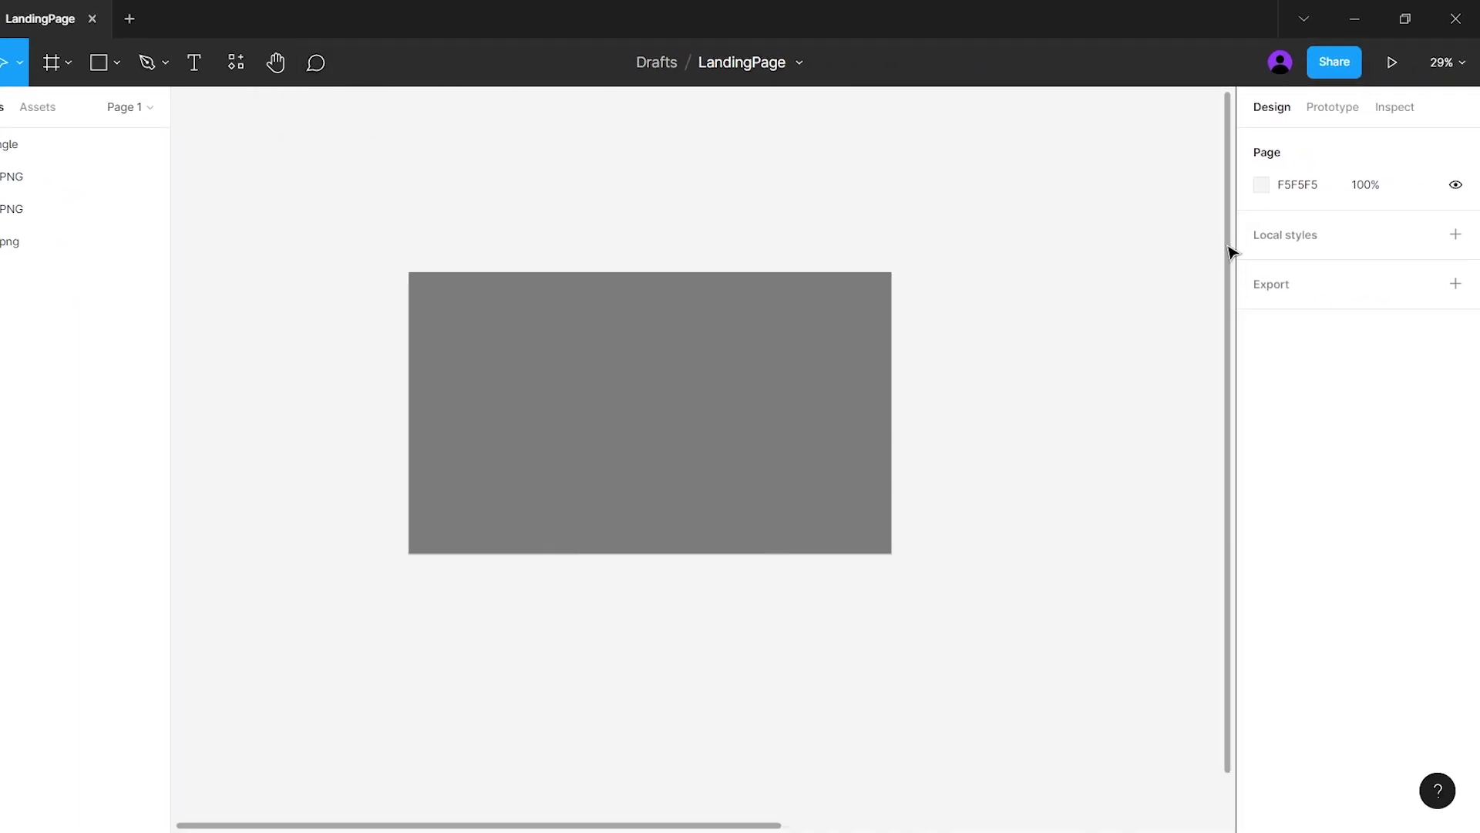
Step: Delete the grey placeholder rectangle so only the three photo layers remain
{"action": "left_click", "coordinate": [883, 392]}
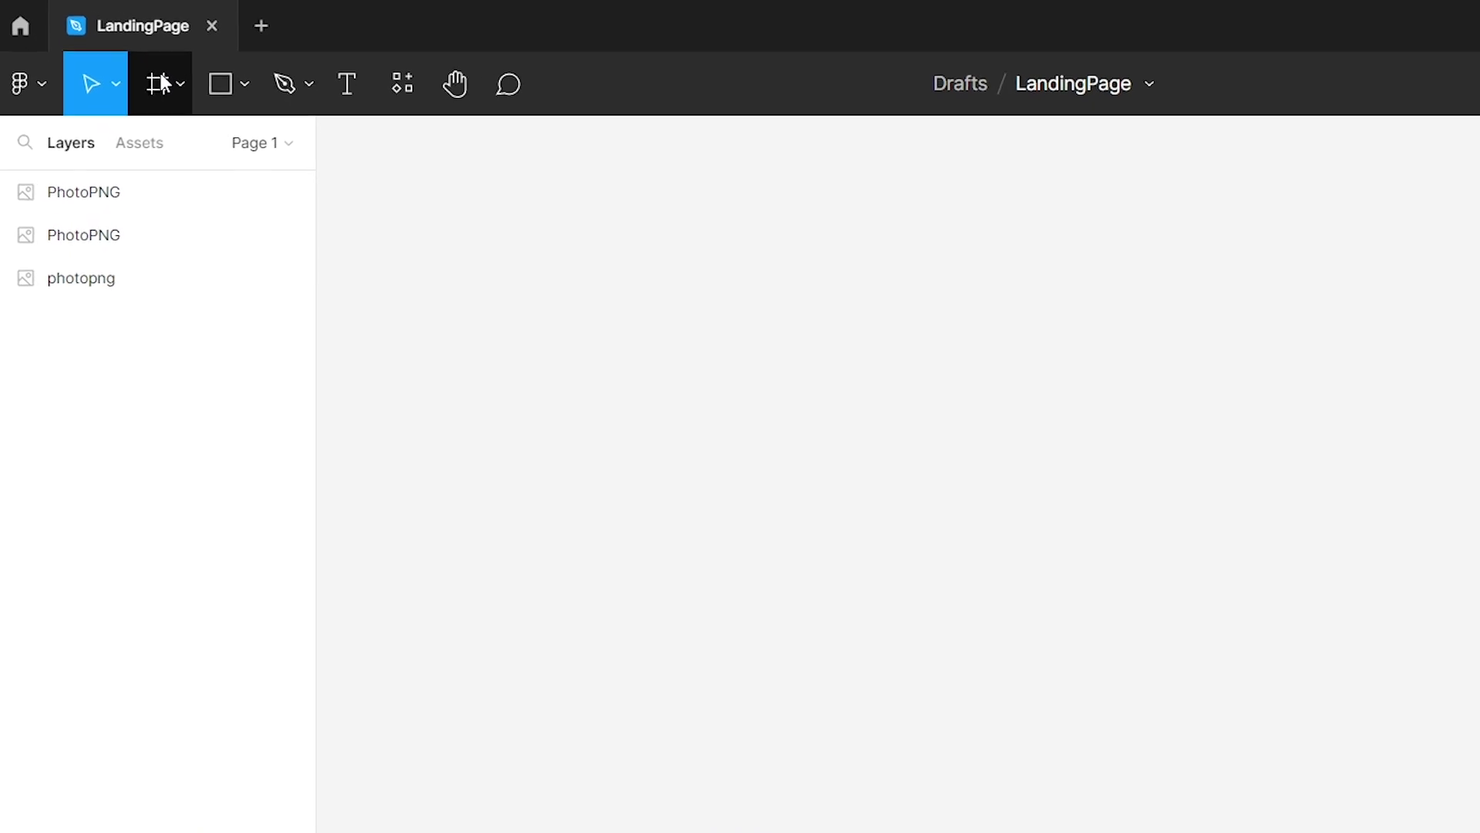
Step: Place a plain frame on the canvas and name it Main
{"action": "left_click", "coordinate": [125, 61]}
{"action": "left_click", "coordinate": [182, 94]}
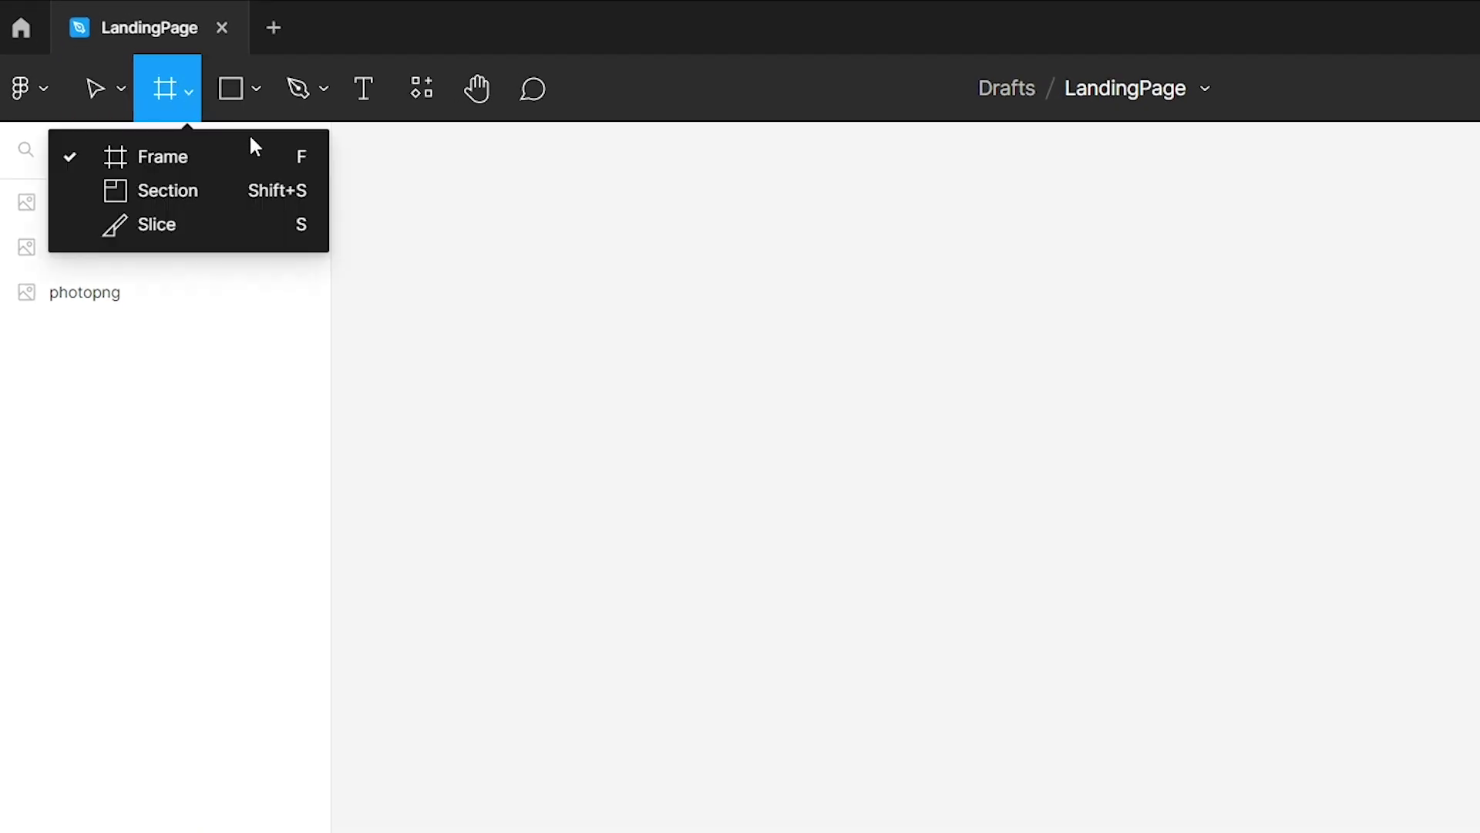
{"action": "left_click", "coordinate": [298, 165]}
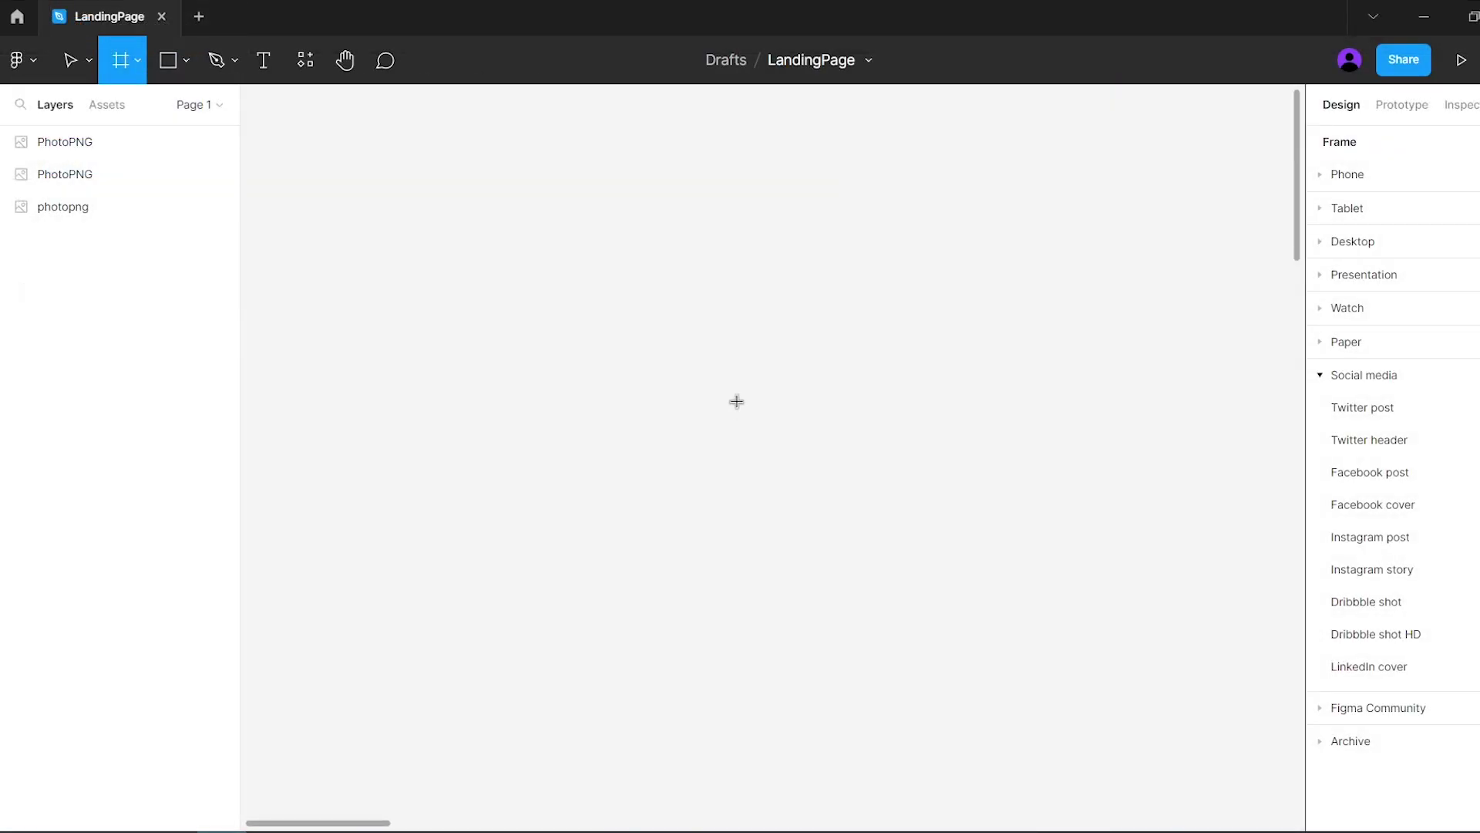
{"action": "left_click", "coordinate": [737, 401]}
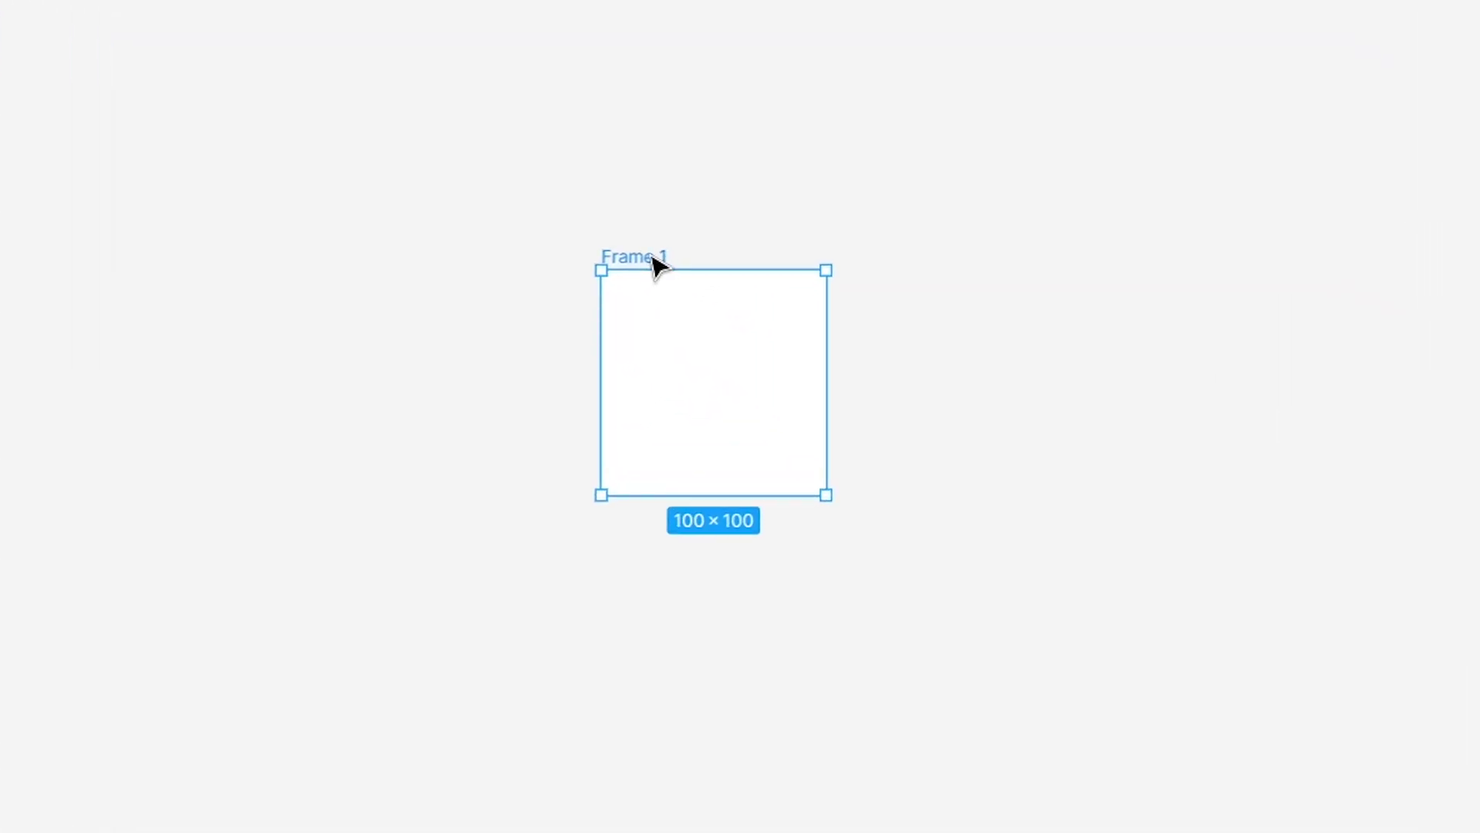
{"action": "double_click", "coordinate": [698, 323]}
{"action": "type", "text": "Main"}
{"action": "key", "text": "Return"}
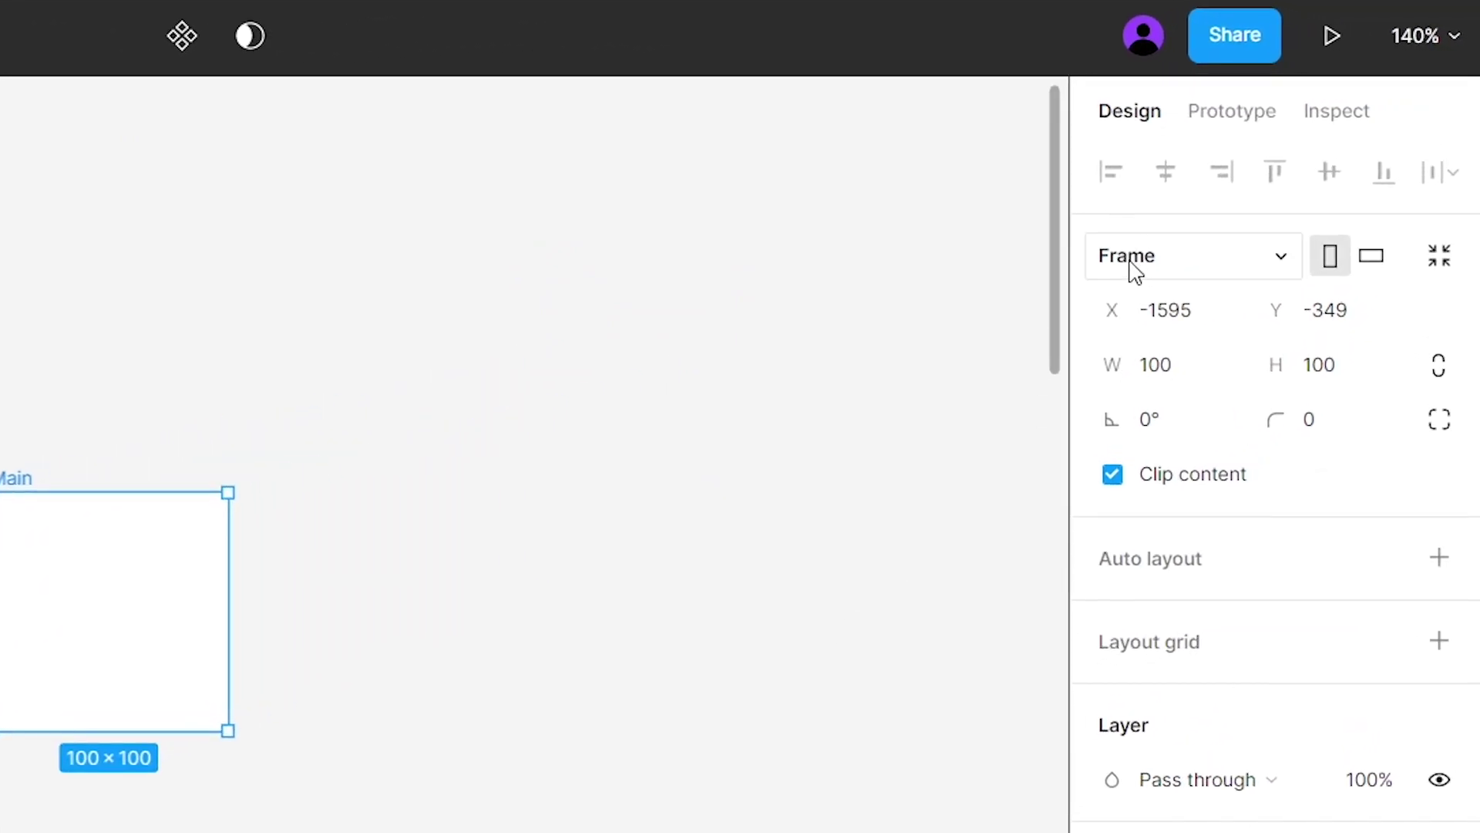
Step: Size the Main frame to 1440 wide by 900 high
{"action": "left_click", "coordinate": [1167, 373]}
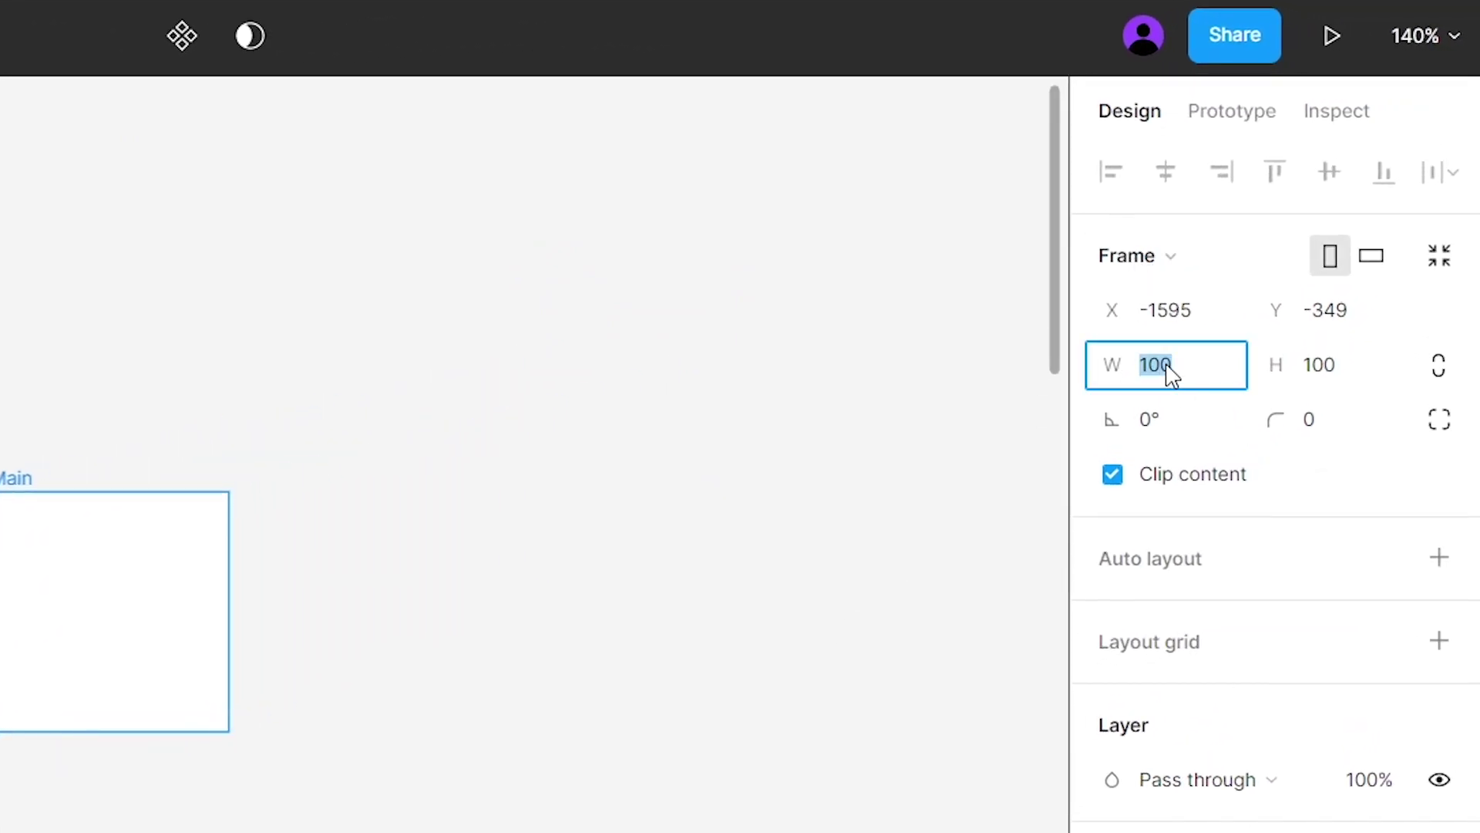
{"action": "type", "text": "1"}
{"action": "left_click", "coordinate": [1334, 370]}
{"action": "type", "text": "9"}
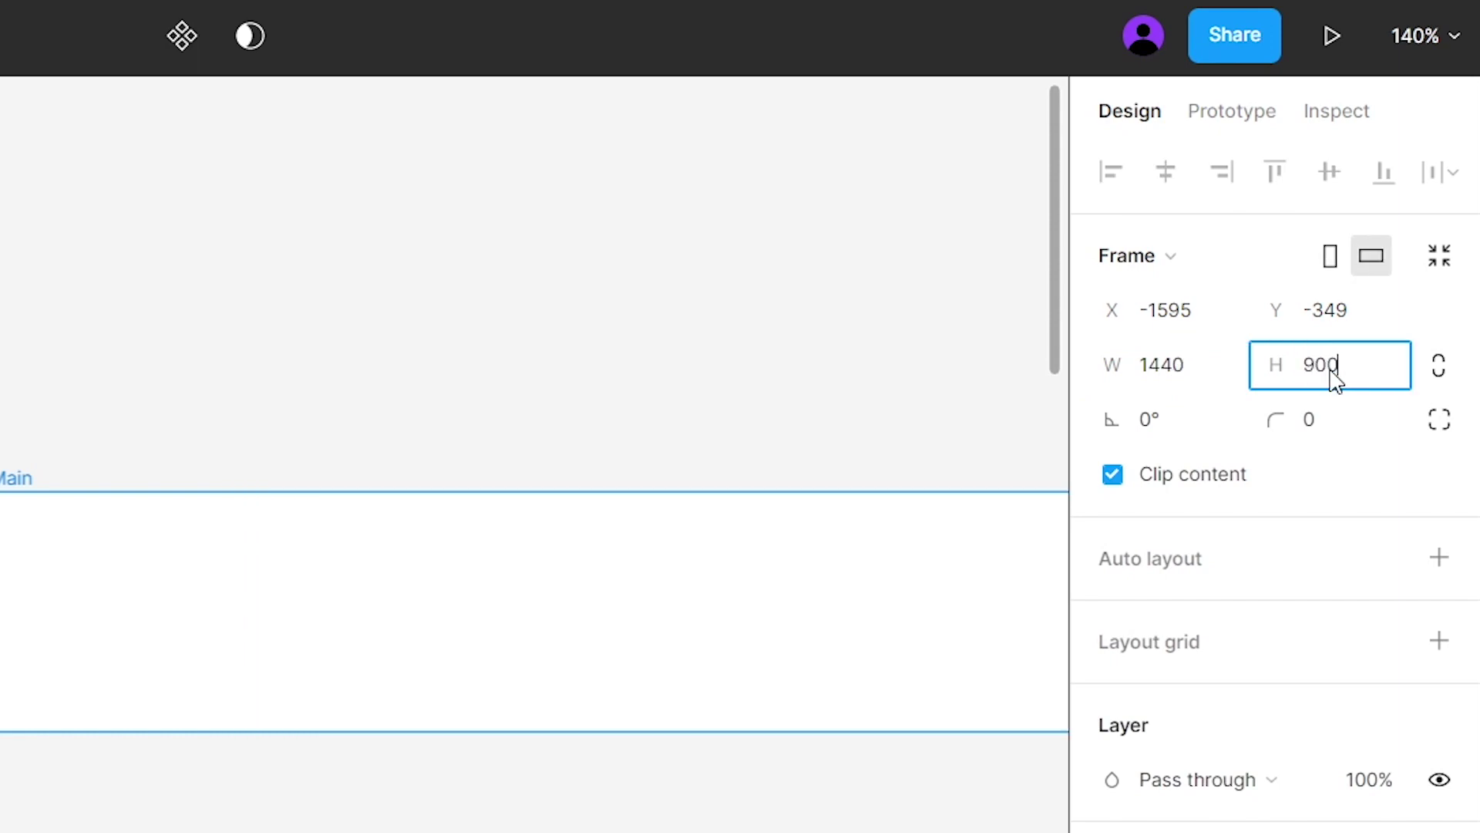
{"action": "key", "text": "Escape"}
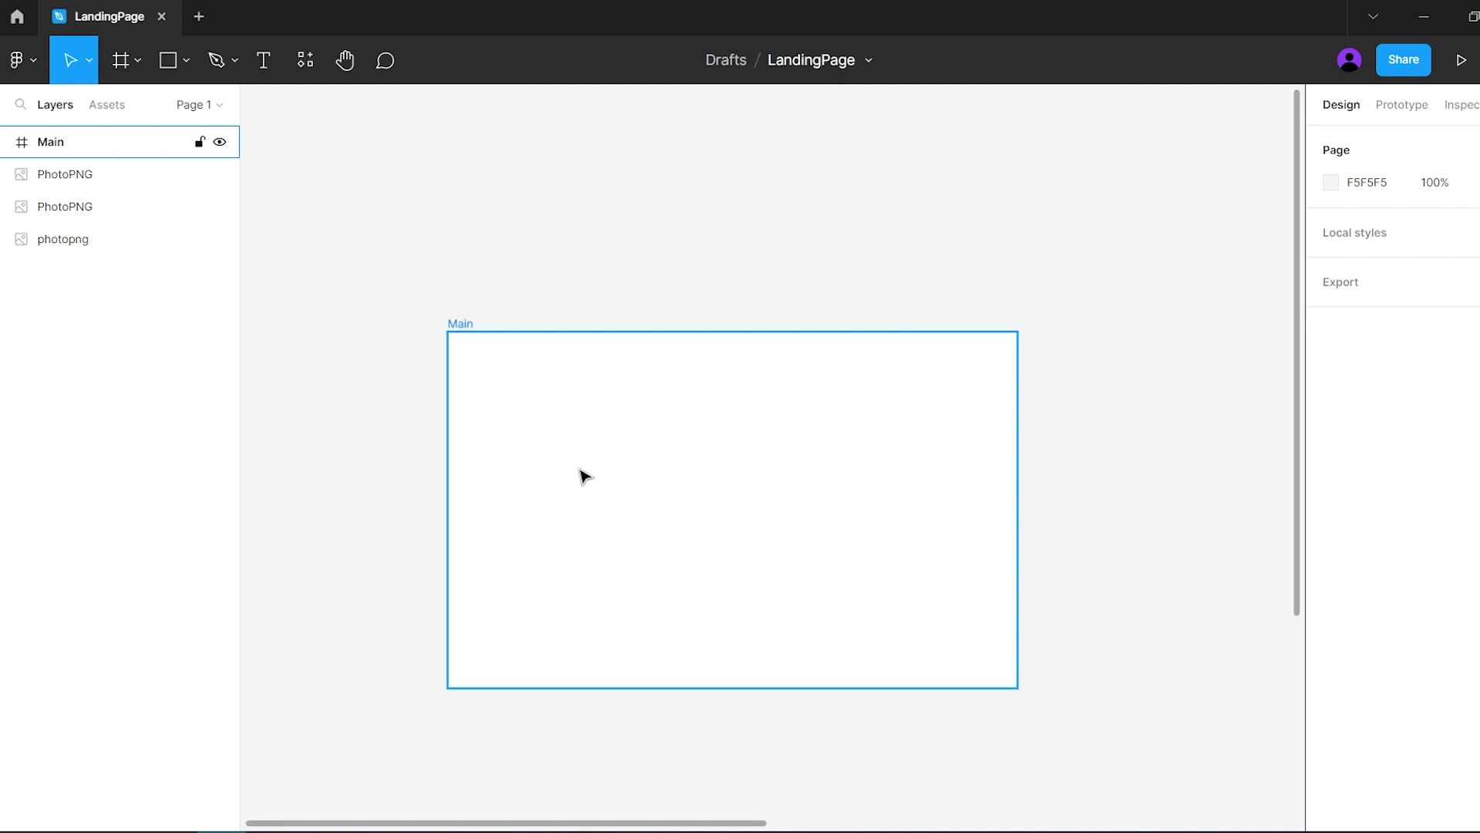
Step: Add a 12-column grid to Main with margin 80 and gutter 20, then hide grids
{"action": "left_click", "coordinate": [586, 472]}
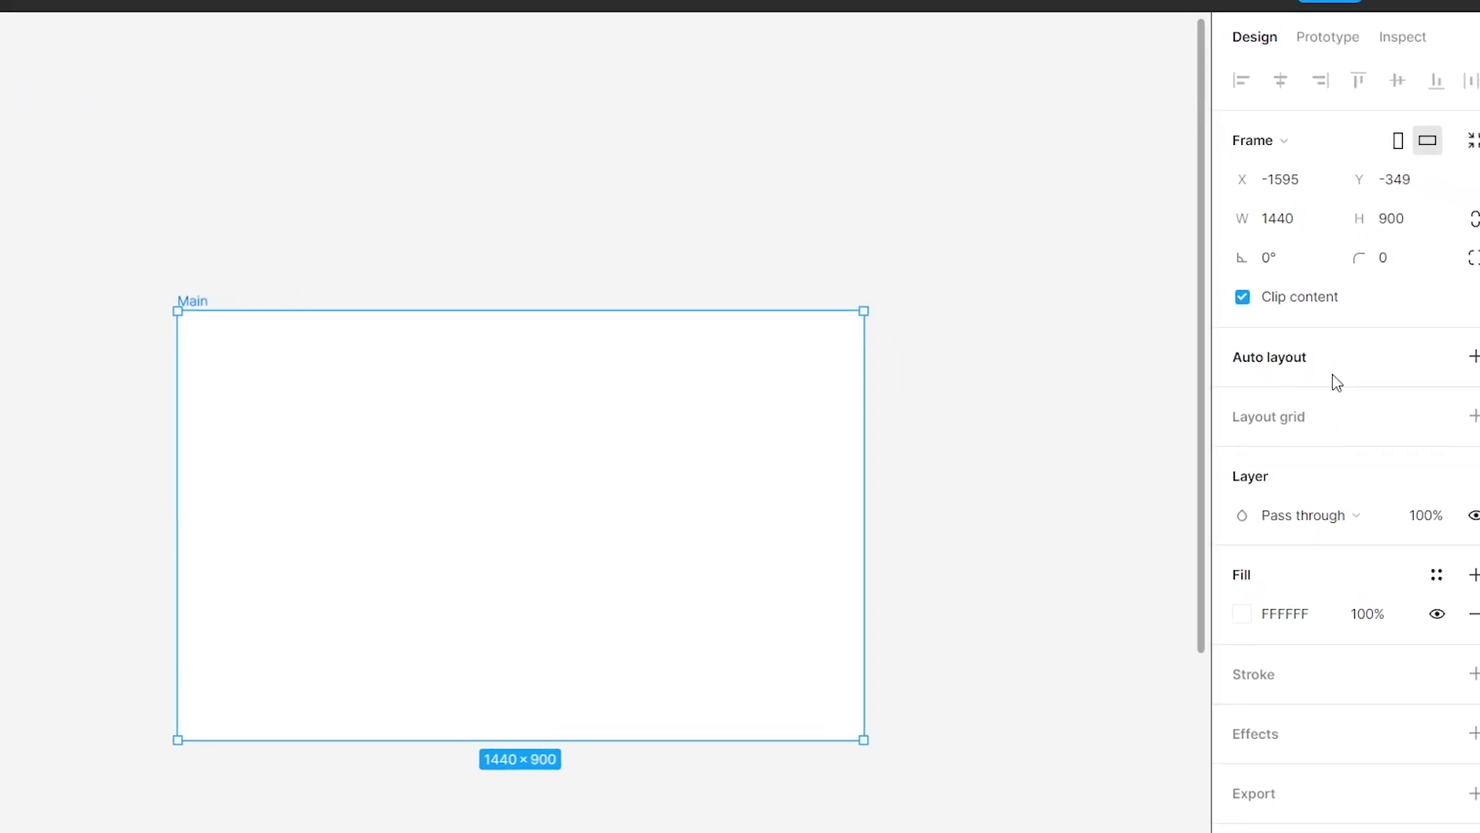
{"action": "left_click", "coordinate": [1473, 416]}
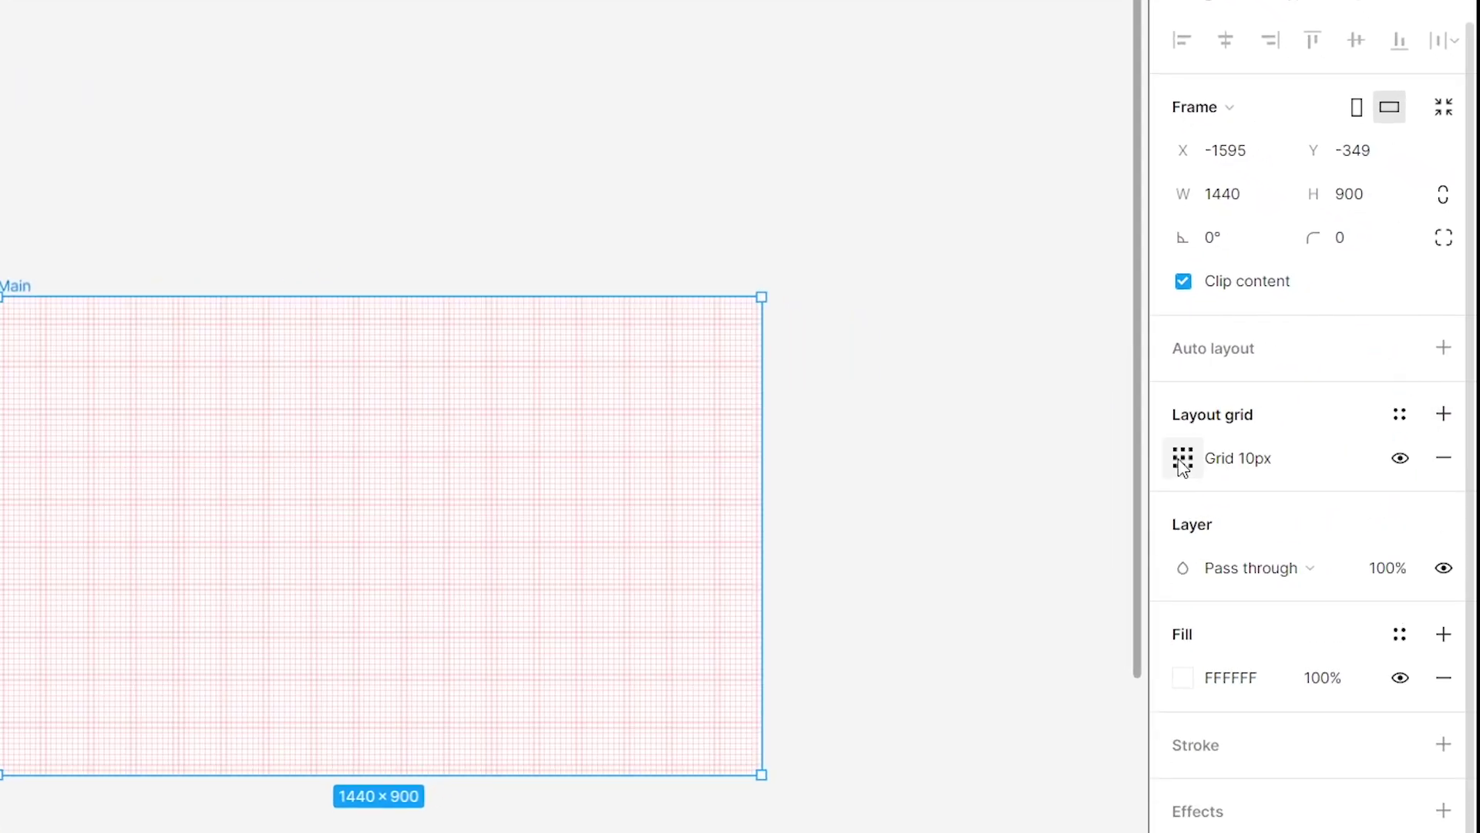
{"action": "left_click", "coordinate": [1184, 462]}
{"action": "left_click", "coordinate": [877, 464]}
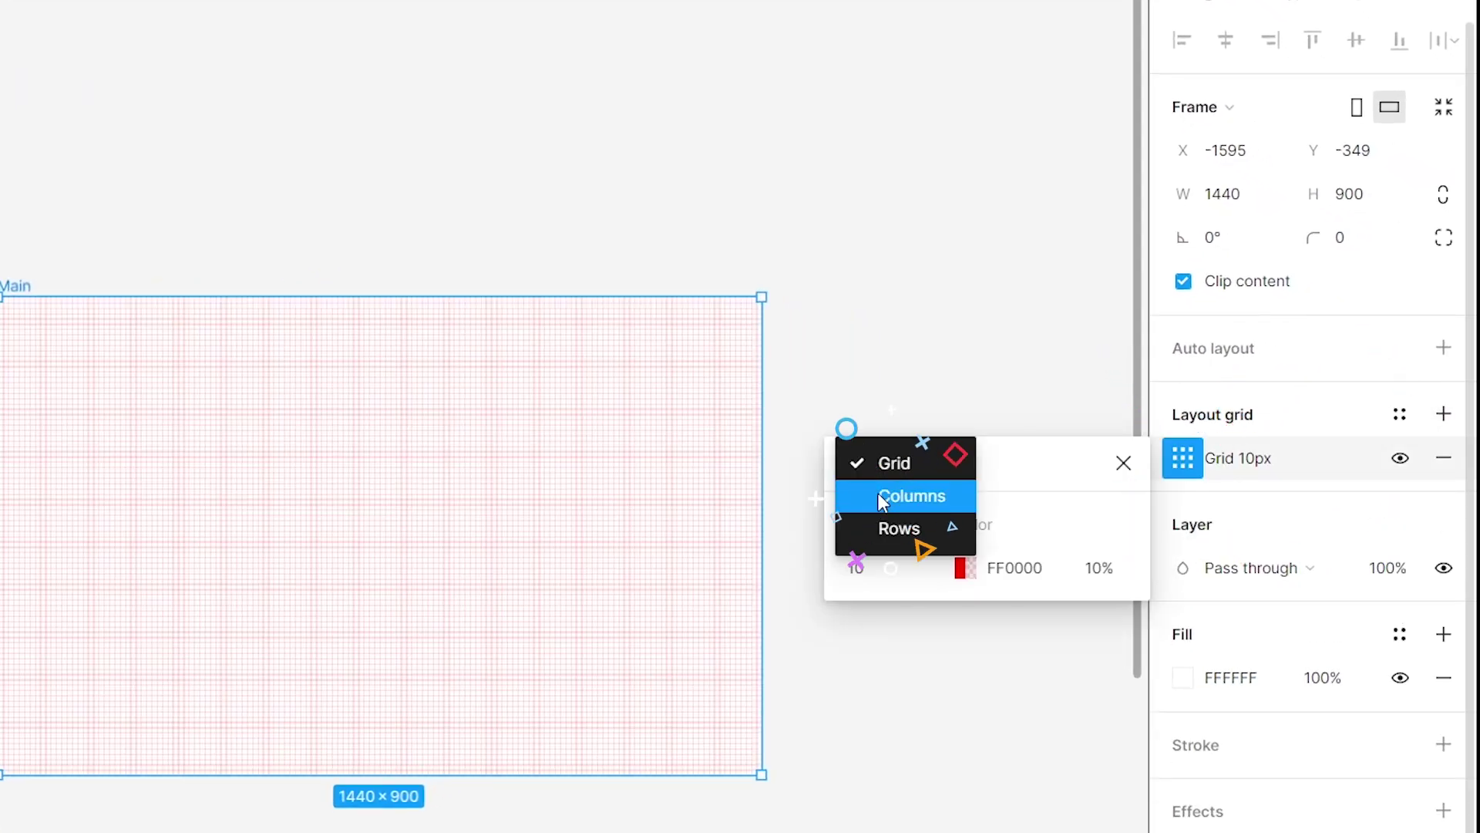
{"action": "left_click", "coordinate": [883, 498]}
{"action": "type", "text": "12"}
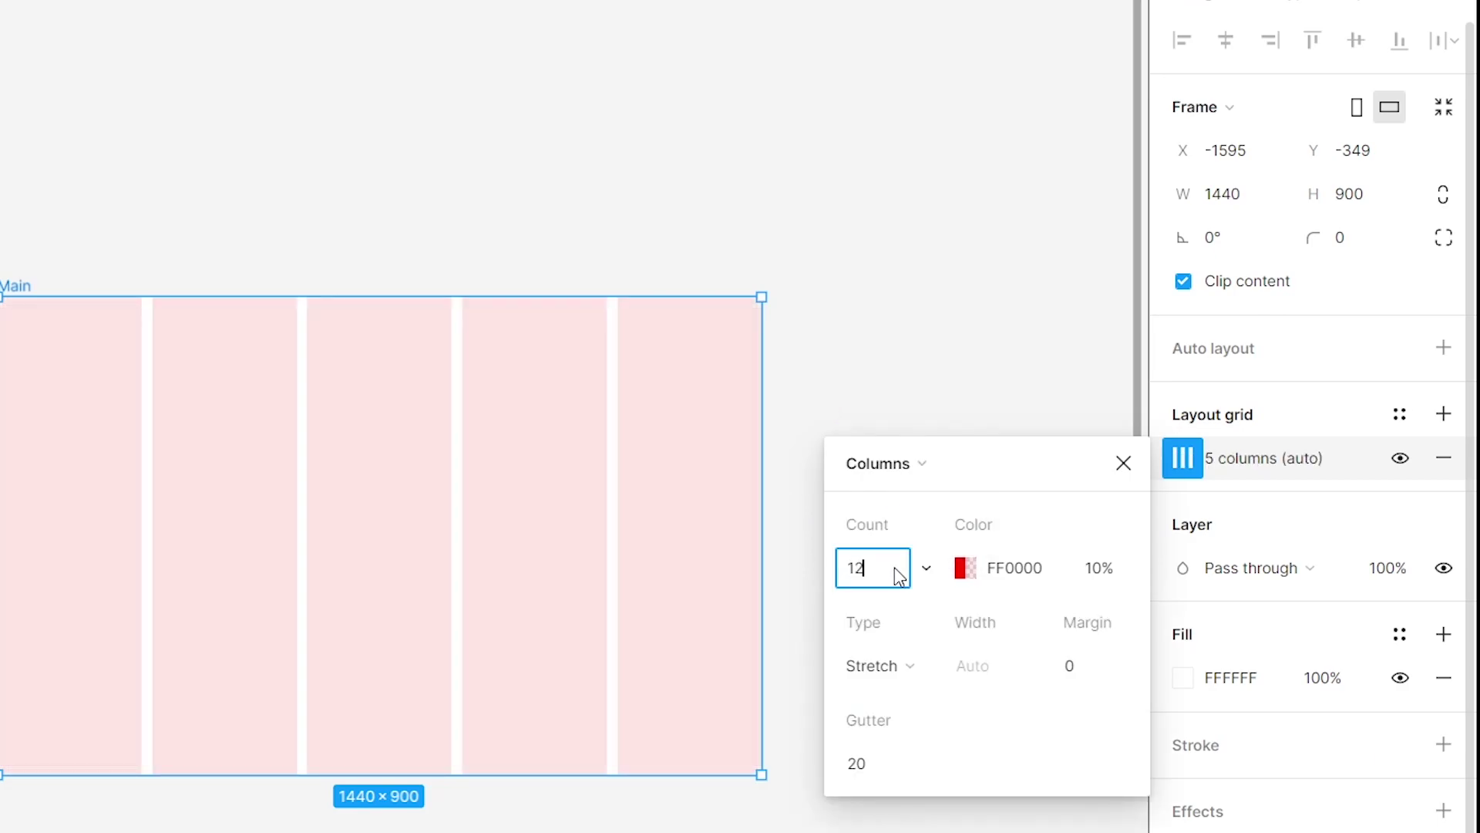
{"action": "left_click", "coordinate": [1089, 667]}
{"action": "type", "text": "80"}
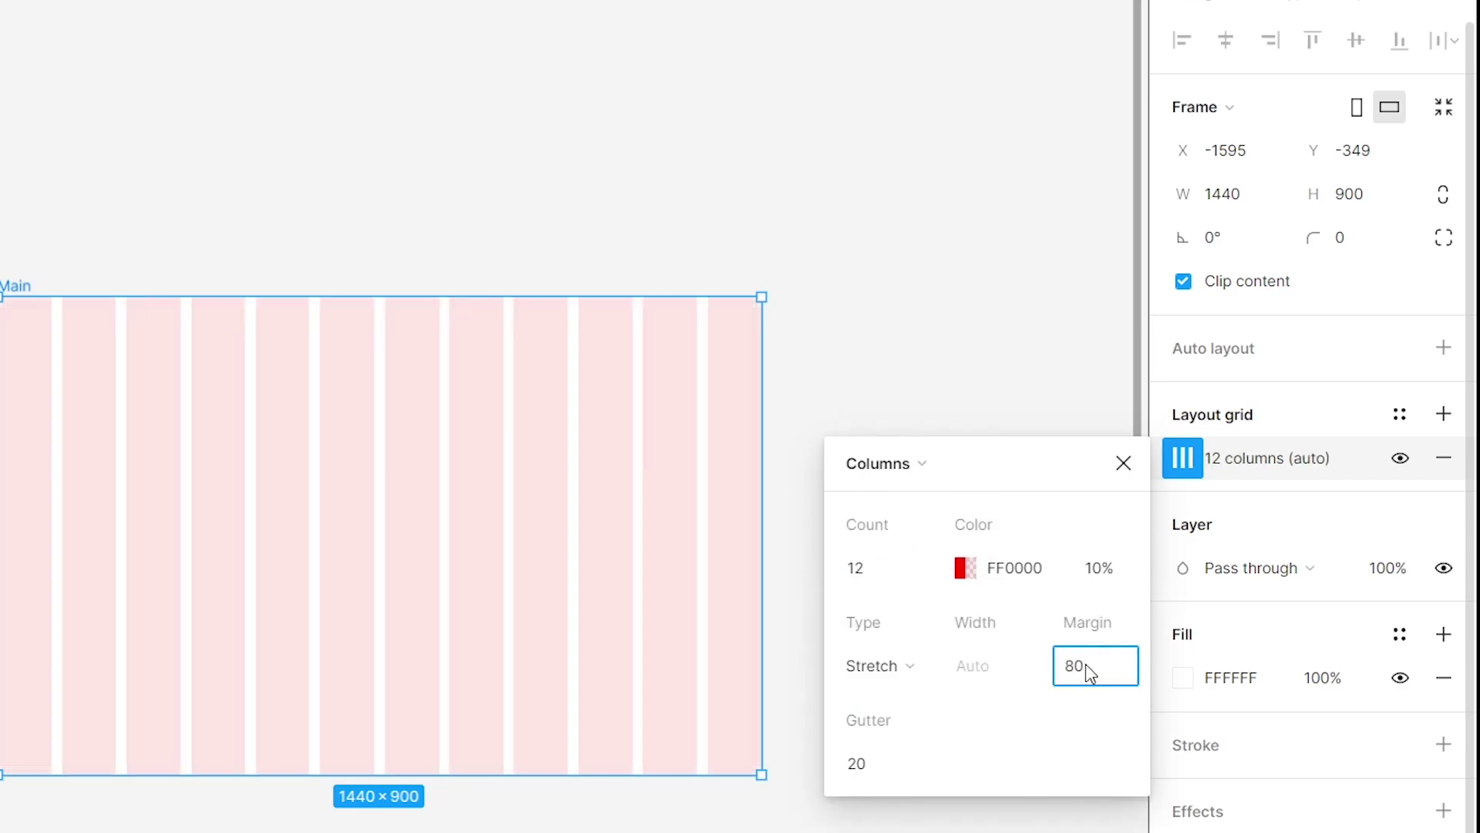
{"action": "left_click", "coordinate": [878, 764]}
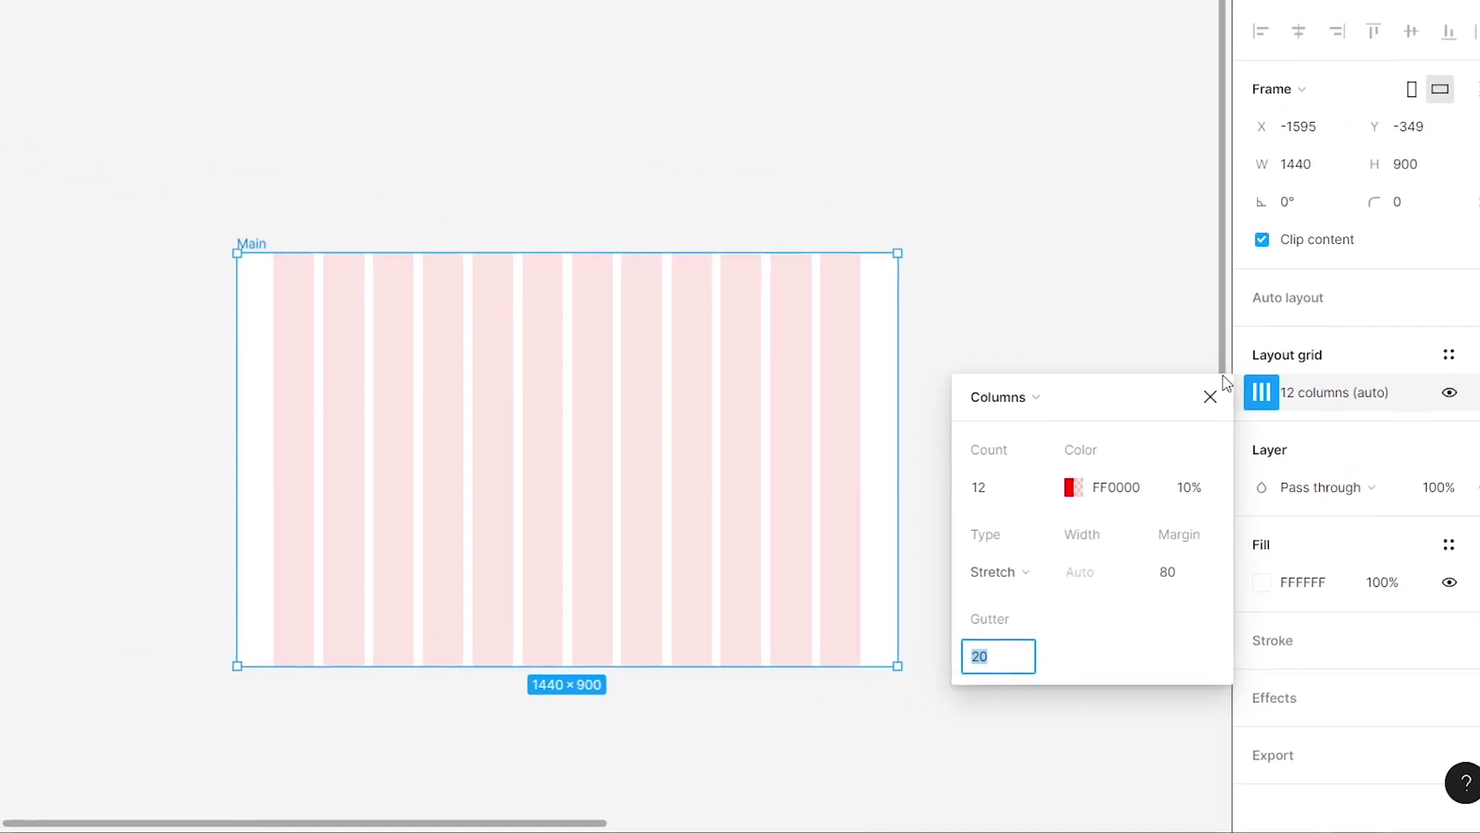
{"action": "key", "text": "ctrl+shift+4"}
{"action": "left_click", "coordinate": [1013, 463]}
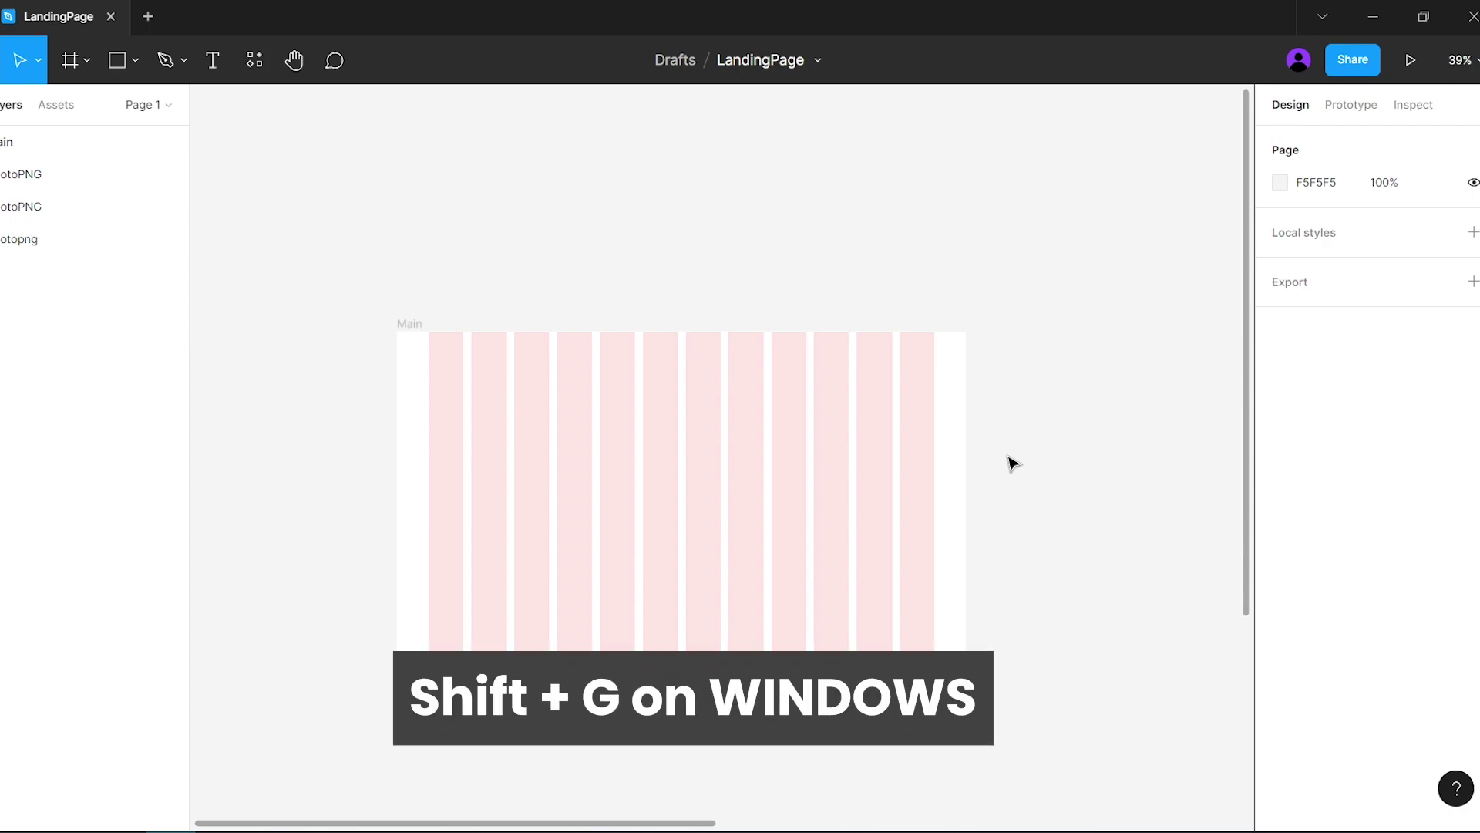
{"action": "key", "text": "shift+g"}
Step: Draw a 1440 × 900 rectangle centred both ways inside Main
{"action": "scroll", "scroll_direction": "down", "scroll_amount": 3}
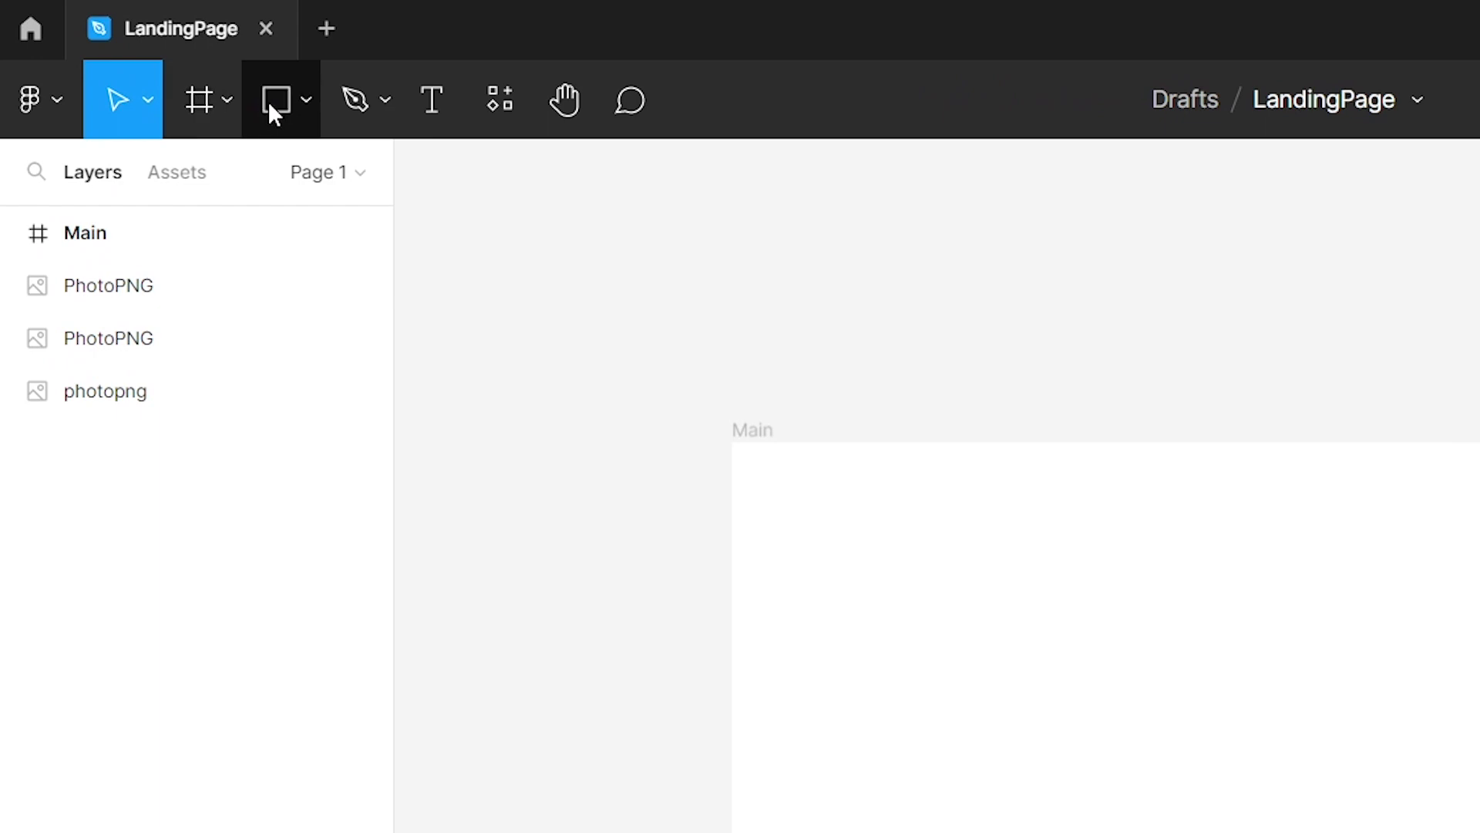
{"action": "left_click", "coordinate": [270, 108]}
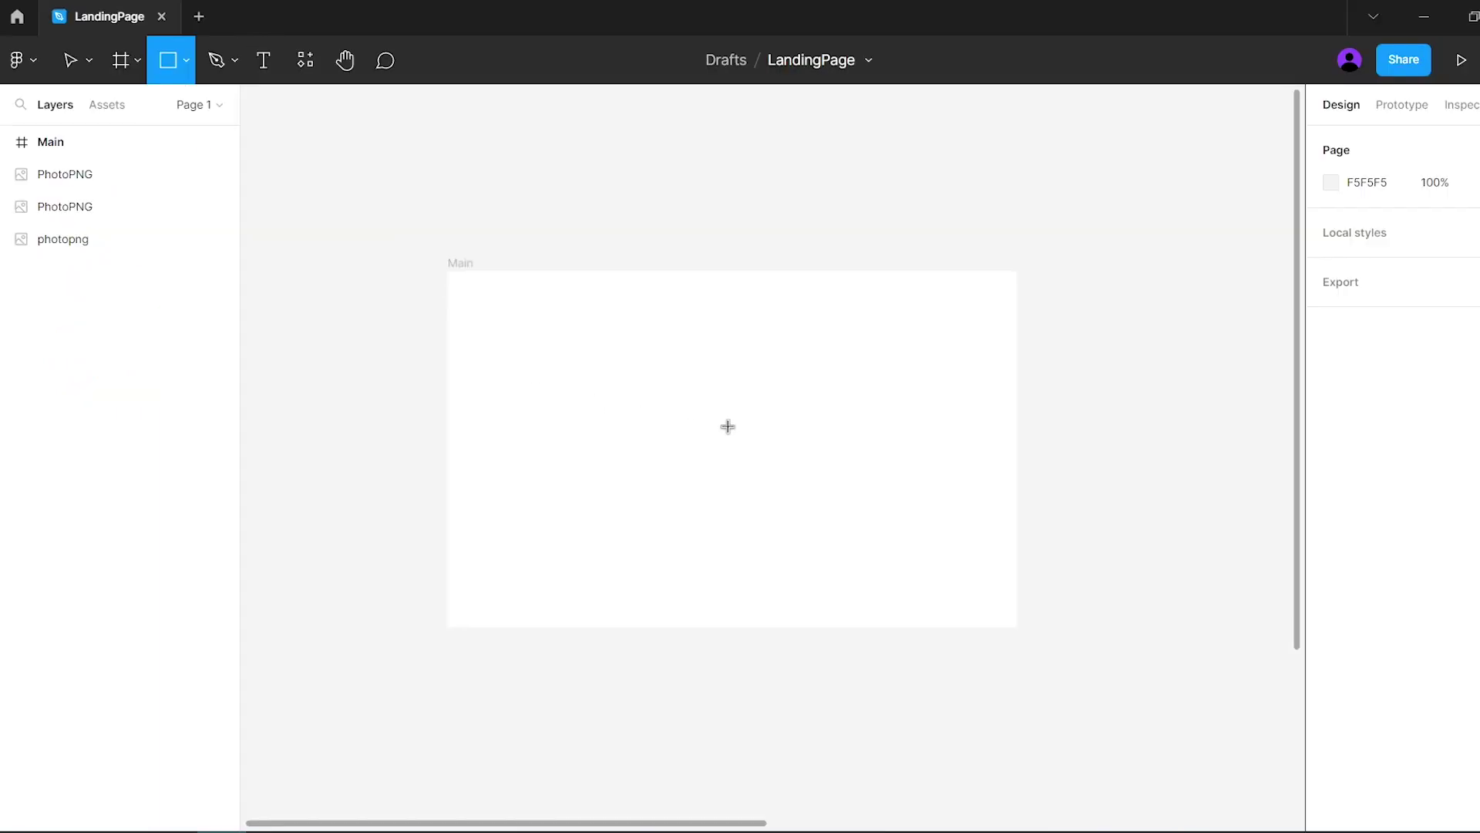
{"action": "left_click", "coordinate": [727, 426]}
{"action": "left_click", "coordinate": [1361, 227]}
{"action": "type", "text": "40"}
{"action": "left_click", "coordinate": [1364, 165]}
{"action": "type", "text": "900"}
{"action": "key", "text": "Return"}
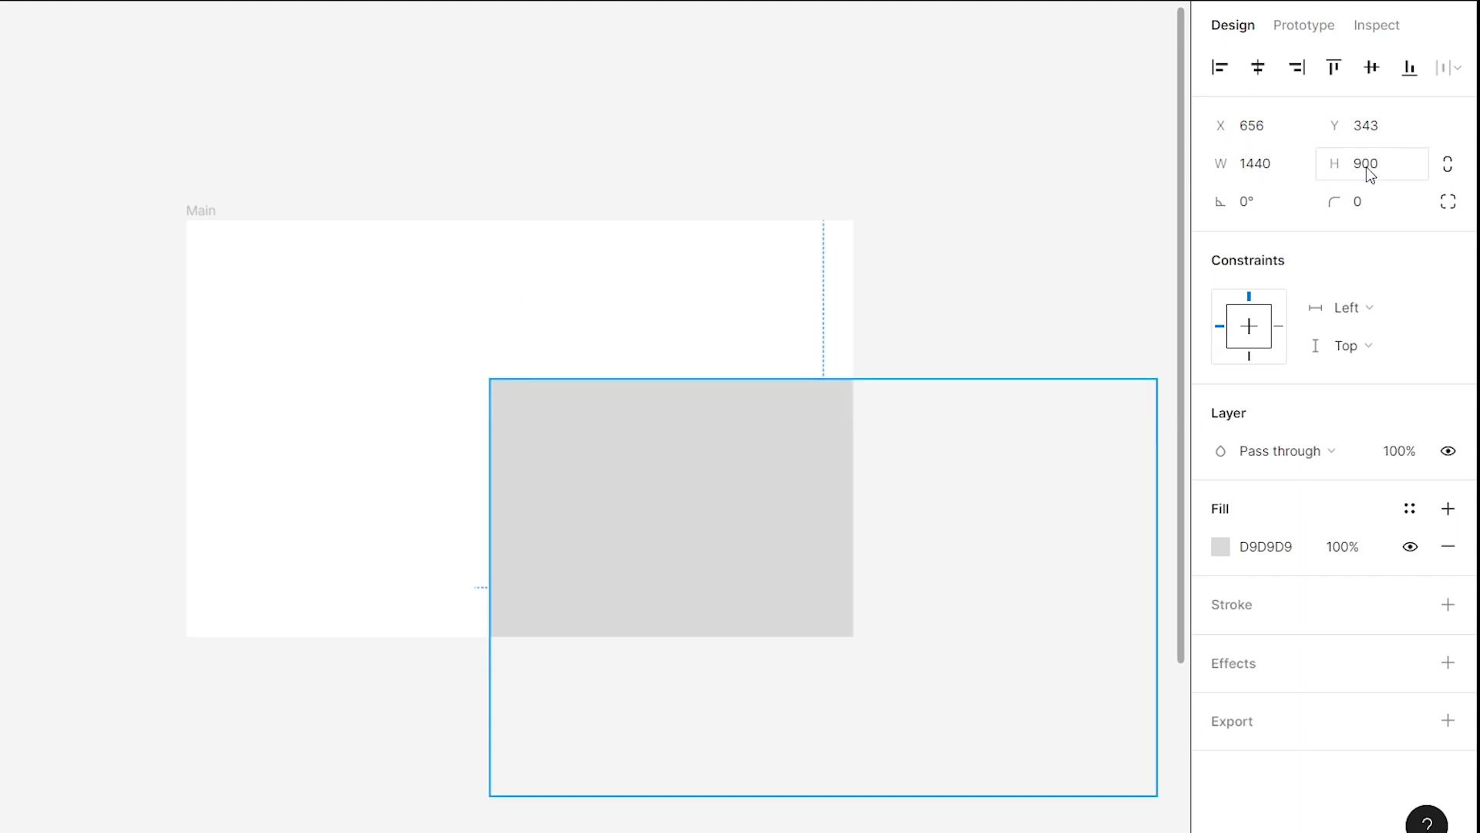
{"action": "left_click", "coordinate": [1255, 70]}
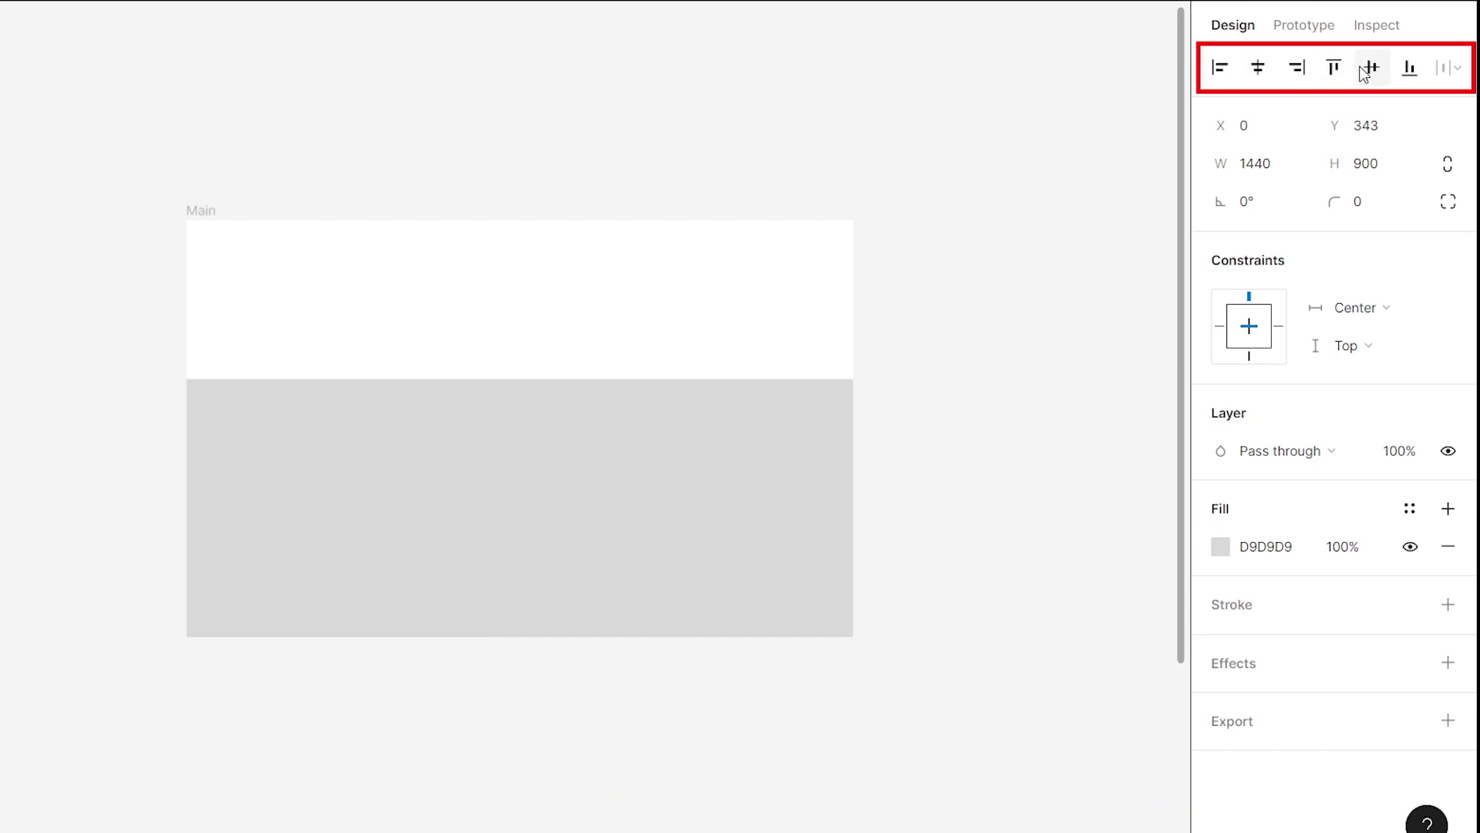
{"action": "left_click", "coordinate": [1368, 68]}
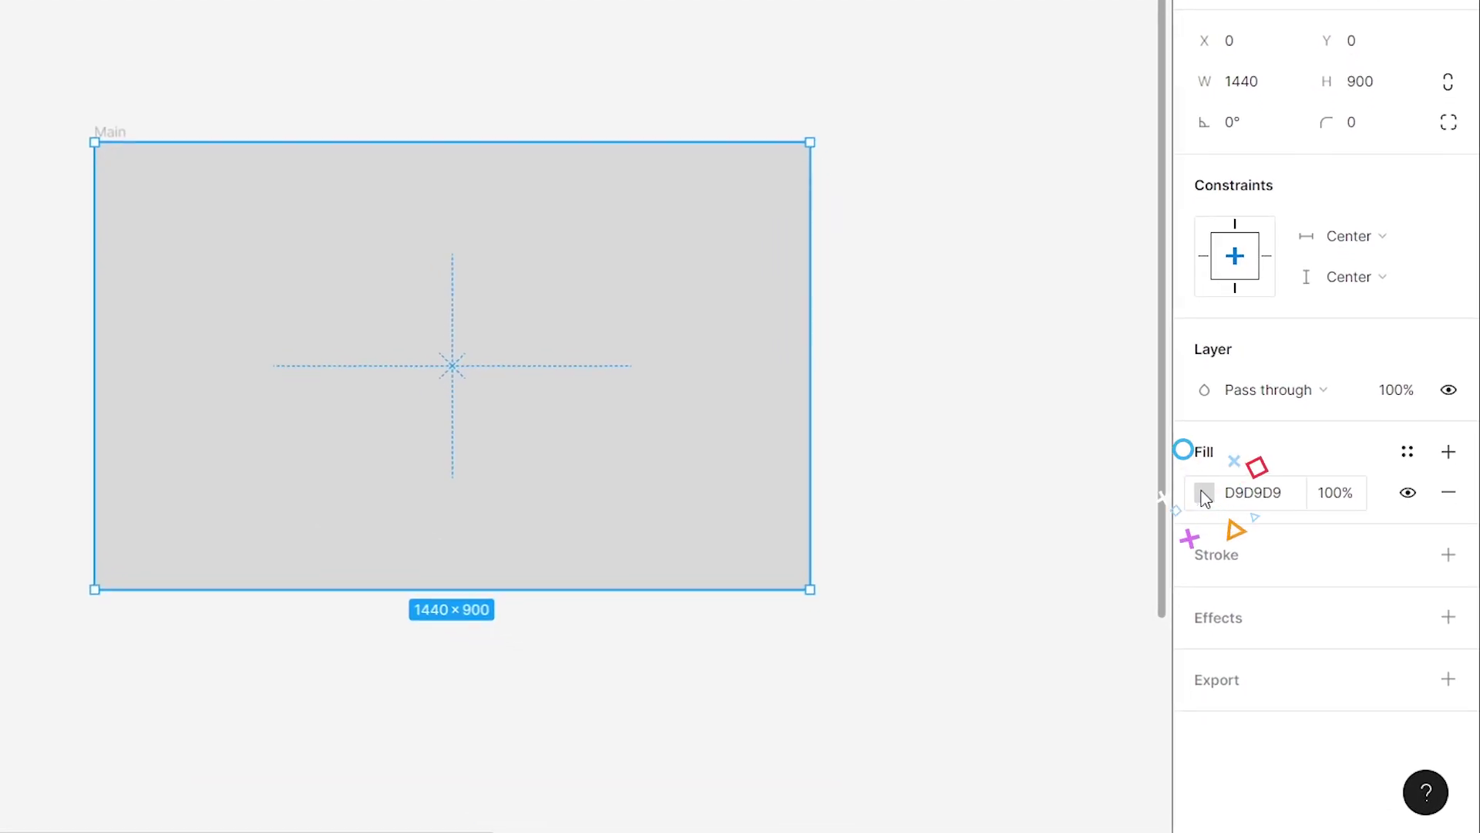
Step: Fill the rectangle pure black (000000) and lock it in Layers
{"action": "left_click", "coordinate": [1204, 497]}
{"action": "left_click", "coordinate": [994, 433]}
{"action": "left_click_drag", "start_coordinate": [987, 470], "coordinate": [865, 521]}
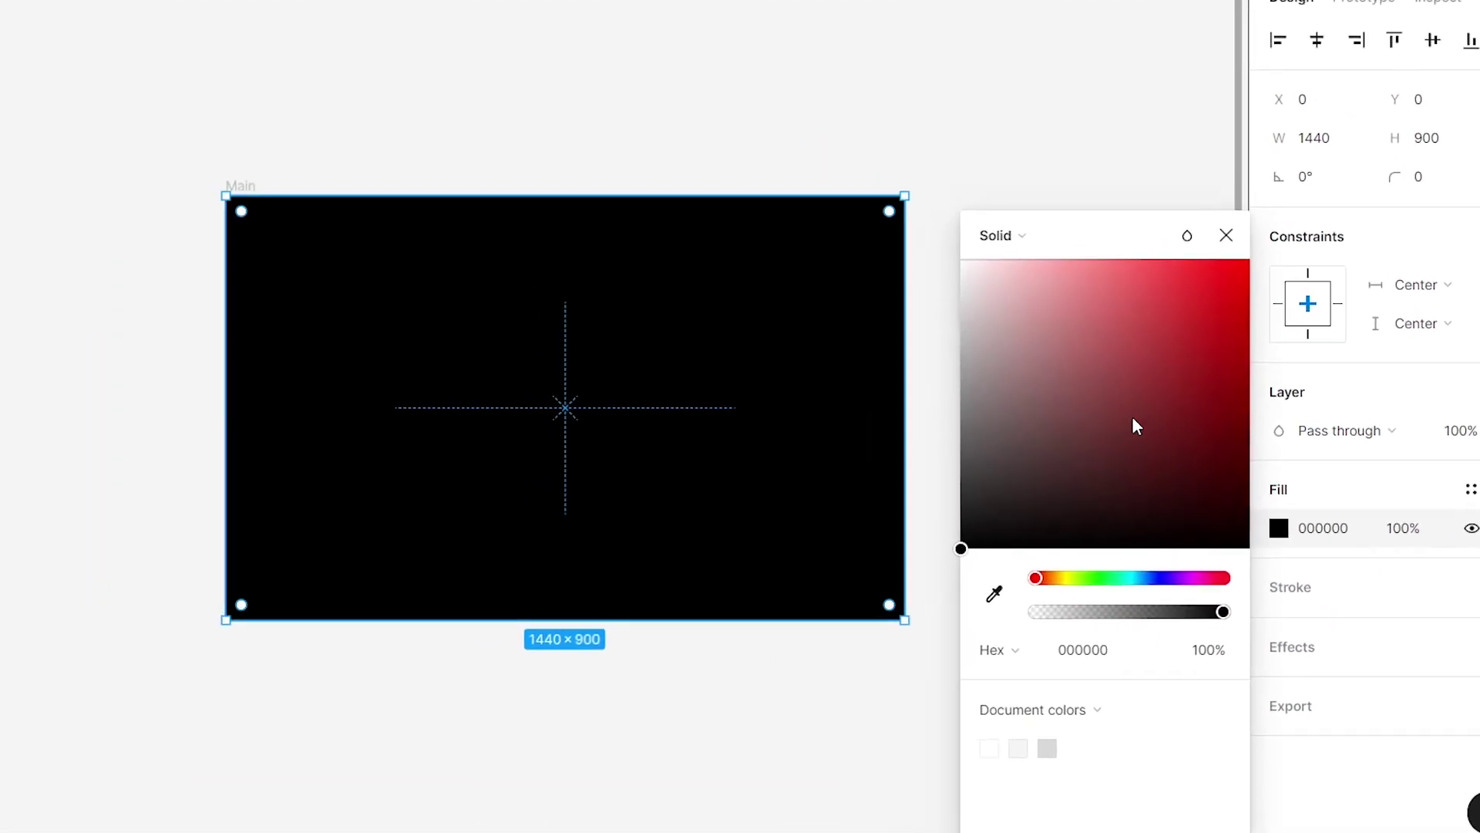
{"action": "key", "text": "Escape"}
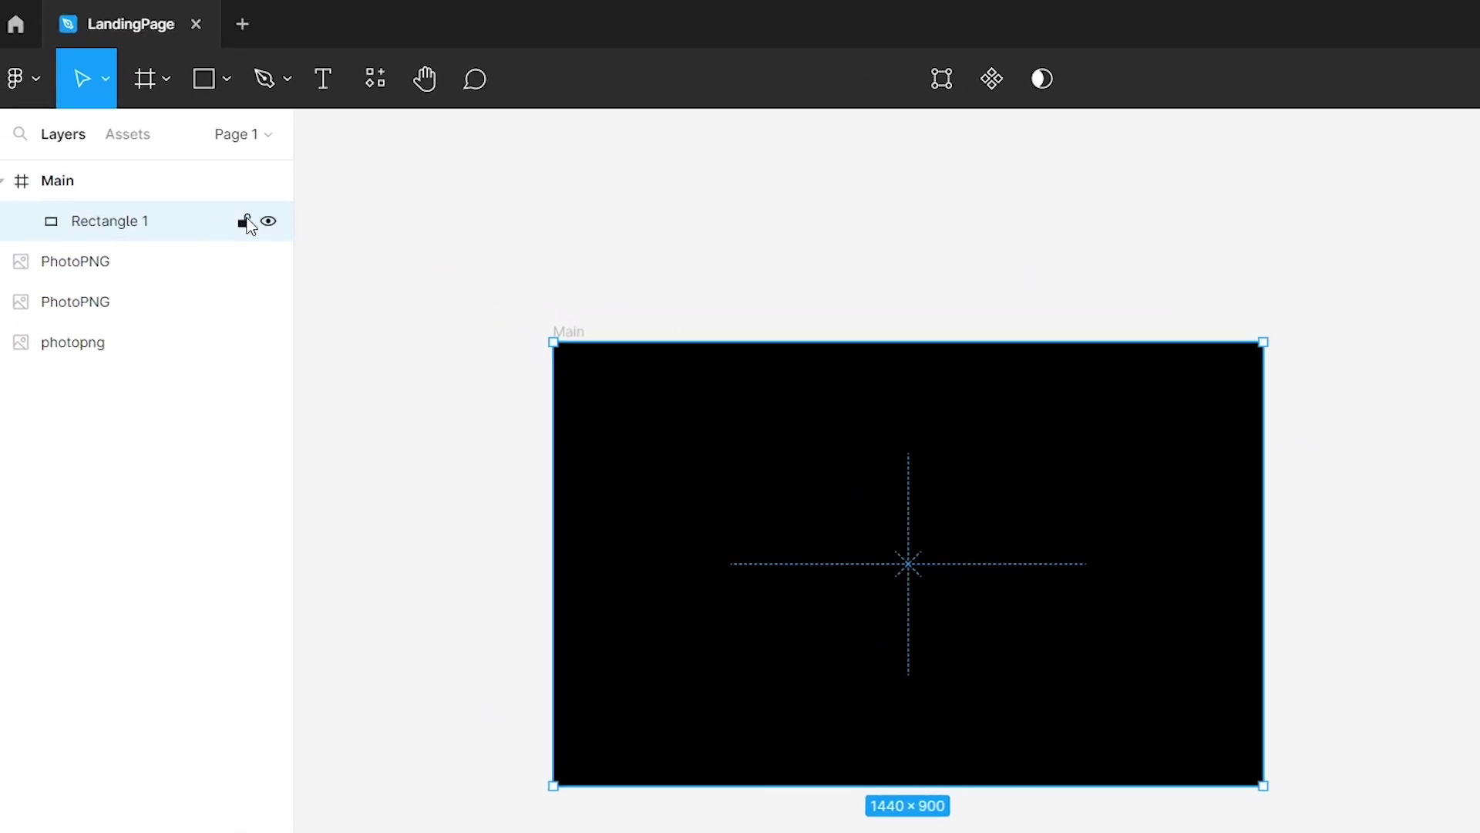
{"action": "left_click", "coordinate": [245, 221]}
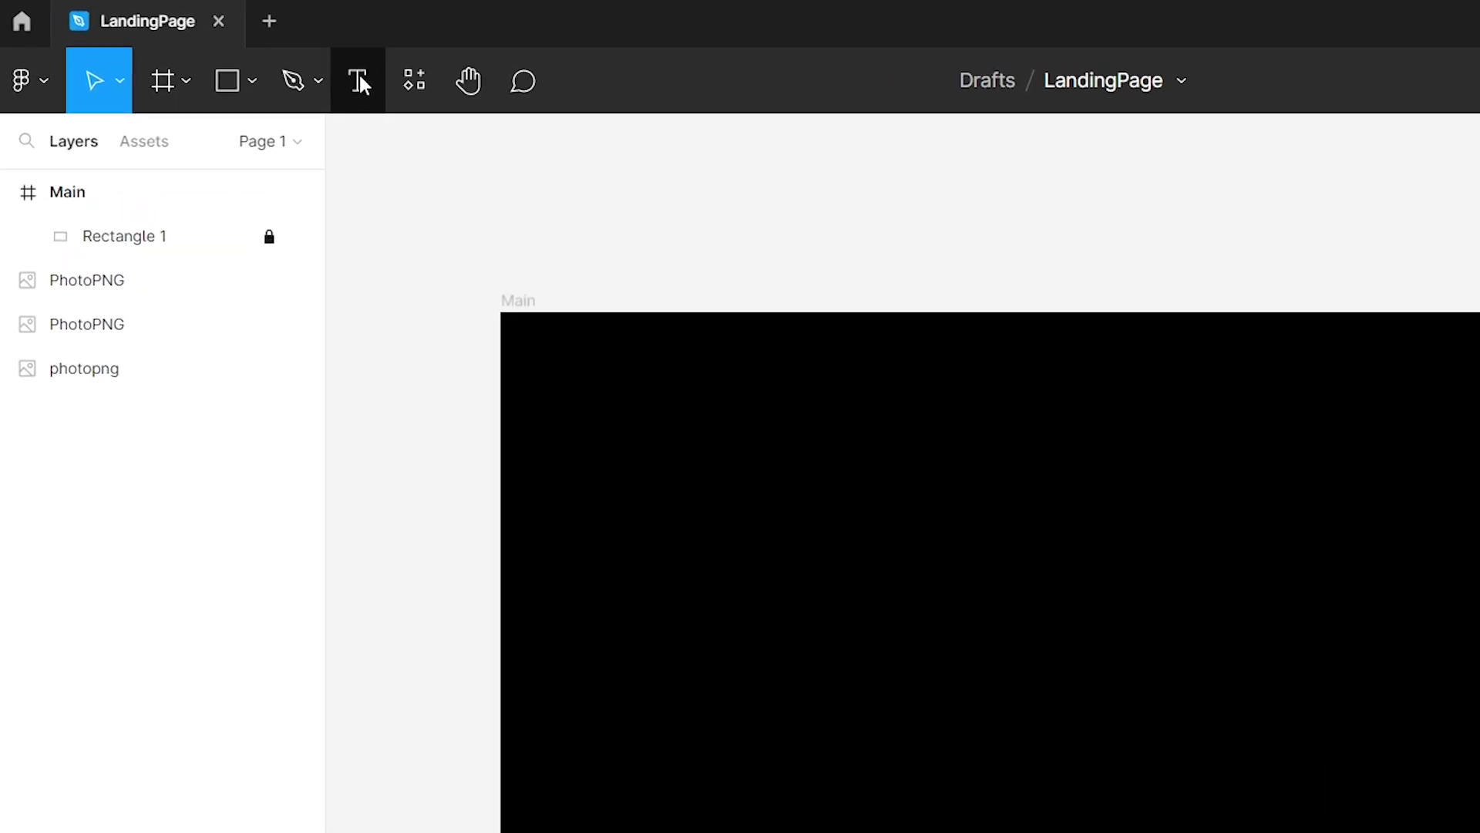
Step: Add a 'Main' text label in Montserrat Medium, size 18
{"action": "left_click", "coordinate": [264, 60]}
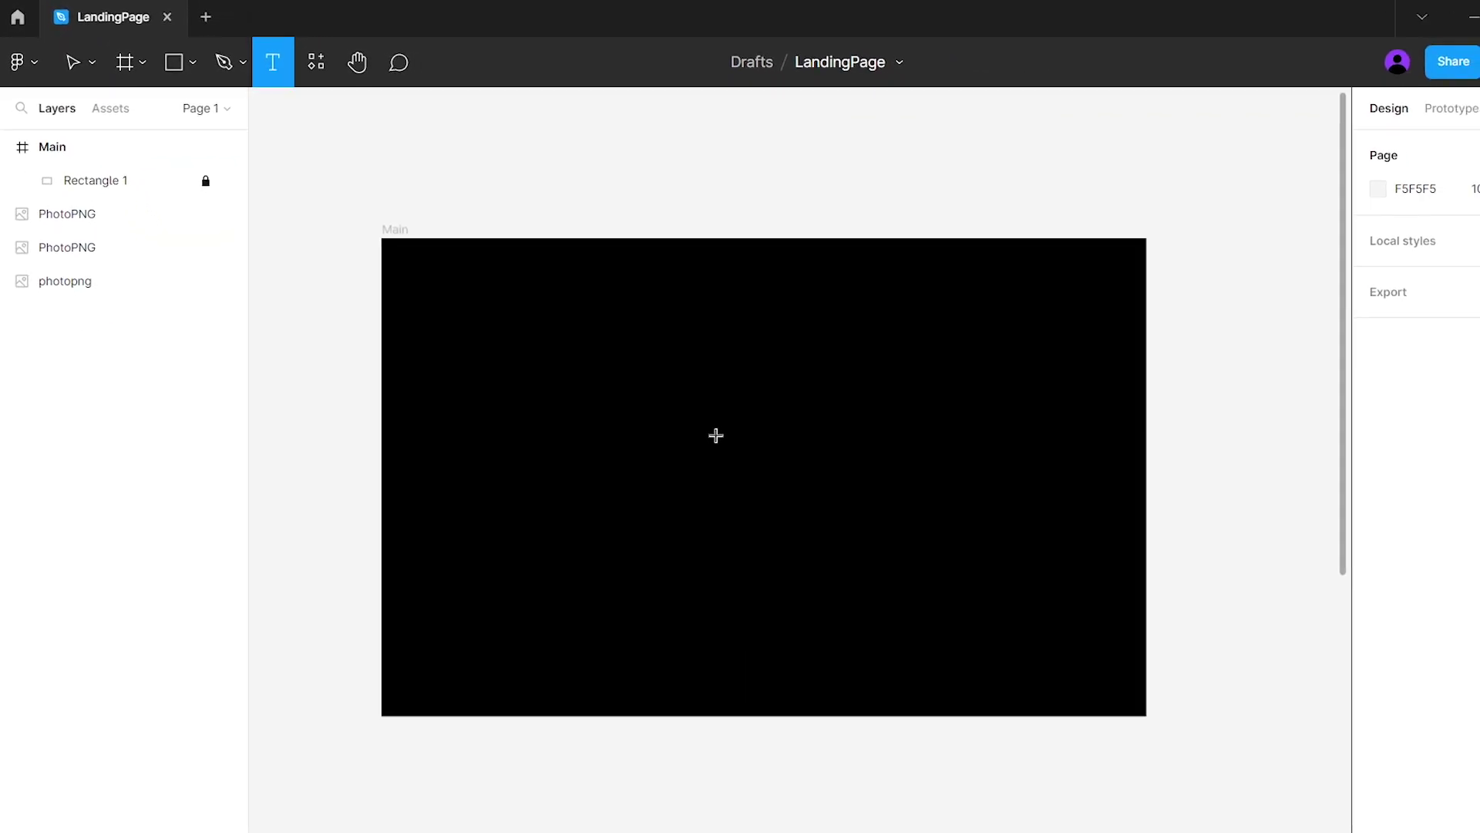
{"action": "left_click", "coordinate": [694, 425]}
{"action": "type", "text": "Main"}
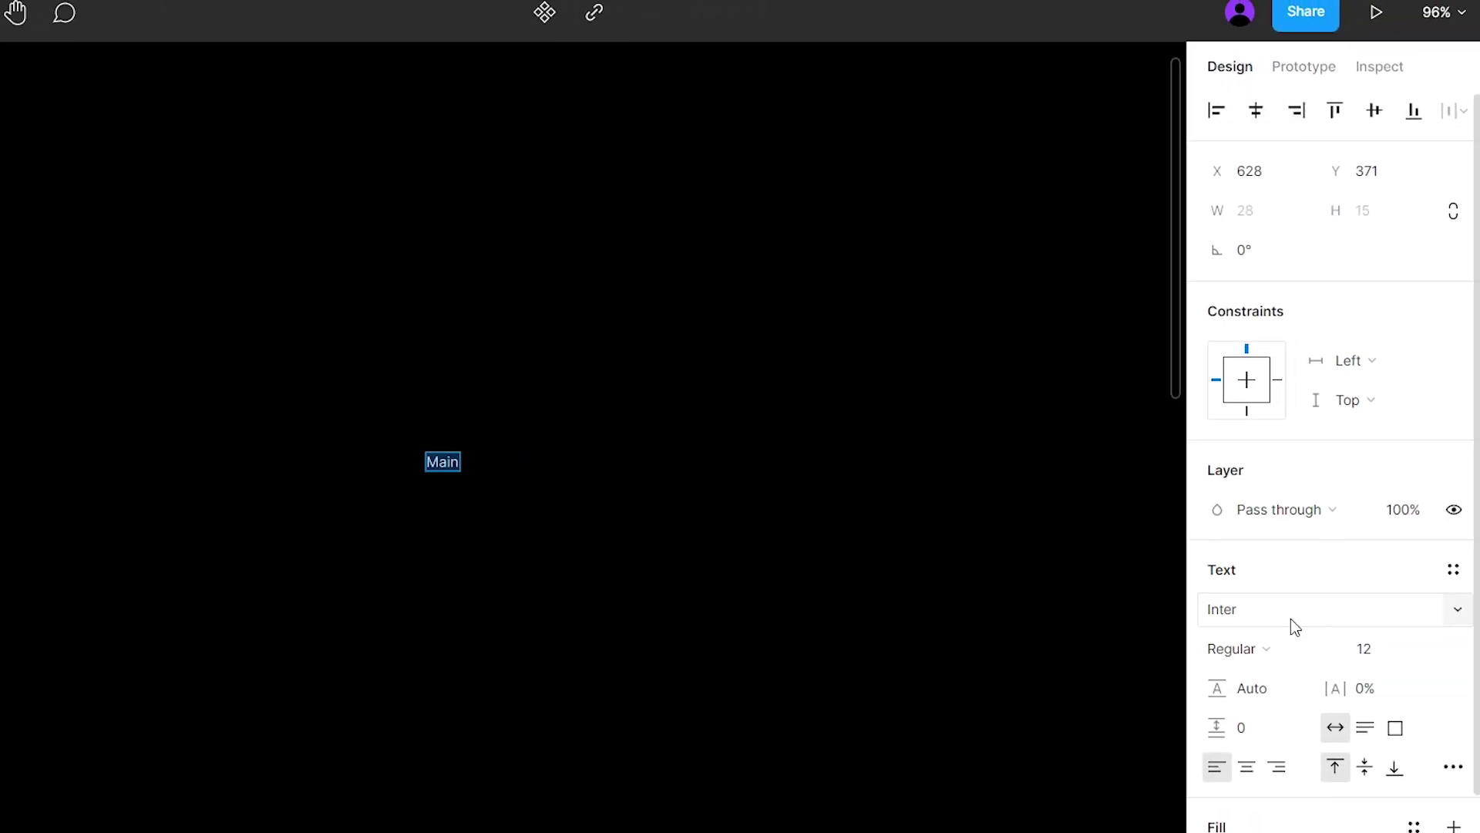
{"action": "left_click", "coordinate": [1291, 617]}
{"action": "type", "text": "Montserrat"}
{"action": "key", "text": "Return"}
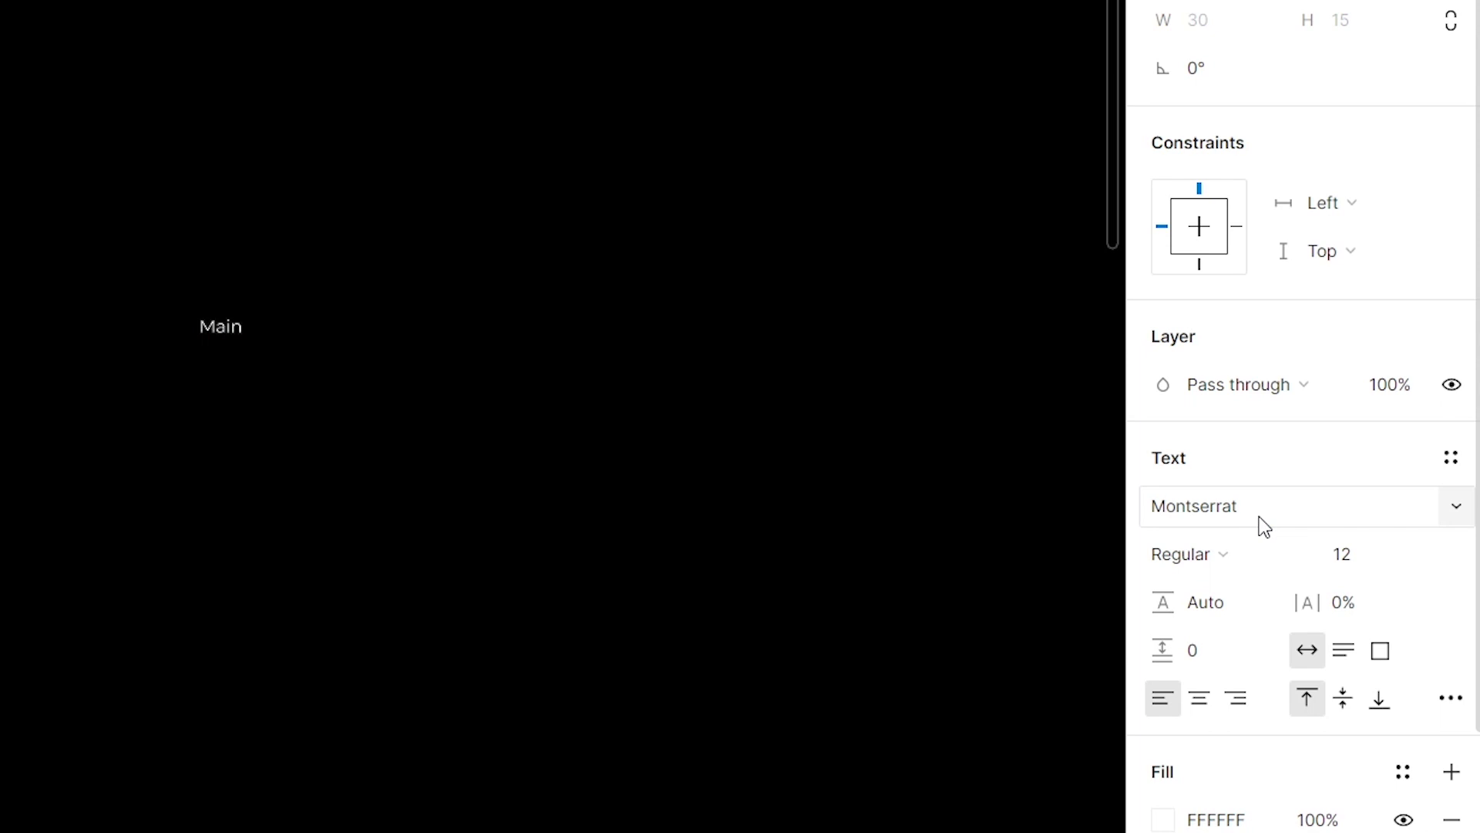
{"action": "left_click", "coordinate": [1189, 554]}
{"action": "left_click", "coordinate": [1232, 387]}
{"action": "left_click", "coordinate": [1356, 563]}
{"action": "type", "text": "18"}
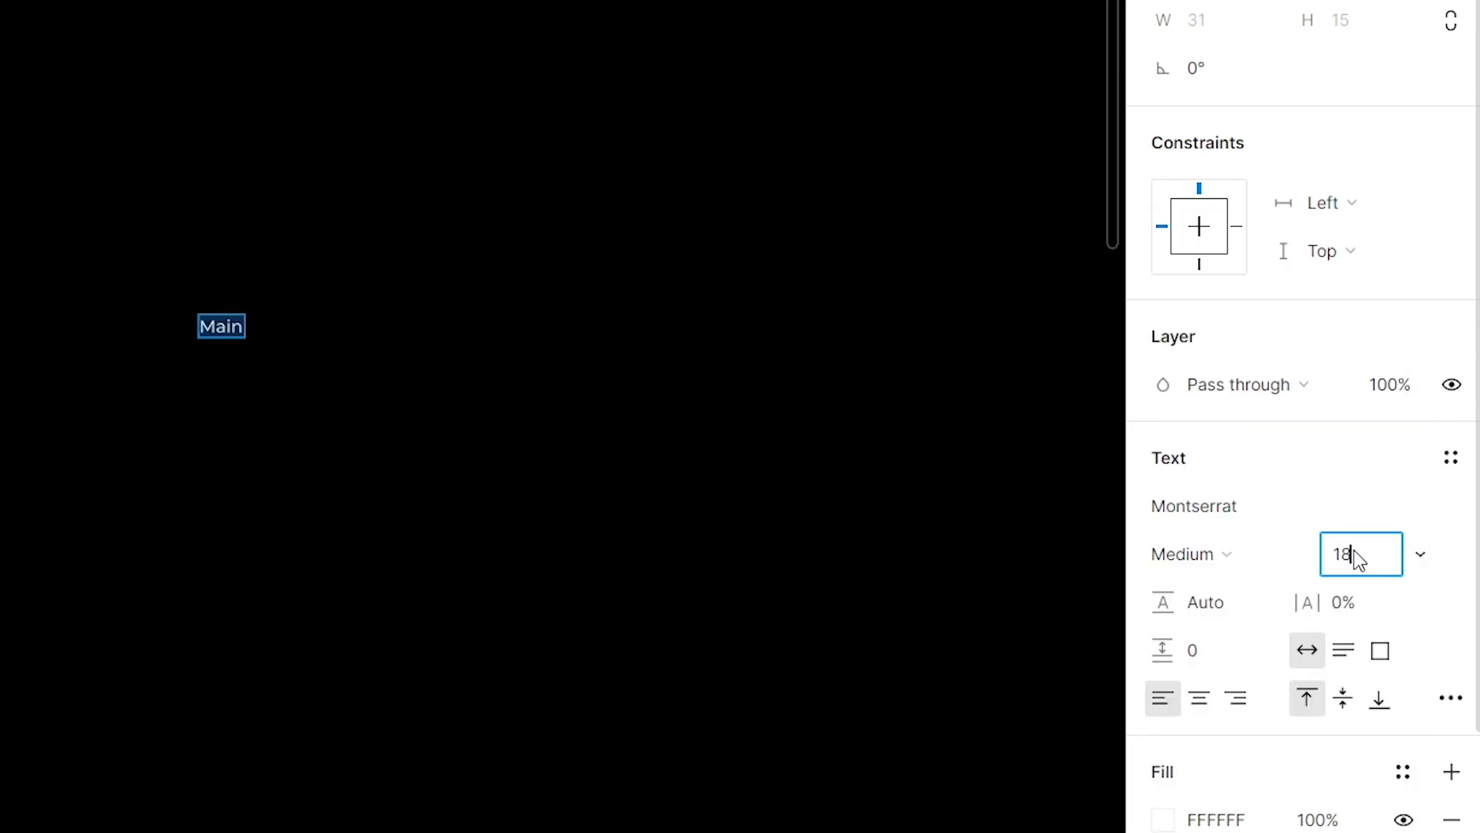
{"action": "key", "text": "Return"}
{"action": "left_click", "coordinate": [827, 468]}
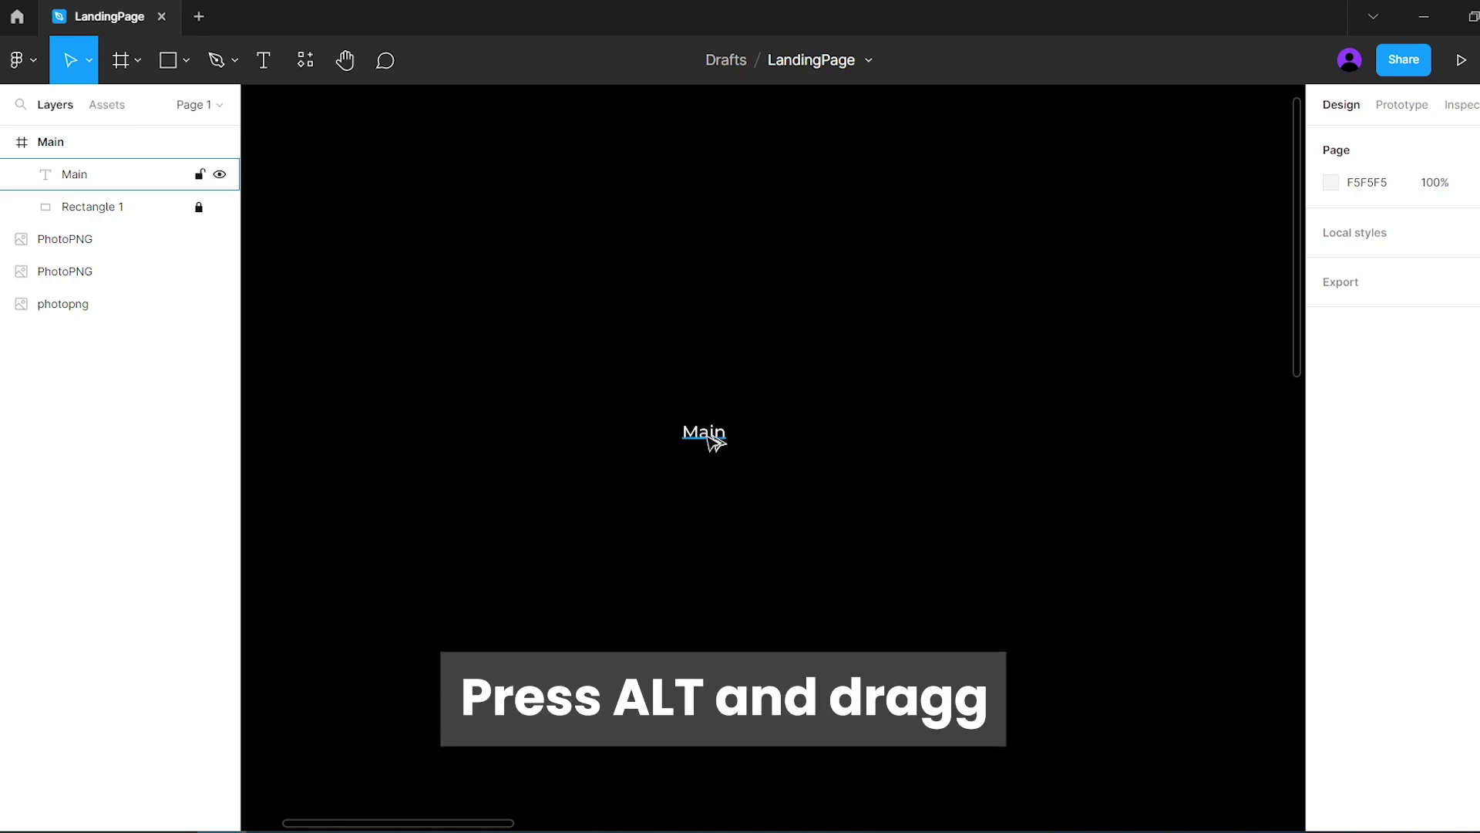
Step: Duplicate the label into five copies and relabel them About, Program and Price
{"action": "left_click_drag", "start_coordinate": [714, 443], "coordinate": [1025, 443]}
{"action": "key", "text": "Escape"}
{"action": "left_click", "coordinate": [780, 449]}
{"action": "double_click", "coordinate": [780, 449]}
{"action": "type", "text": "A"}
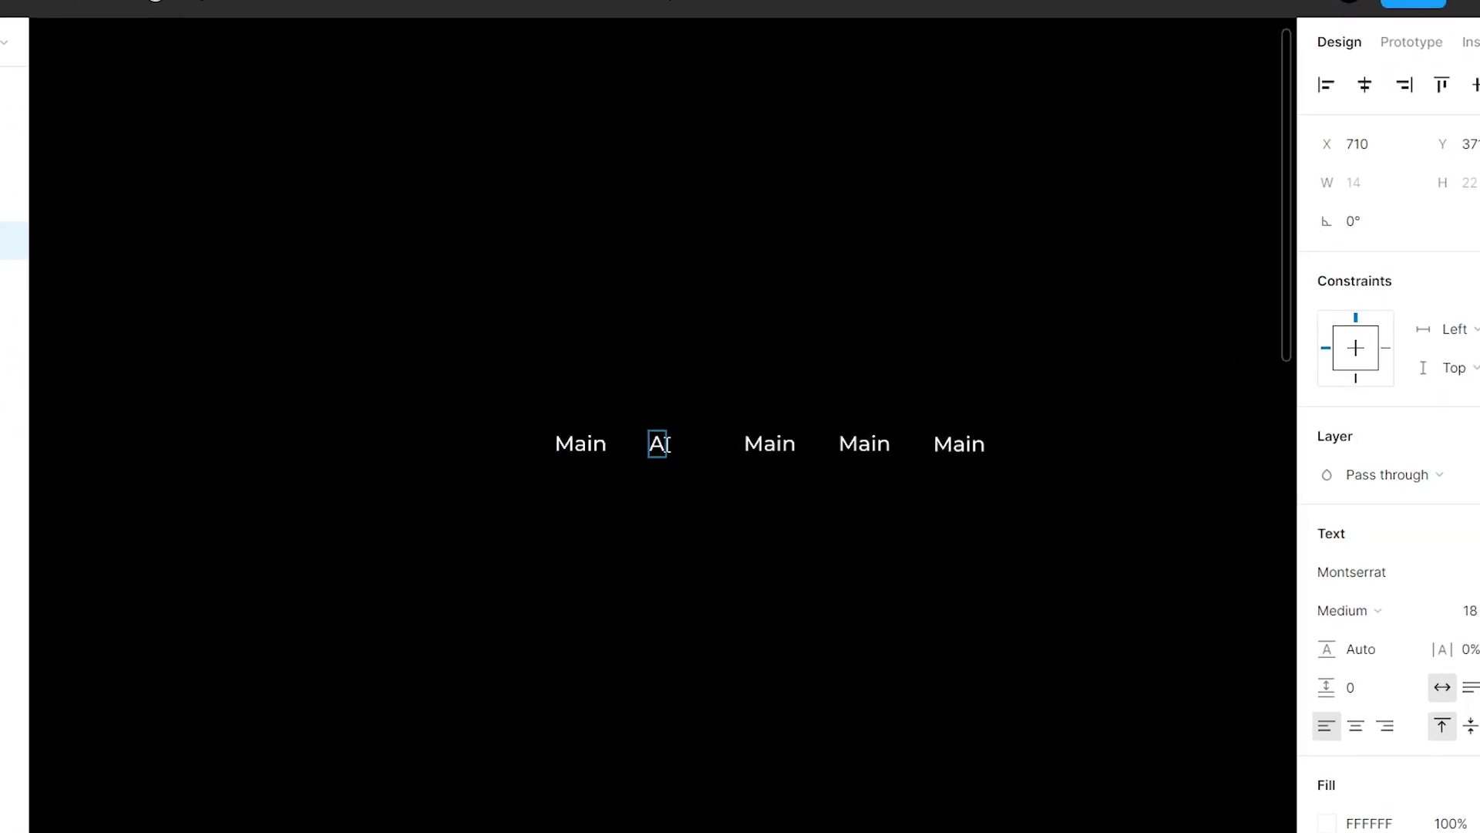
{"action": "type", "text": "bout"}
{"action": "key", "text": "Escape"}
{"action": "key", "text": "Tab"}
{"action": "key", "text": "Return"}
{"action": "type", "text": "Program"}
{"action": "key", "text": "Escape"}
{"action": "key", "text": "Tab"}
{"action": "key", "text": "Return"}
{"action": "type", "text": "Price"}
{"action": "key", "text": "Escape"}
{"action": "key", "text": "Tab"}
{"action": "key", "text": "Return"}
Step: Name the fifth label Contact and wrap all five in an auto-layout row with 40 spacing
{"action": "type", "text": "Contact"}
{"action": "left_click", "coordinate": [969, 627]}
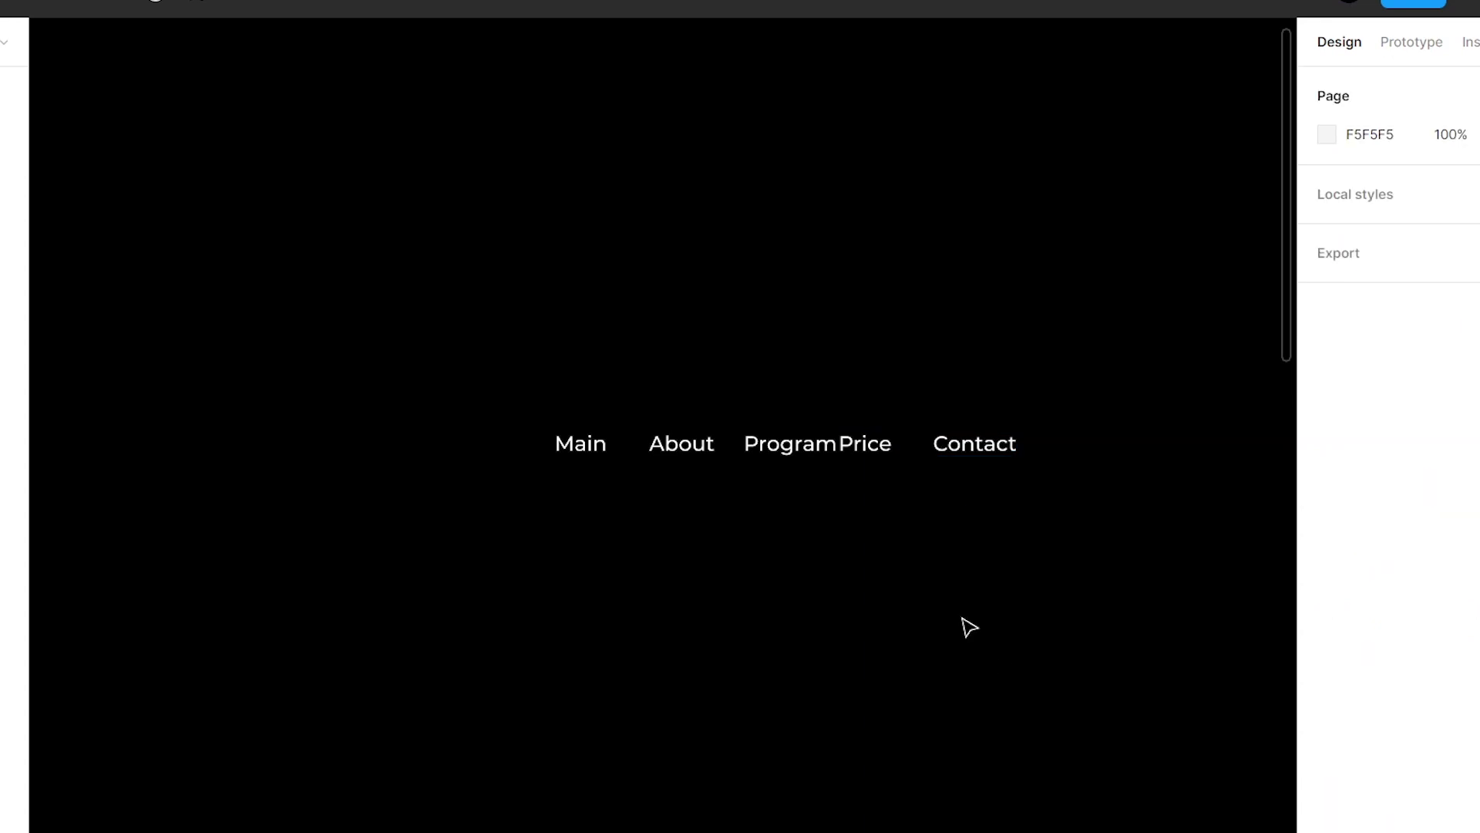
{"action": "left_click_drag", "start_coordinate": [1148, 366], "coordinate": [638, 584]}
{"action": "key", "text": "shift+a"}
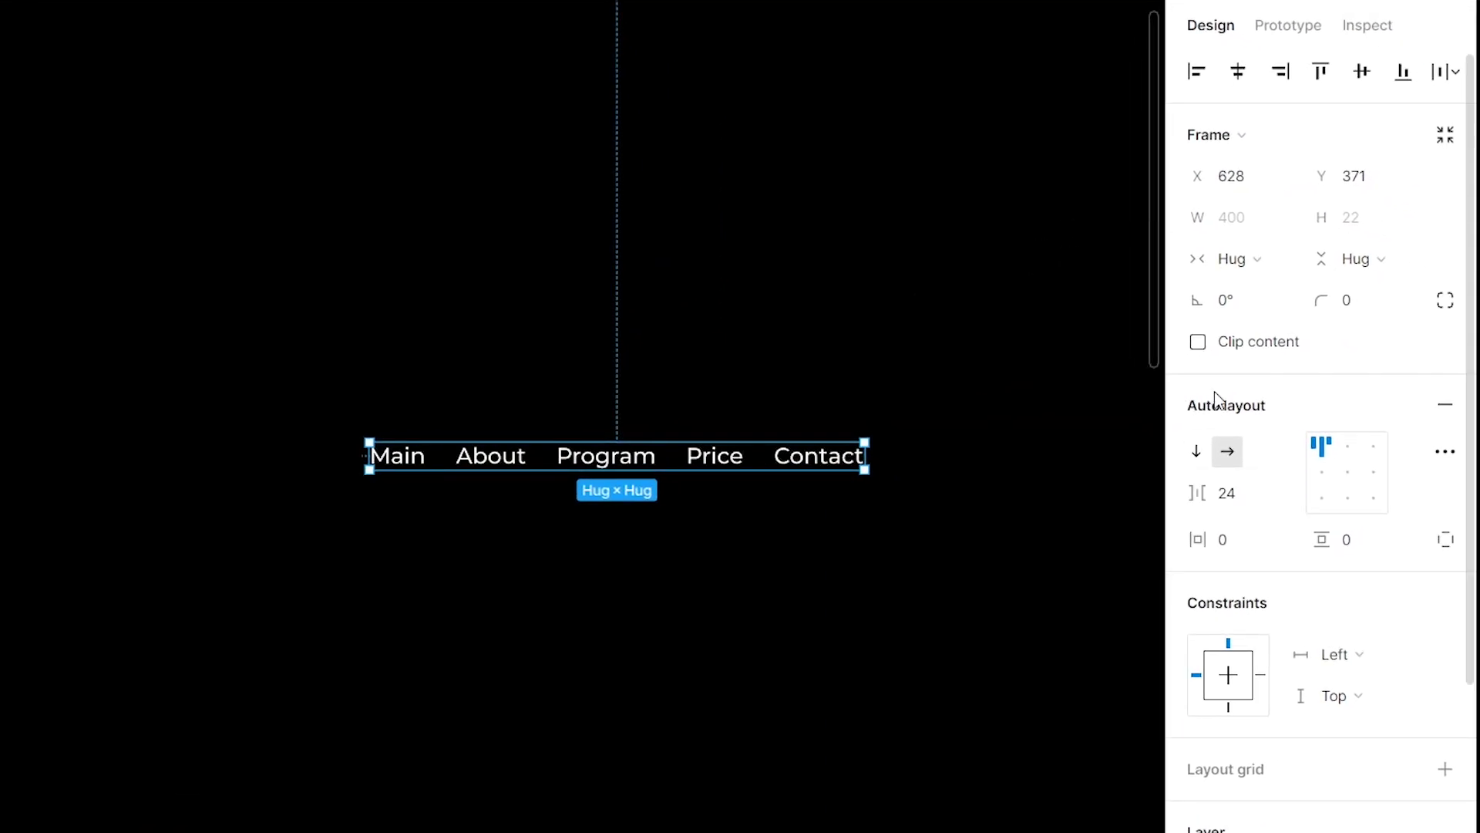
{"action": "left_click", "coordinate": [1236, 495]}
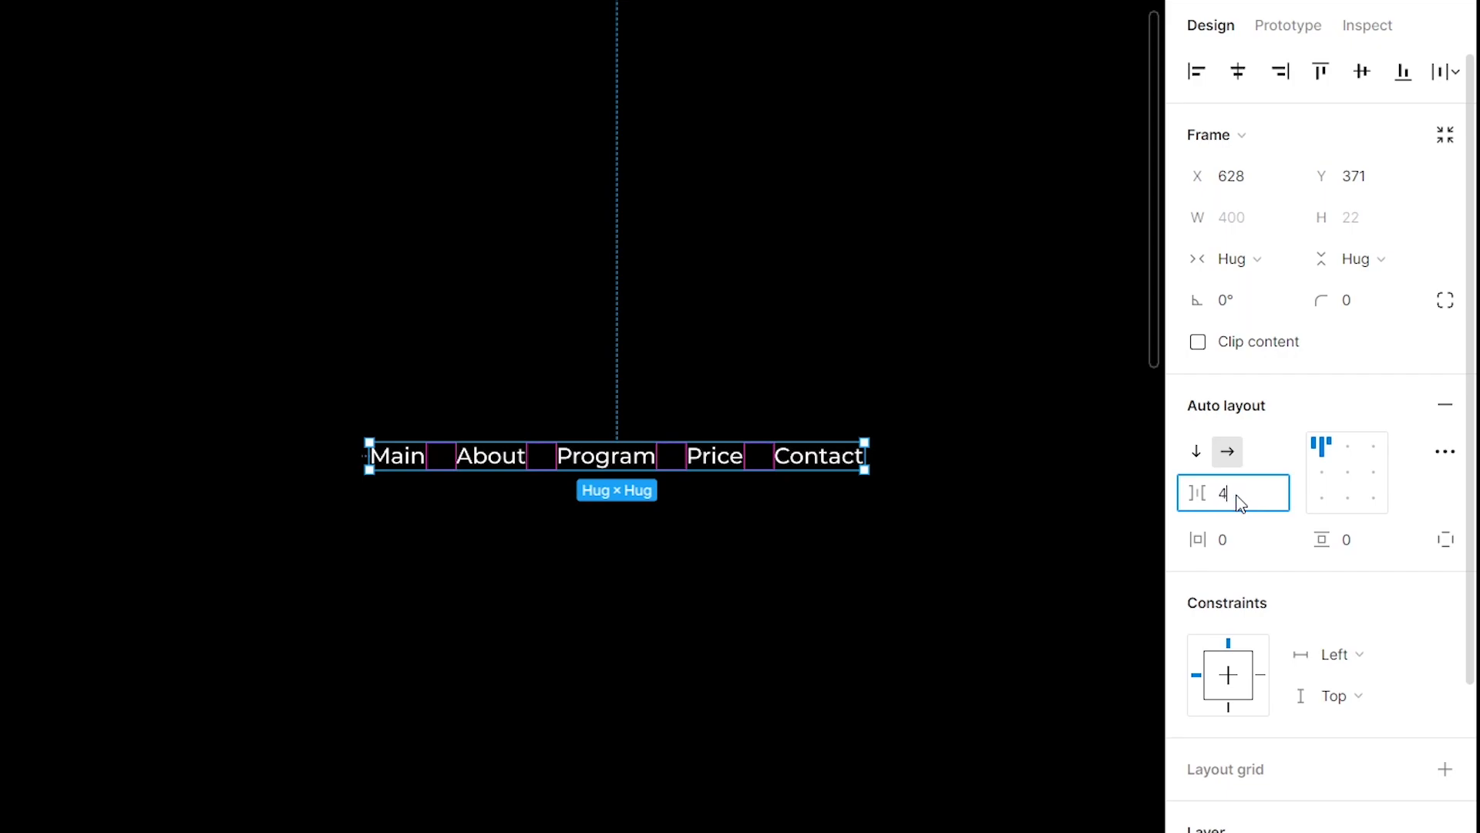
{"action": "type", "text": "9"}
{"action": "type", "text": "40"}
{"action": "key", "text": "Return"}
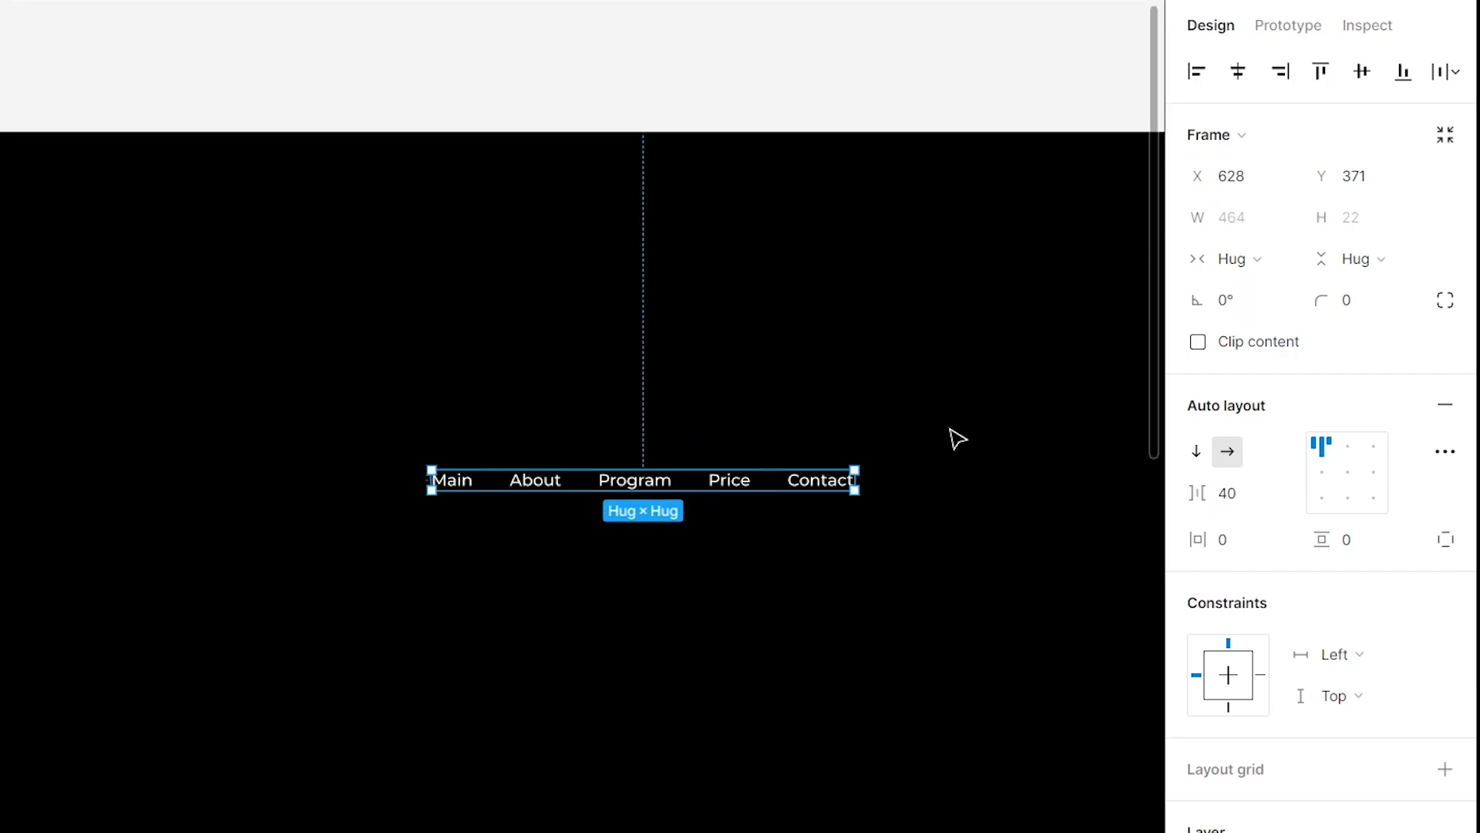
Step: Centre the menu horizontally and position it 60 from the frame's top
{"action": "left_click", "coordinate": [1238, 74]}
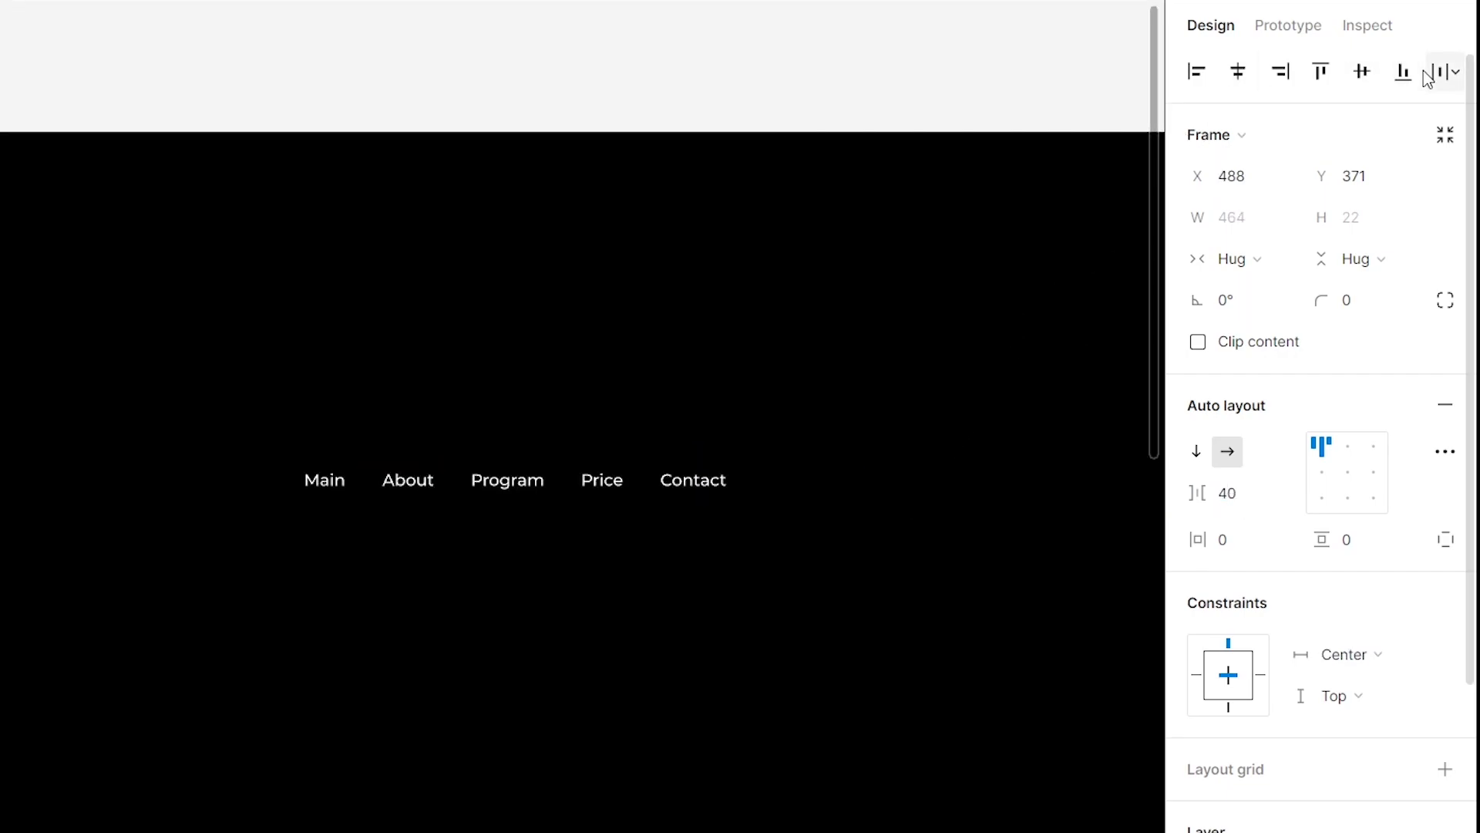
{"action": "left_click", "coordinate": [1362, 71]}
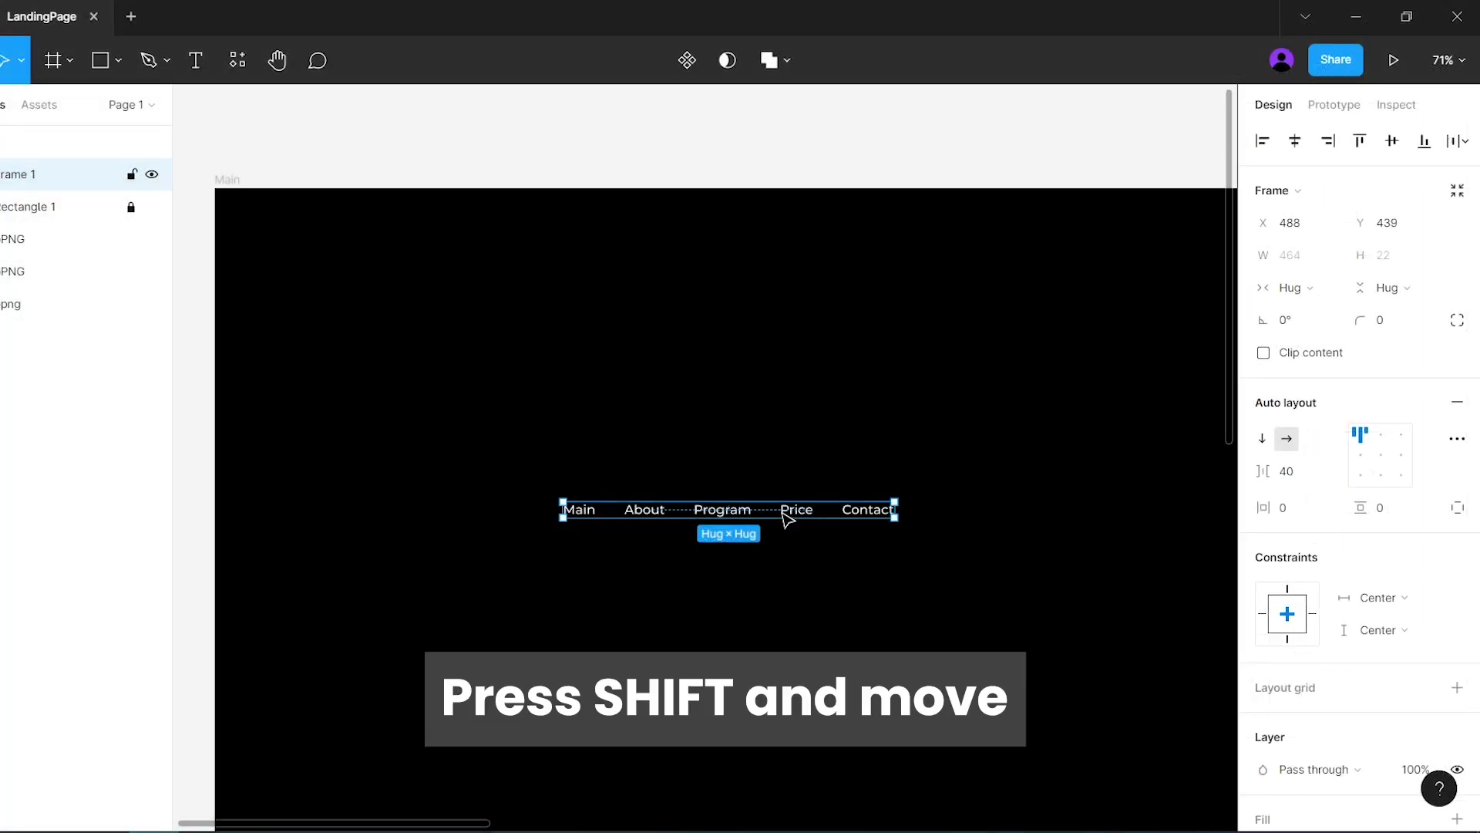
{"action": "left_click_drag", "start_coordinate": [784, 518], "coordinate": [772, 243]}
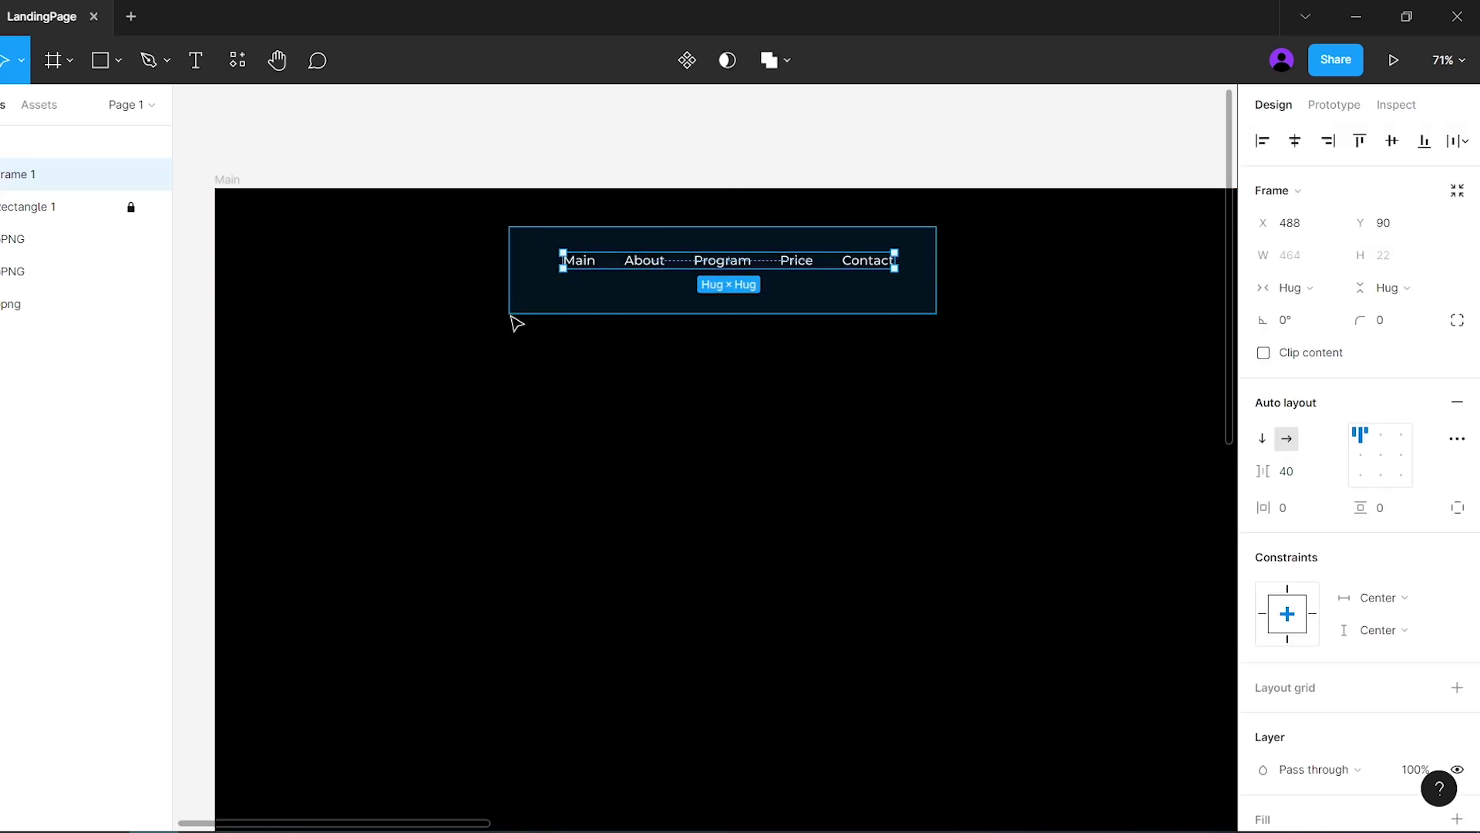
{"action": "key", "text": "alt"}
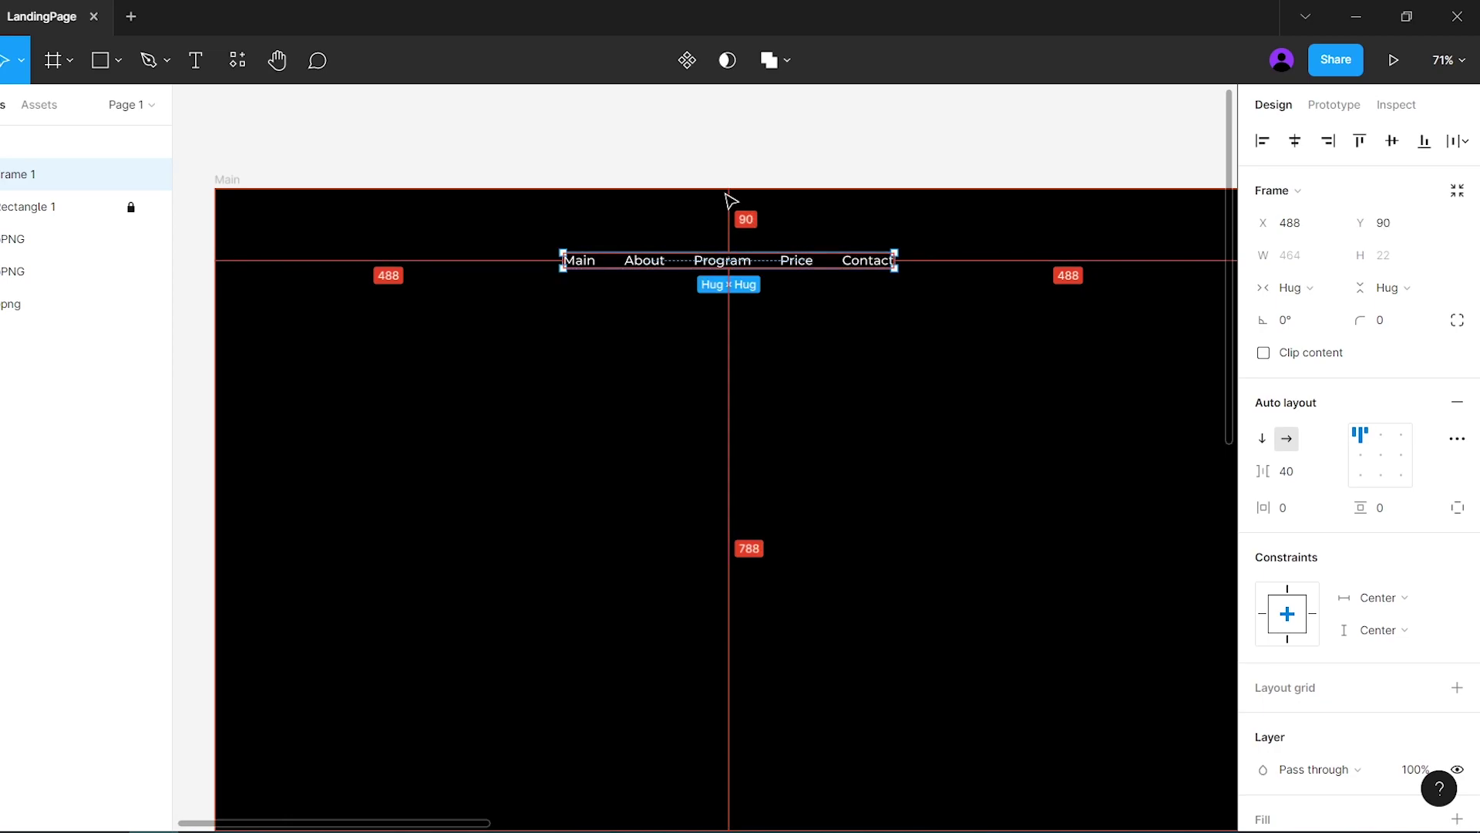
{"action": "key", "text": "shift+Up"}
{"action": "key", "text": "shift+Up"}
{"action": "key", "text": "shift+Up"}
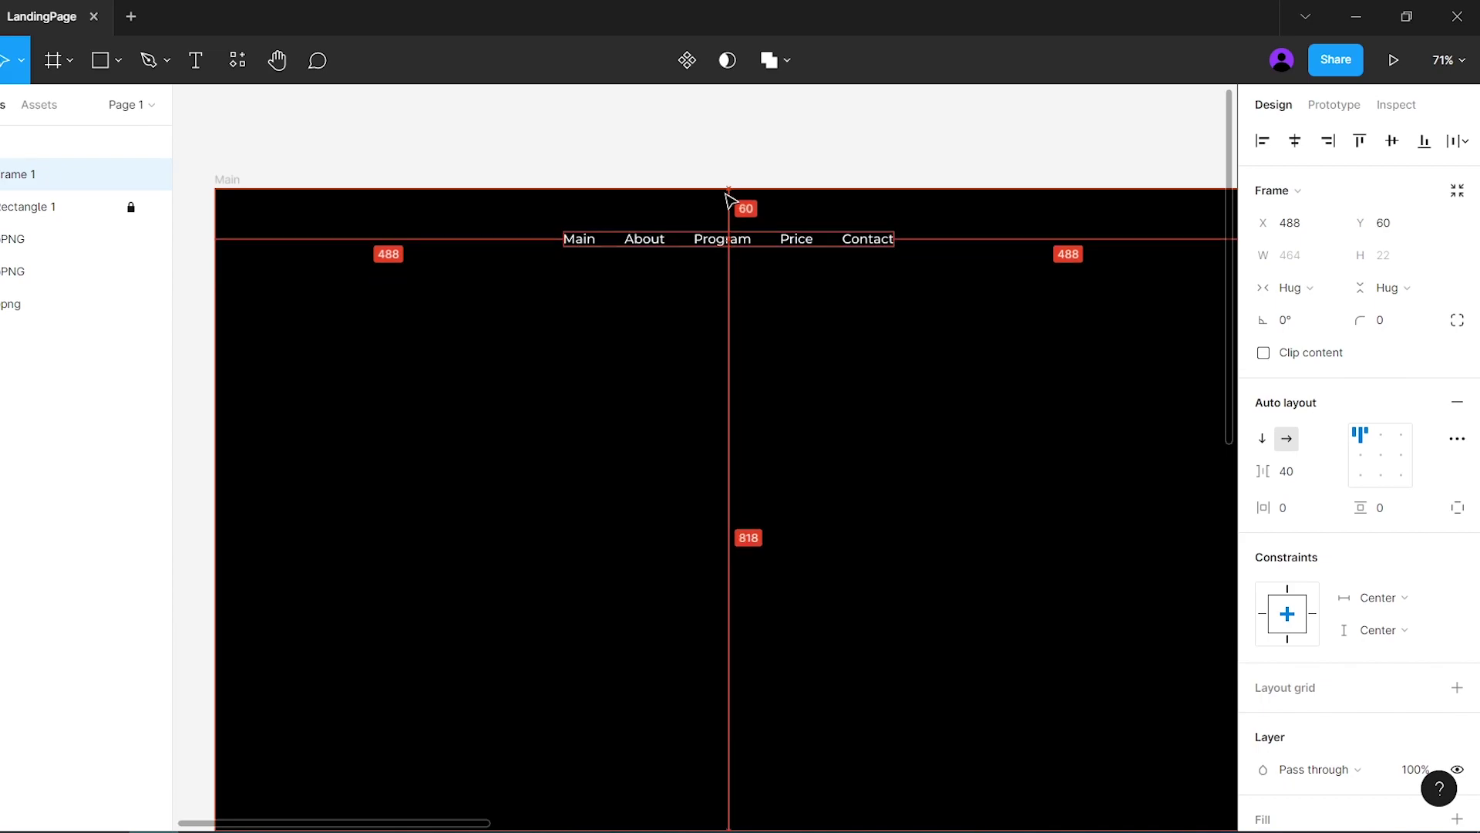
{"action": "key", "text": "shift+Up"}
{"action": "left_click", "coordinate": [702, 355]}
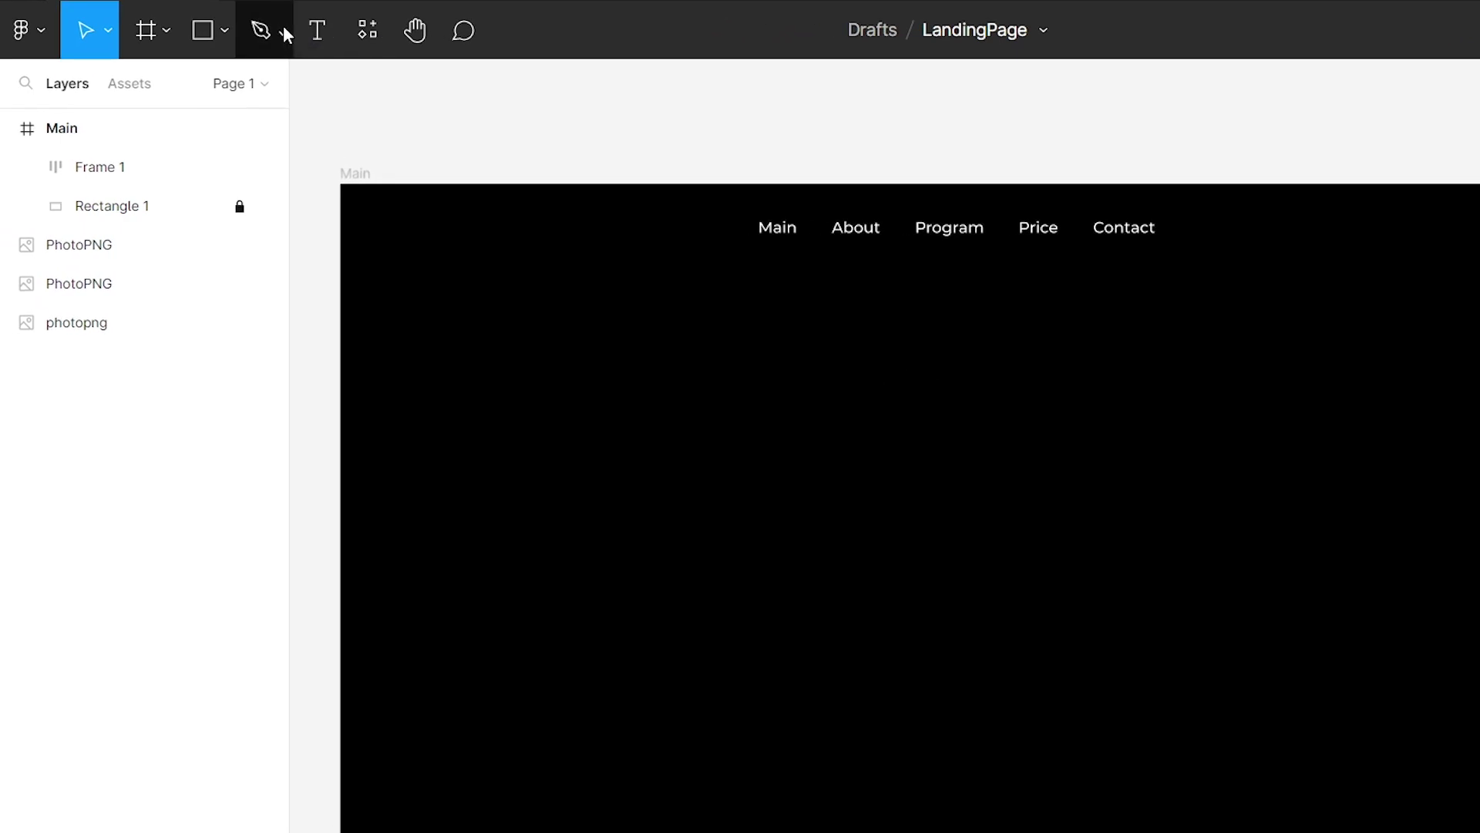
Step: Add a bold 'SteveEditor' logo at the top-left, level with the menu
{"action": "left_click", "coordinate": [196, 60]}
{"action": "left_click", "coordinate": [603, 503]}
{"action": "type", "text": "Stev"}
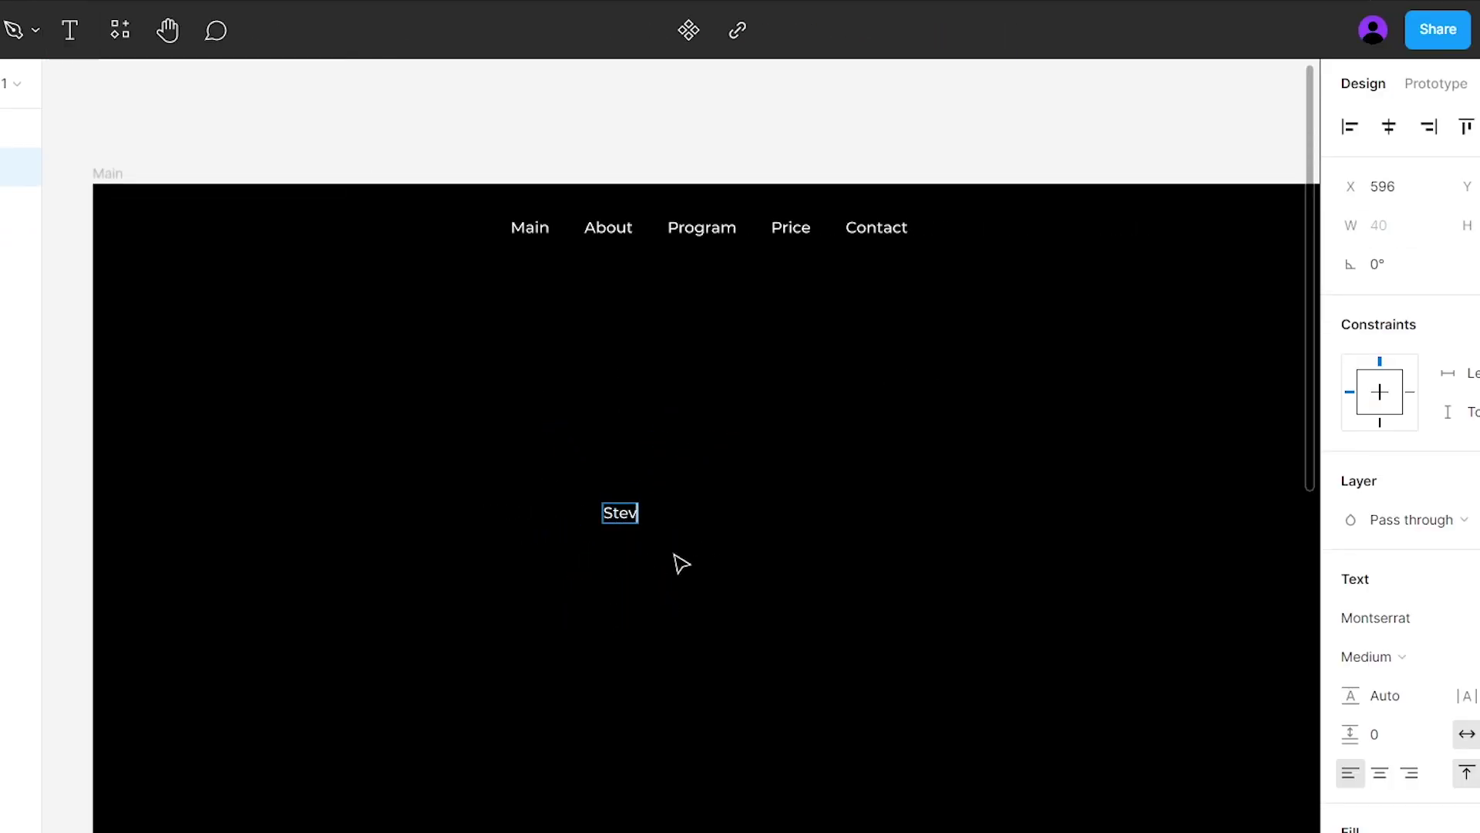
{"action": "type", "text": "eEdito"}
{"action": "type", "text": "r"}
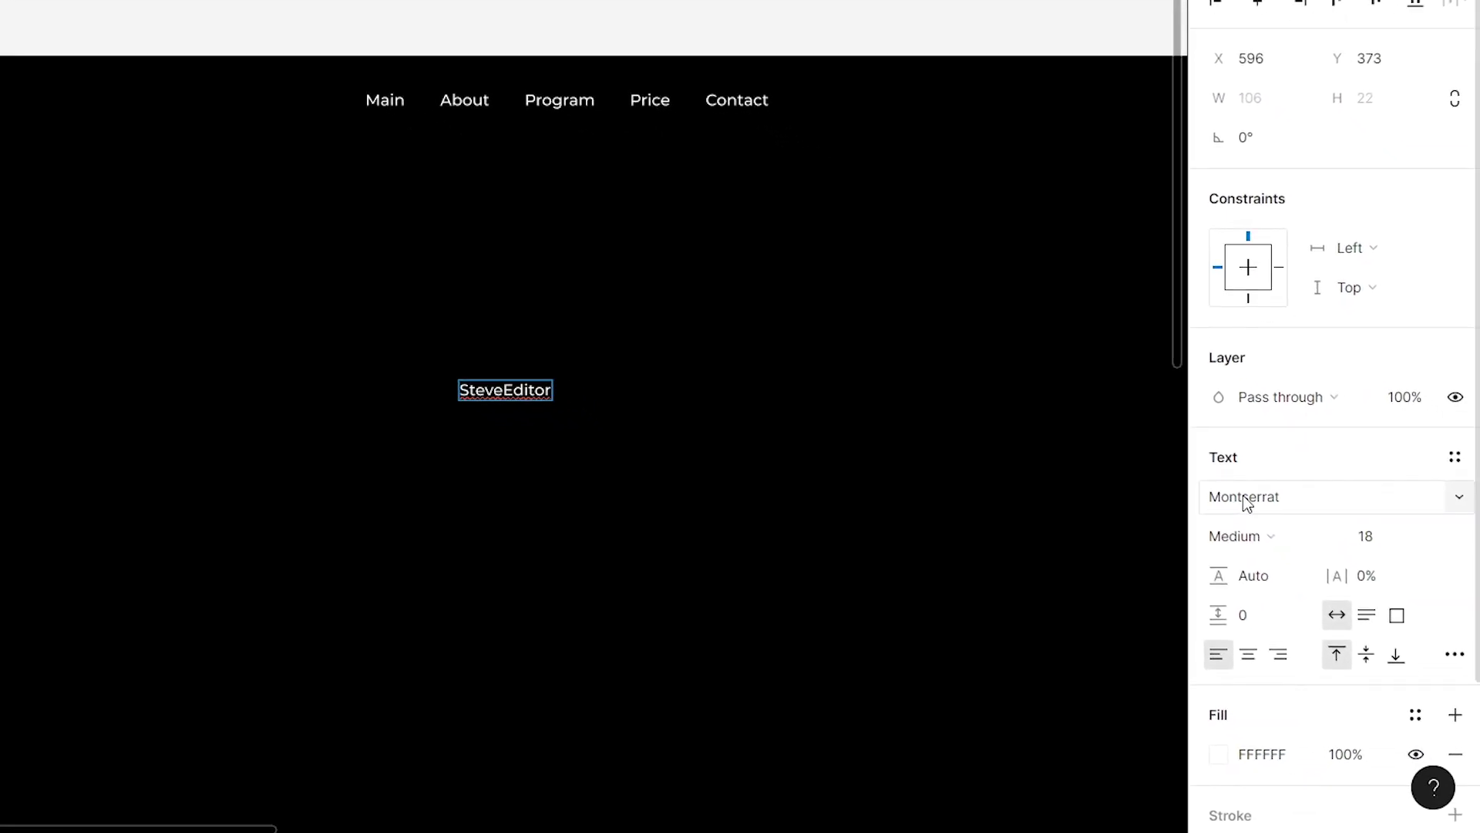
{"action": "key", "text": "ctrl+a"}
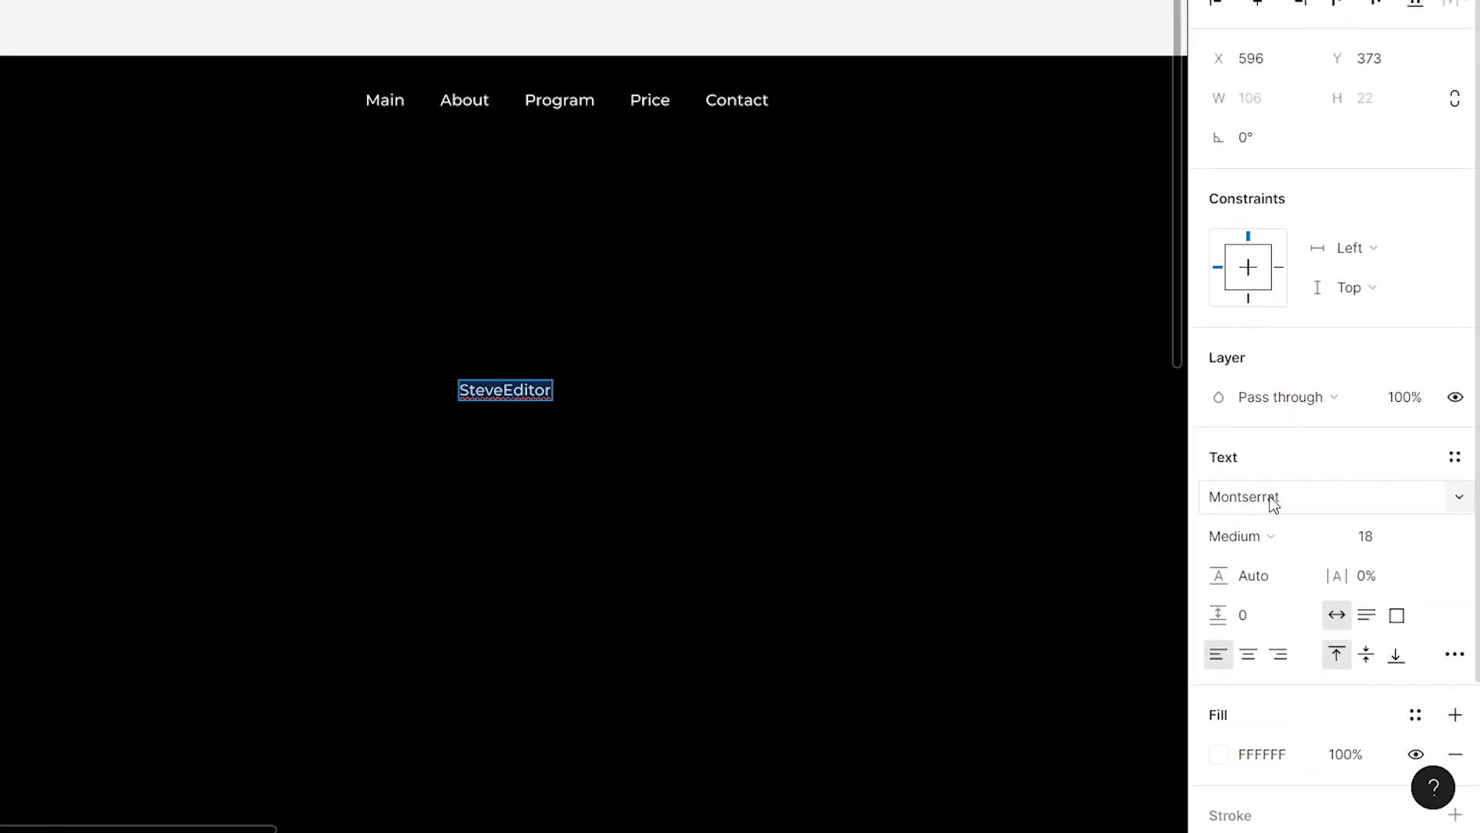
{"action": "left_click", "coordinate": [1271, 533]}
{"action": "left_click", "coordinate": [1392, 548]}
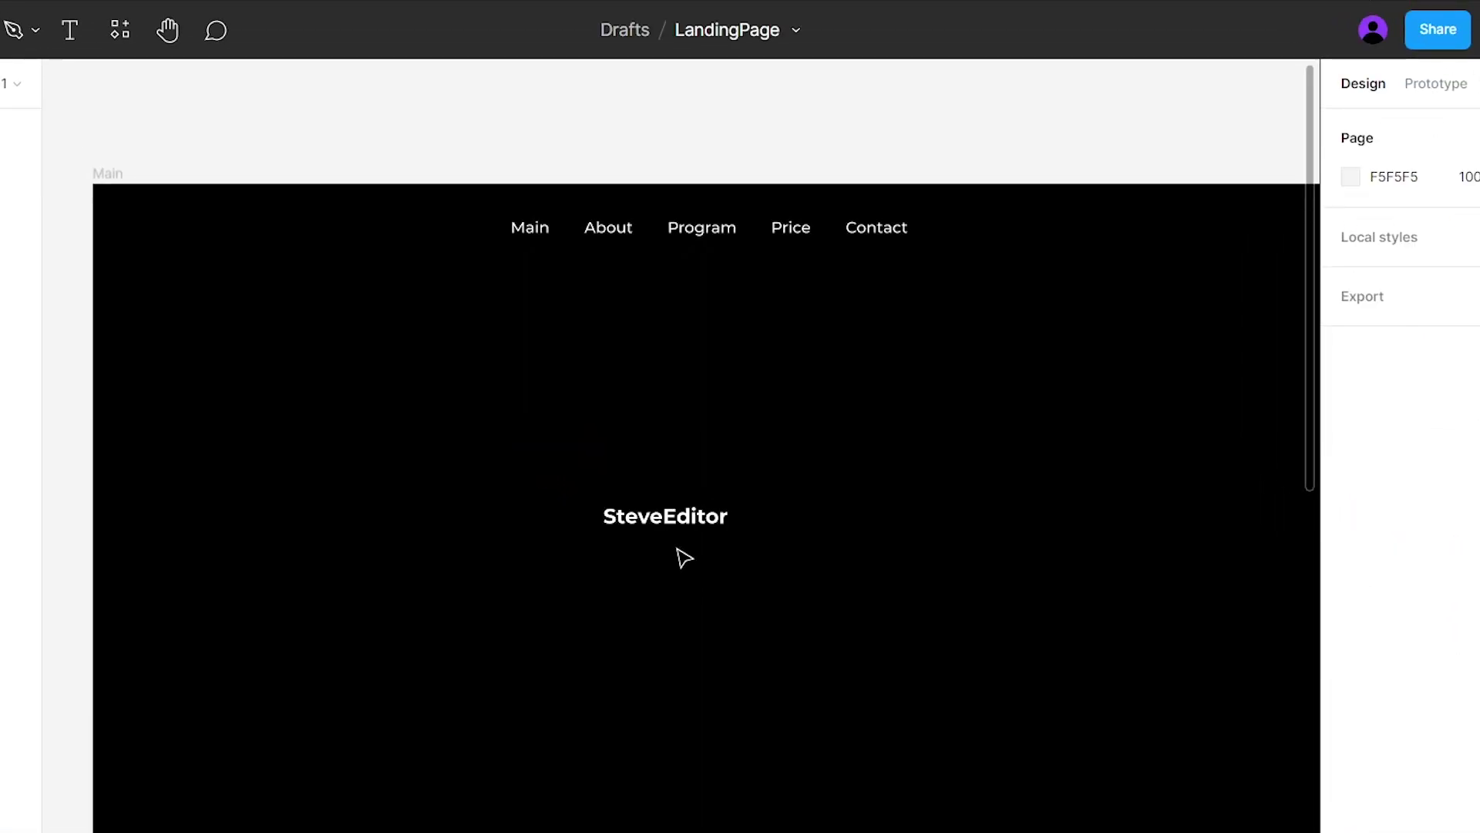
{"action": "left_click_drag", "start_coordinate": [682, 526], "coordinate": [241, 238]}
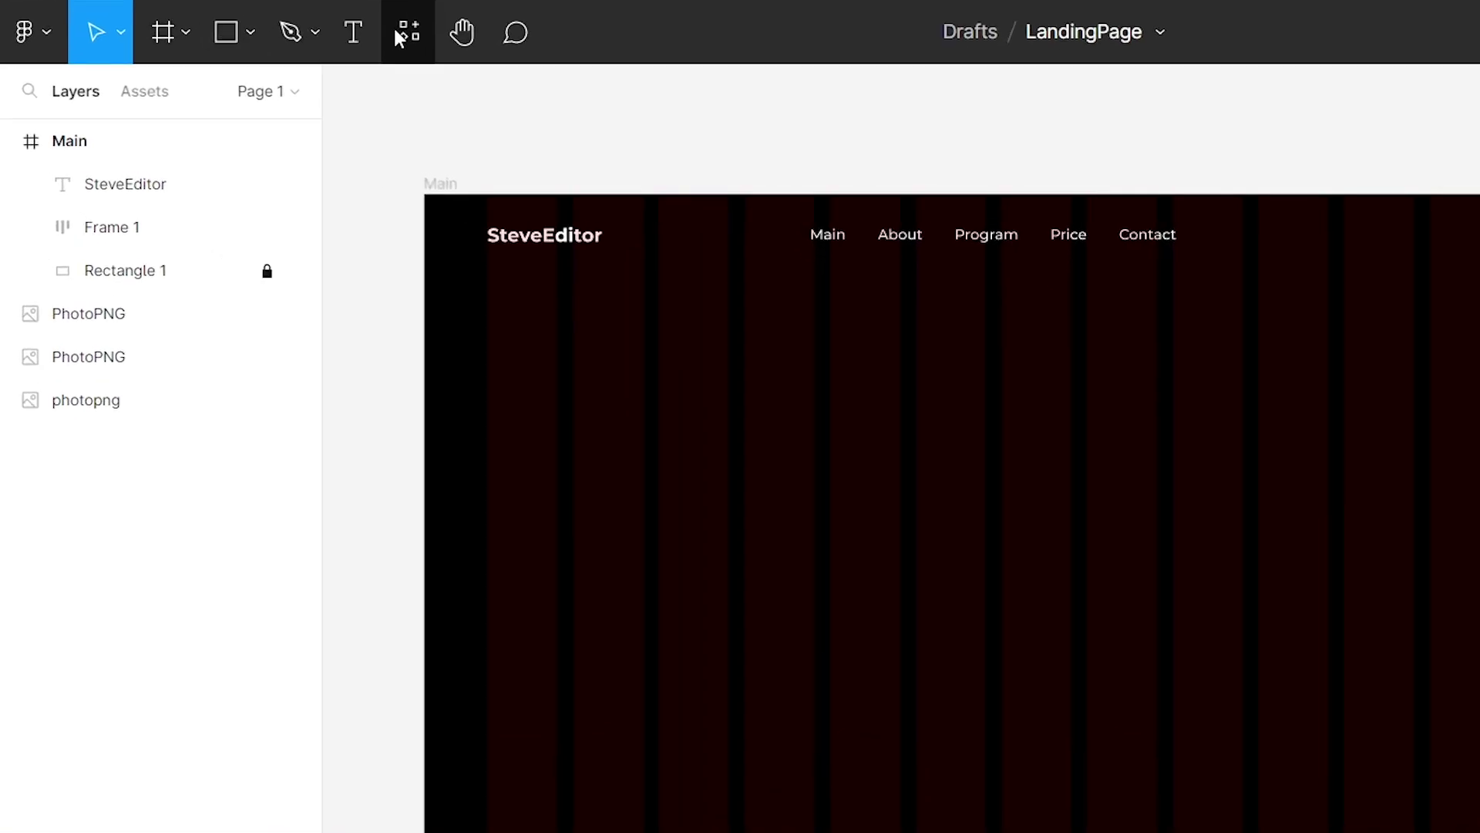
{"action": "left_click", "coordinate": [305, 60]}
Step: Find and run the Iconify plugin from the plugin list
{"action": "left_click", "coordinate": [404, 104]}
{"action": "type", "text": "id"}
{"action": "type", "text": "nify"}
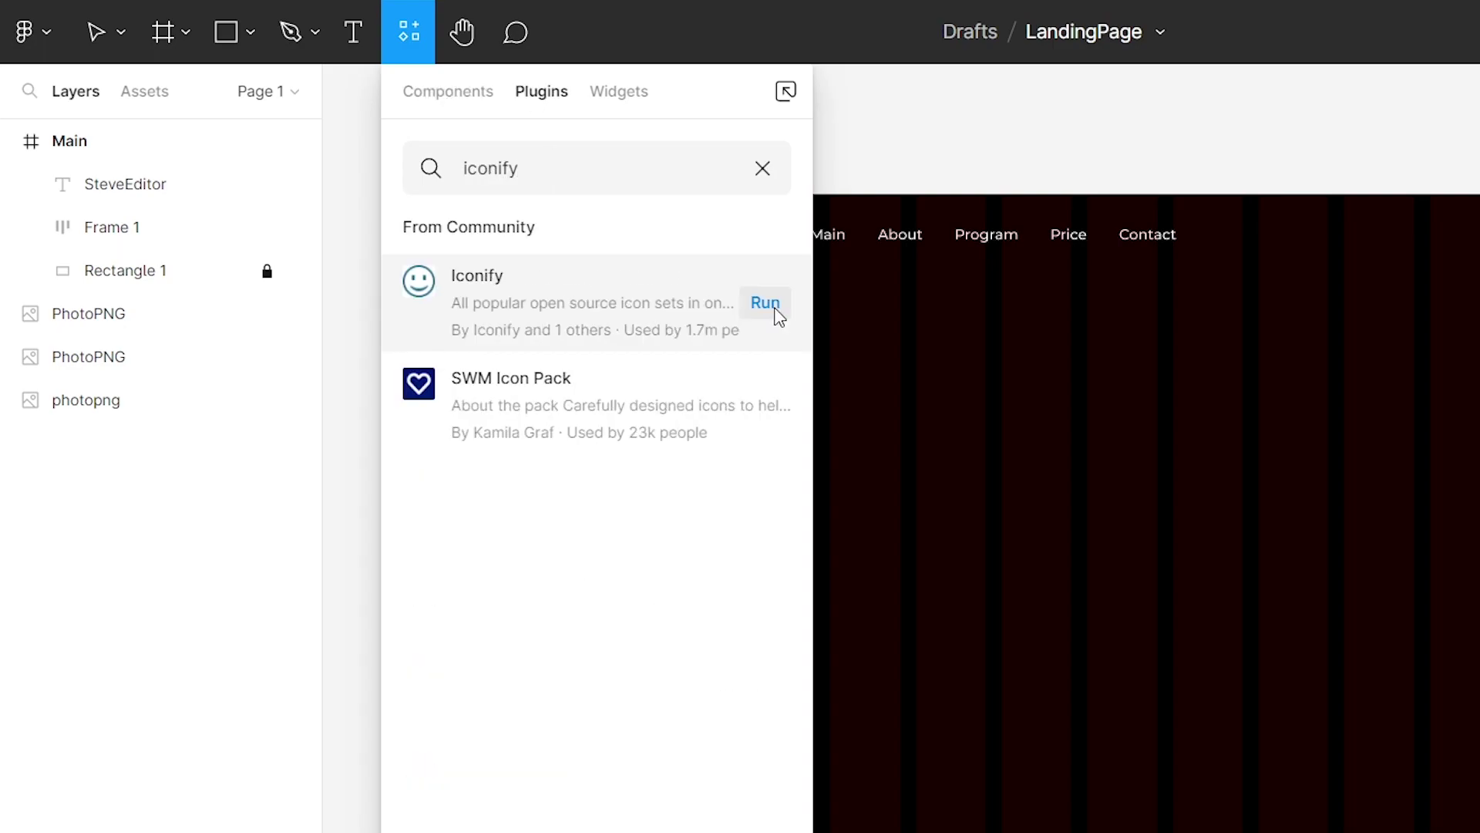
{"action": "left_click", "coordinate": [774, 309]}
{"action": "type", "text": "In"}
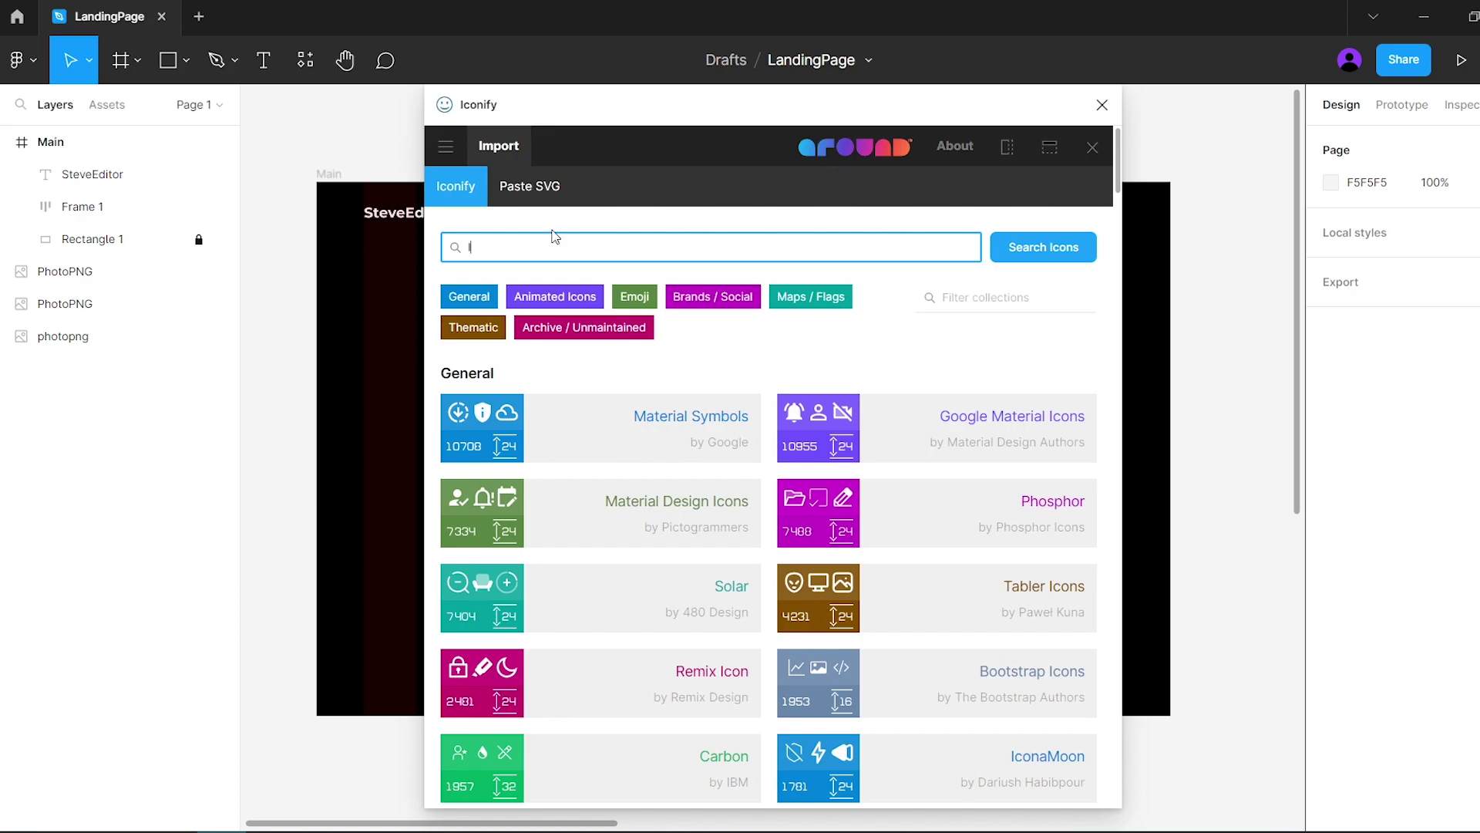
Step: Import a white filled Instagram icon, then the Facebook icon, into the frame
{"action": "type", "text": "stagram"}
{"action": "key", "text": "Return"}
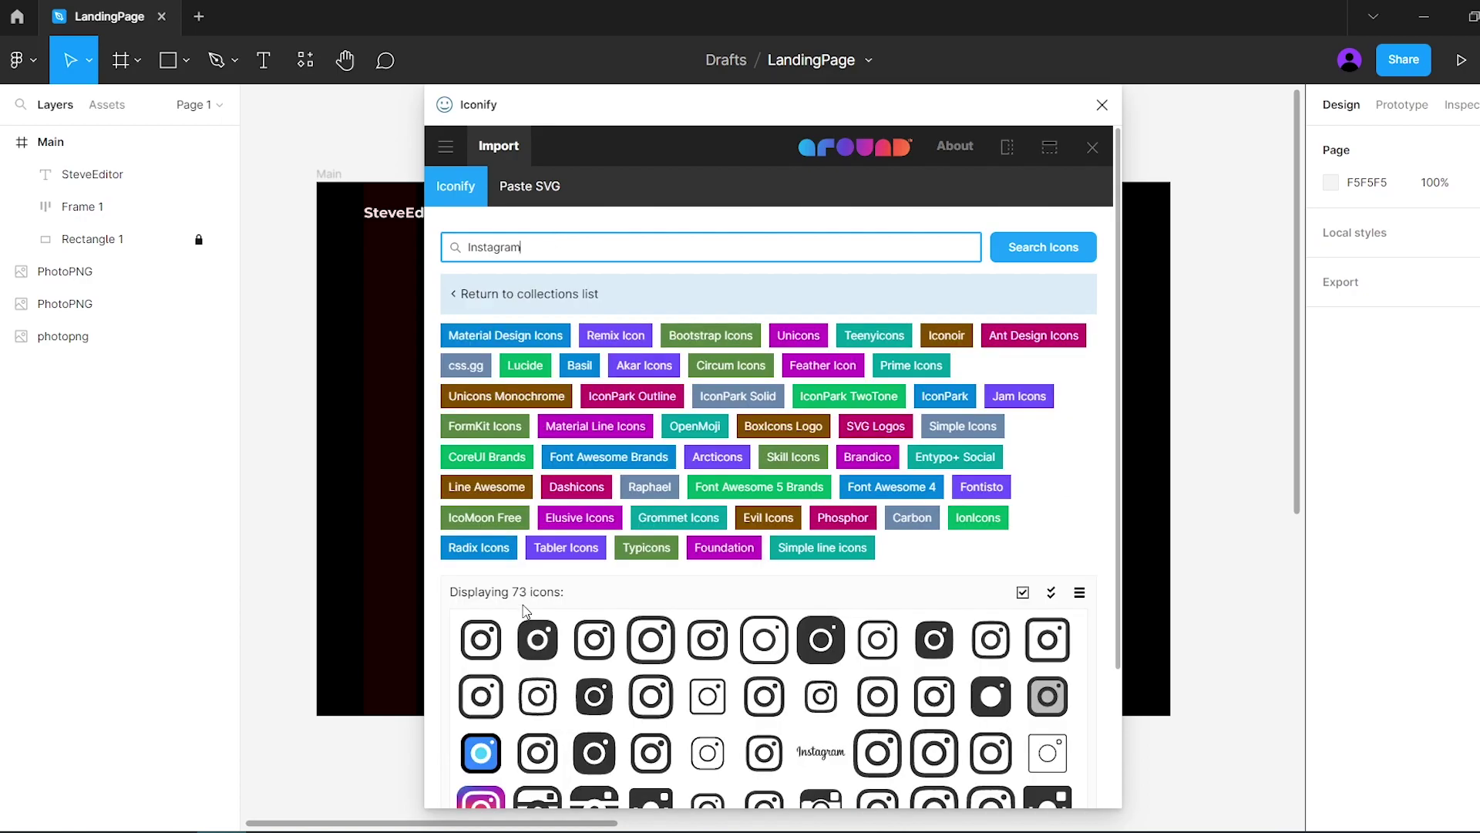
{"action": "left_click", "coordinate": [539, 642]}
{"action": "scroll", "scroll_direction": "down", "scroll_amount": 3}
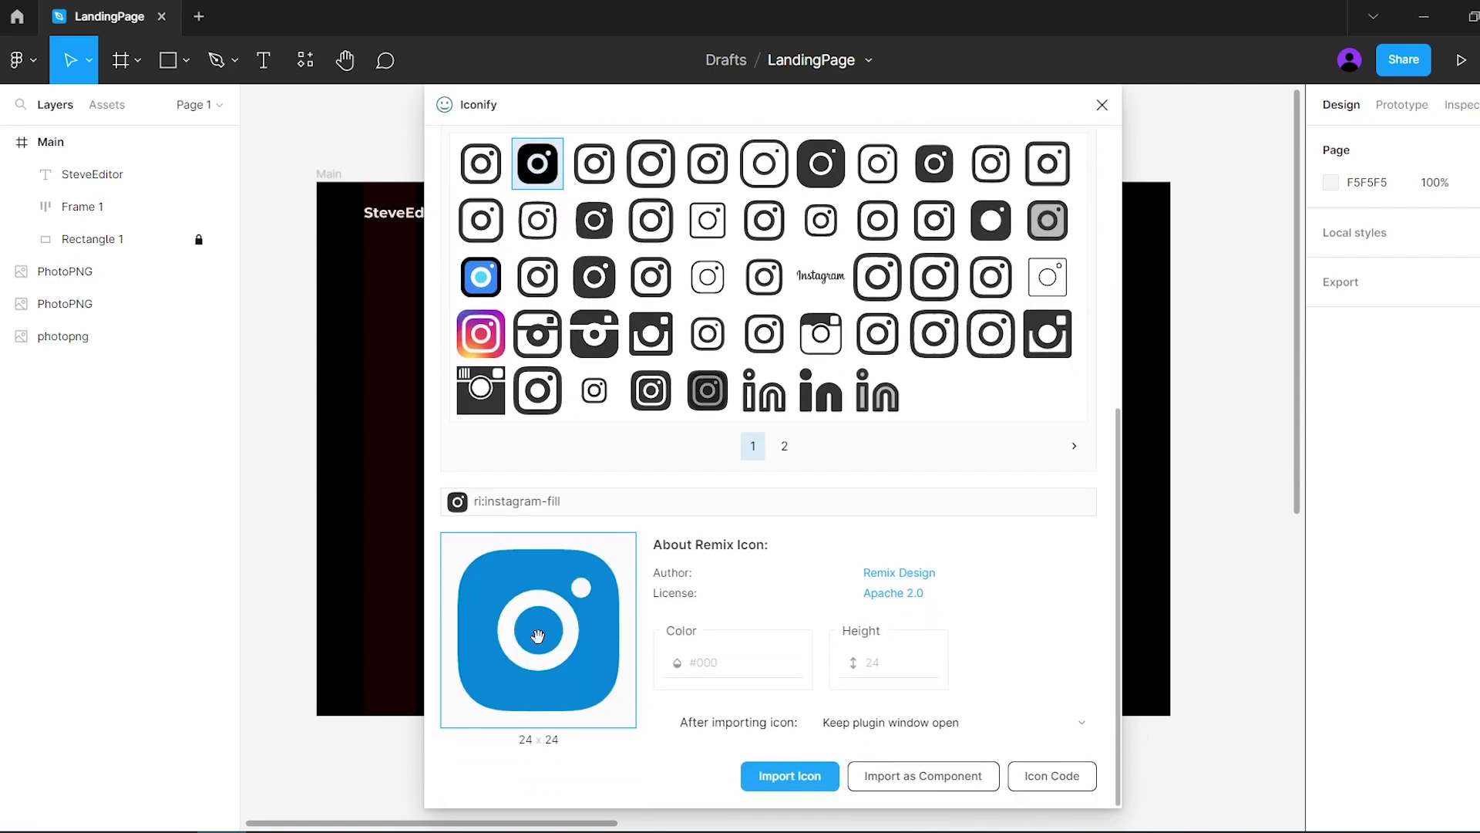
{"action": "left_click", "coordinate": [732, 662]}
{"action": "left_click", "coordinate": [953, 765]}
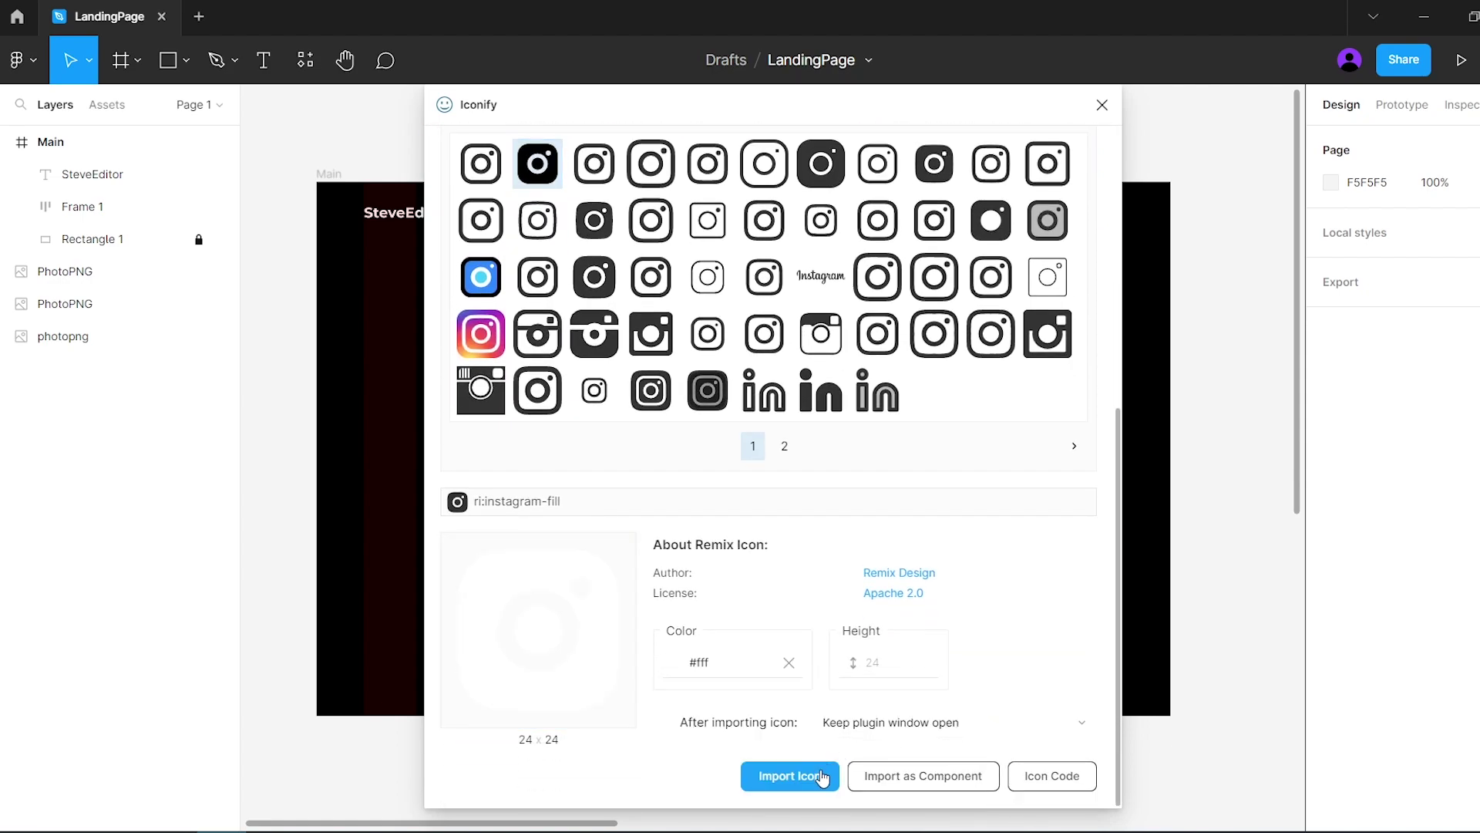
{"action": "left_click", "coordinate": [822, 776]}
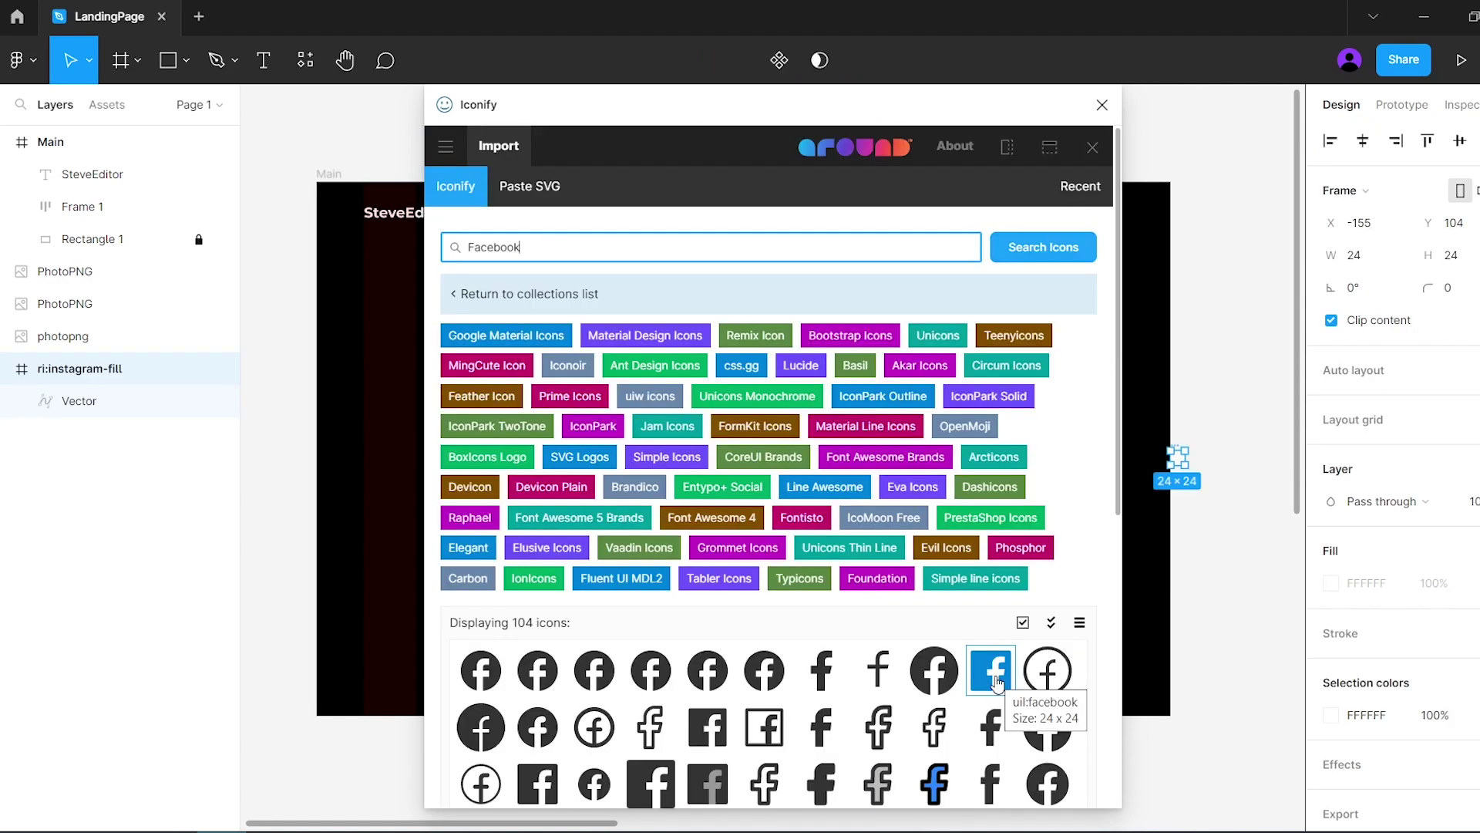
{"action": "left_click", "coordinate": [809, 777]}
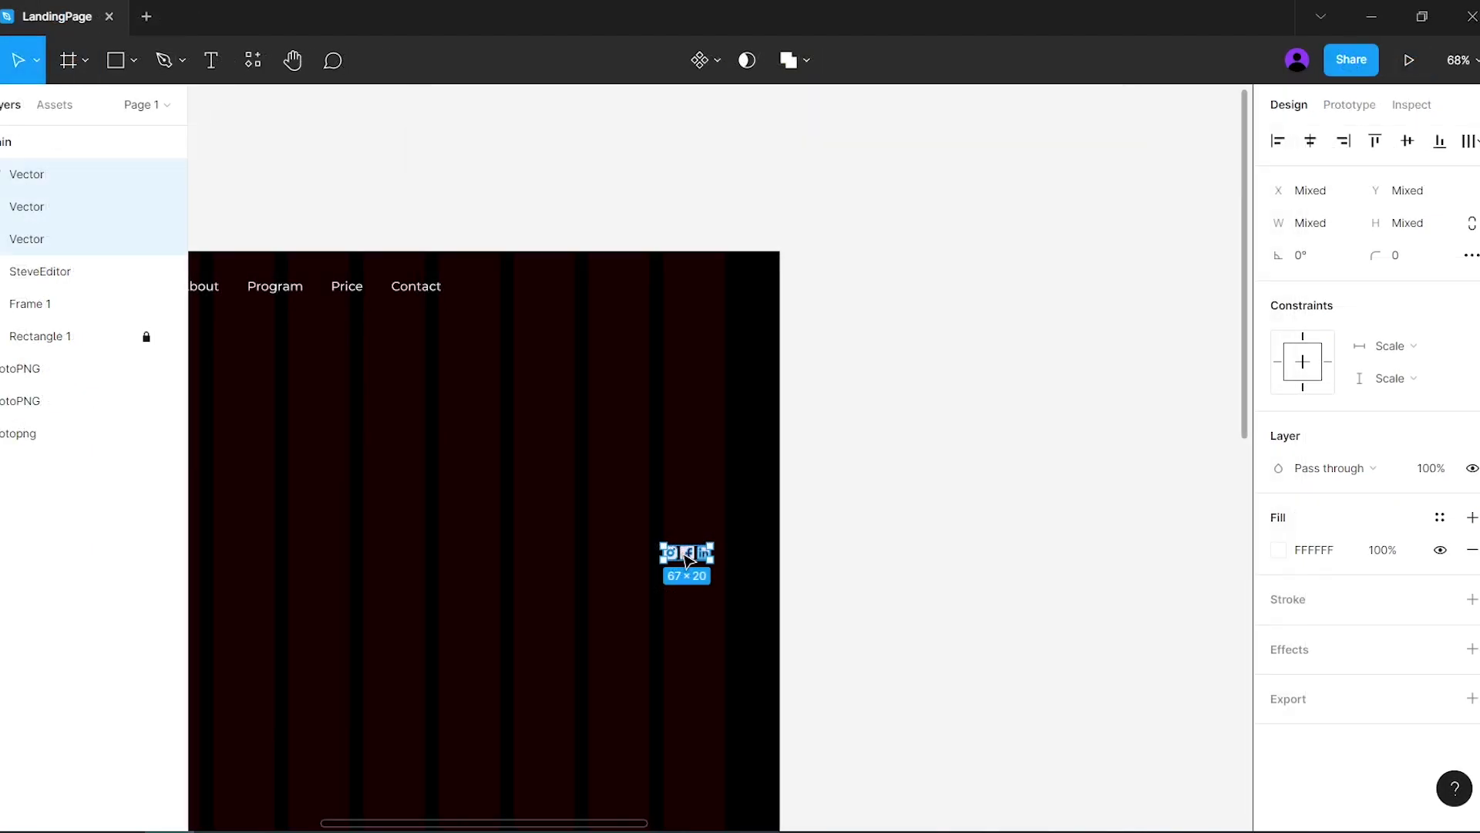
Step: Wrap the three icons in an auto-layout row with gap 10, placed top-right level with the menu
{"action": "left_click_drag", "start_coordinate": [670, 508], "coordinate": [645, 469]}
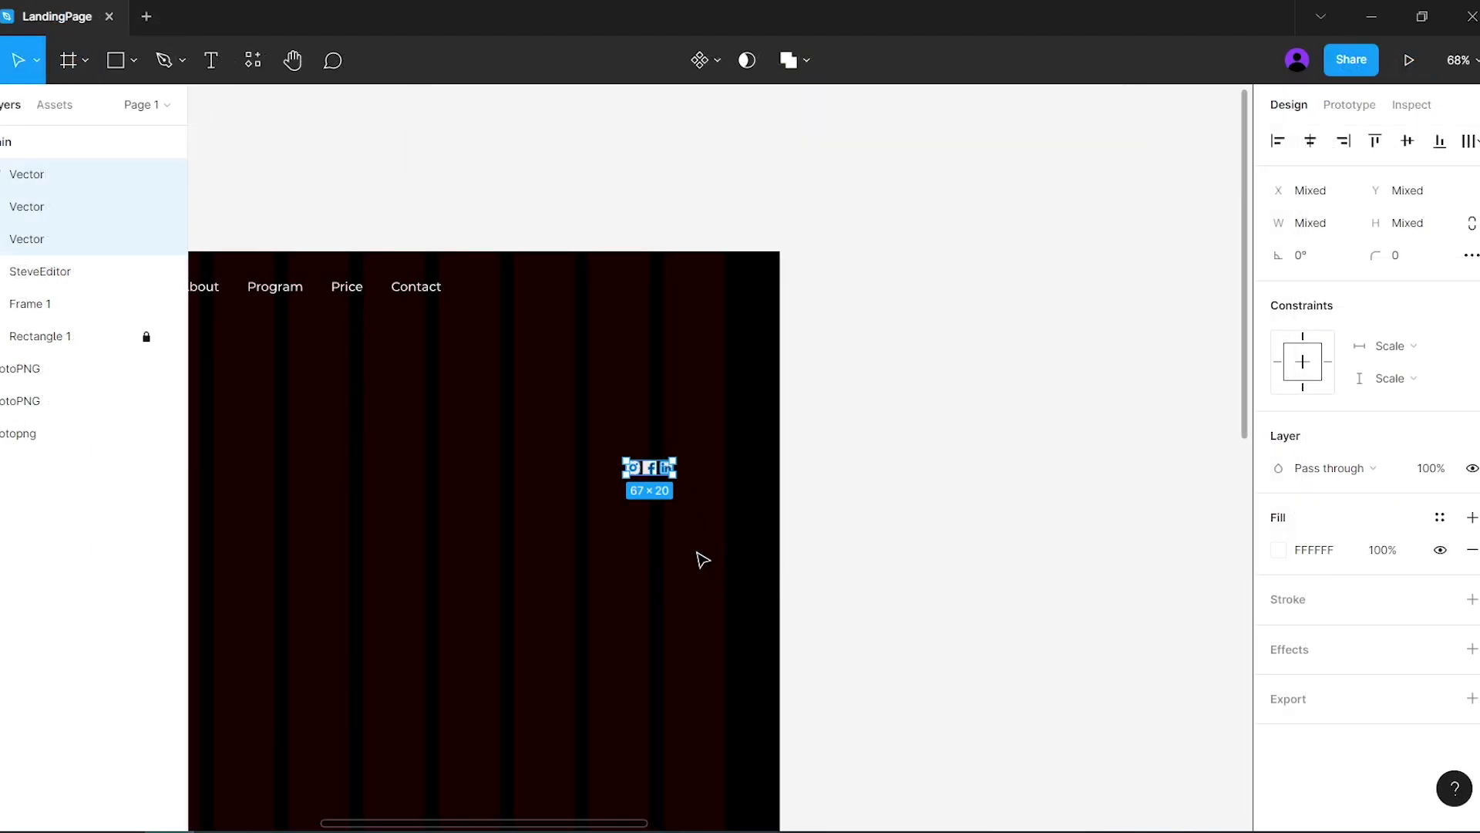
{"action": "key", "text": "shift+a"}
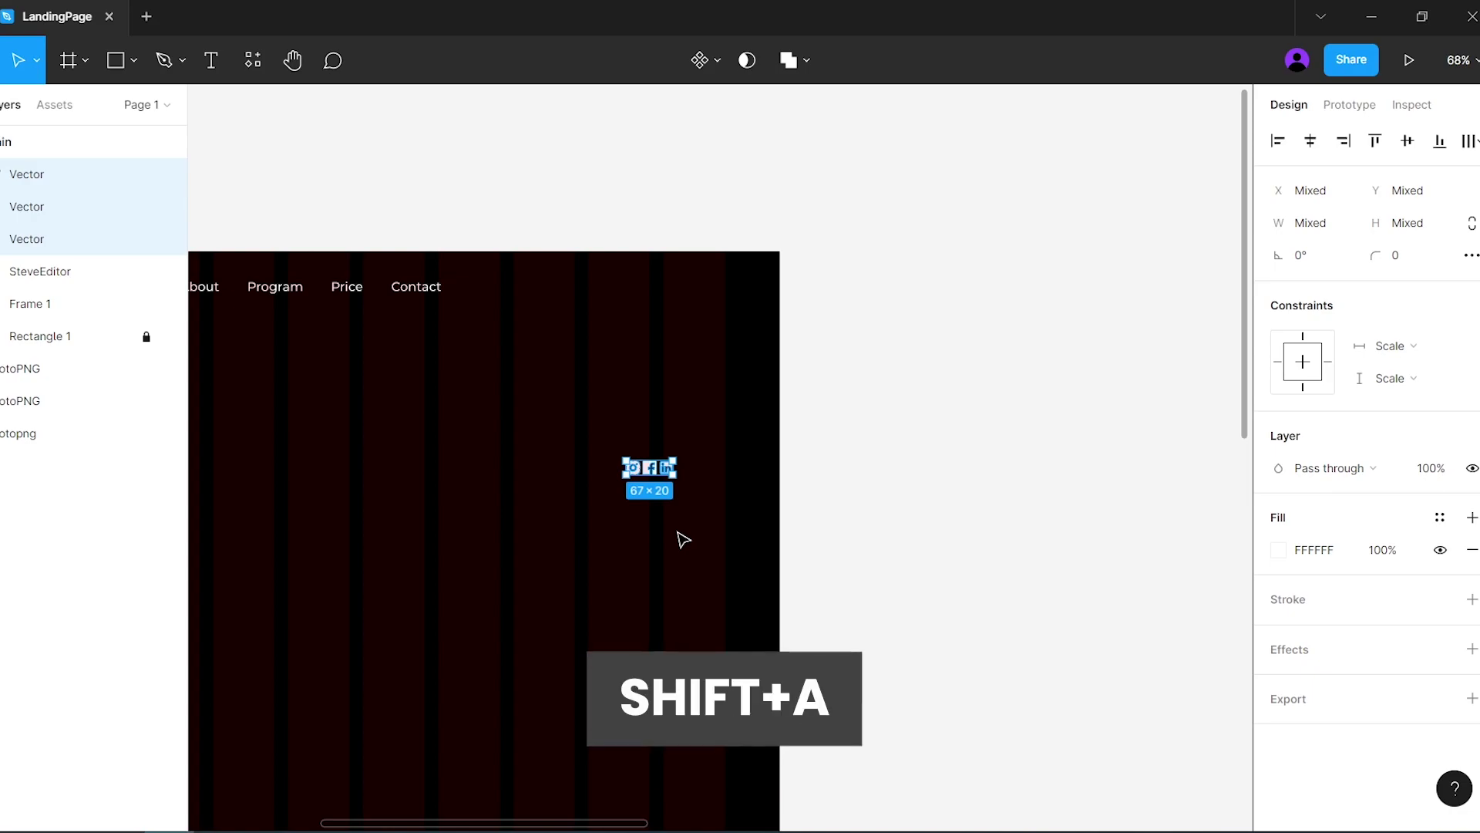
{"action": "left_click", "coordinate": [1302, 471]}
{"action": "type", "text": "10"}
{"action": "left_click_drag", "start_coordinate": [703, 469], "coordinate": [762, 295]}
{"action": "left_click", "coordinate": [550, 324]}
{"action": "scroll", "scroll_direction": "down", "scroll_amount": 3}
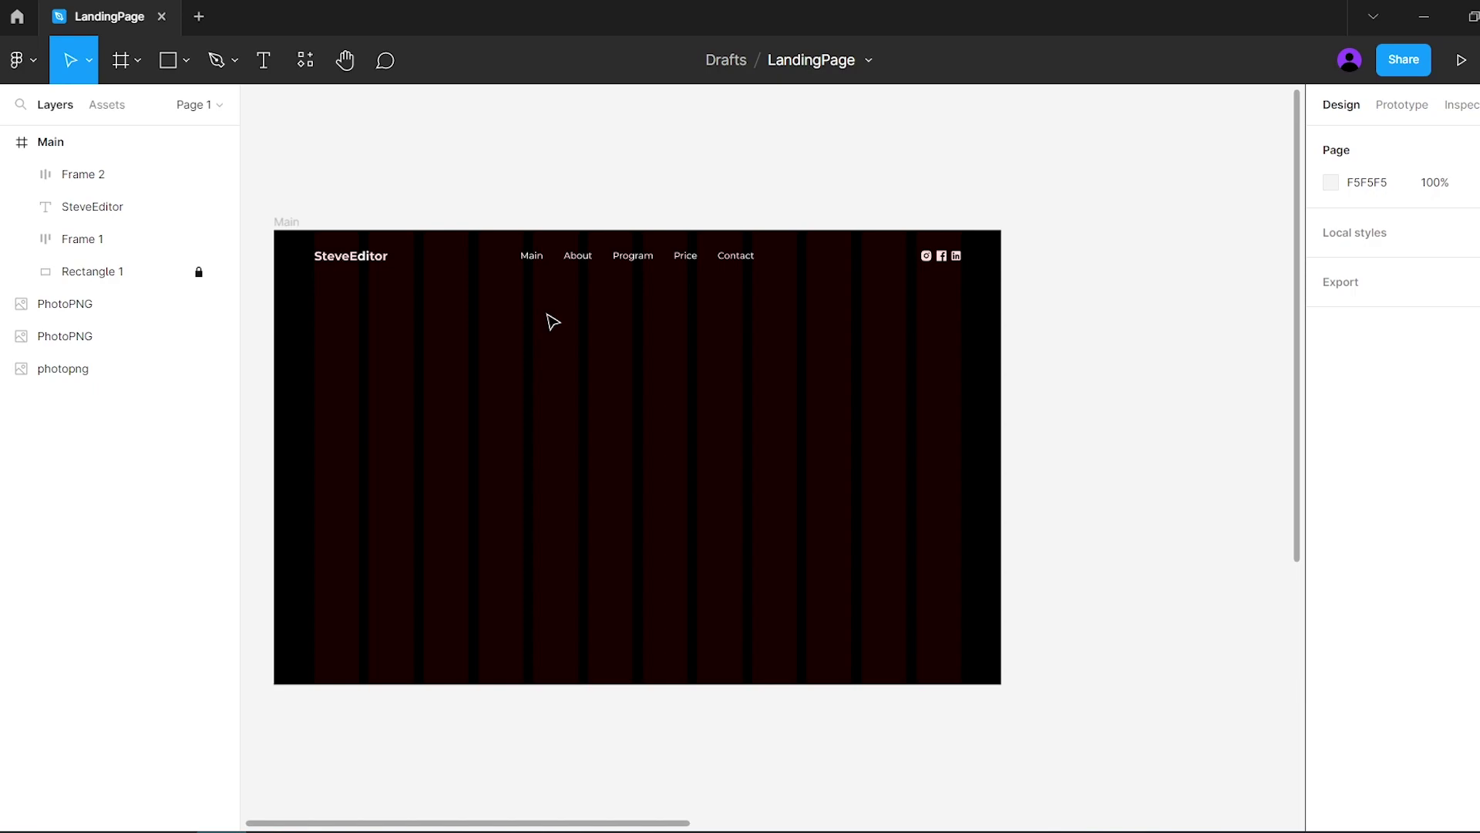
Step: Select the logo, menu and icon group and wrap them in a frame named 'Main menu'
{"action": "left_click_drag", "start_coordinate": [983, 296], "coordinate": [301, 242]}
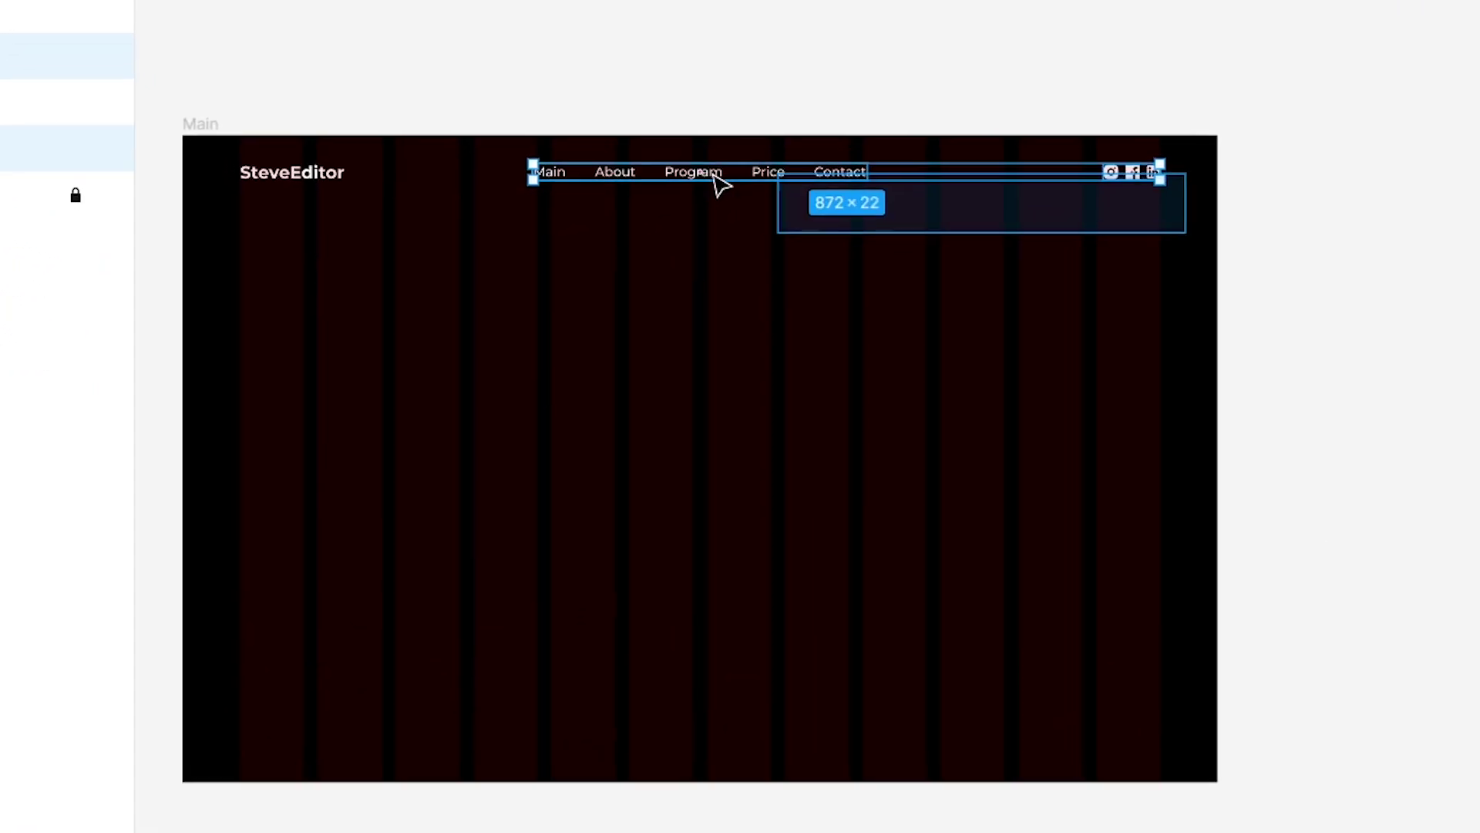
{"action": "left_click", "coordinate": [324, 308]}
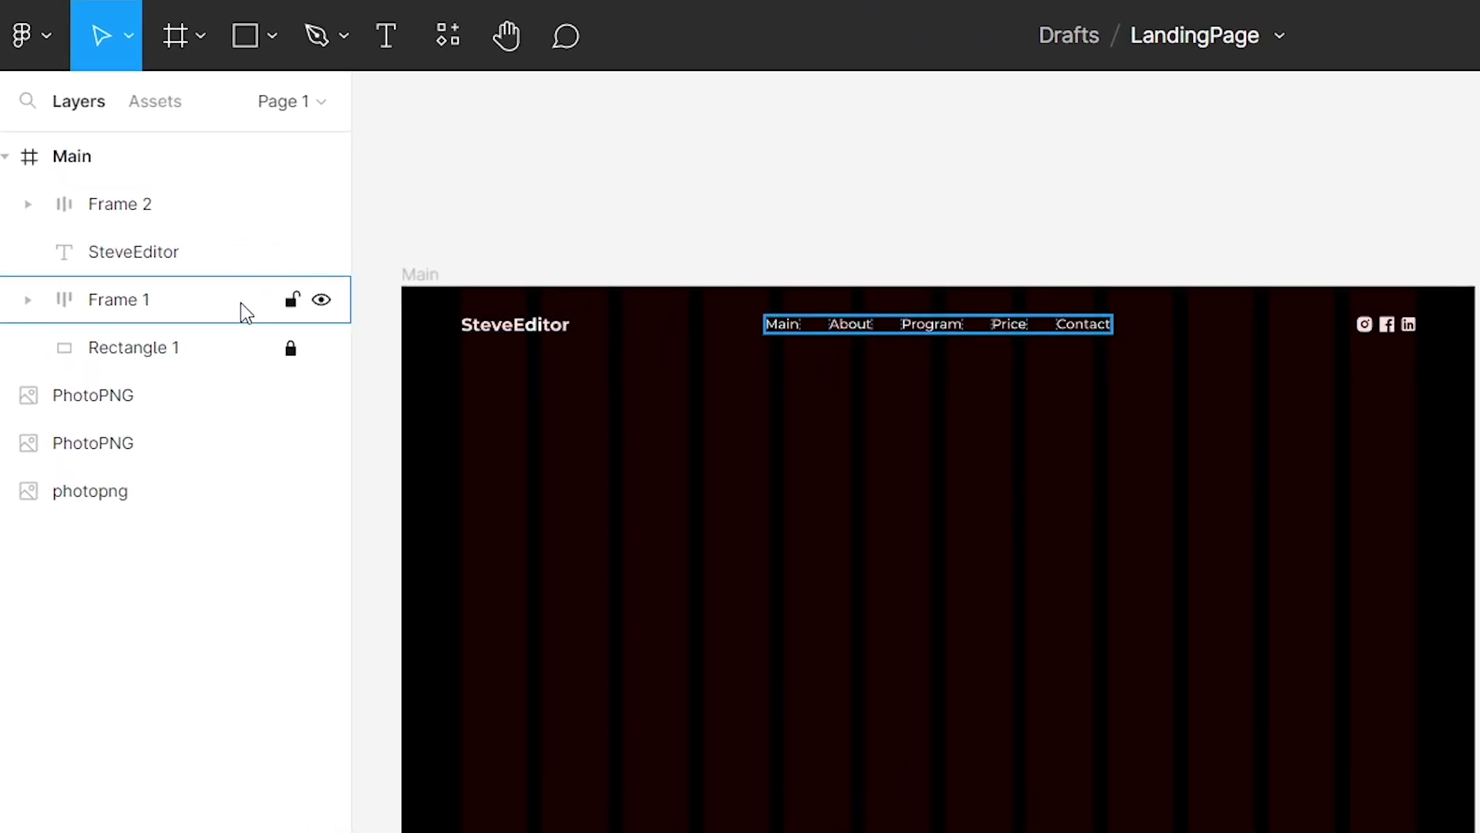
{"action": "left_click", "coordinate": [240, 302]}
{"action": "left_click", "coordinate": [171, 199]}
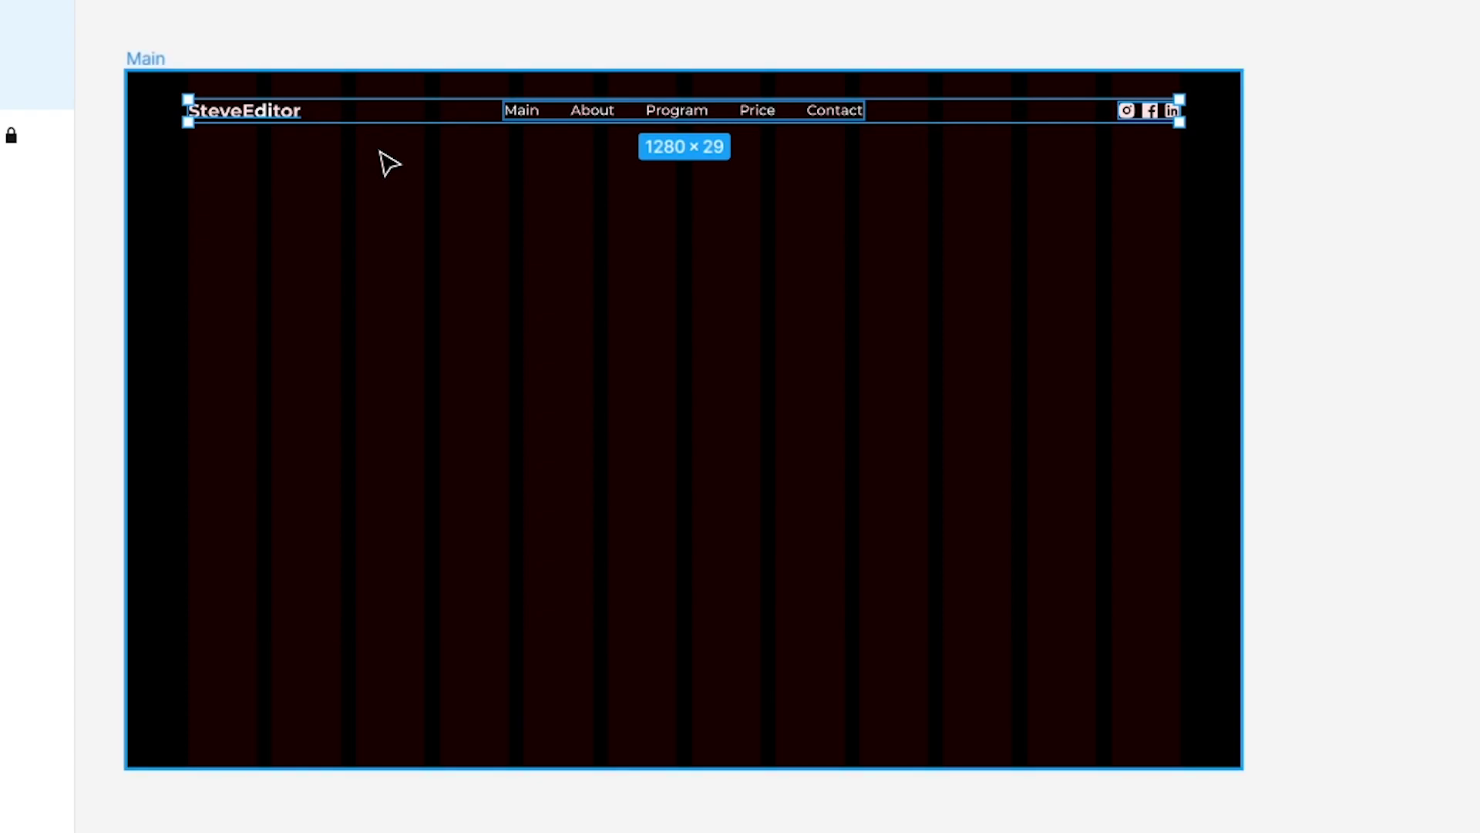
{"action": "key", "text": "ctrl+alt+g"}
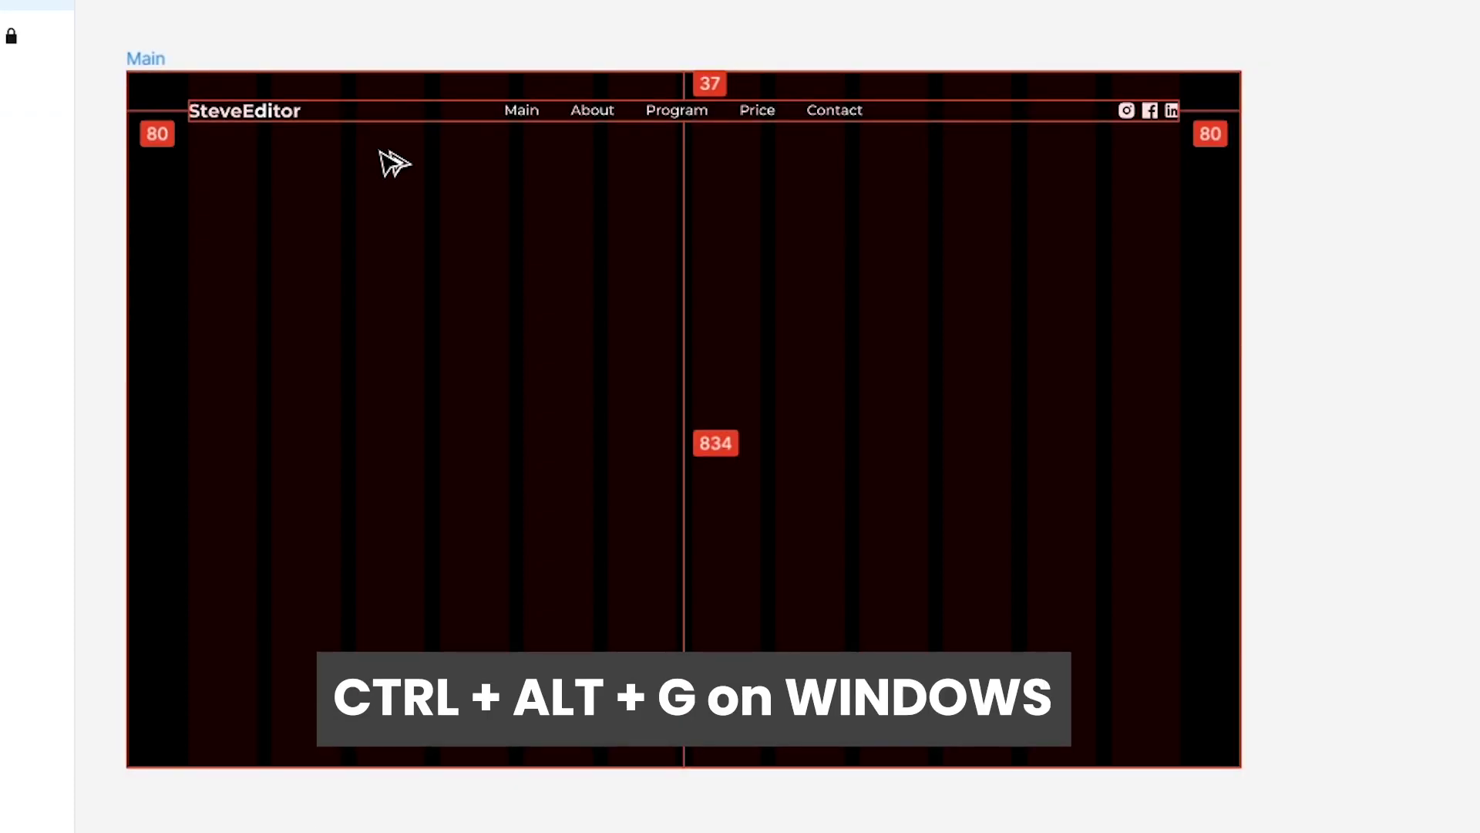
{"action": "double_click", "coordinate": [154, 233]}
{"action": "type", "text": "Main menu"}
{"action": "key", "text": "Return"}
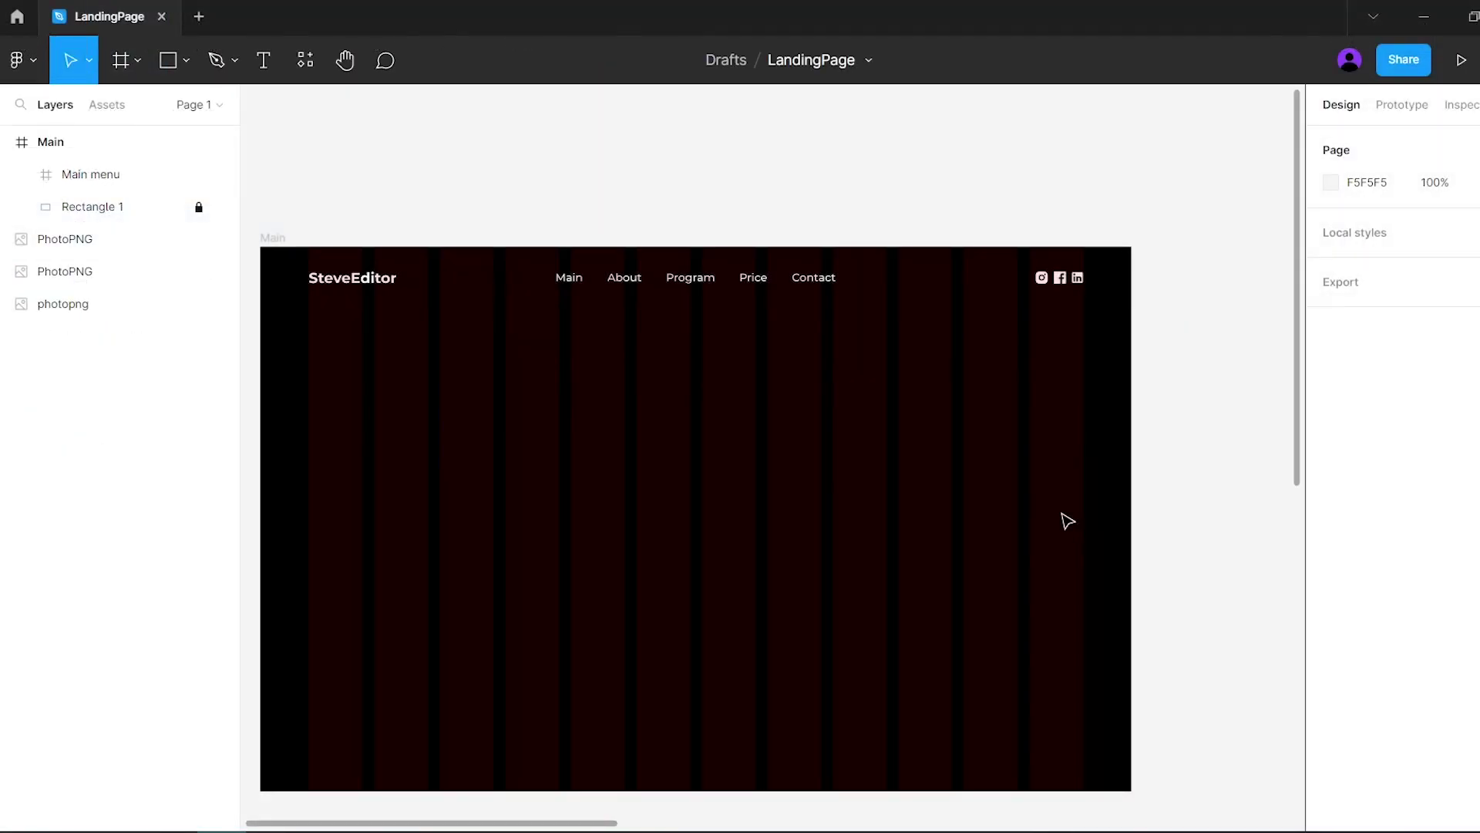
Step: Add the headline 'Edit like a pro' in the page frame at font size 72
{"action": "left_click", "coordinate": [322, 77]}
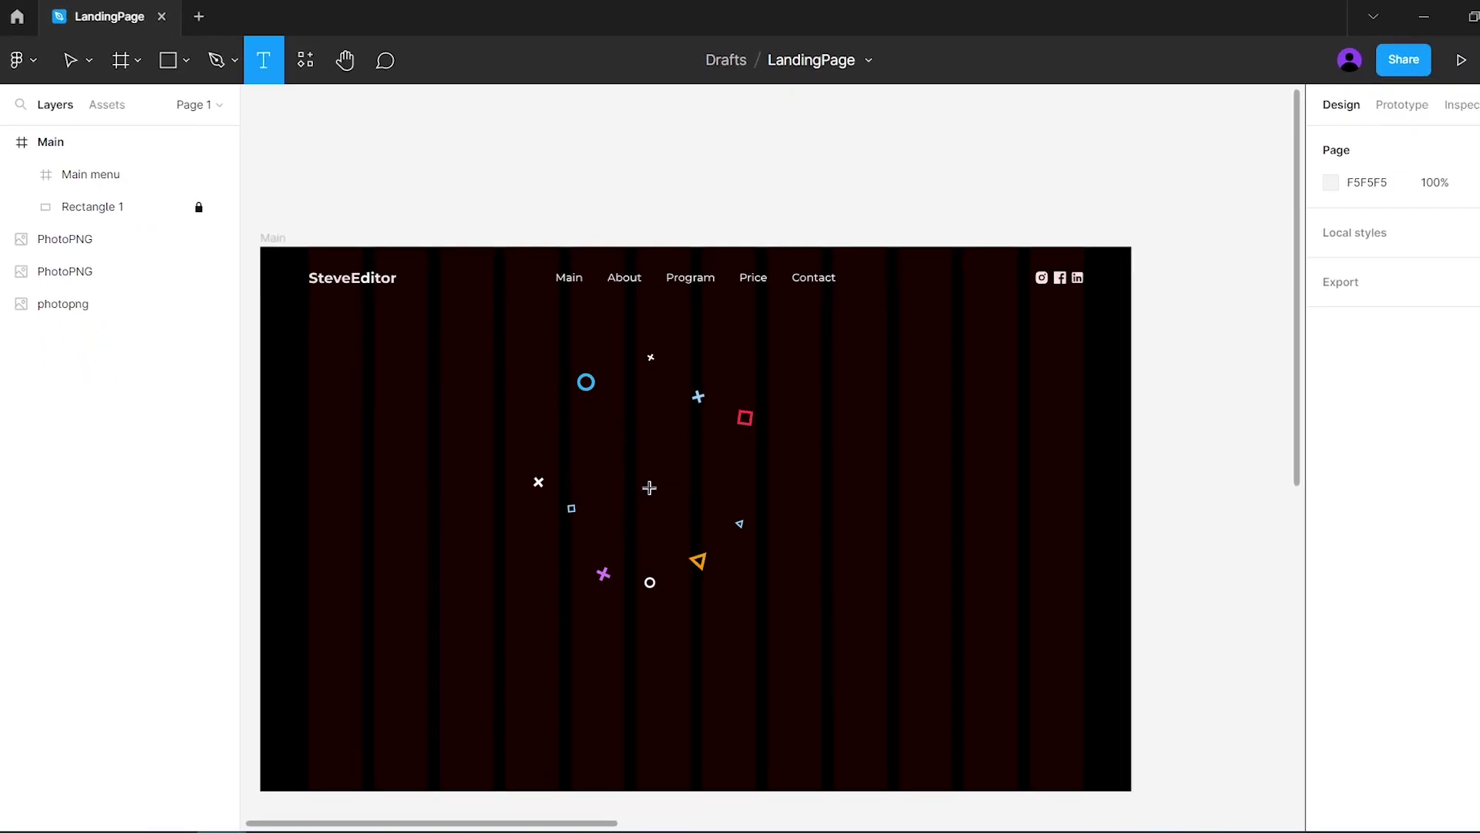
{"action": "left_click", "coordinate": [649, 487]}
{"action": "type", "text": "Edit like a pro"}
{"action": "key", "text": "ctrl+a"}
{"action": "left_click", "coordinate": [1441, 483]}
{"action": "type", "text": "72"}
{"action": "key", "text": "Return"}
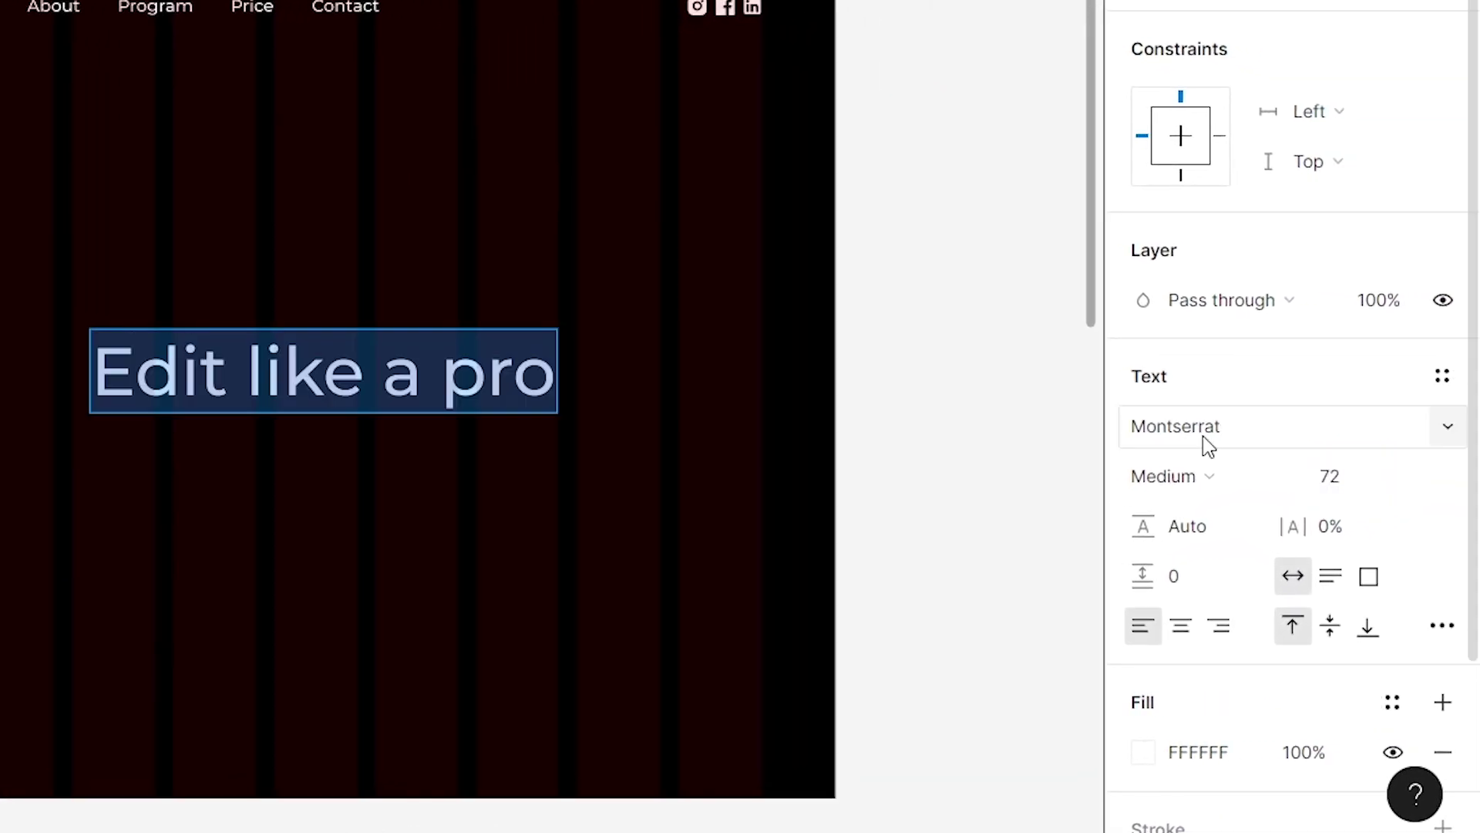
Step: Make the headline Bold and uppercase, and centre it horizontally in the frame
{"action": "left_click", "coordinate": [1196, 475]}
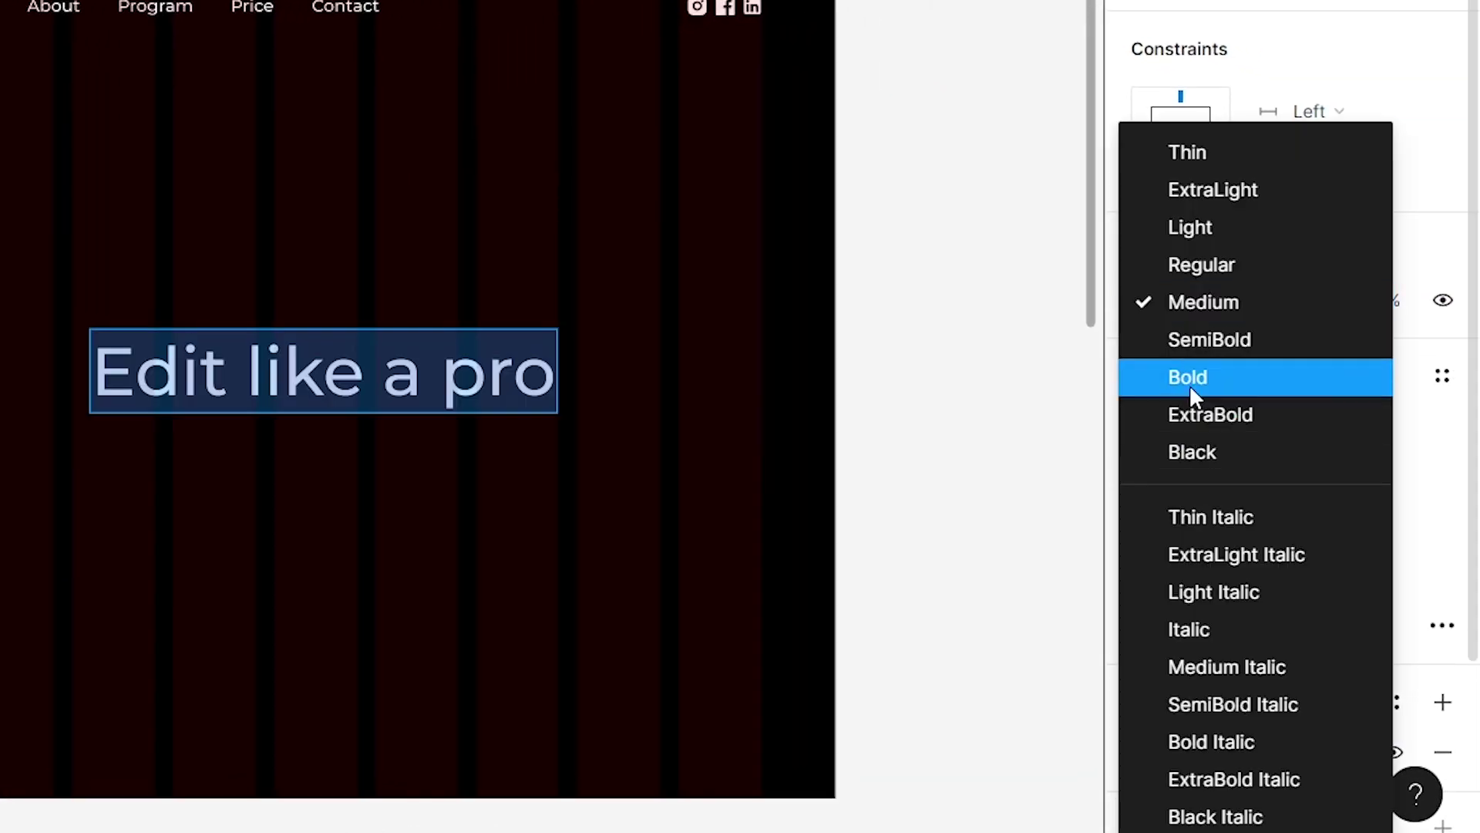
{"action": "left_click", "coordinate": [1191, 377]}
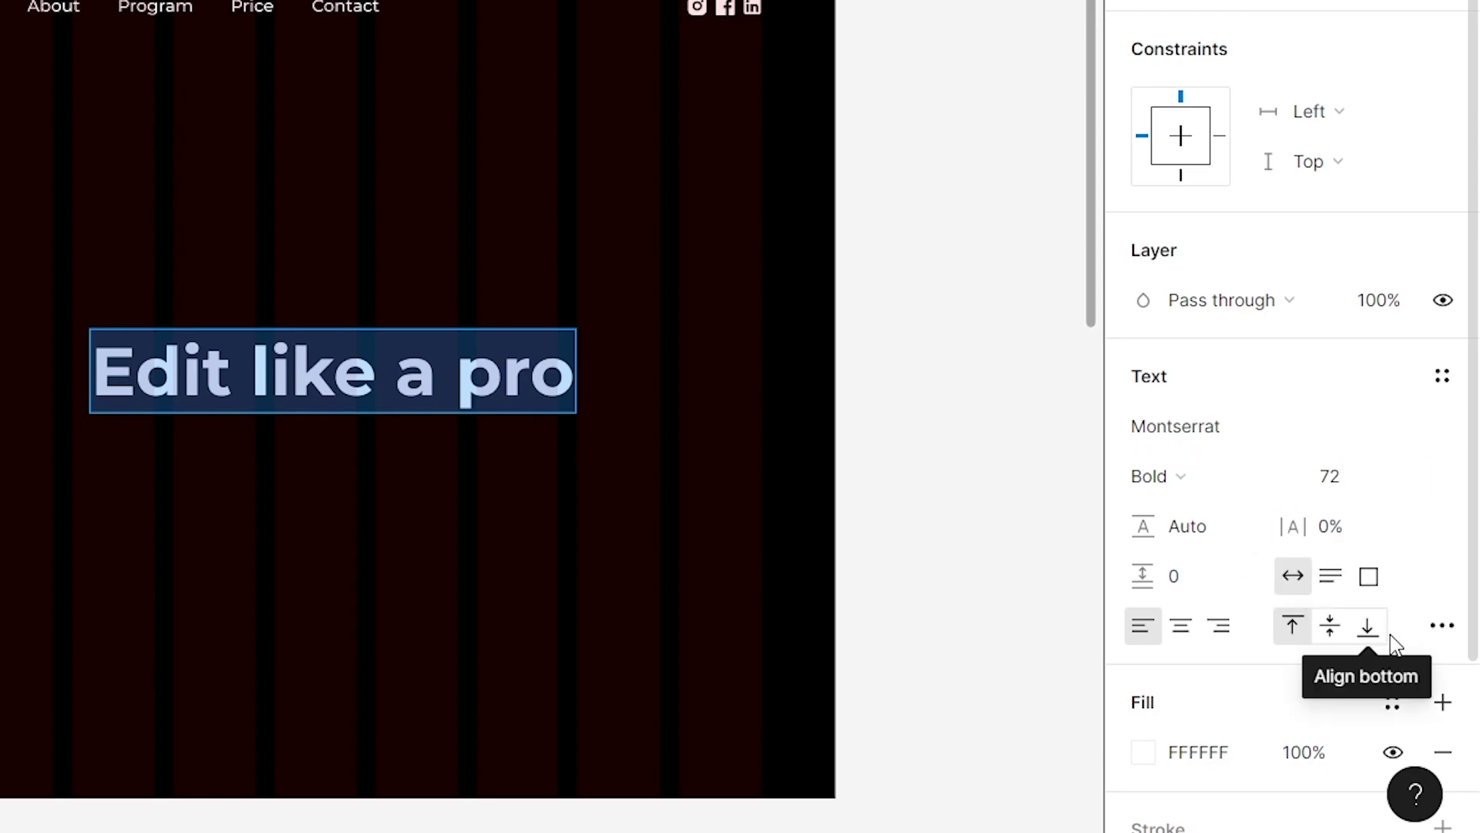
{"action": "left_click", "coordinate": [1439, 626]}
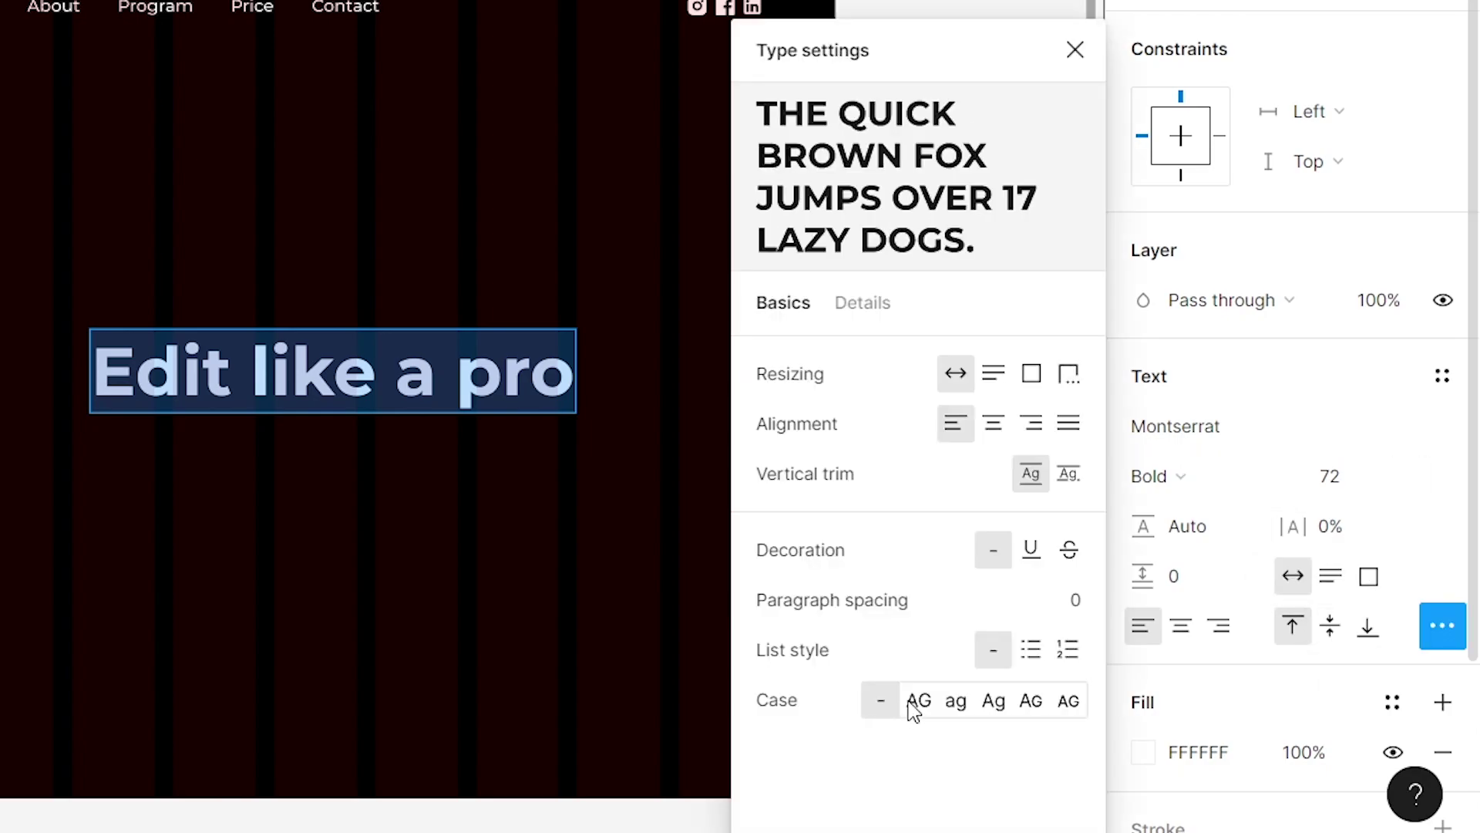
{"action": "left_click", "coordinate": [920, 702]}
{"action": "key", "text": "Escape"}
{"action": "left_click", "coordinate": [1201, 96]}
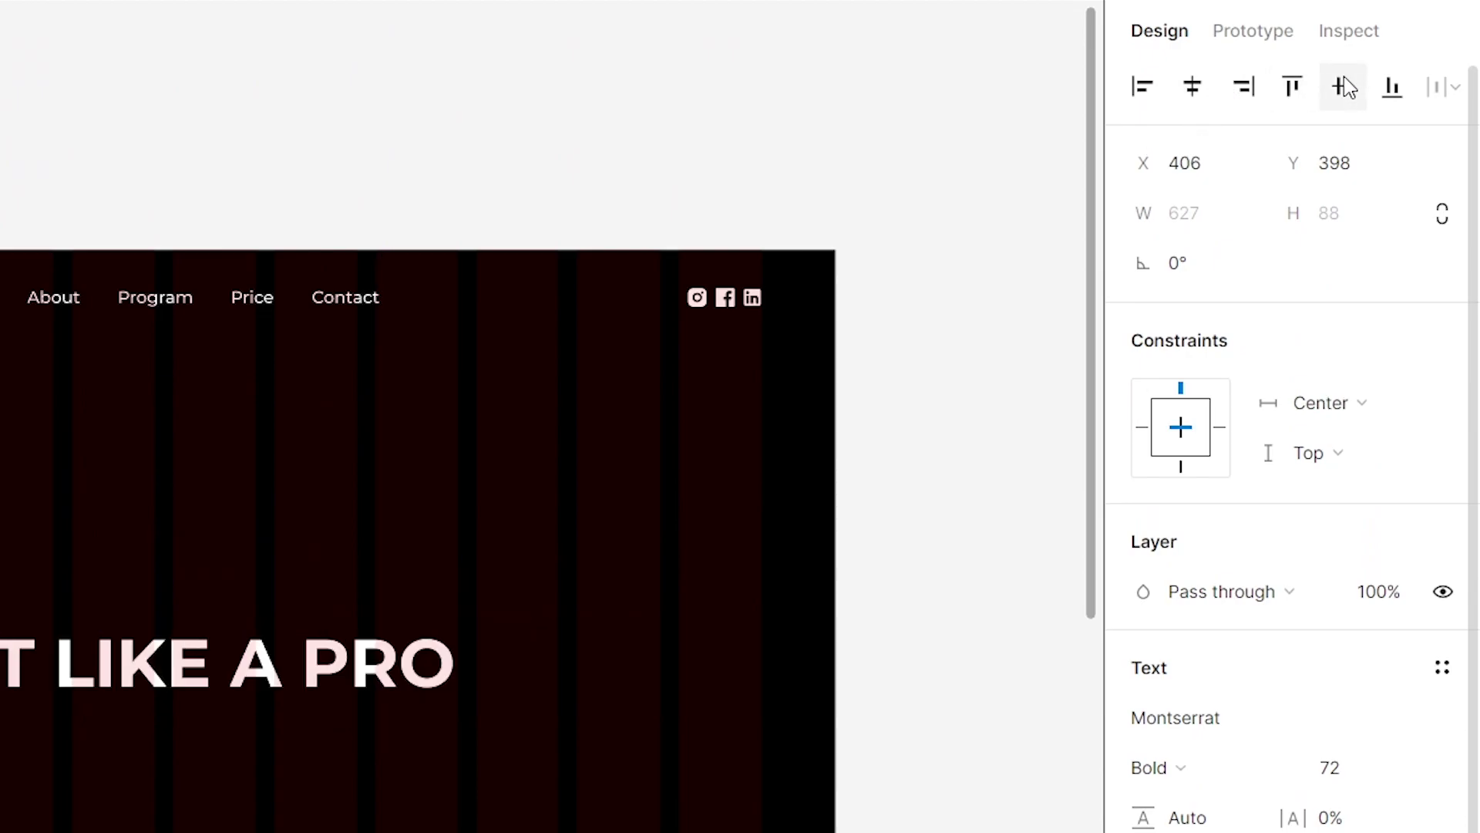
Step: Add an 'and make money' line with Case 'As typed' directly under the headline
{"action": "left_click", "coordinate": [264, 60]}
{"action": "left_click", "coordinate": [556, 580]}
{"action": "type", "text": "and make money"}
{"action": "key", "text": "ctrl+a"}
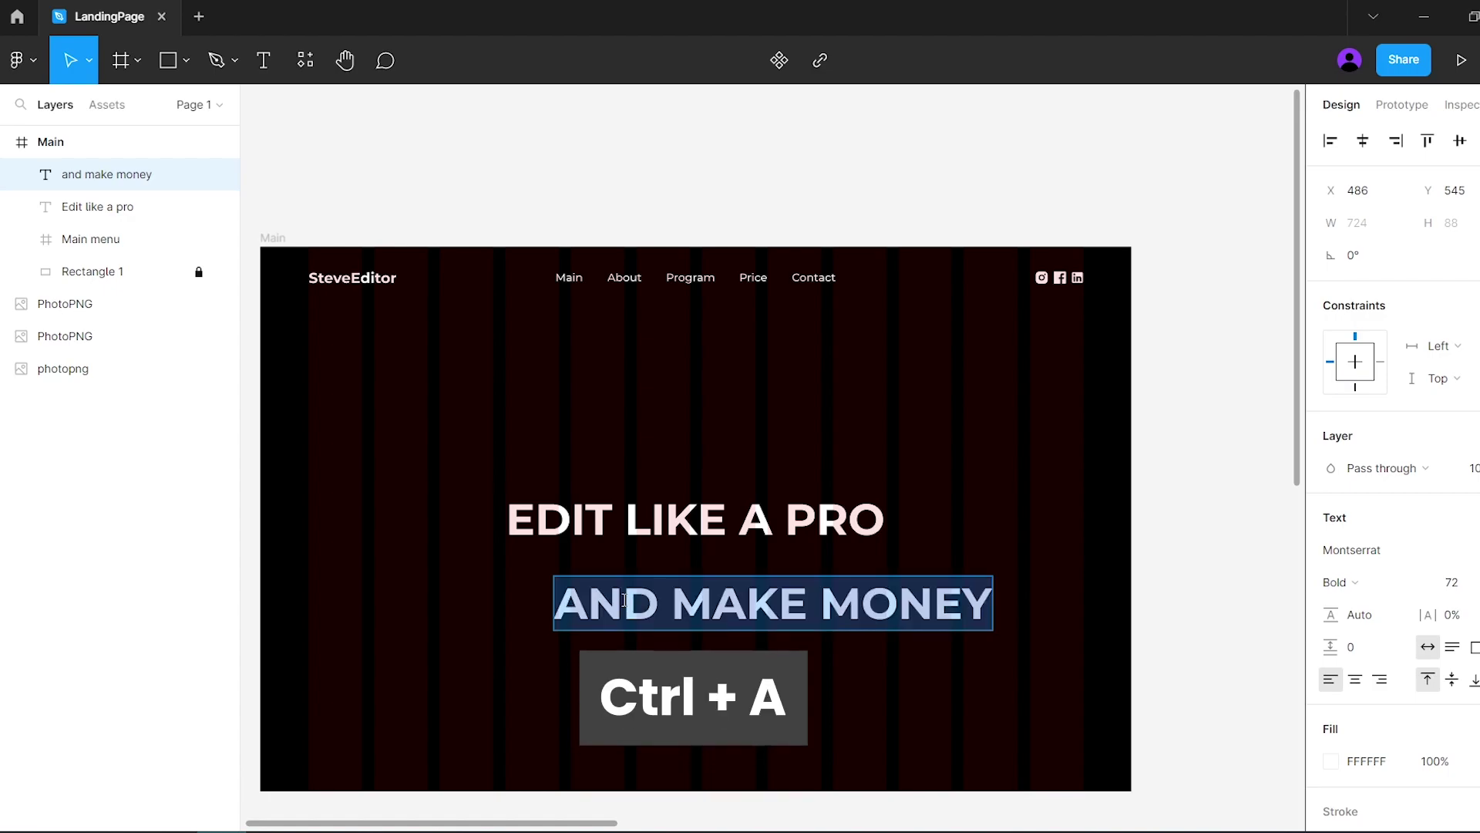
{"action": "left_click", "coordinate": [1454, 665]}
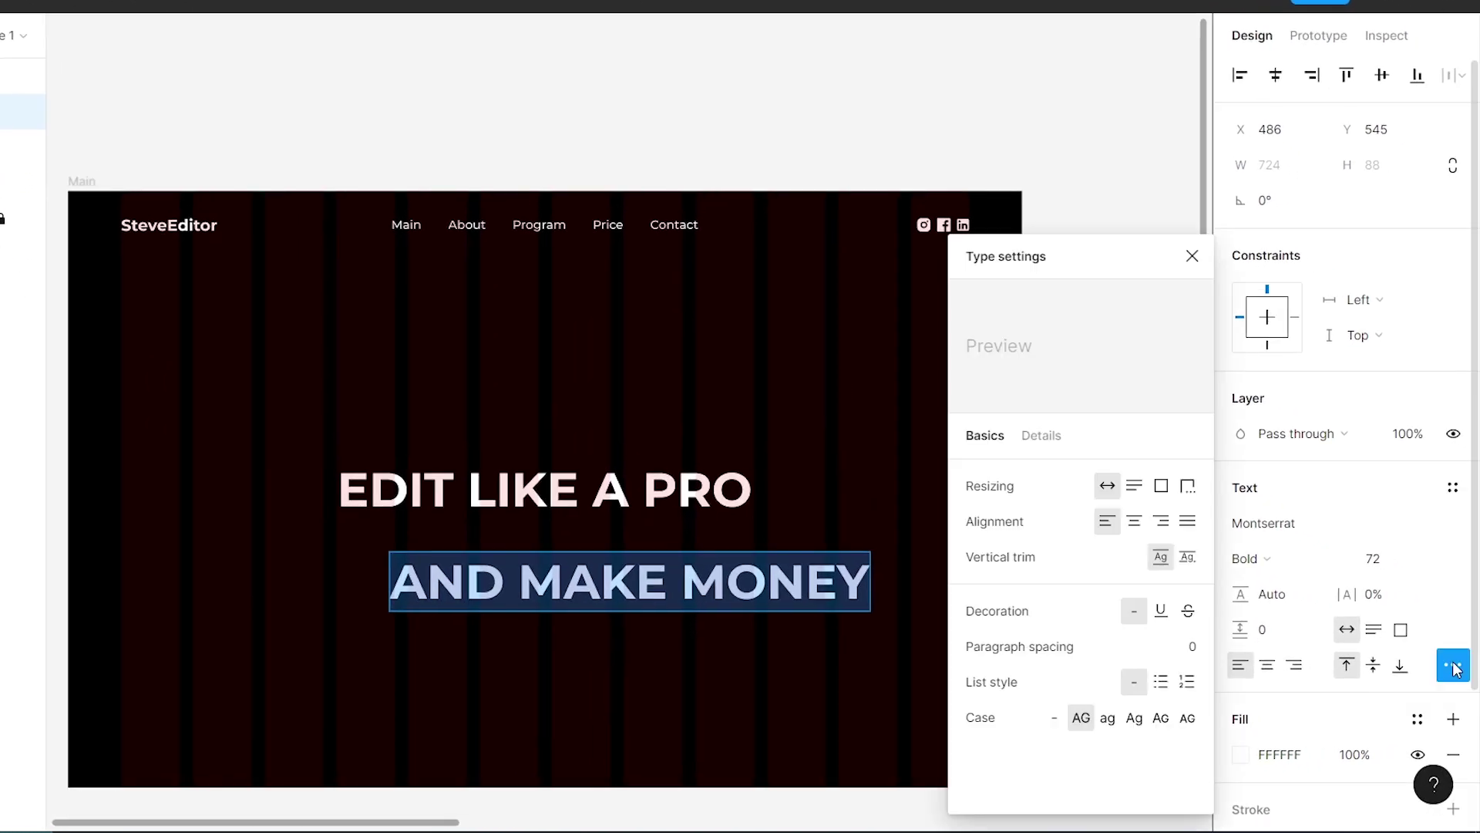
{"action": "left_click", "coordinate": [1055, 723]}
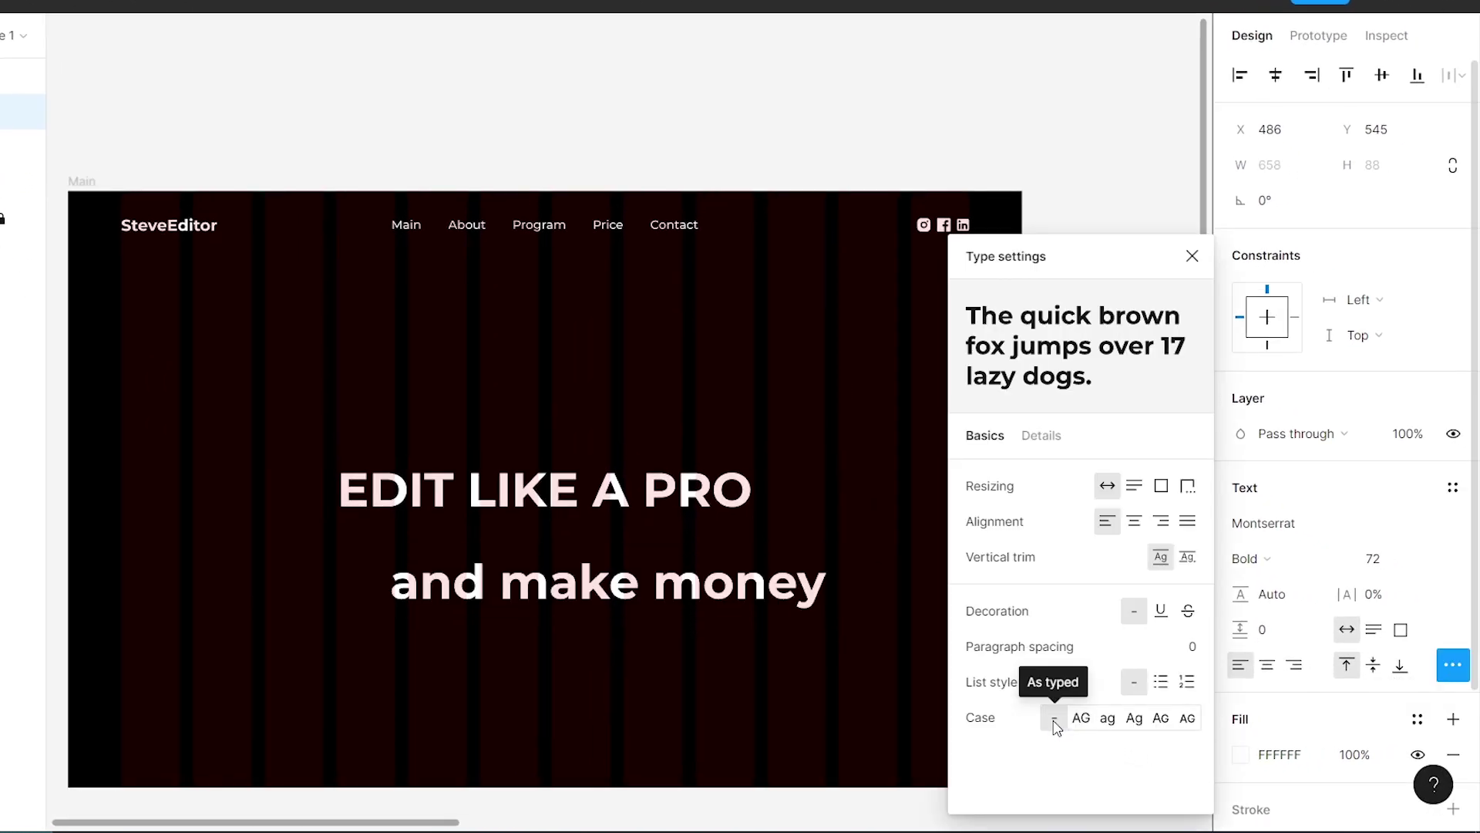
{"action": "left_click_drag", "start_coordinate": [710, 605], "coordinate": [765, 517]}
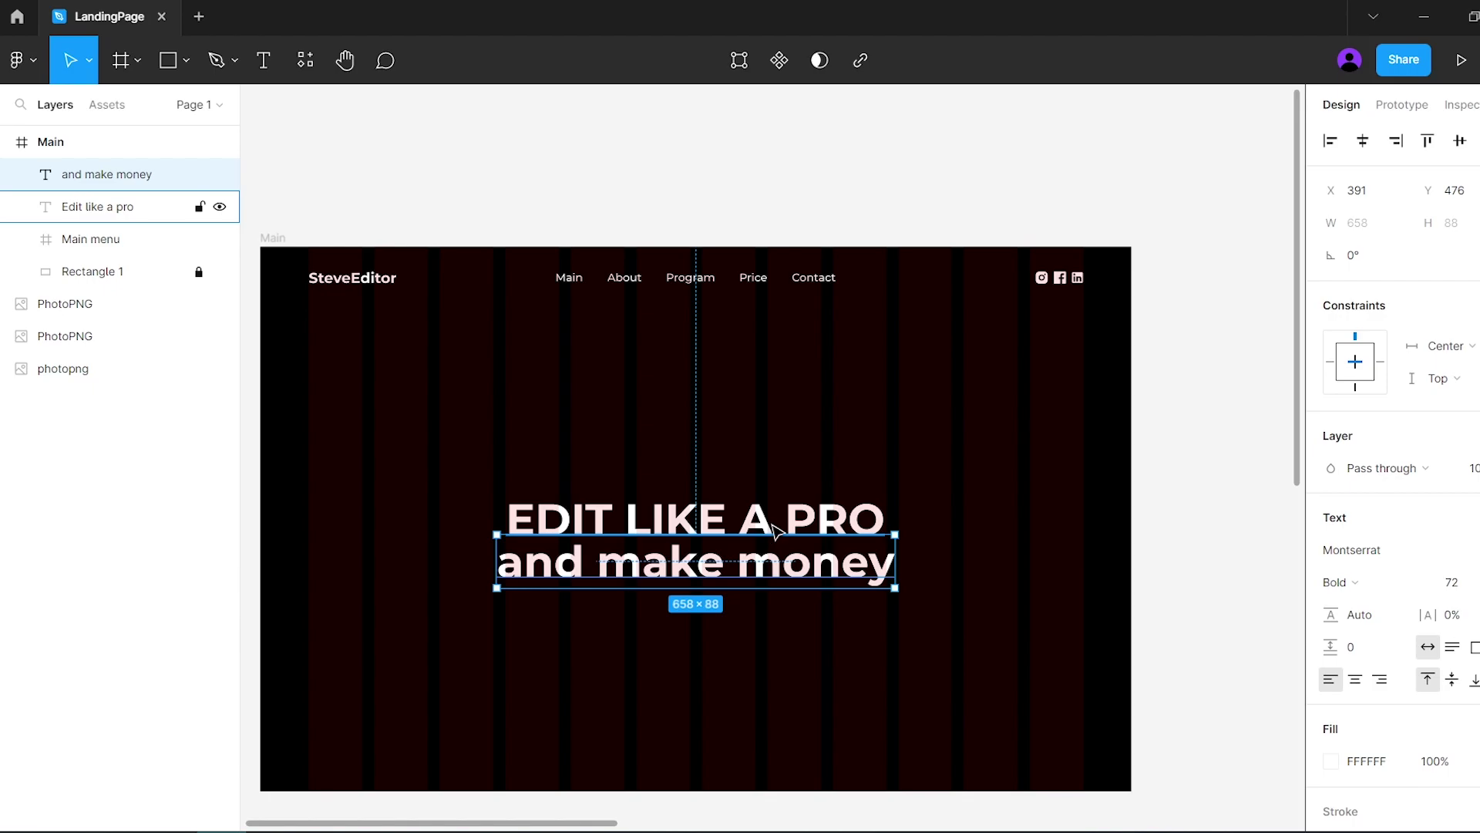
Step: Group both headline lines as Text1 and centre the group vertically in the frame
{"action": "left_click_drag", "start_coordinate": [922, 461], "coordinate": [450, 638]}
{"action": "key", "text": "ctrl+g"}
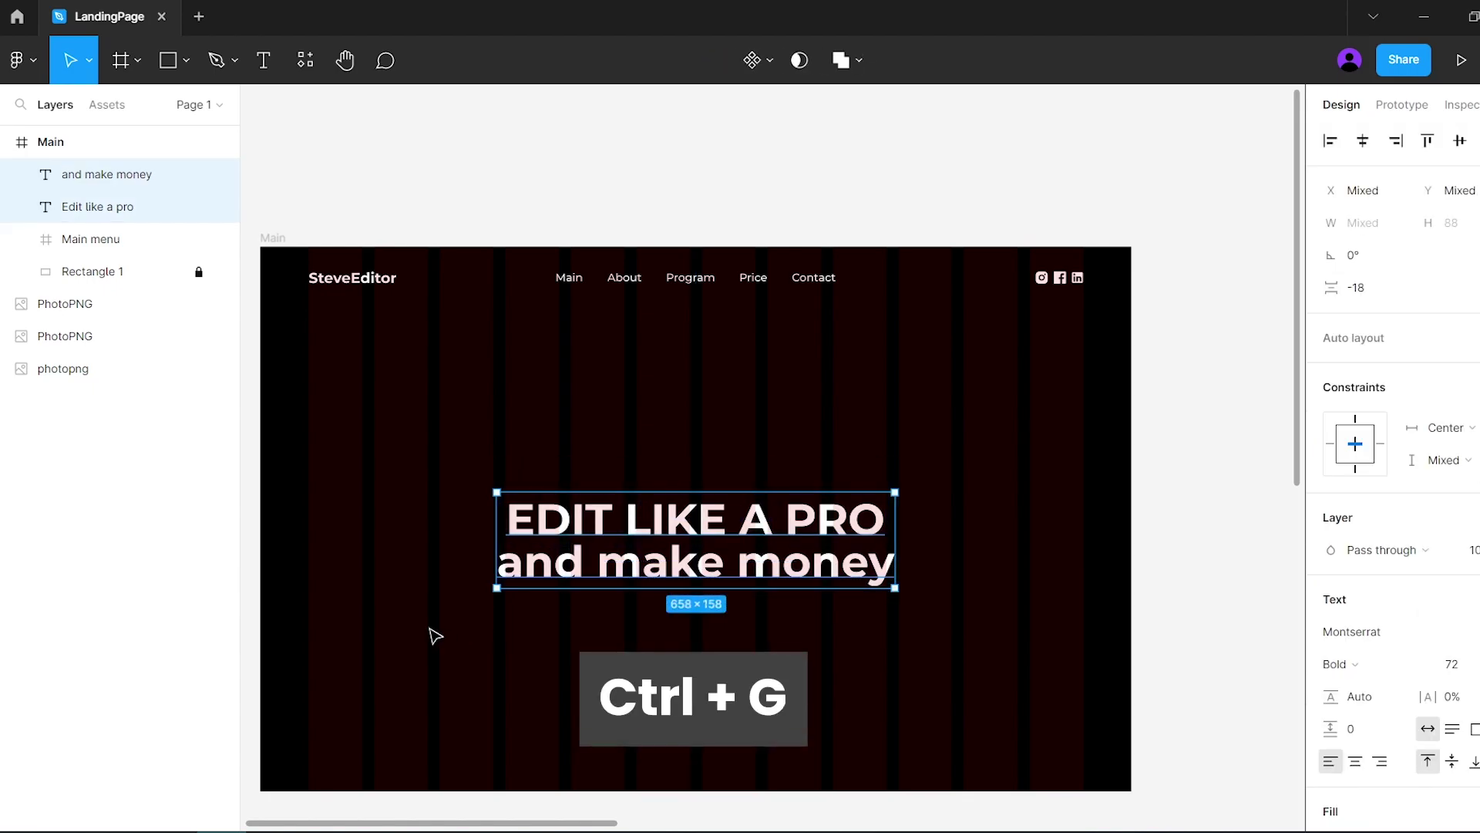
{"action": "double_click", "coordinate": [77, 176]}
{"action": "type", "text": "T"}
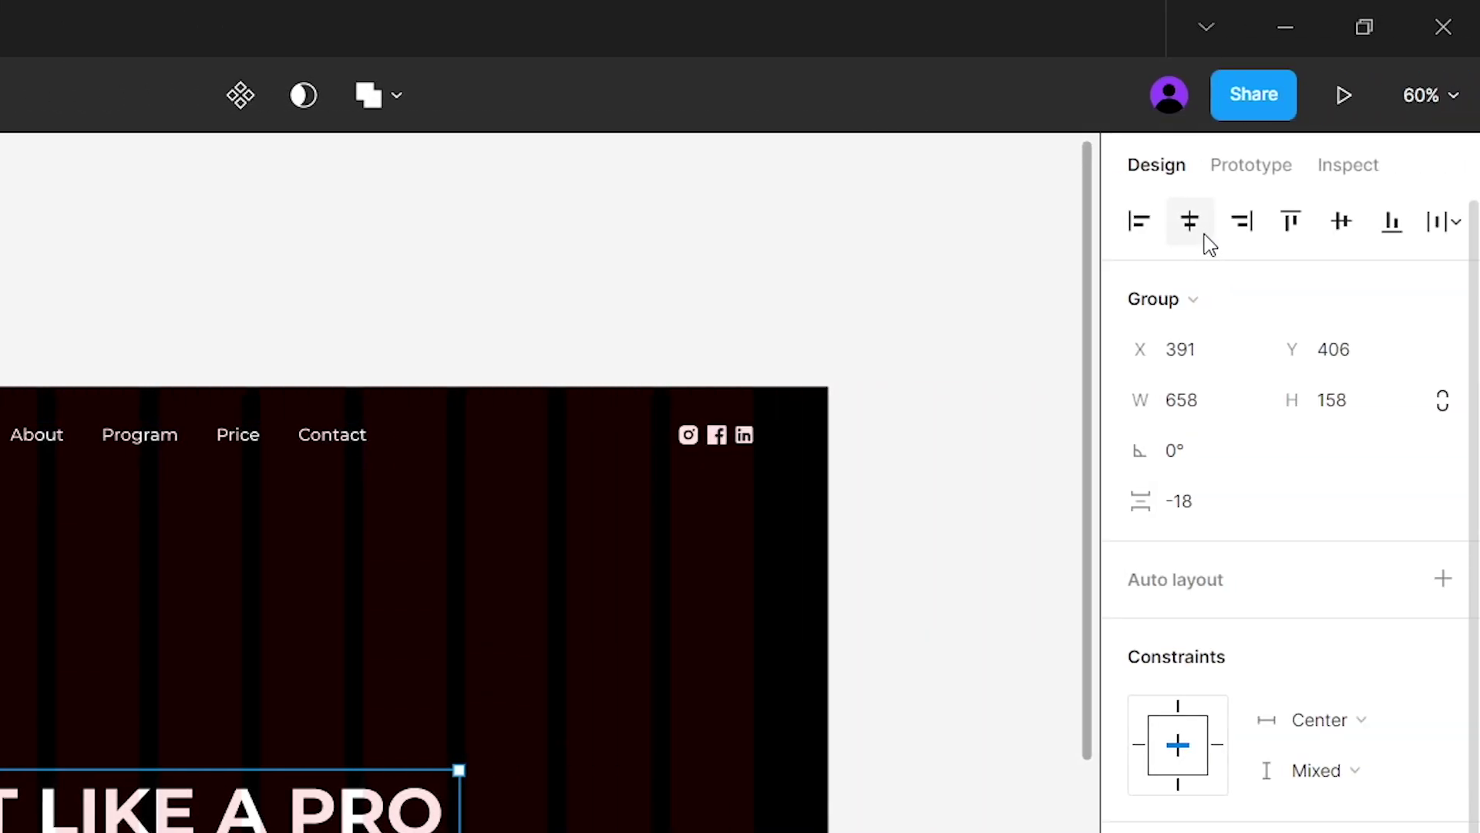
{"action": "left_click", "coordinate": [1342, 222]}
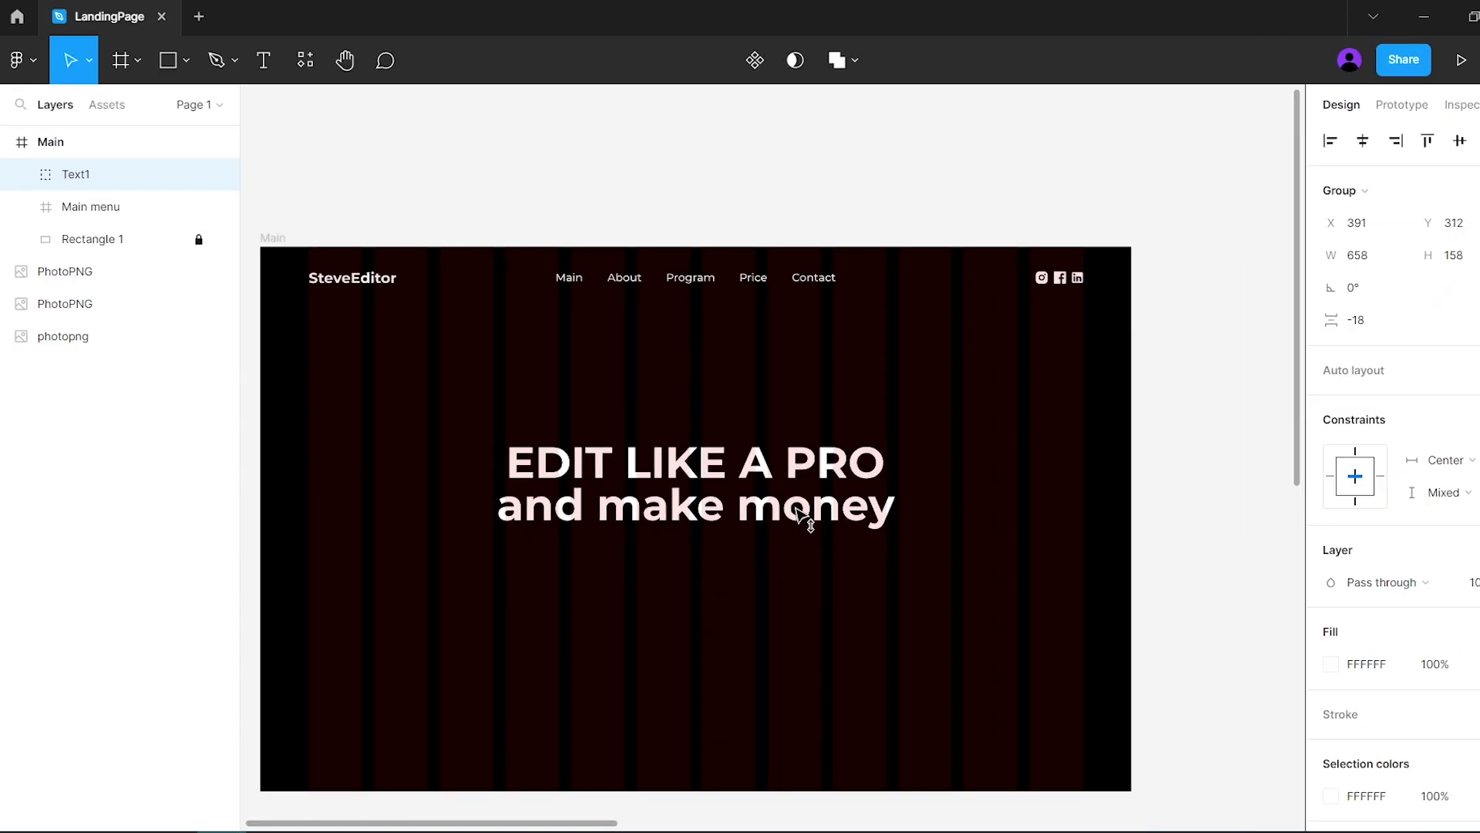
{"action": "left_click_drag", "start_coordinate": [802, 517], "coordinate": [803, 505]}
Step: Type the intensive-program description paragraph in a new text box below the headline
{"action": "left_click", "coordinate": [340, 150]}
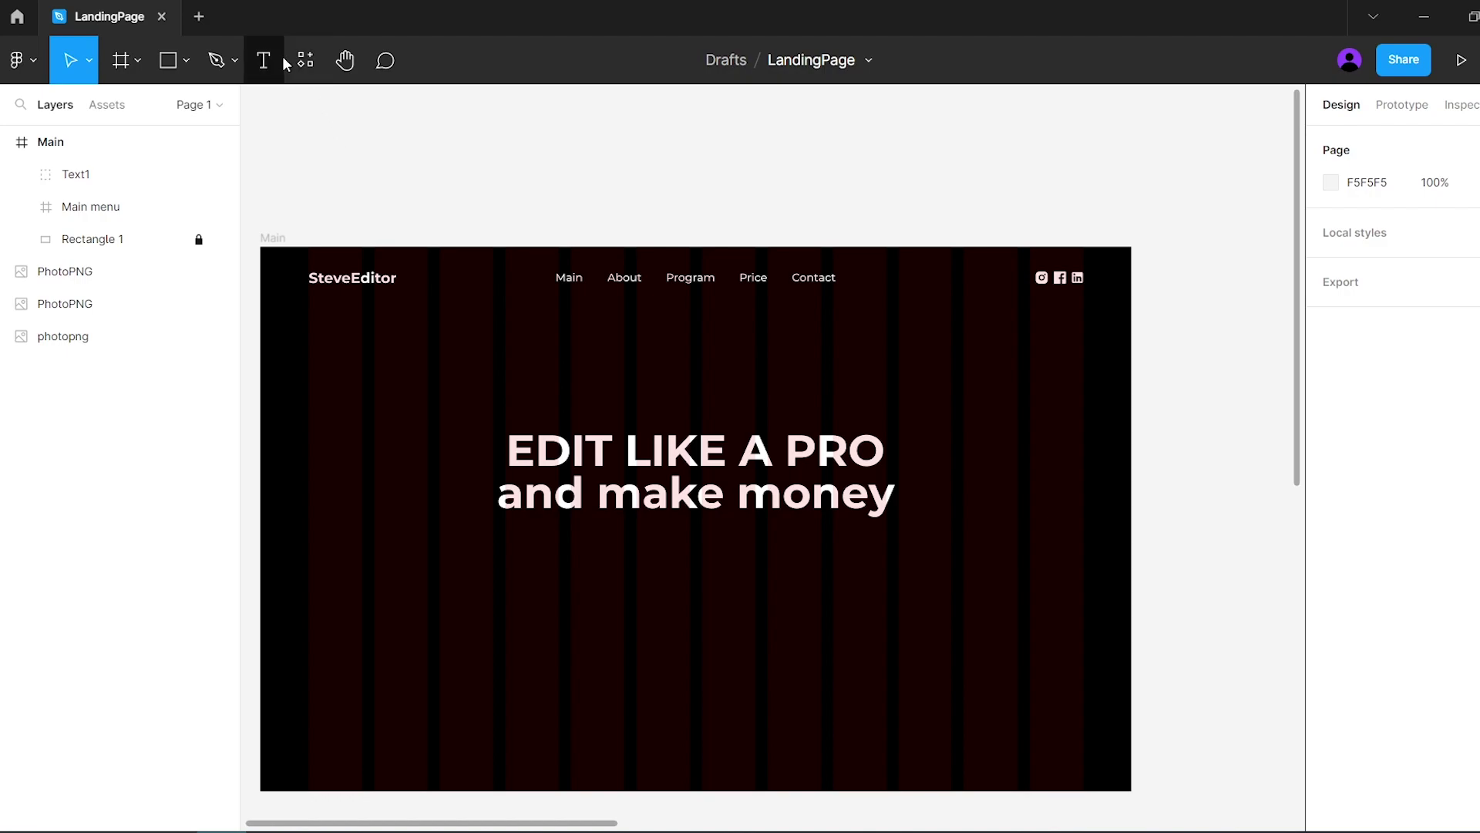
{"action": "left_click", "coordinate": [282, 58]}
{"action": "left_click", "coordinate": [529, 529]}
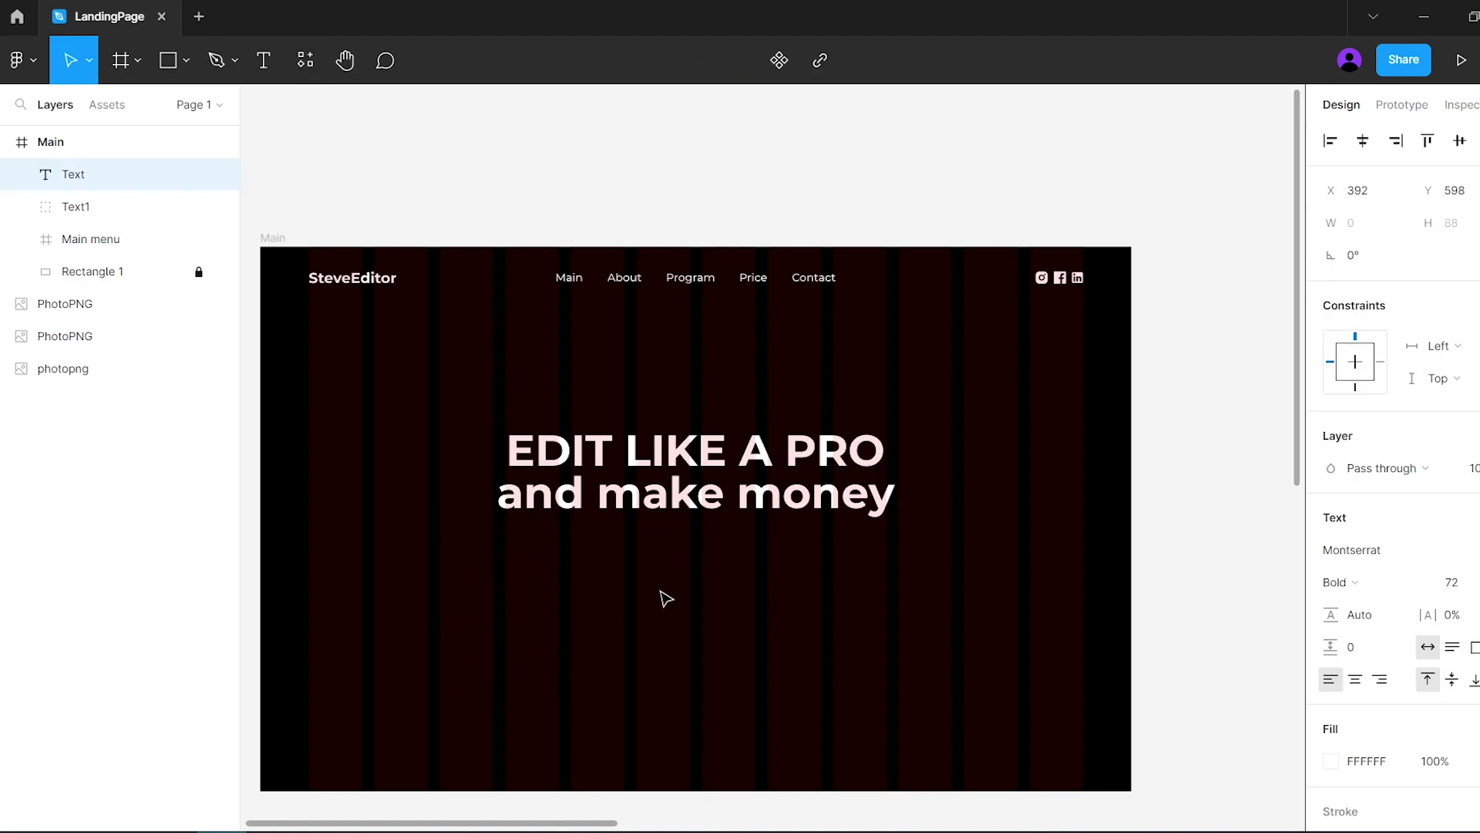
{"action": "type", "text": "This is an intensive program d"}
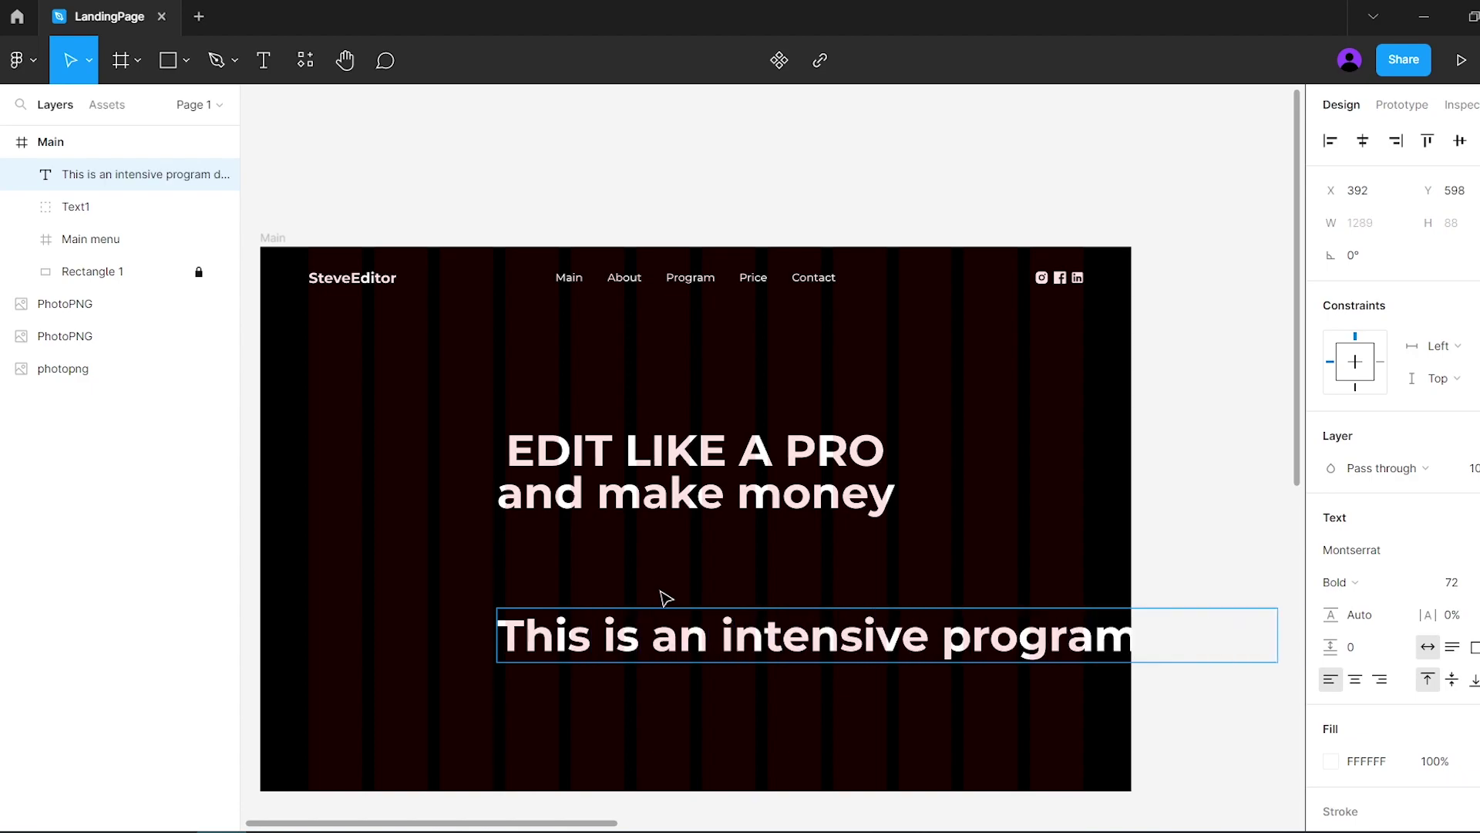
{"action": "type", "text": "want to master the ski"}
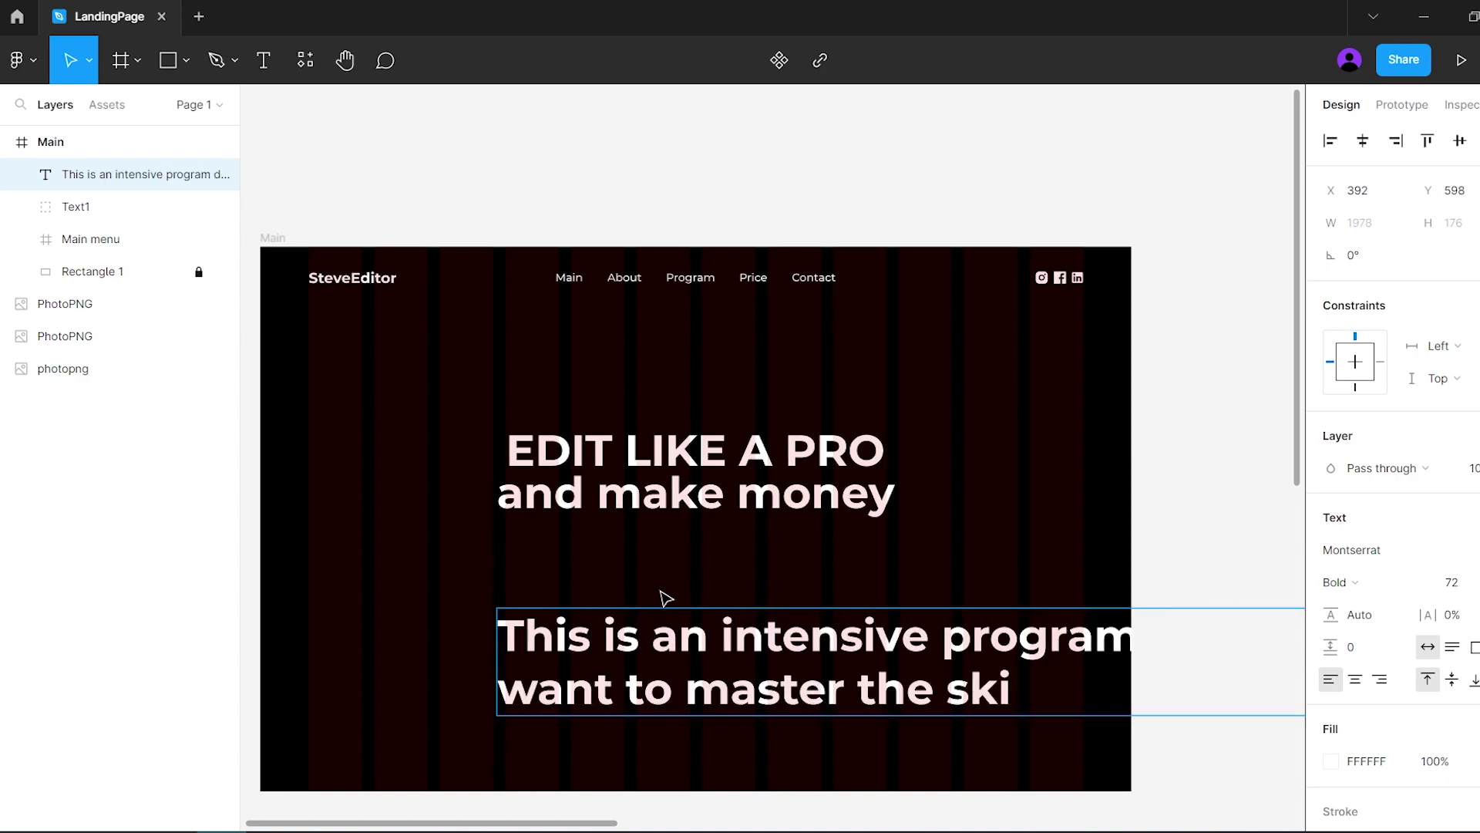
{"action": "type", "text": "lls of"}
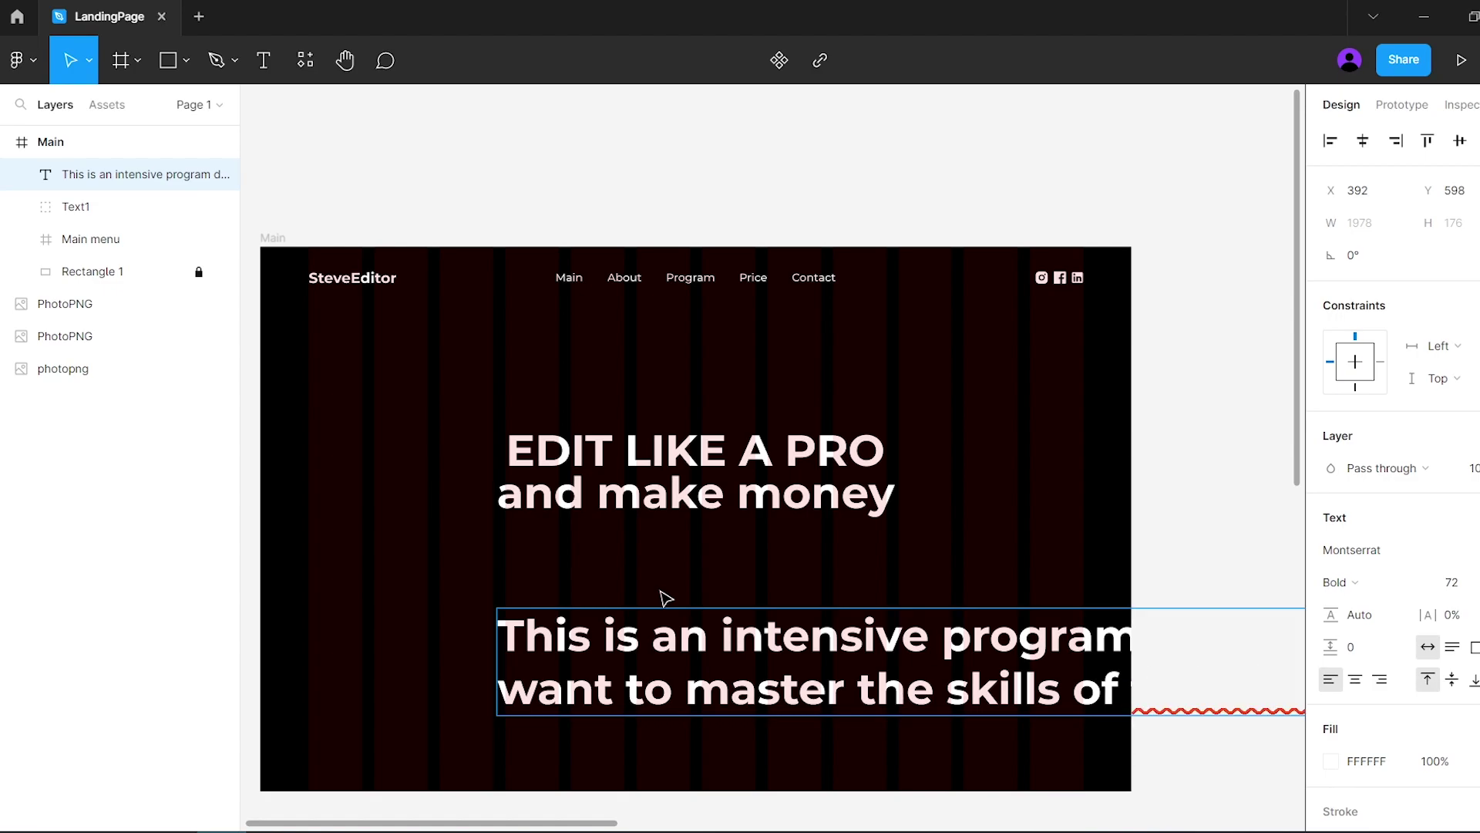
Step: Set the paragraph to Regular 18 with centred text, centred in the frame under the headline
{"action": "key", "text": "ctrl+a"}
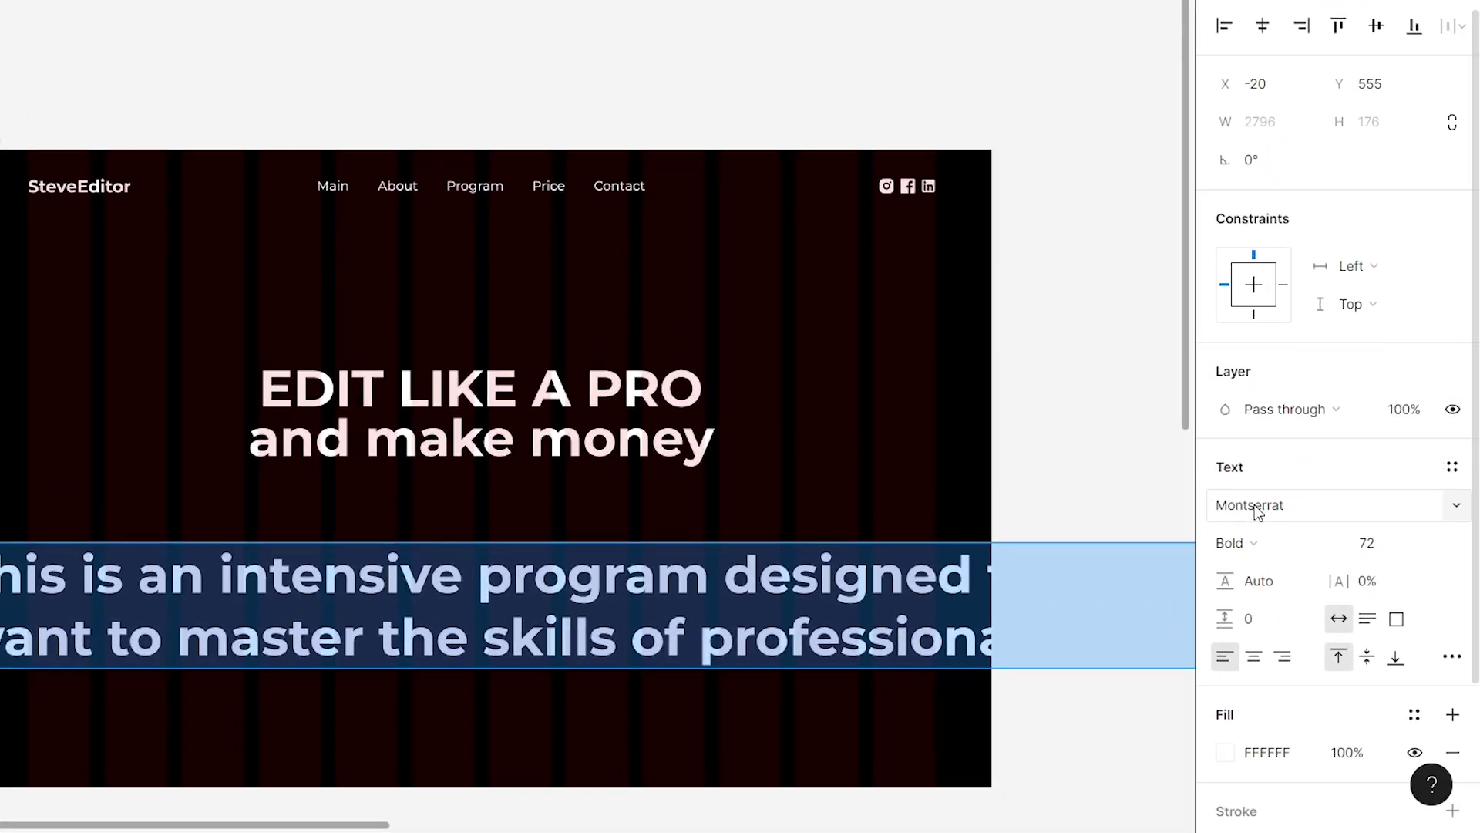
{"action": "left_click", "coordinate": [1237, 542]}
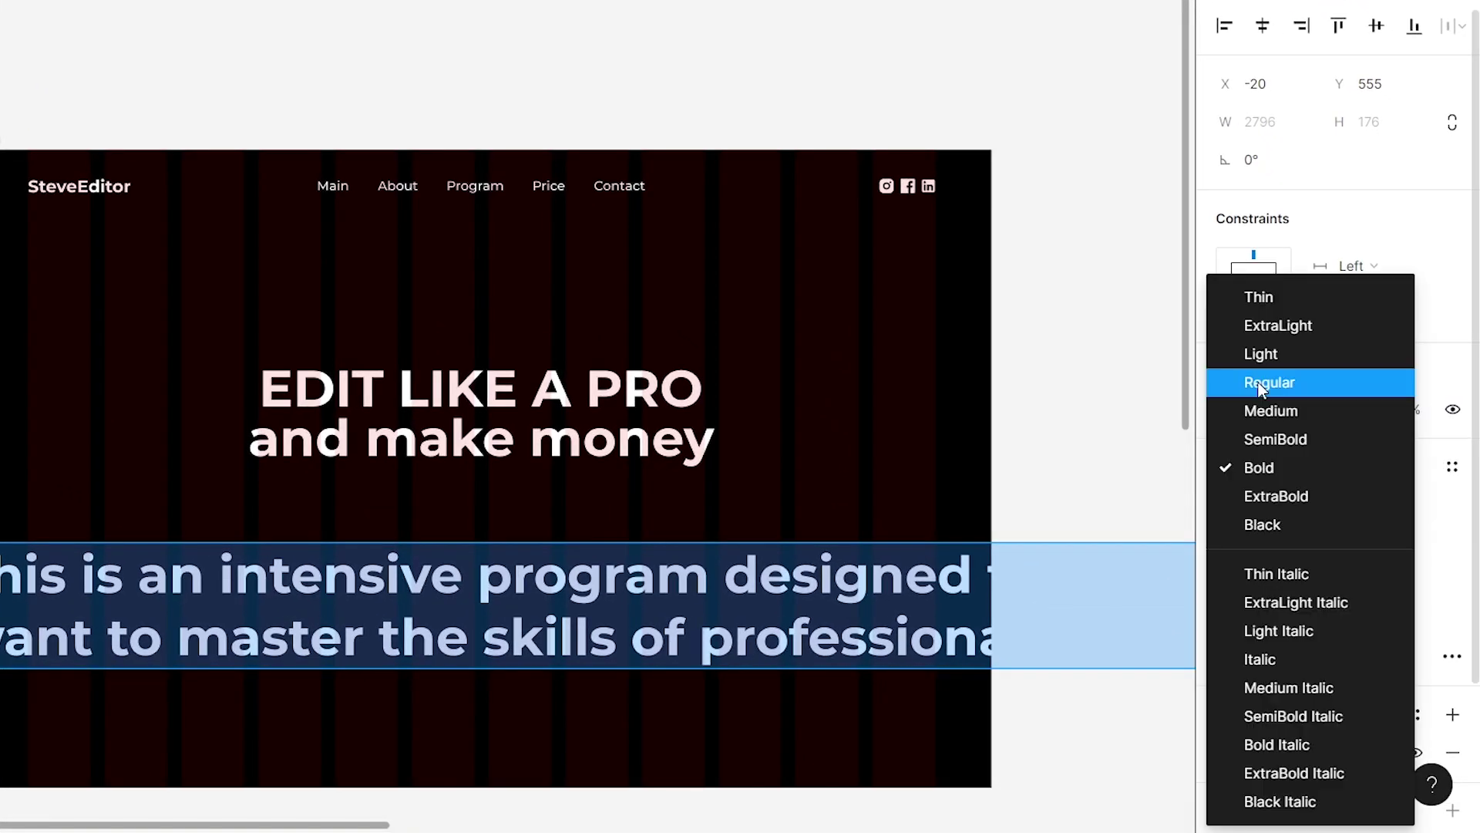
{"action": "left_click", "coordinate": [1262, 382]}
{"action": "left_click", "coordinate": [1375, 538]}
{"action": "type", "text": "18"}
{"action": "key", "text": "Return"}
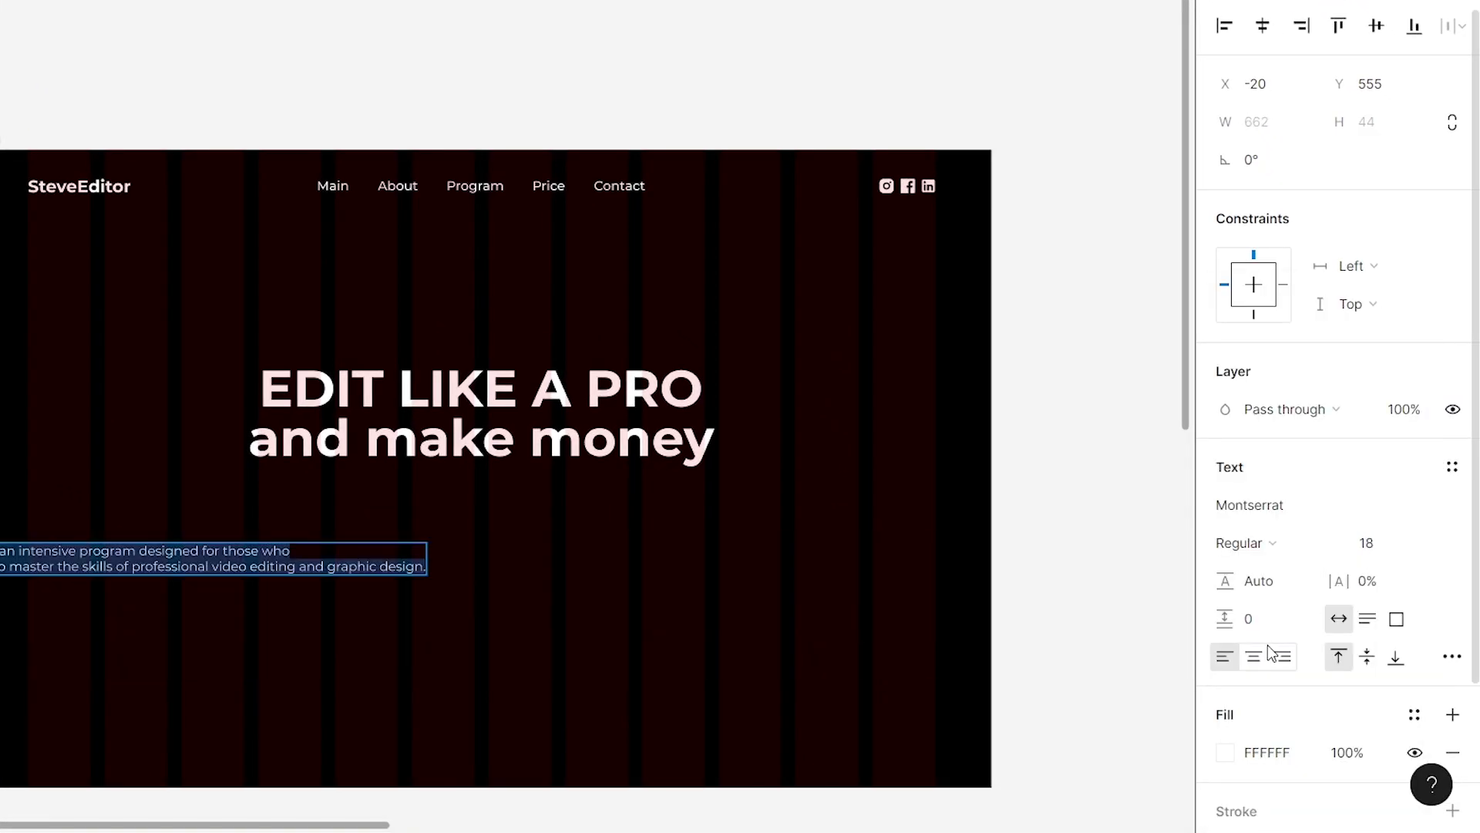
{"action": "left_click", "coordinate": [1260, 663]}
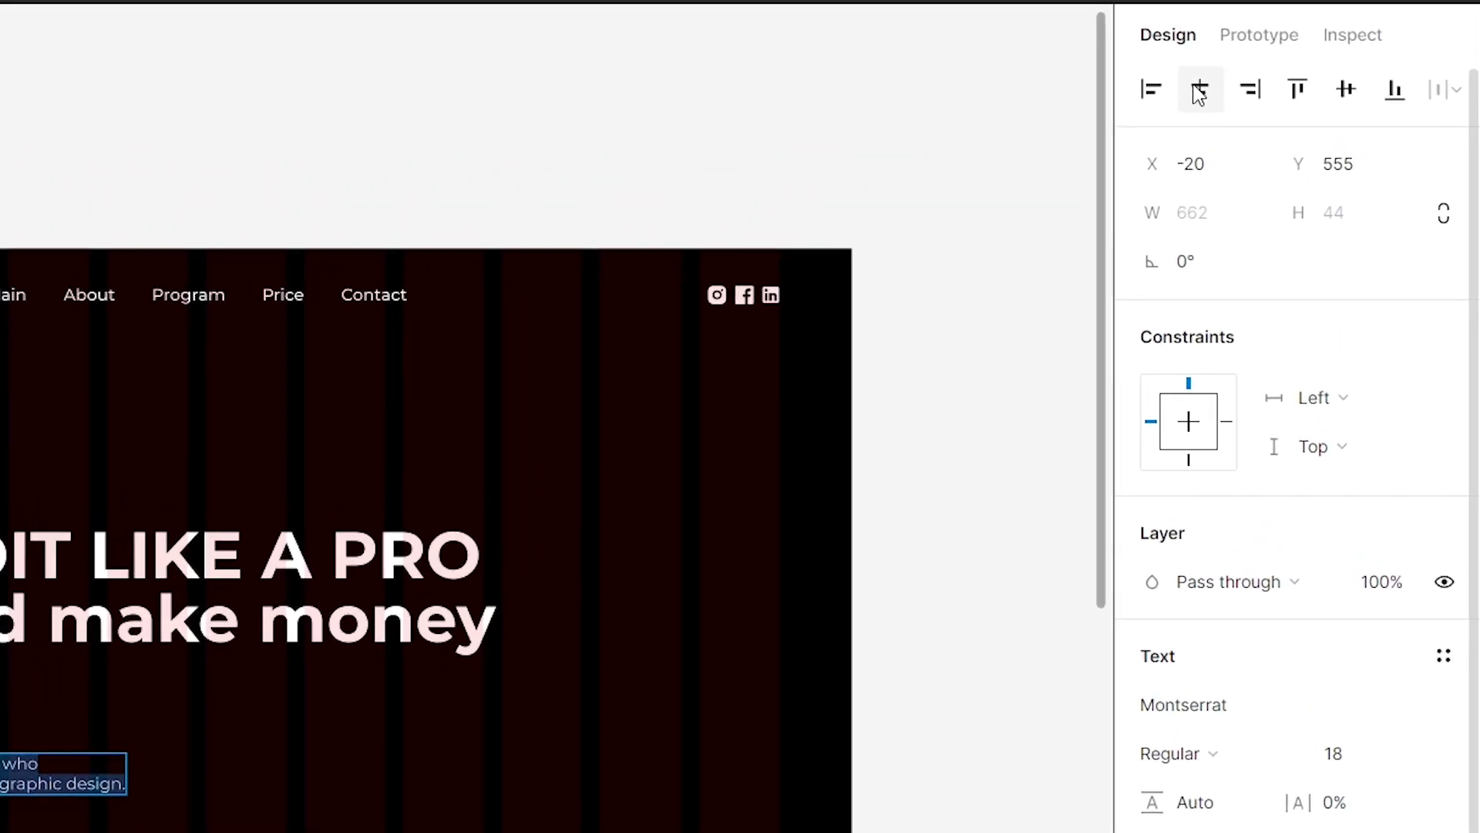
{"action": "left_click", "coordinate": [1303, 51]}
{"action": "left_click_drag", "start_coordinate": [793, 512], "coordinate": [799, 495]}
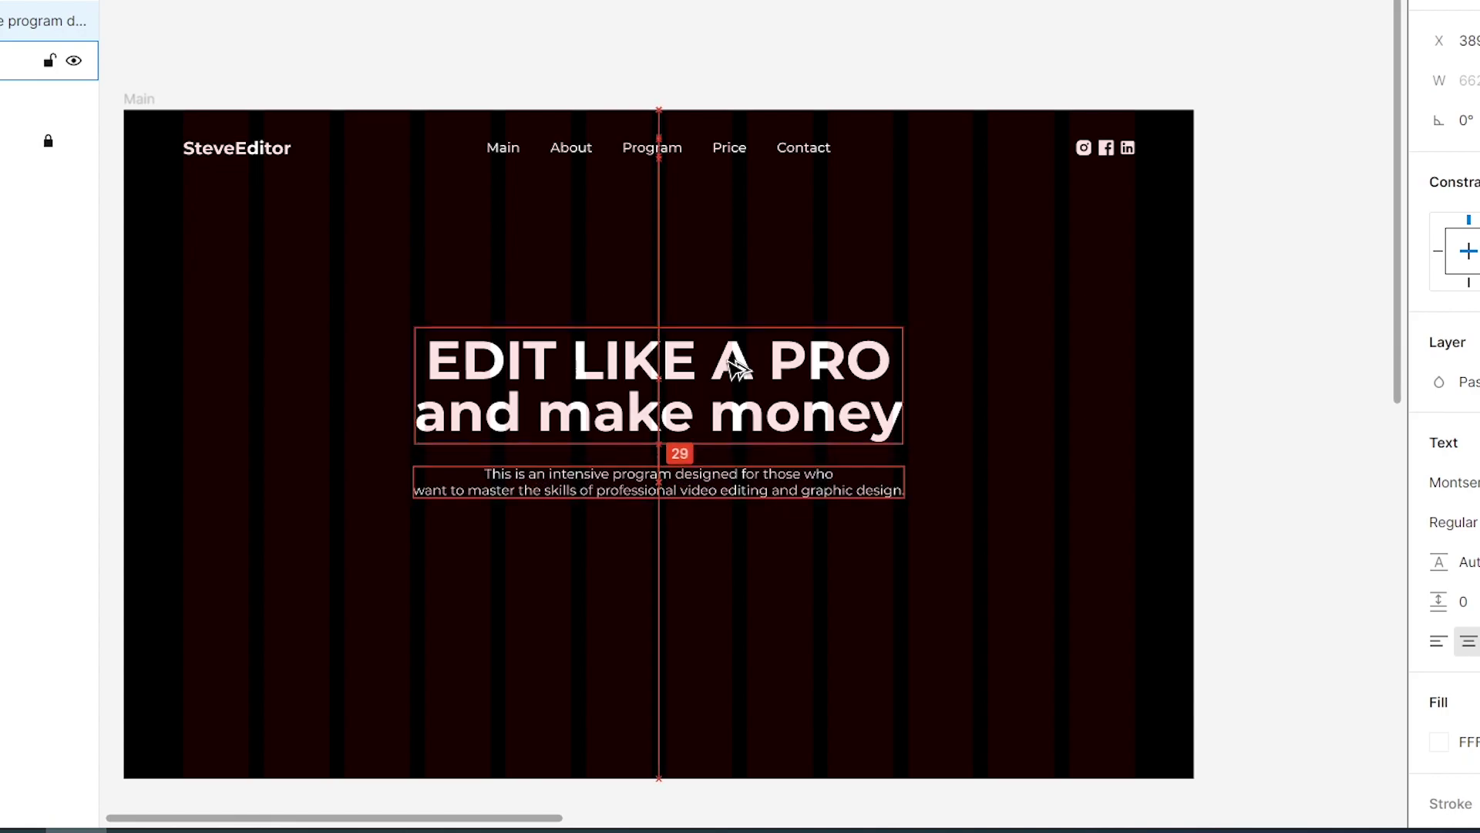
{"action": "left_click", "coordinate": [784, 636]}
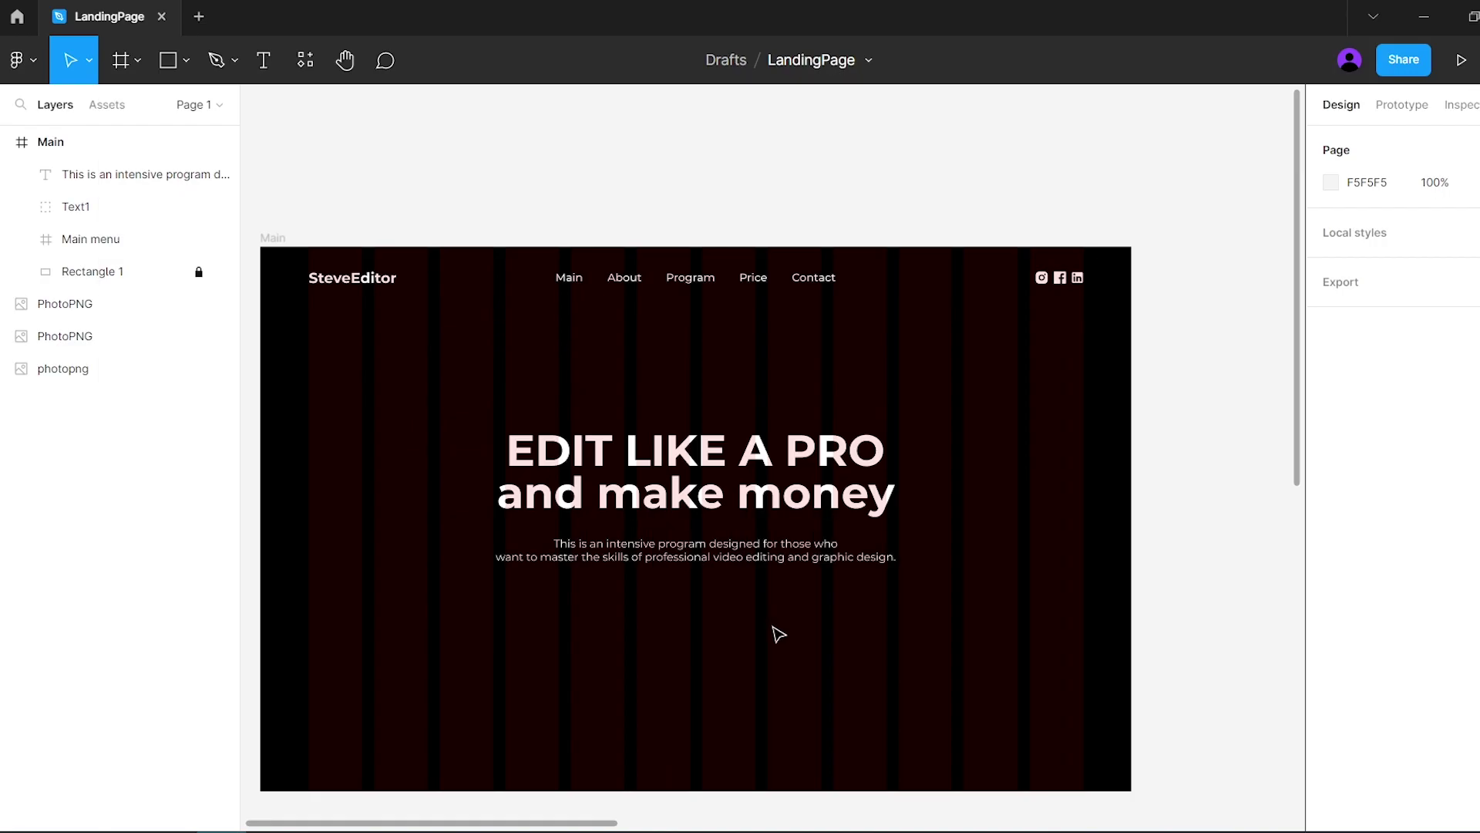
Step: Draw a 180×57 frame below the description paragraph
{"action": "left_click", "coordinate": [138, 60]}
{"action": "left_click", "coordinate": [124, 112]}
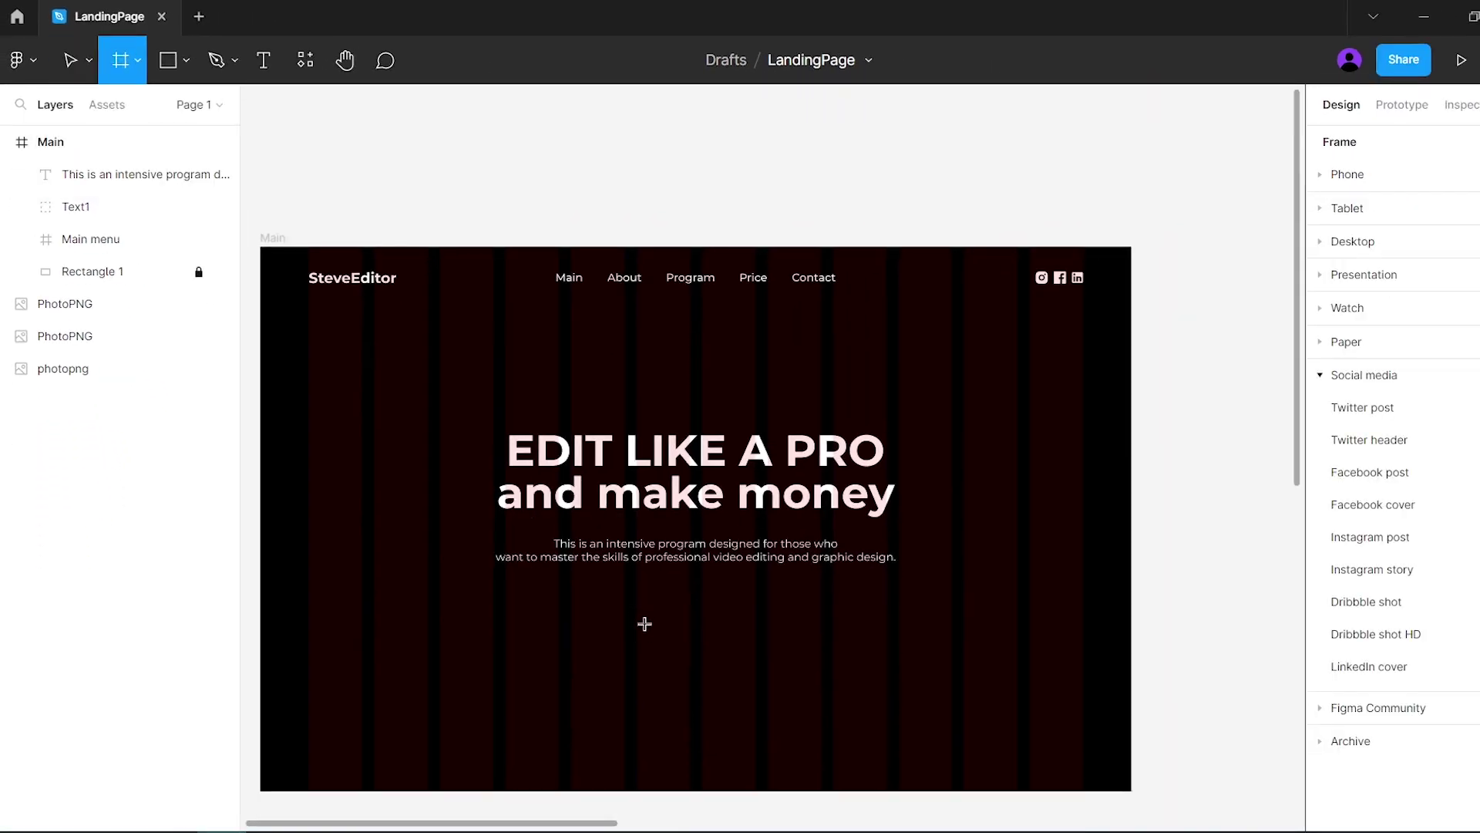
{"action": "left_click", "coordinate": [653, 634]}
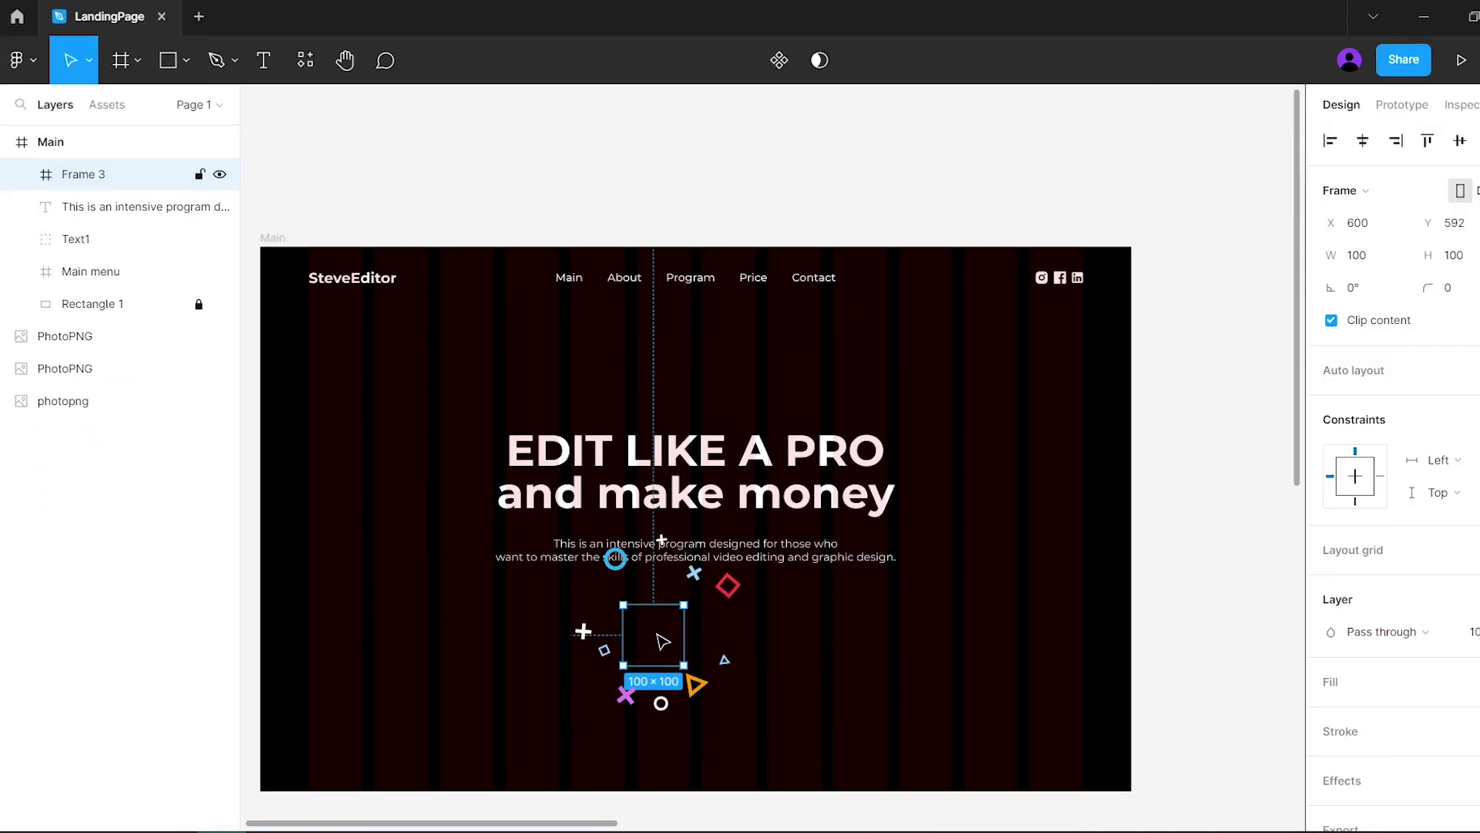
{"action": "left_click", "coordinate": [1357, 255]}
{"action": "type", "text": "180"}
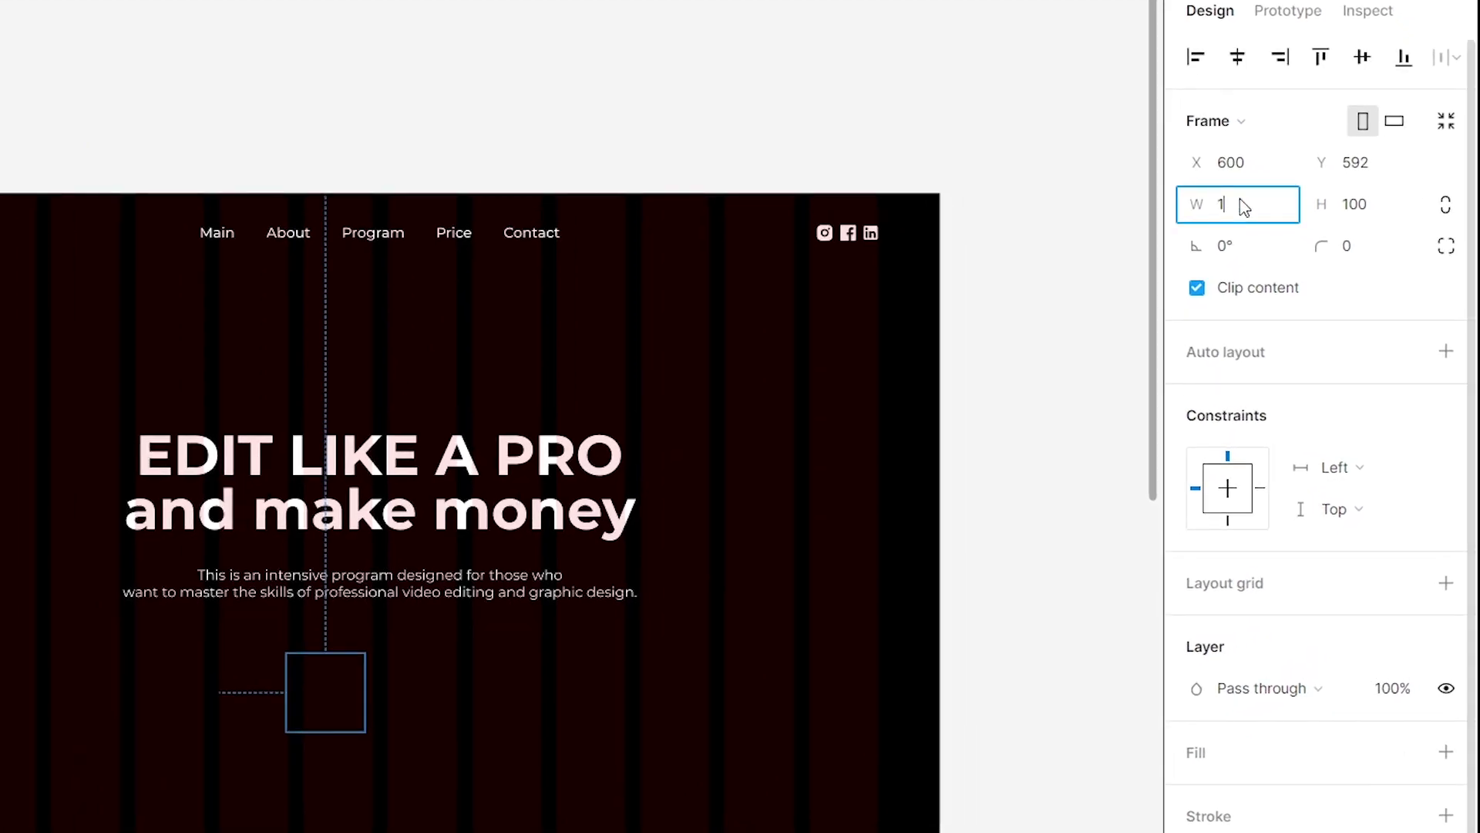
{"action": "left_click", "coordinate": [1456, 257]}
{"action": "type", "text": "57"}
Step: Fill the frame with bright green A8FF35, round it into a pill, and rename its layer
{"action": "left_click", "coordinate": [1447, 752]}
{"action": "left_click", "coordinate": [1197, 684]}
{"action": "left_click", "coordinate": [1050, 604]}
{"action": "type", "text": "A8FF35"}
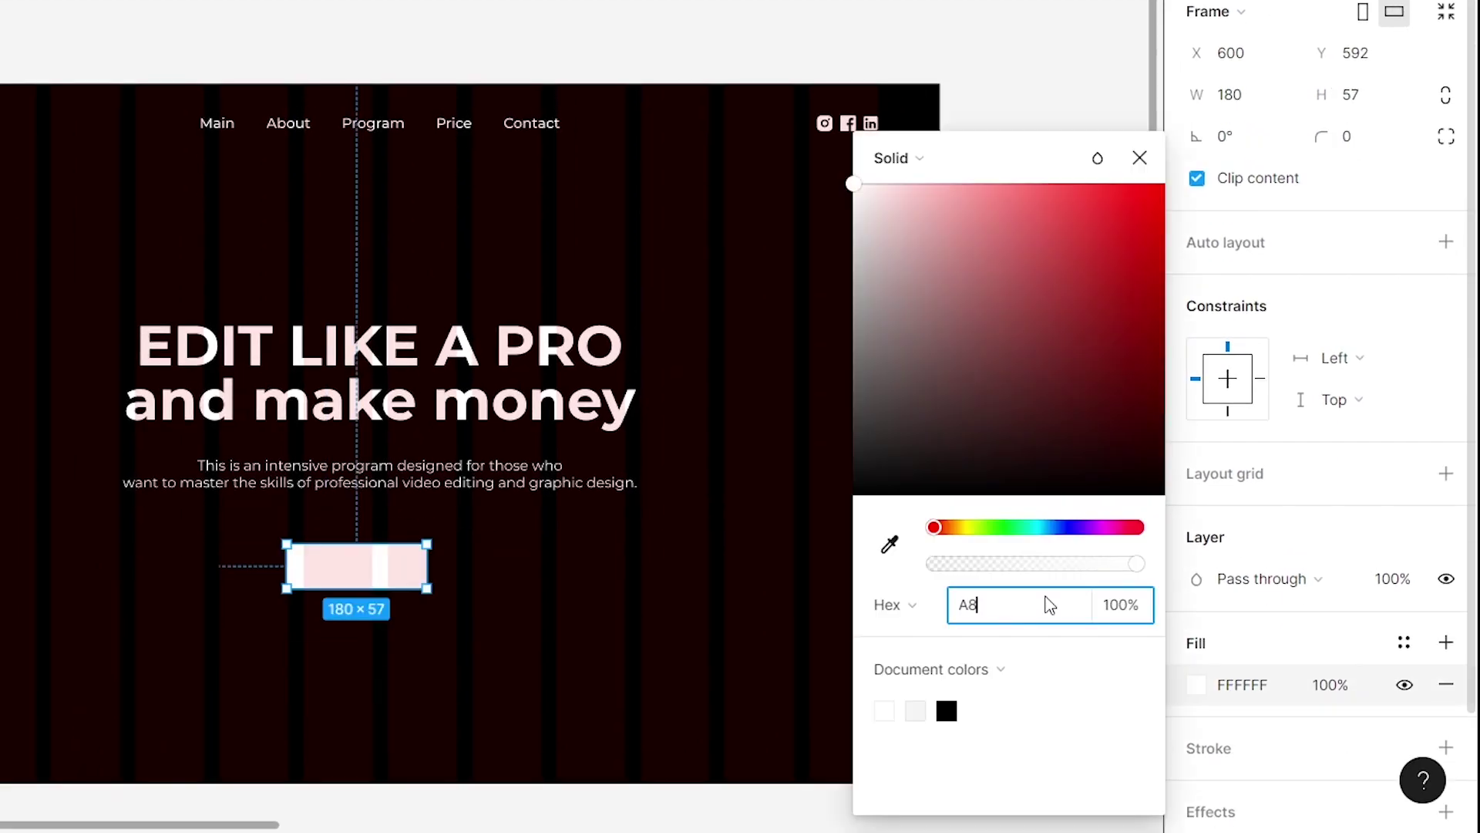
{"action": "key", "text": "Return"}
{"action": "key", "text": "Escape"}
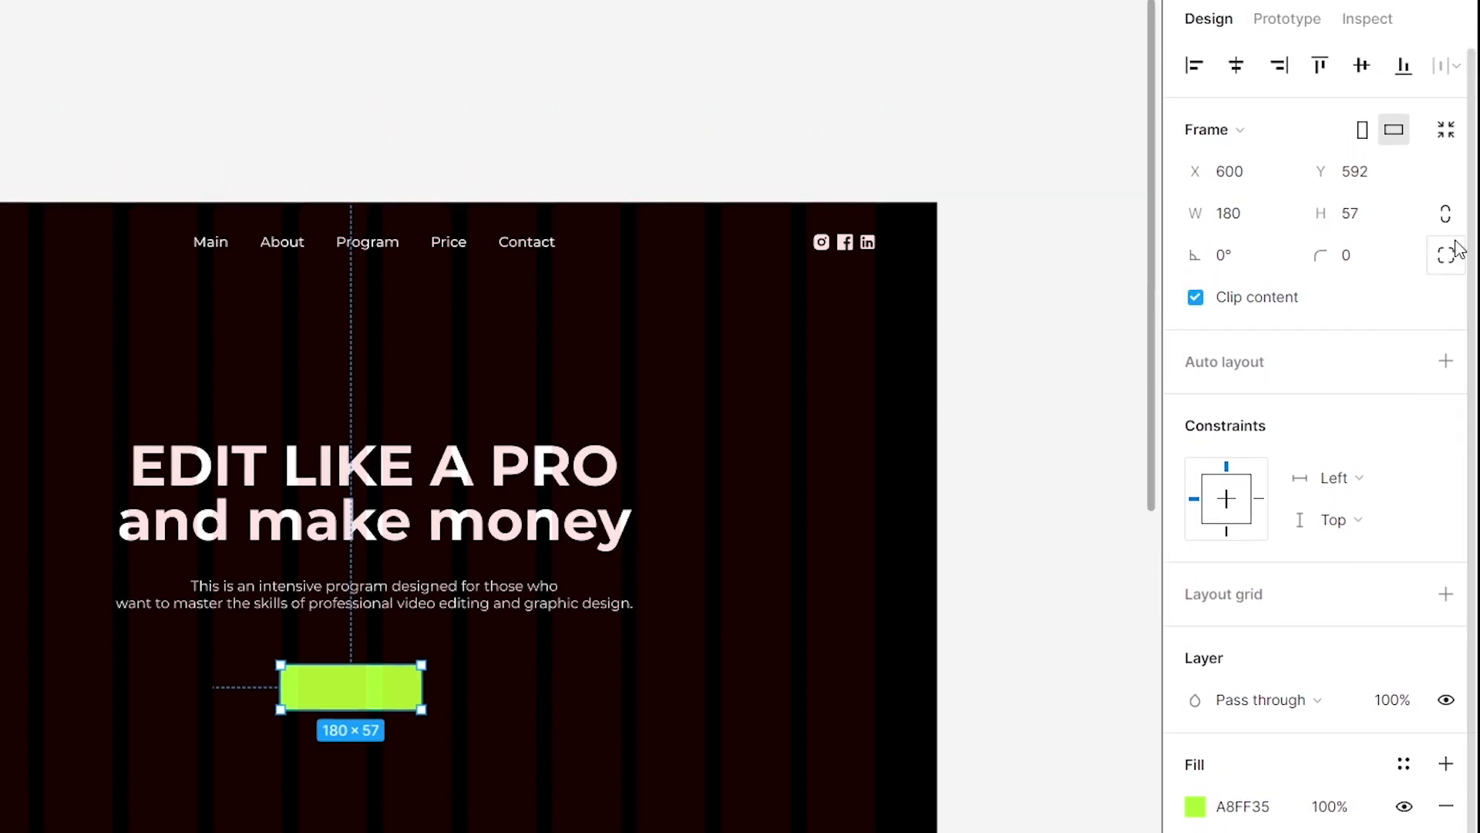
{"action": "left_click", "coordinate": [1358, 221]}
{"action": "type", "text": "0"}
{"action": "key", "text": "Return"}
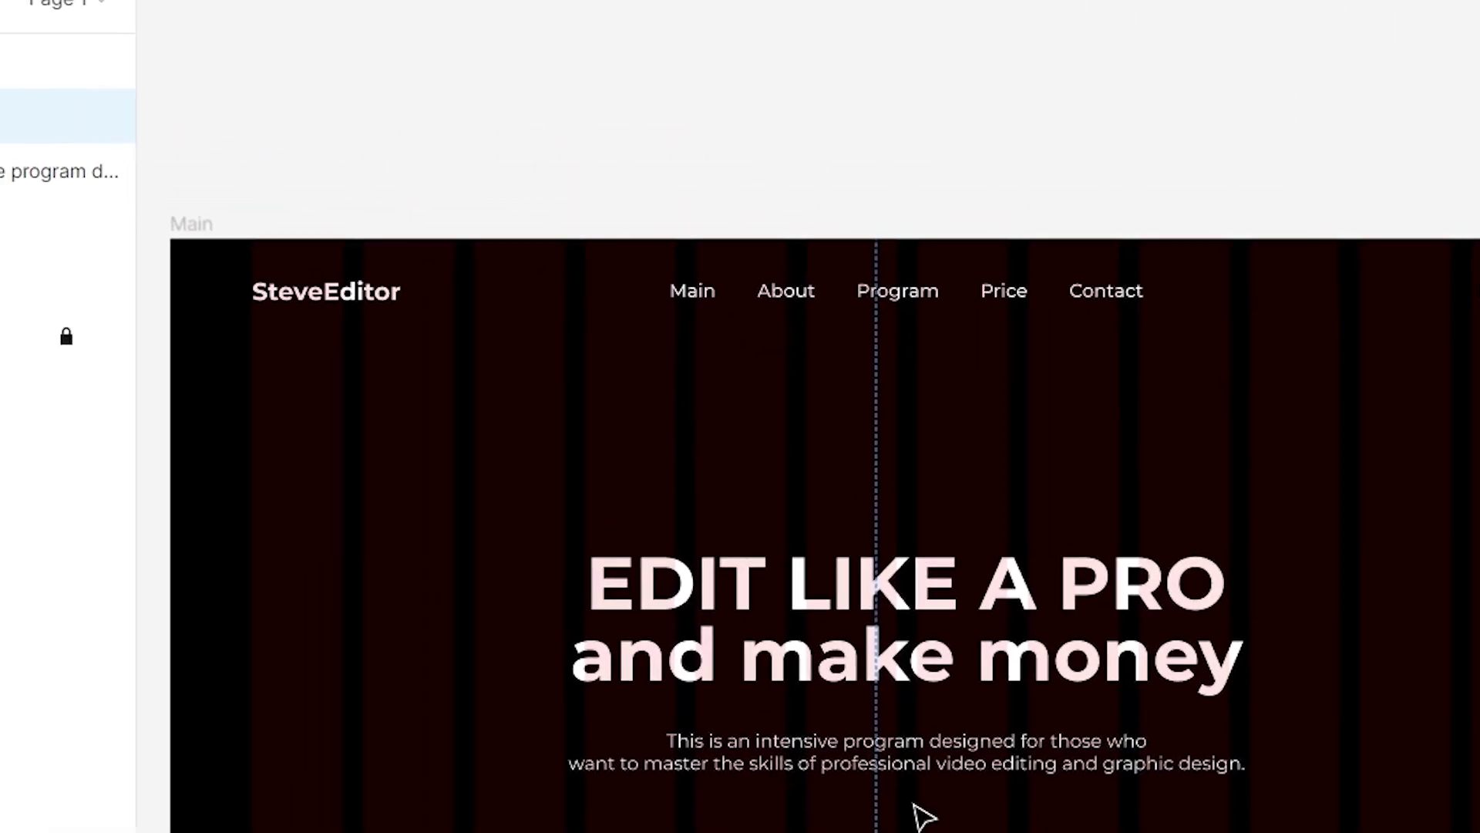
{"action": "double_click", "coordinate": [98, 174]}
Step: Name the frame CTA and add a vertically centred, Bold 'Order' label inside it
{"action": "type", "text": "CTA"}
{"action": "key", "text": "Return"}
{"action": "scroll", "scroll_direction": "up", "scroll_amount": 3}
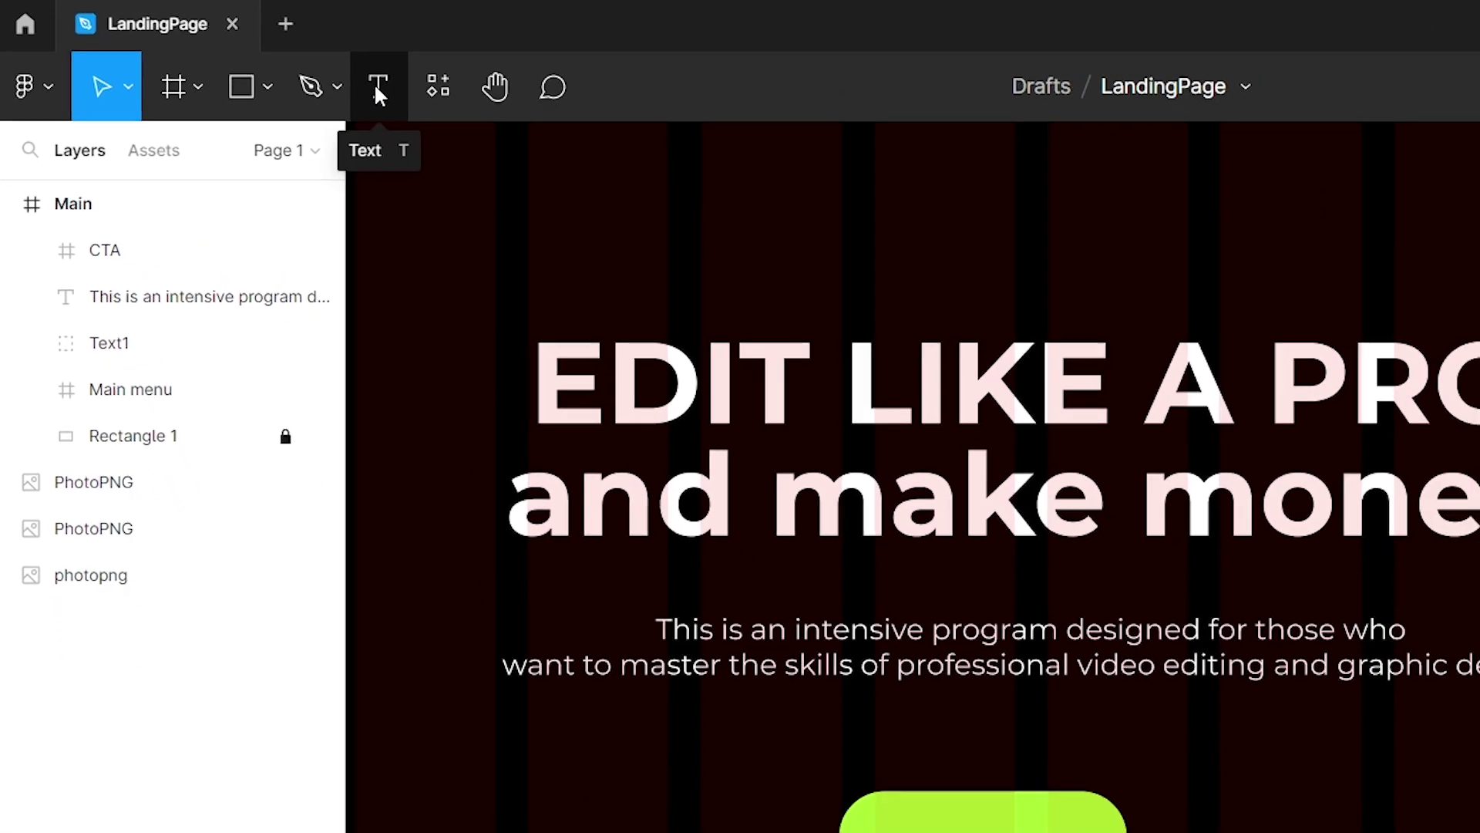
{"action": "left_click", "coordinate": [263, 60]}
{"action": "left_click", "coordinate": [672, 580]}
{"action": "type", "text": "Order"}
{"action": "left_click", "coordinate": [1343, 89]}
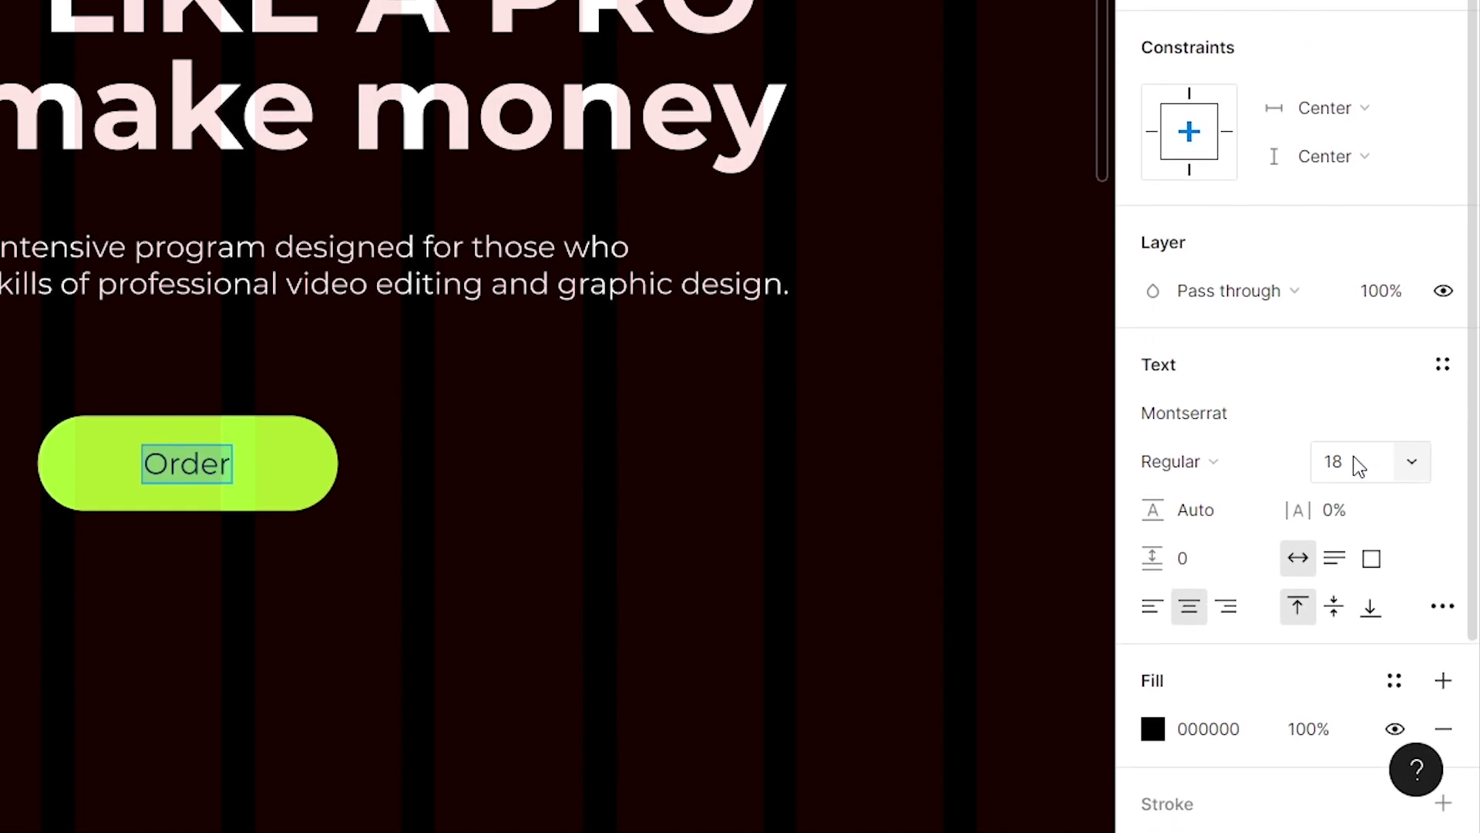
{"action": "left_click", "coordinate": [1201, 463]}
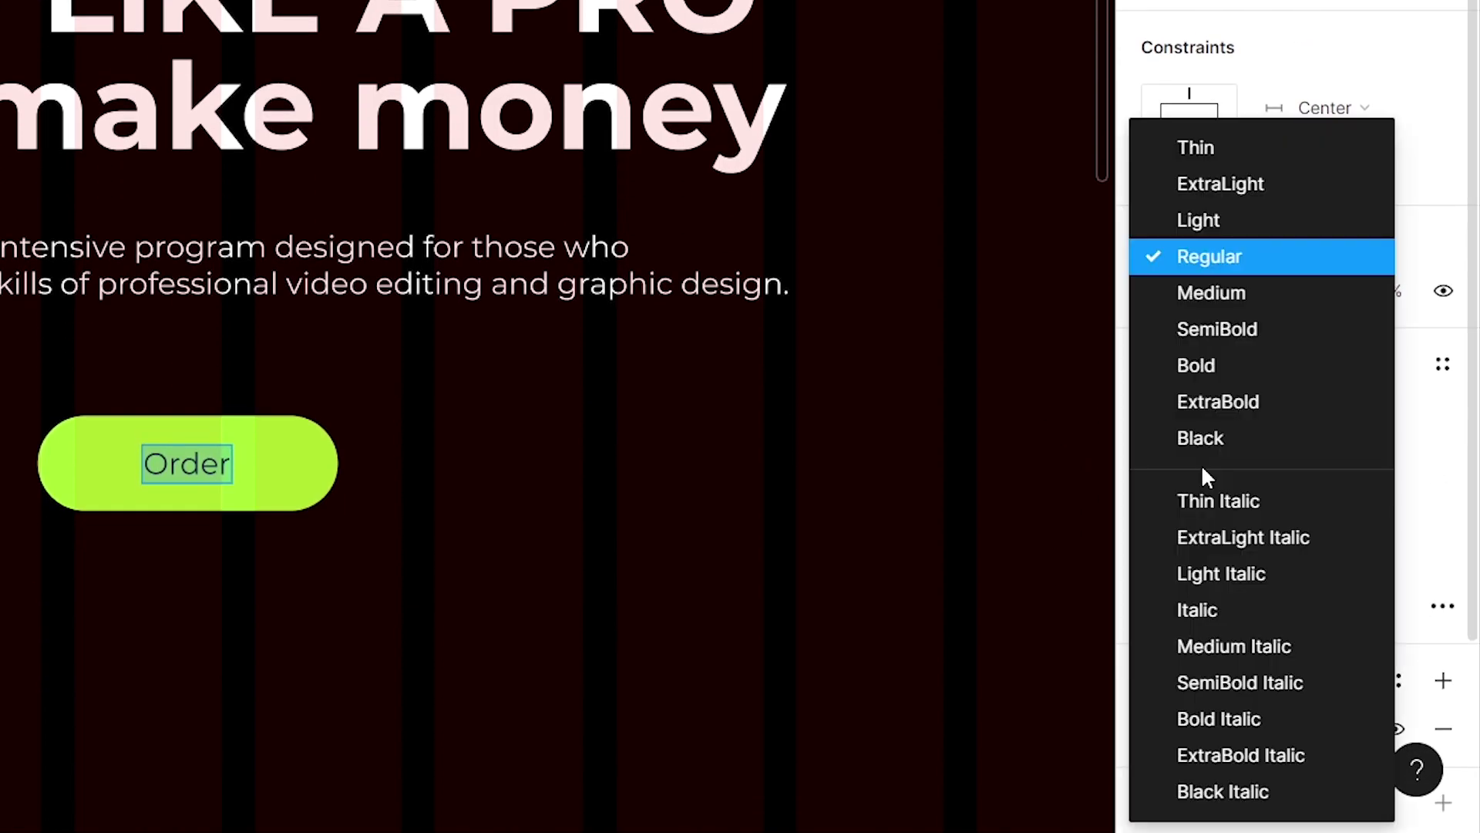
{"action": "left_click", "coordinate": [1209, 355]}
{"action": "left_click", "coordinate": [295, 500]}
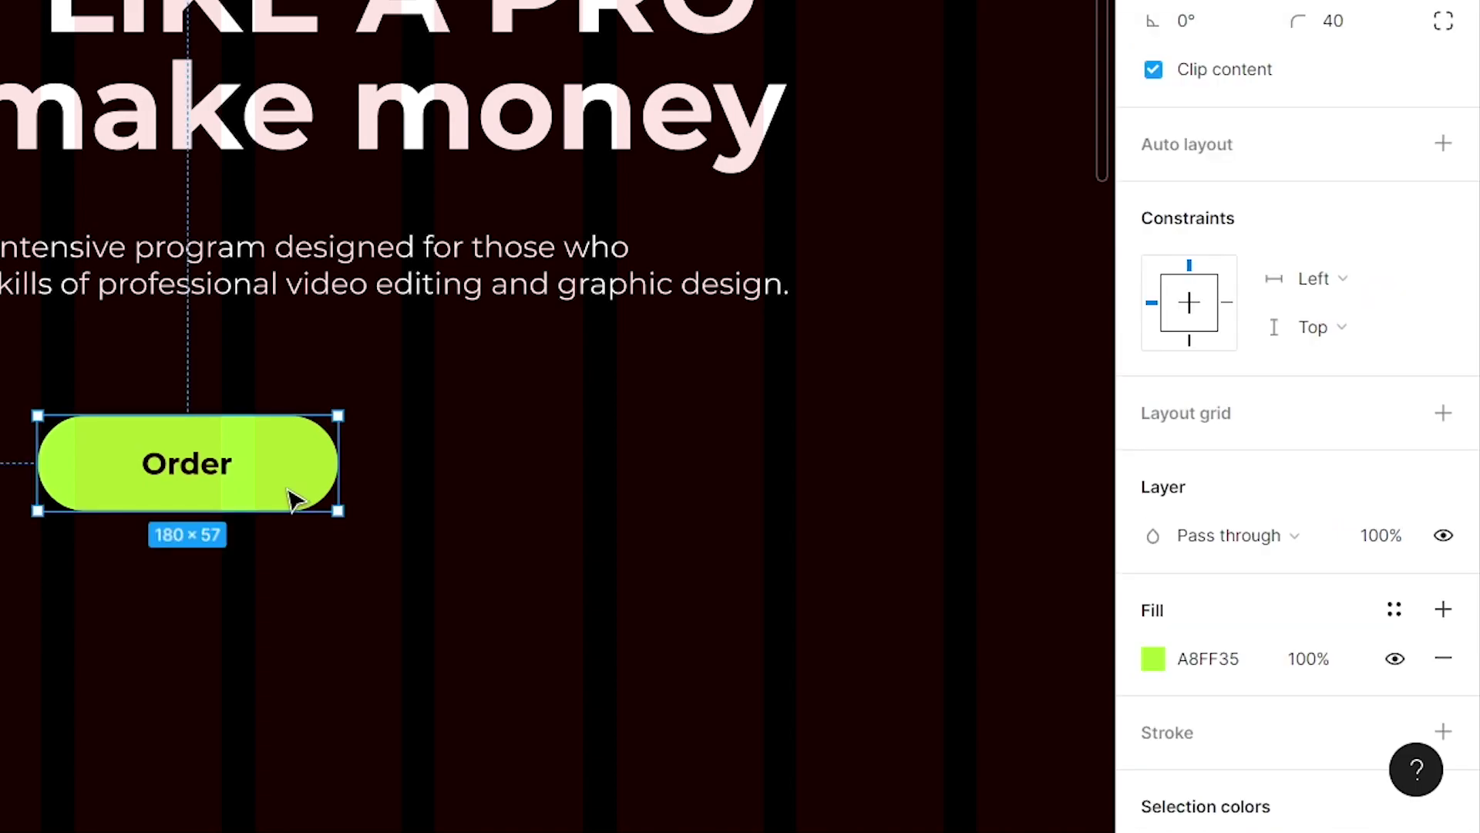
Step: Add a drop shadow to the Order button, coloured with the button's own green
{"action": "scroll", "scroll_direction": "down", "scroll_amount": 3}
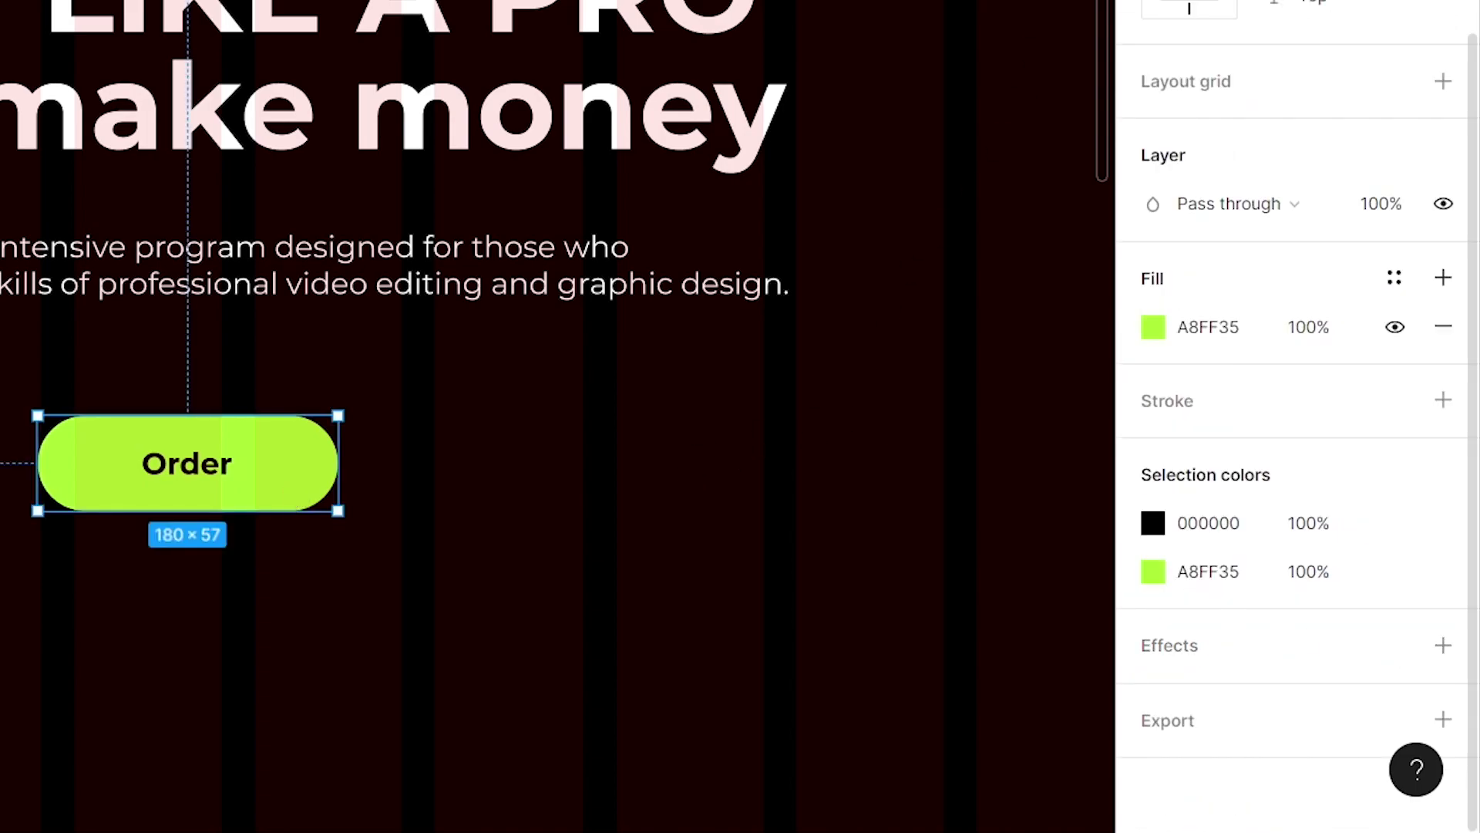
{"action": "left_click", "coordinate": [1439, 646]}
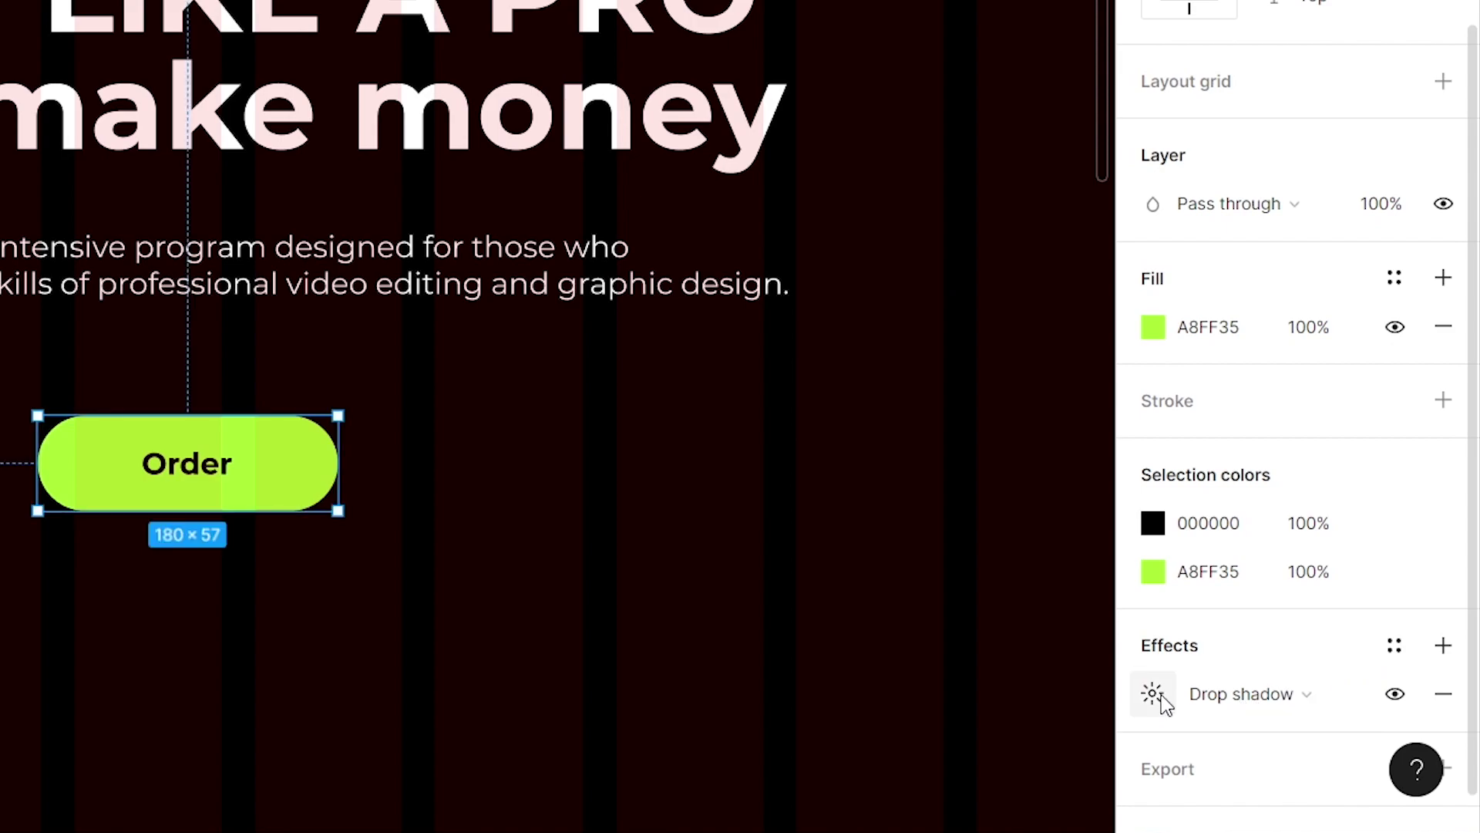
{"action": "left_click", "coordinate": [1152, 694]}
{"action": "left_click", "coordinate": [784, 774]}
{"action": "left_click", "coordinate": [433, 495]}
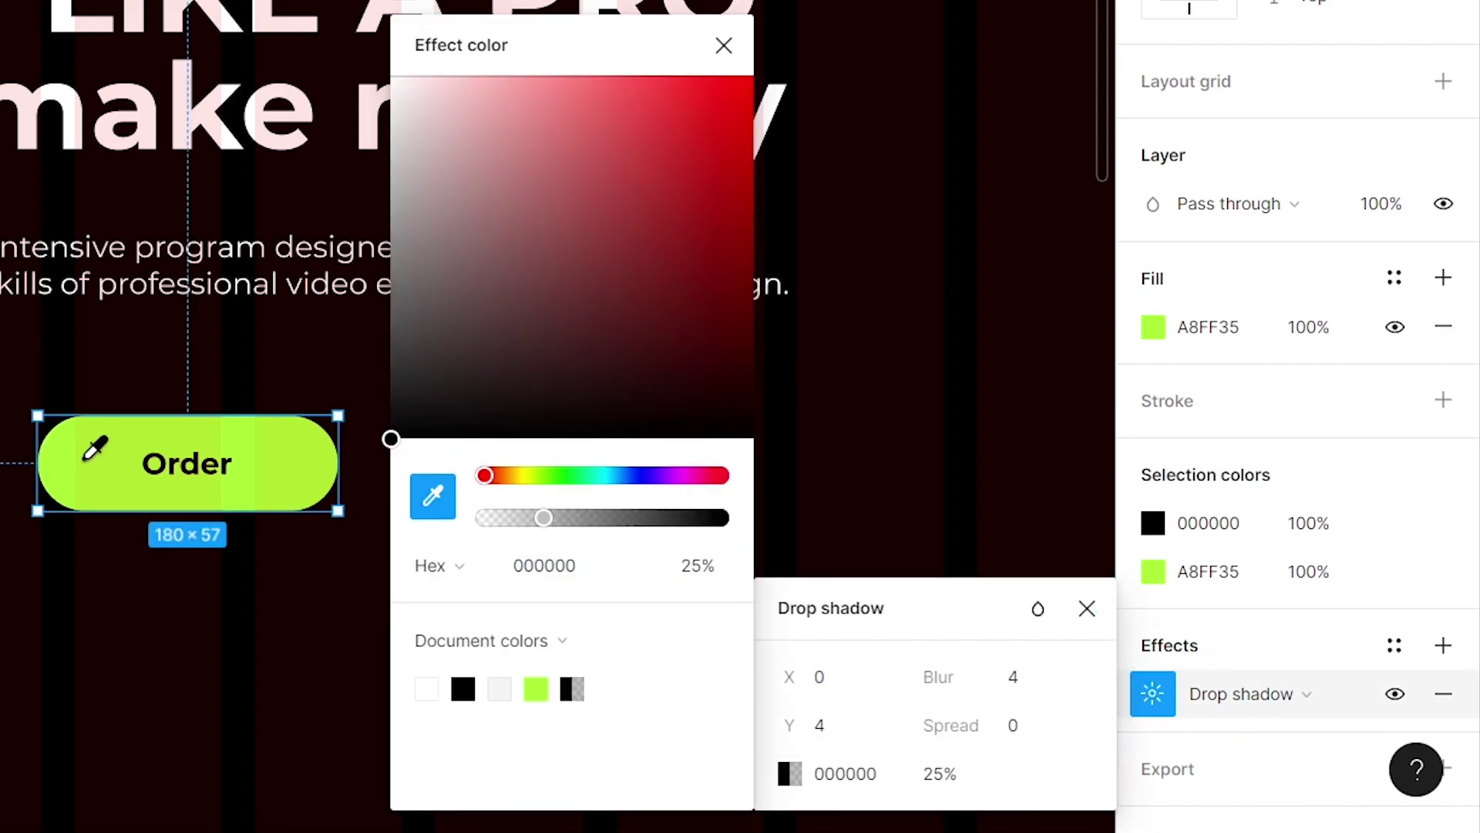
{"action": "left_click", "coordinate": [106, 430]}
Step: Set the glow to blur 25 and Y 0, then move the button just under the subtitle
{"action": "left_click", "coordinate": [1017, 677]}
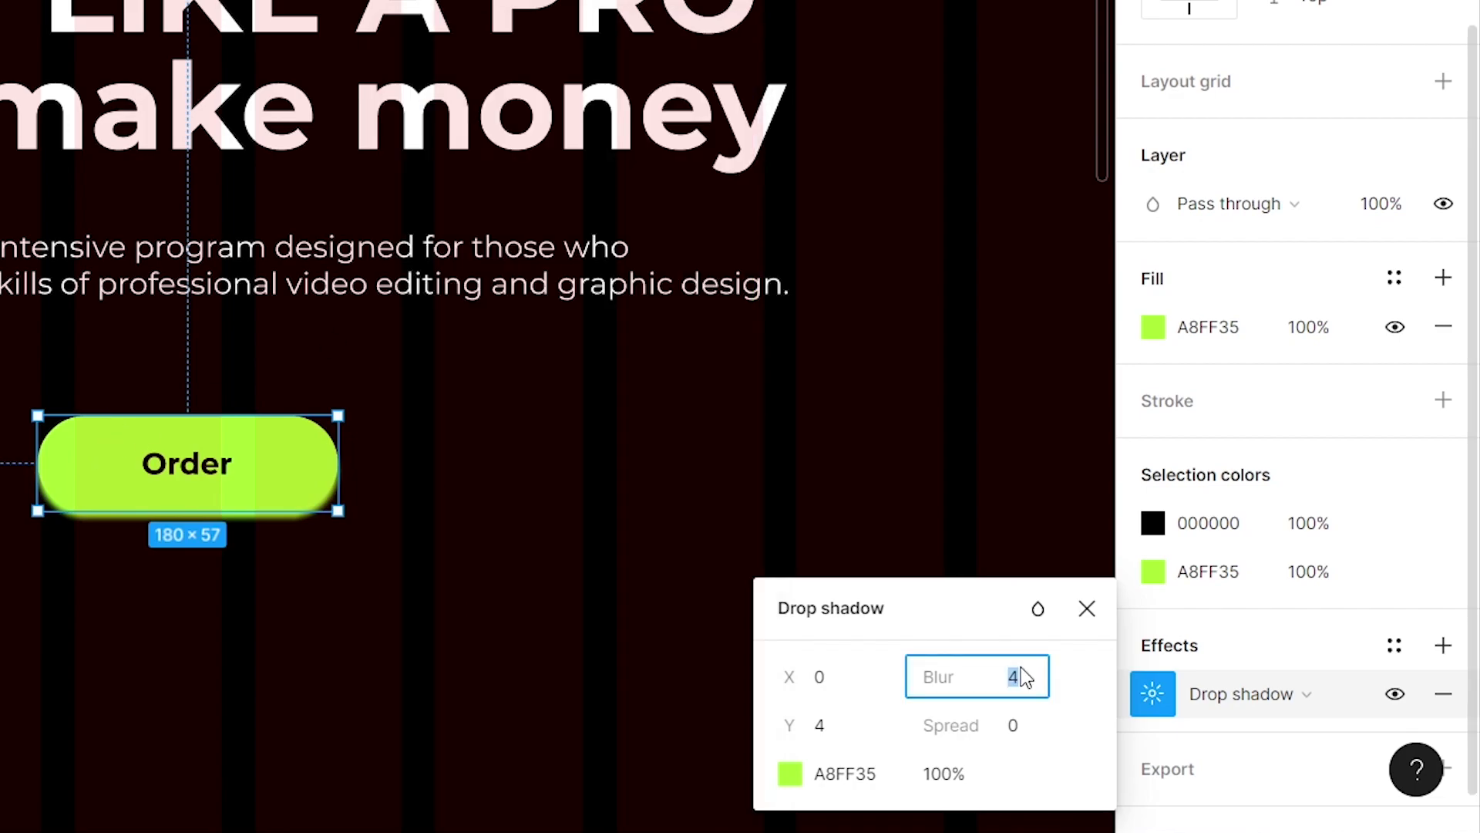
{"action": "type", "text": "25"}
{"action": "left_click", "coordinate": [953, 777]}
{"action": "type", "text": "2"}
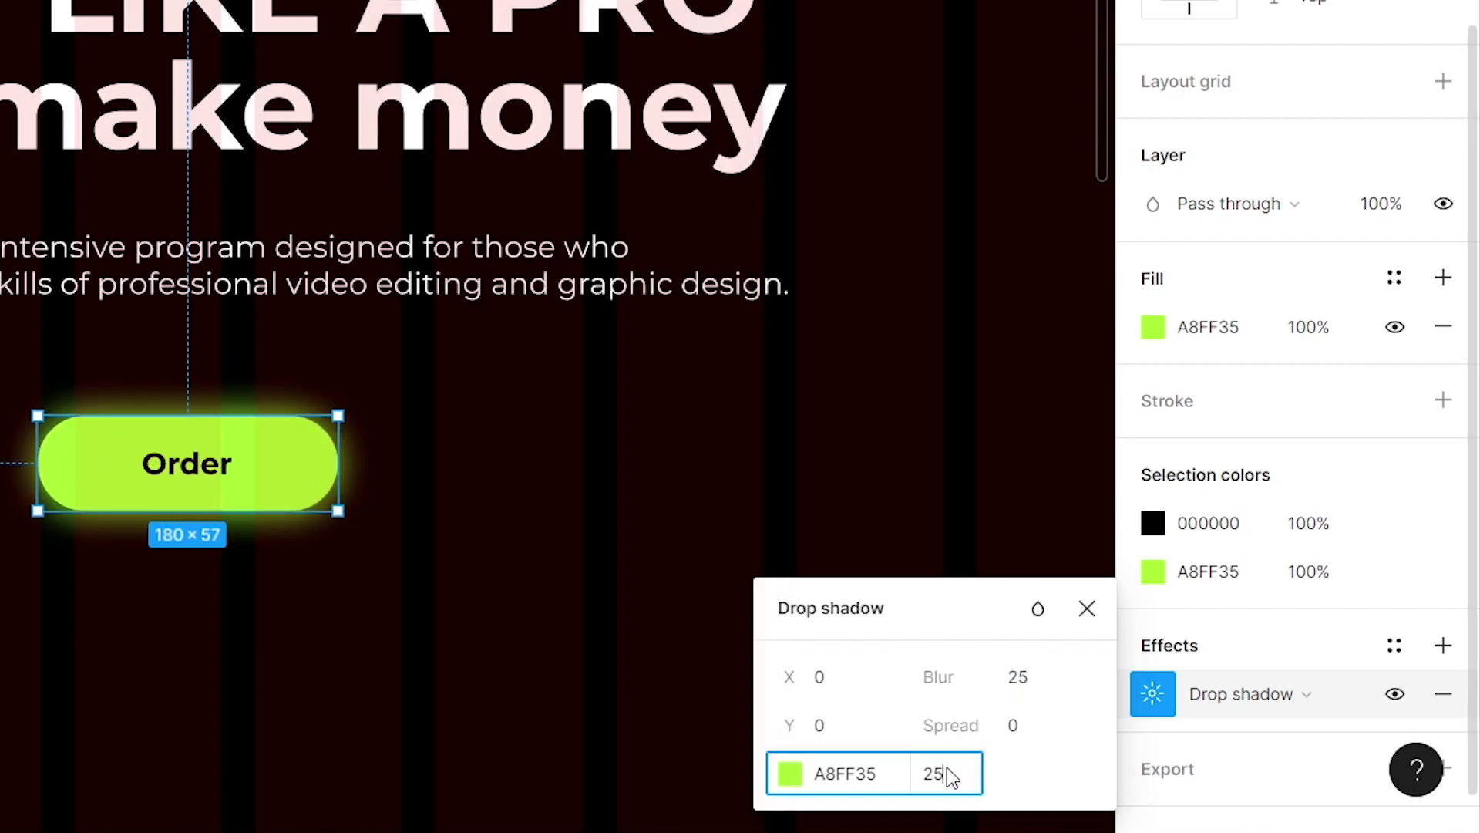
{"action": "left_click", "coordinate": [858, 729]}
{"action": "type", "text": "00"}
{"action": "key", "text": "Return"}
{"action": "key", "text": "Escape"}
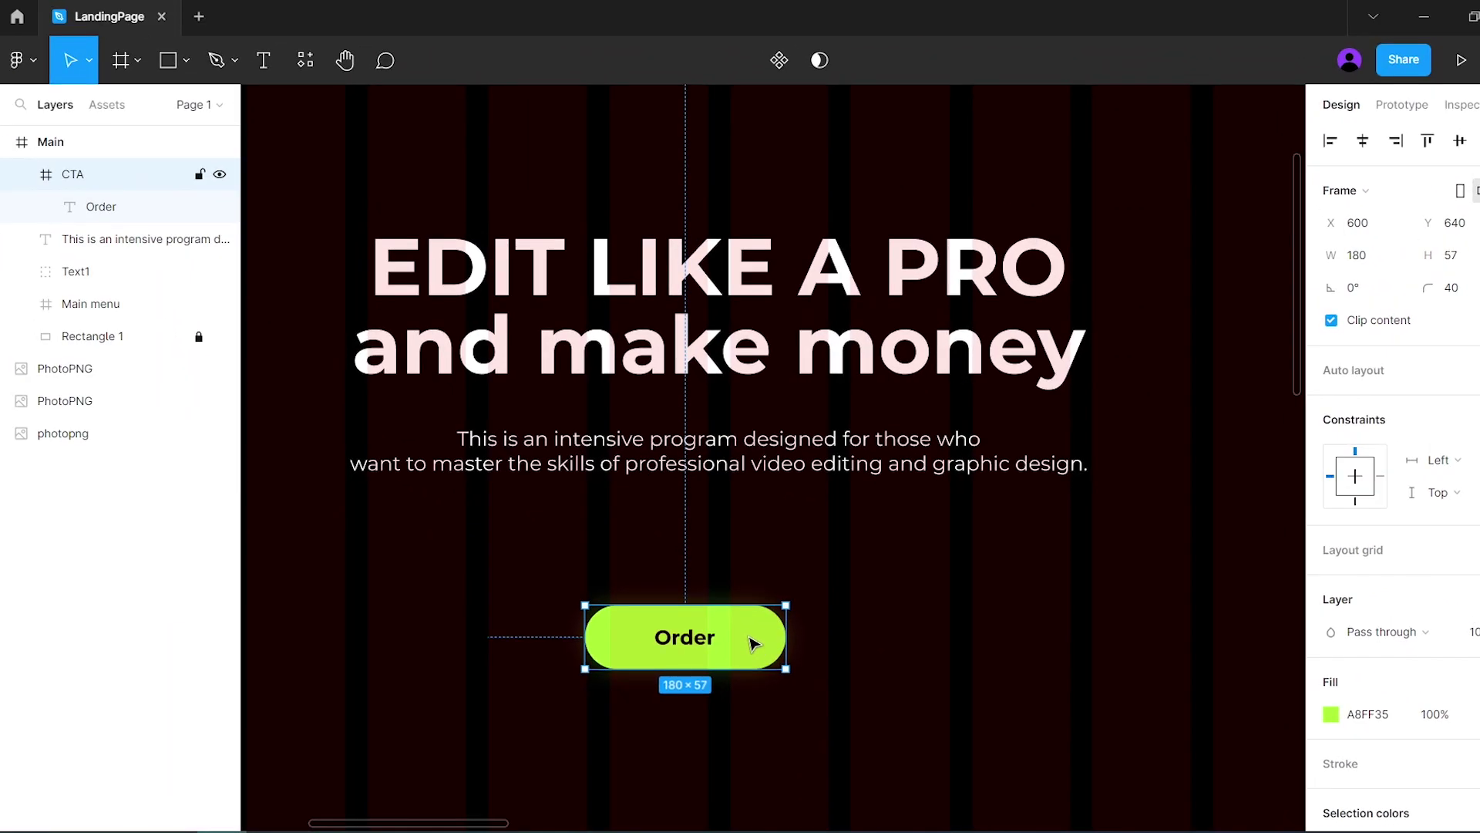
{"action": "left_click_drag", "start_coordinate": [752, 642], "coordinate": [771, 552]}
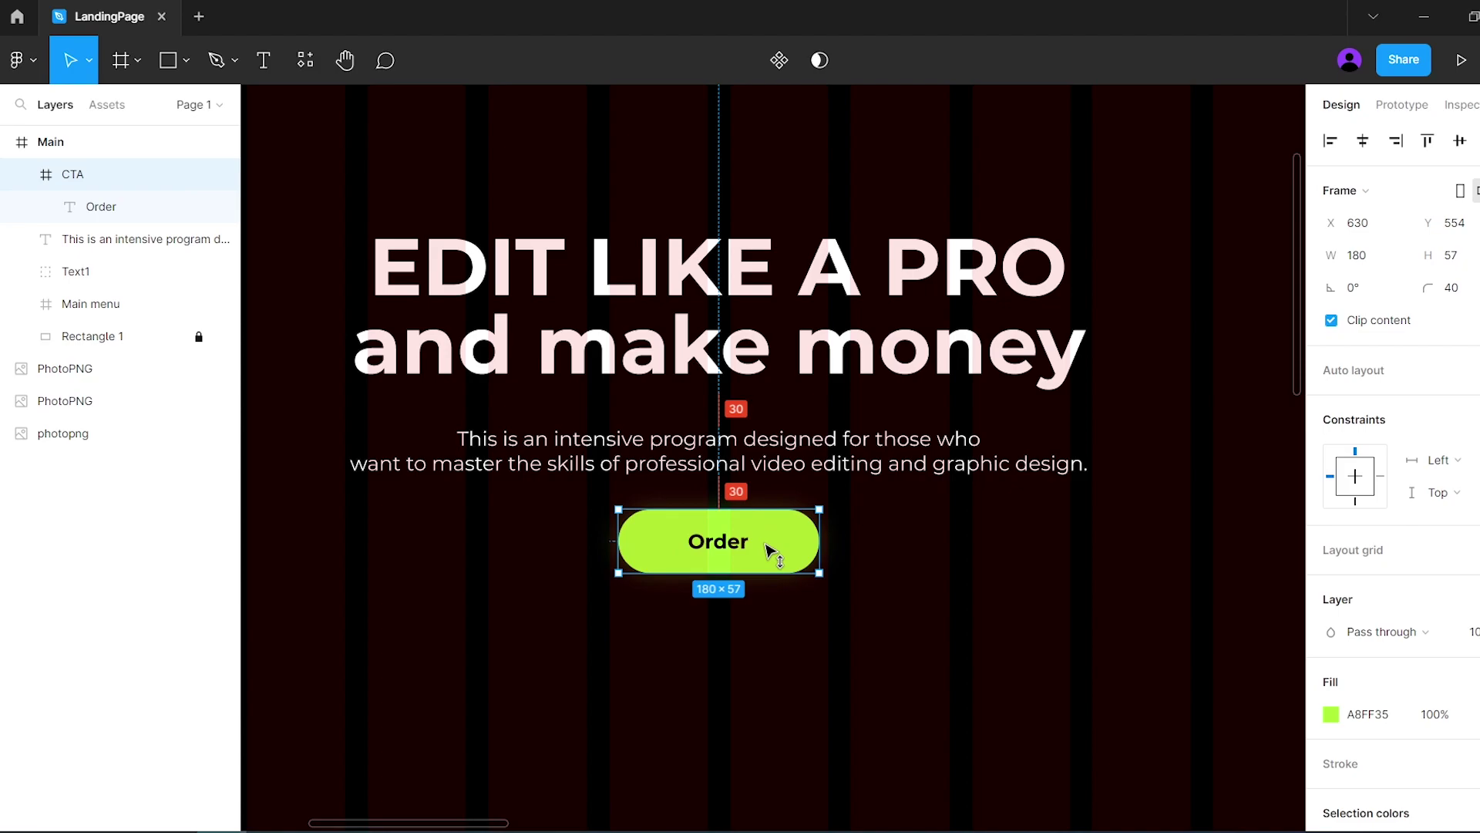
Step: Insert the Iconify reply arrow at about 55×55, flipped vertically and tilted toward the button
{"action": "left_click", "coordinate": [306, 60]}
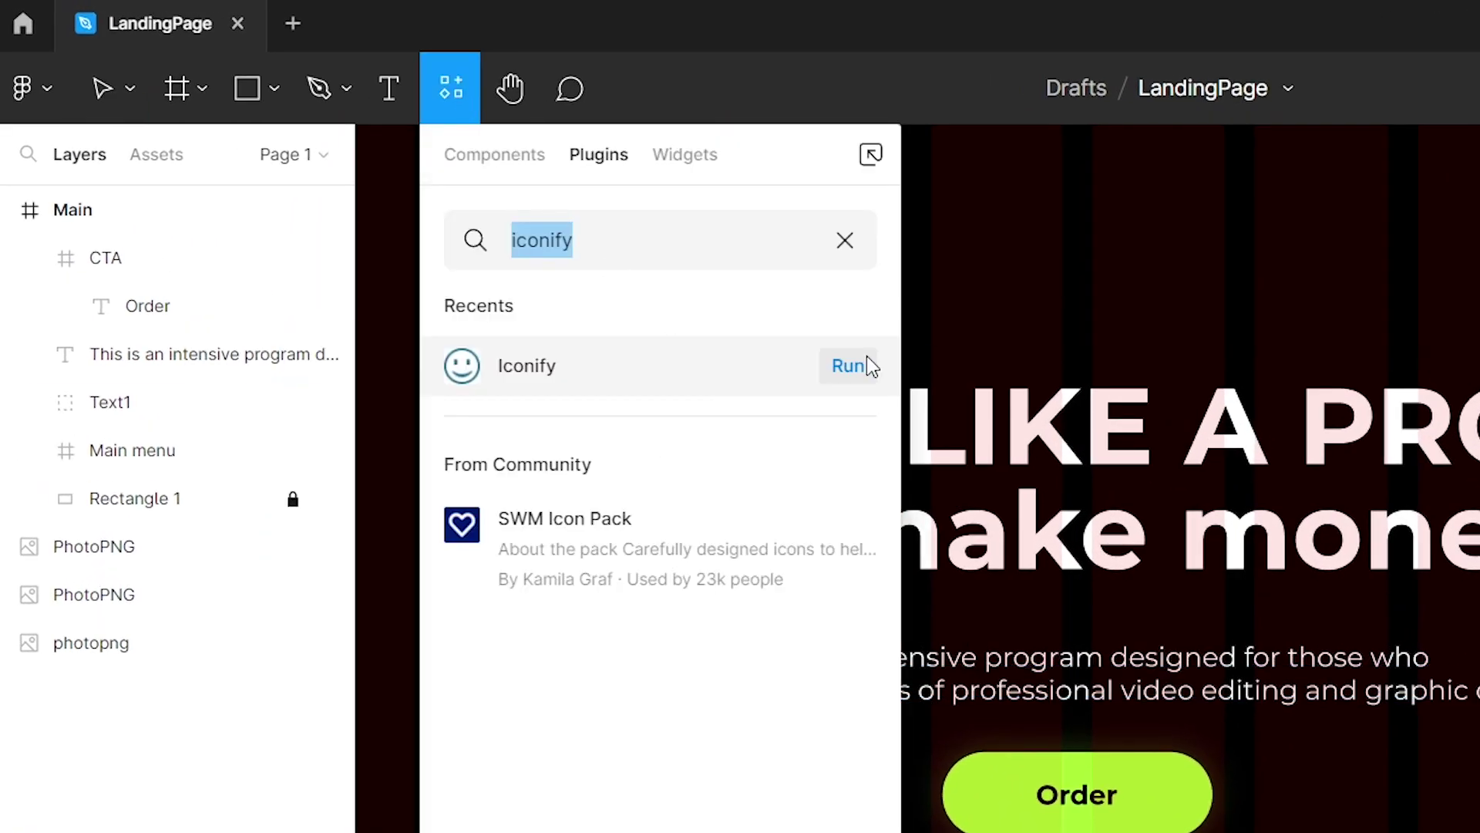
{"action": "left_click", "coordinate": [870, 366]}
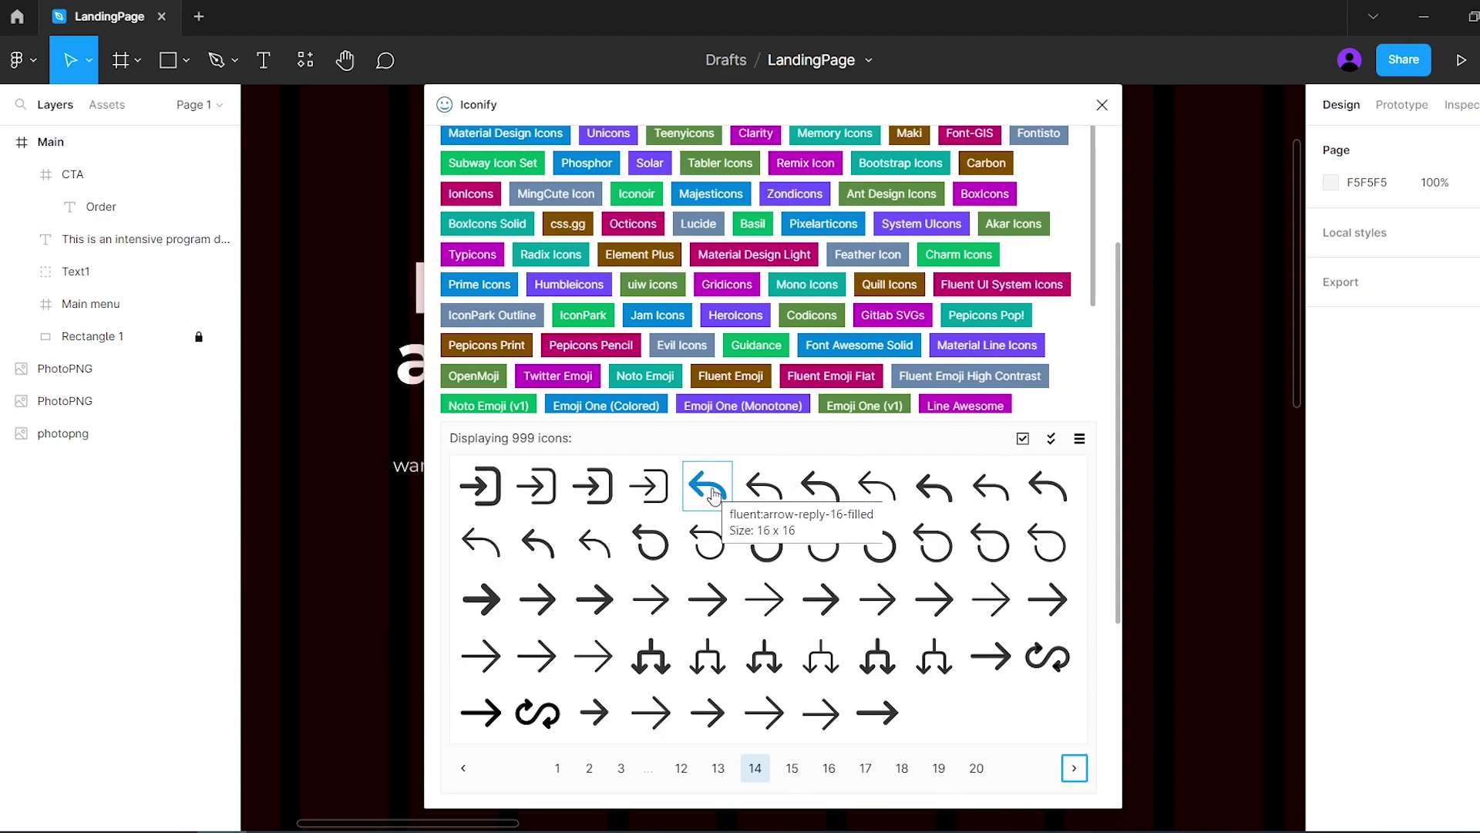
{"action": "left_click", "coordinate": [715, 496]}
{"action": "left_click_drag", "start_coordinate": [824, 505], "coordinate": [875, 455]}
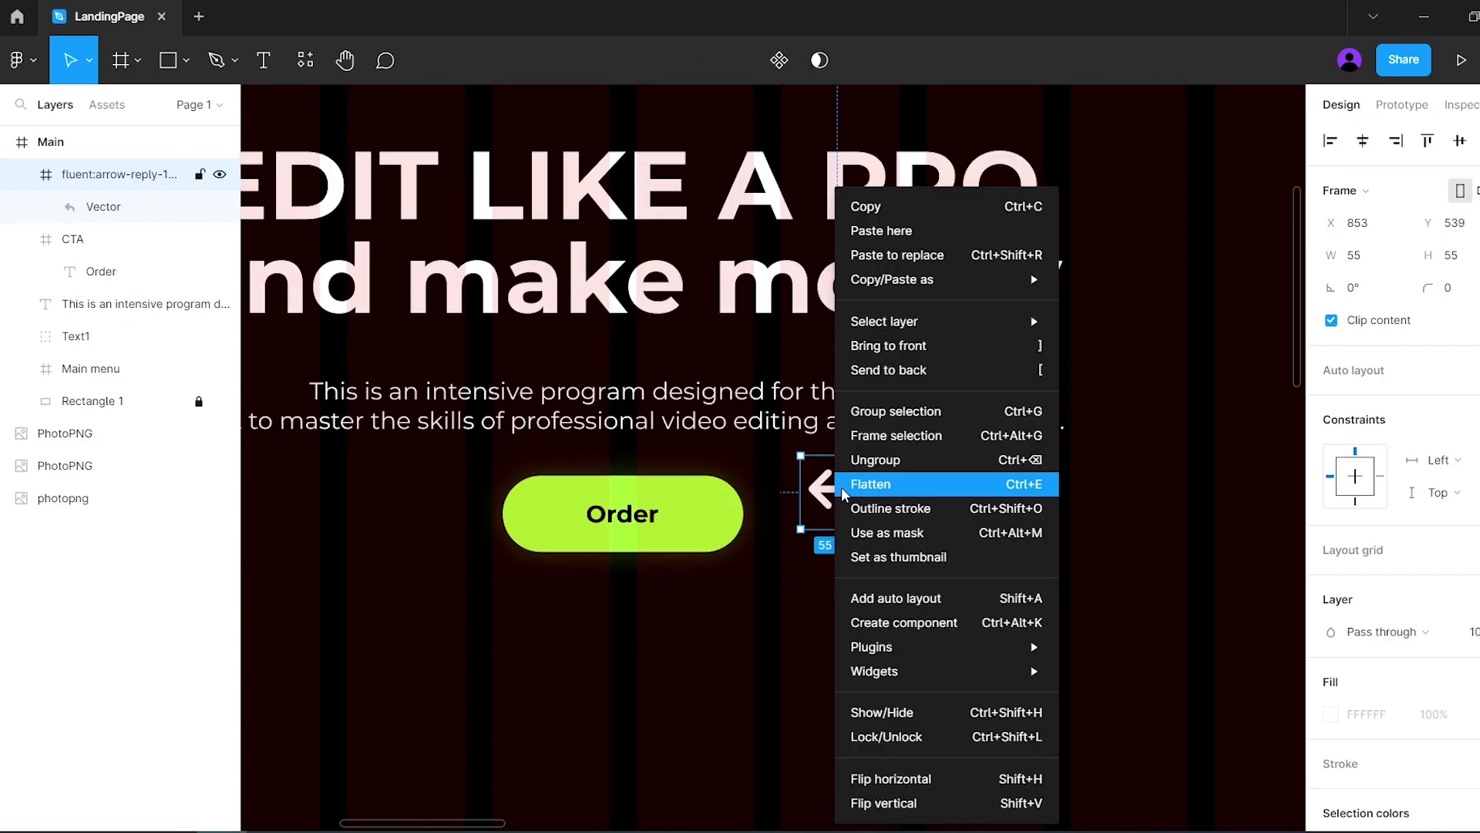
{"action": "left_click", "coordinate": [929, 803]}
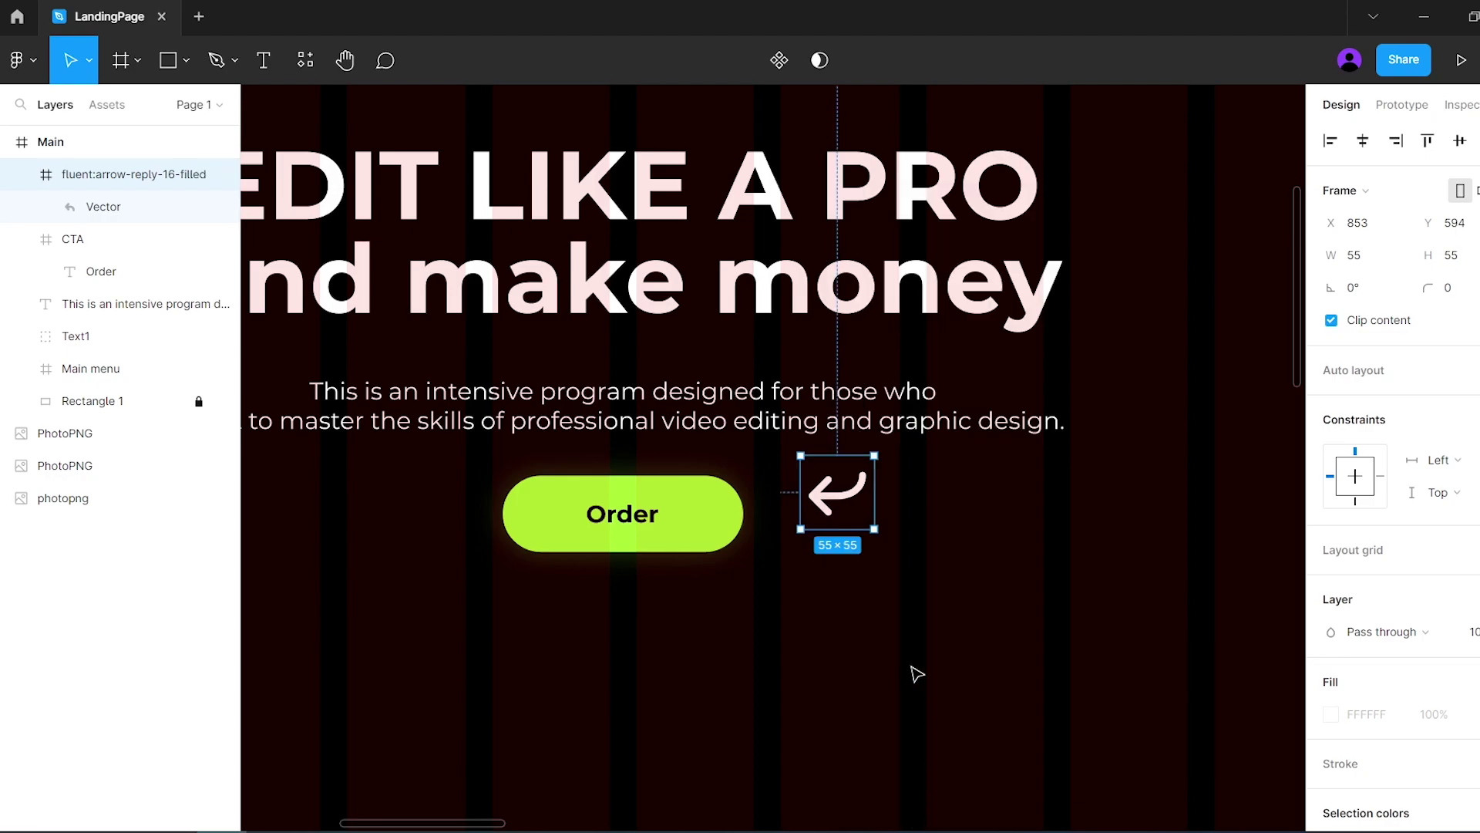
{"action": "left_click_drag", "start_coordinate": [848, 476], "coordinate": [835, 507]}
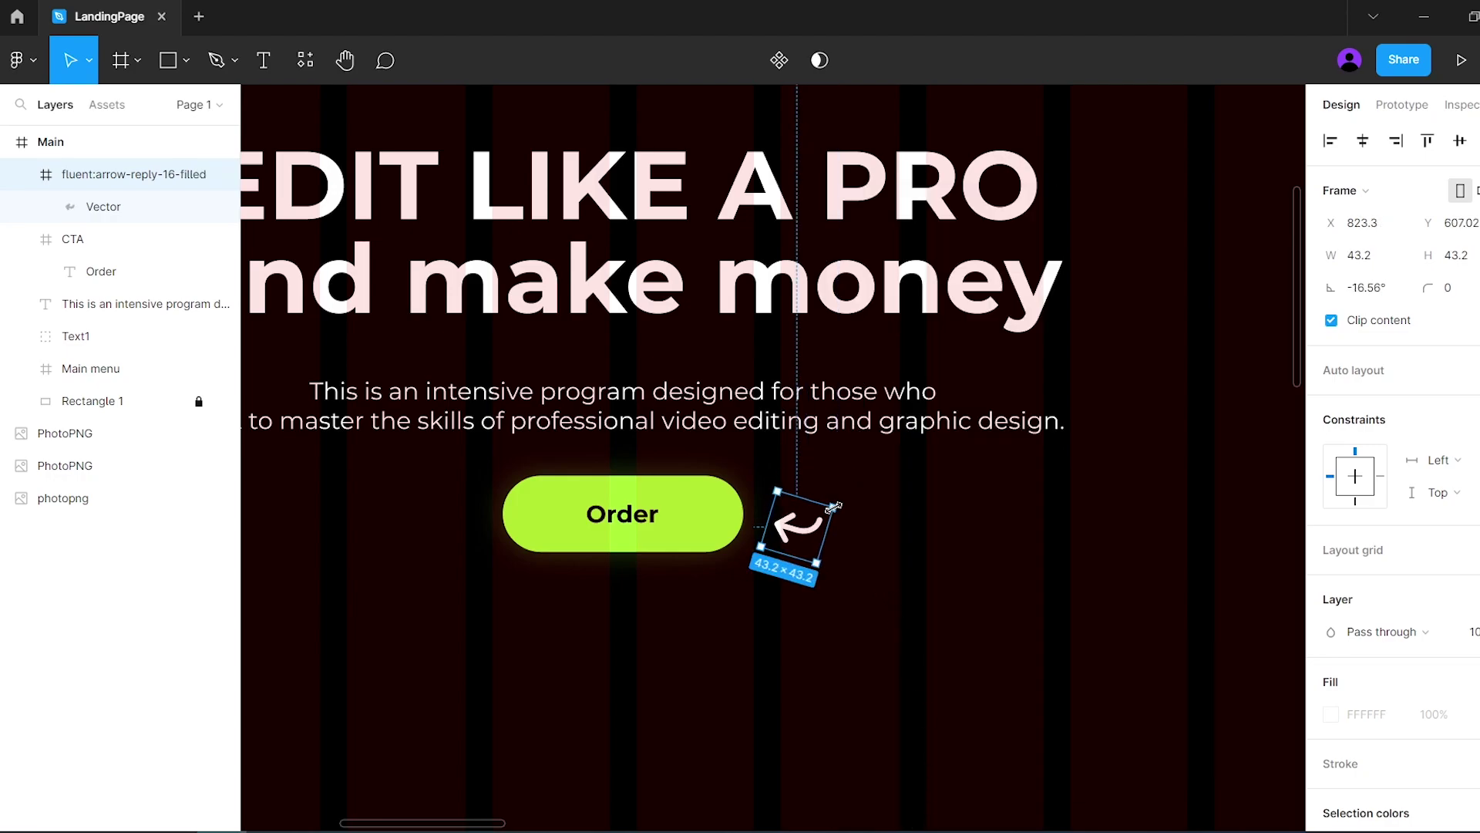
Step: Add an 'Order from here' note in GoodDog New 14 just above the arrow
{"action": "left_click", "coordinate": [263, 60]}
{"action": "left_click", "coordinate": [881, 453]}
{"action": "type", "text": "Order from here"}
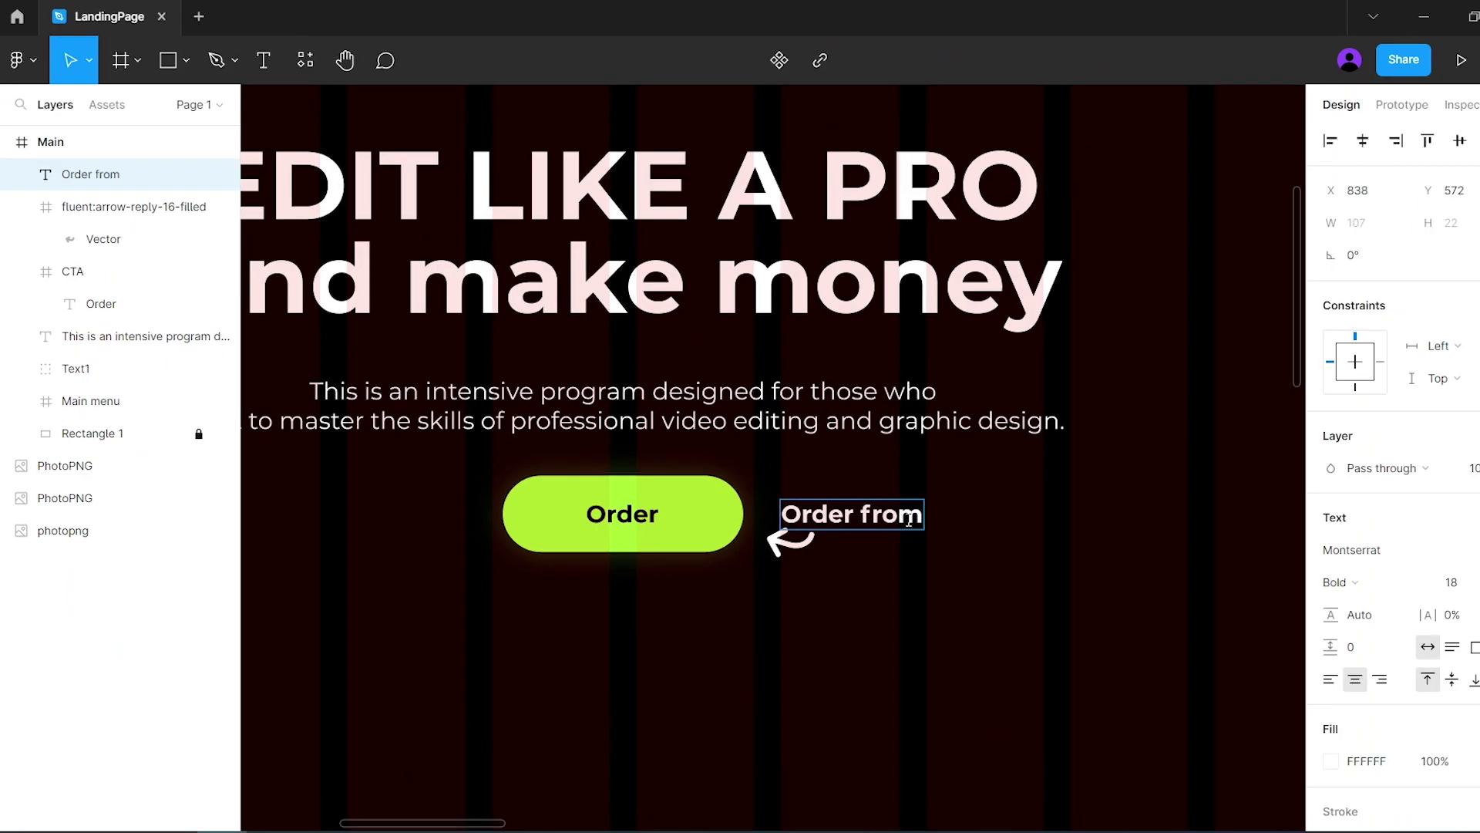
{"action": "key", "text": "ctrl+a"}
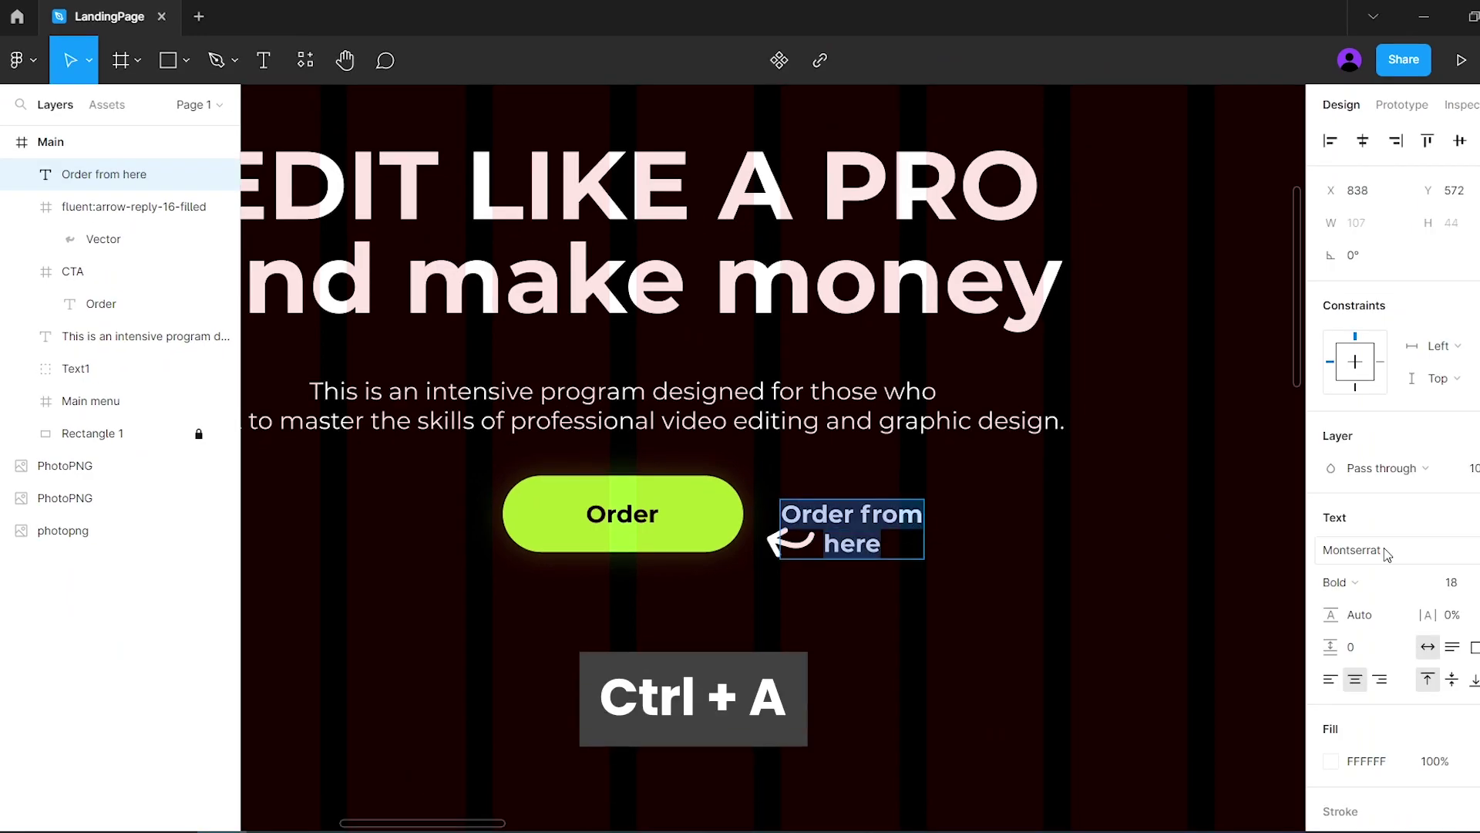
{"action": "left_click", "coordinate": [1385, 547]}
{"action": "type", "text": "GoodDog New"}
{"action": "key", "text": "Return"}
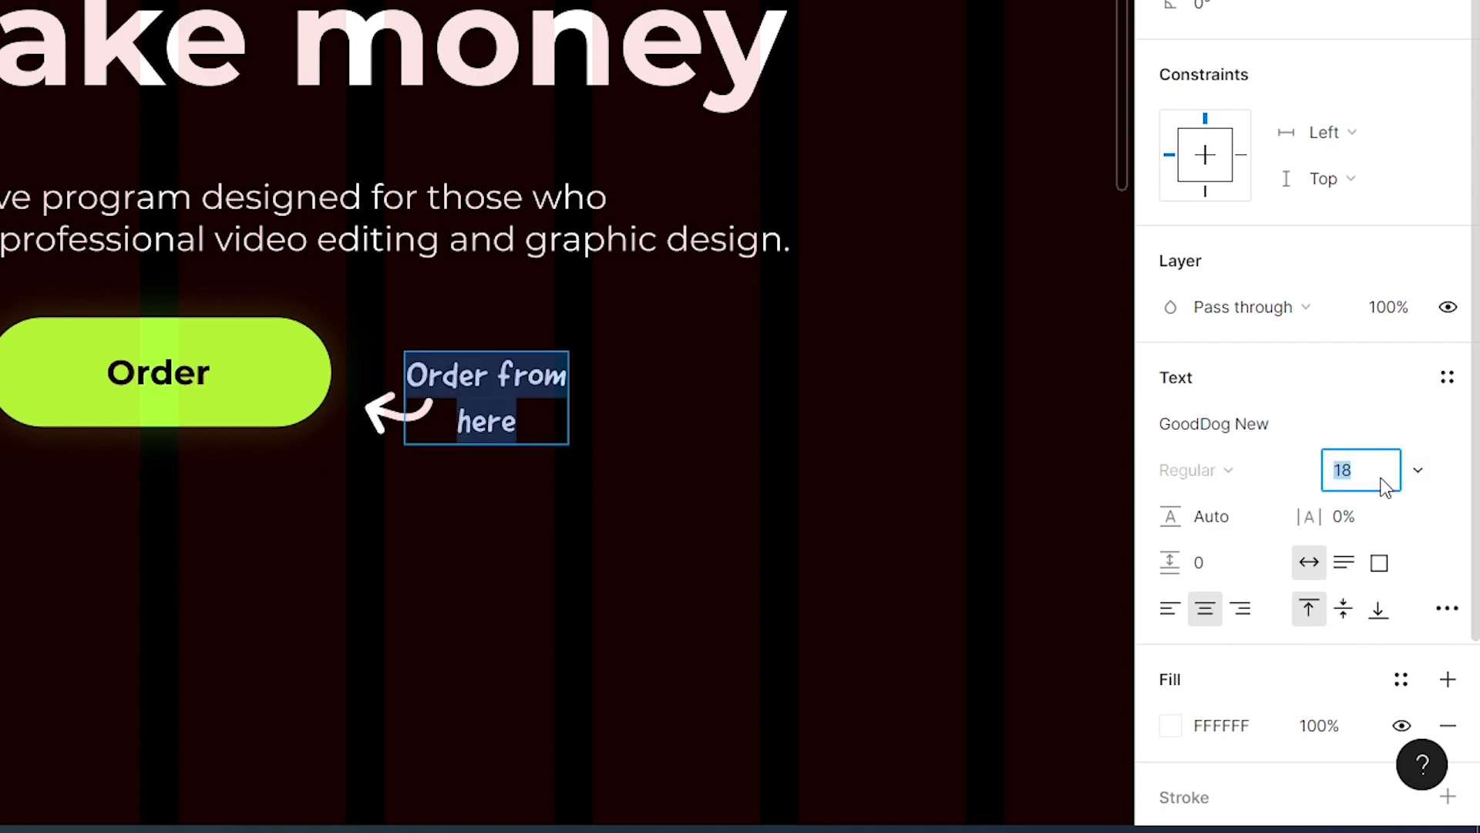
{"action": "left_click_drag", "start_coordinate": [875, 378], "coordinate": [868, 351]}
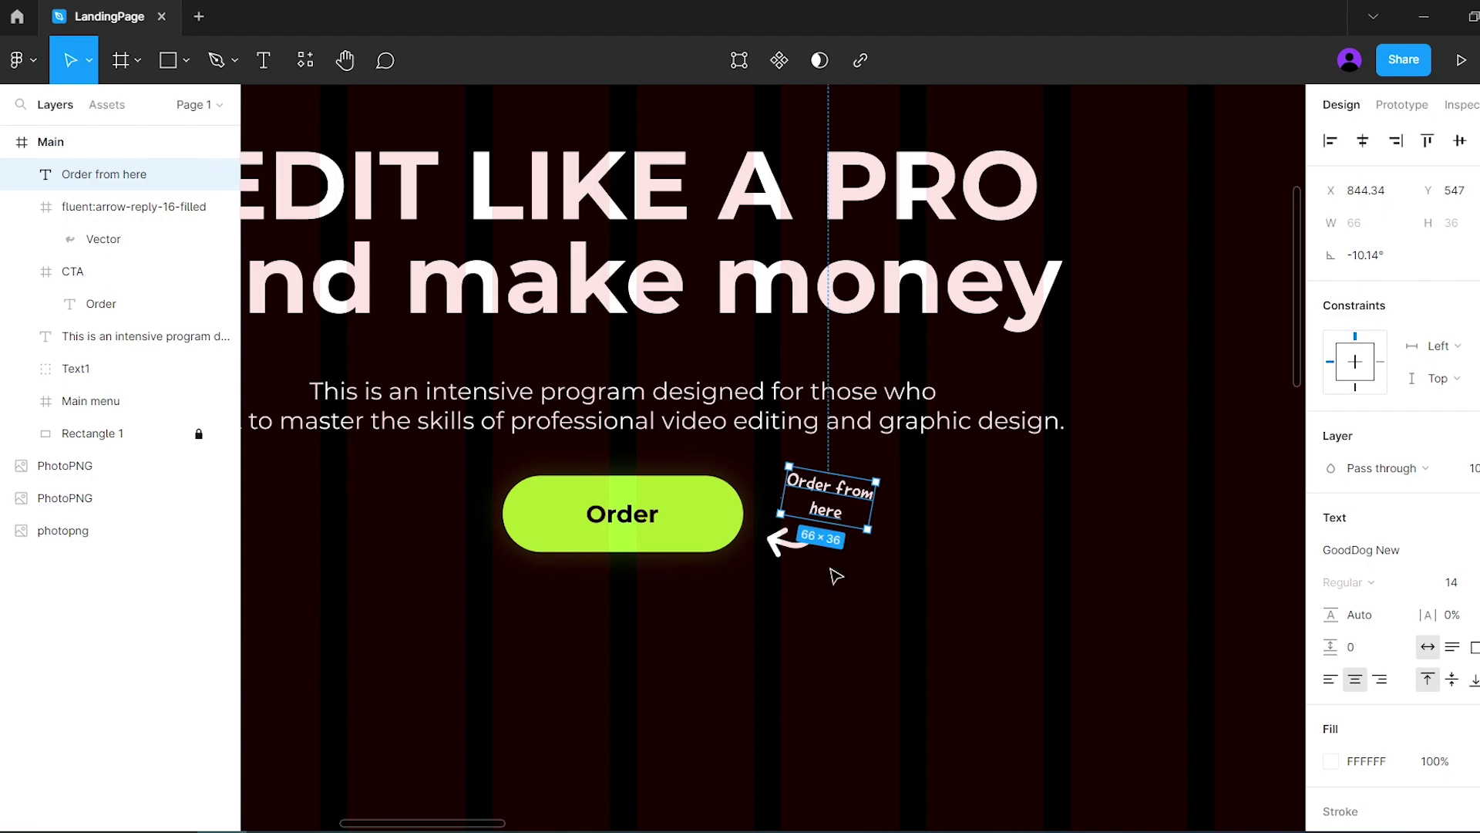
Step: Wrap the headline, description, Order button, arrow and note in a frame named Main text
{"action": "key", "text": "shift+1"}
{"action": "left_click_drag", "start_coordinate": [422, 348], "coordinate": [873, 613]}
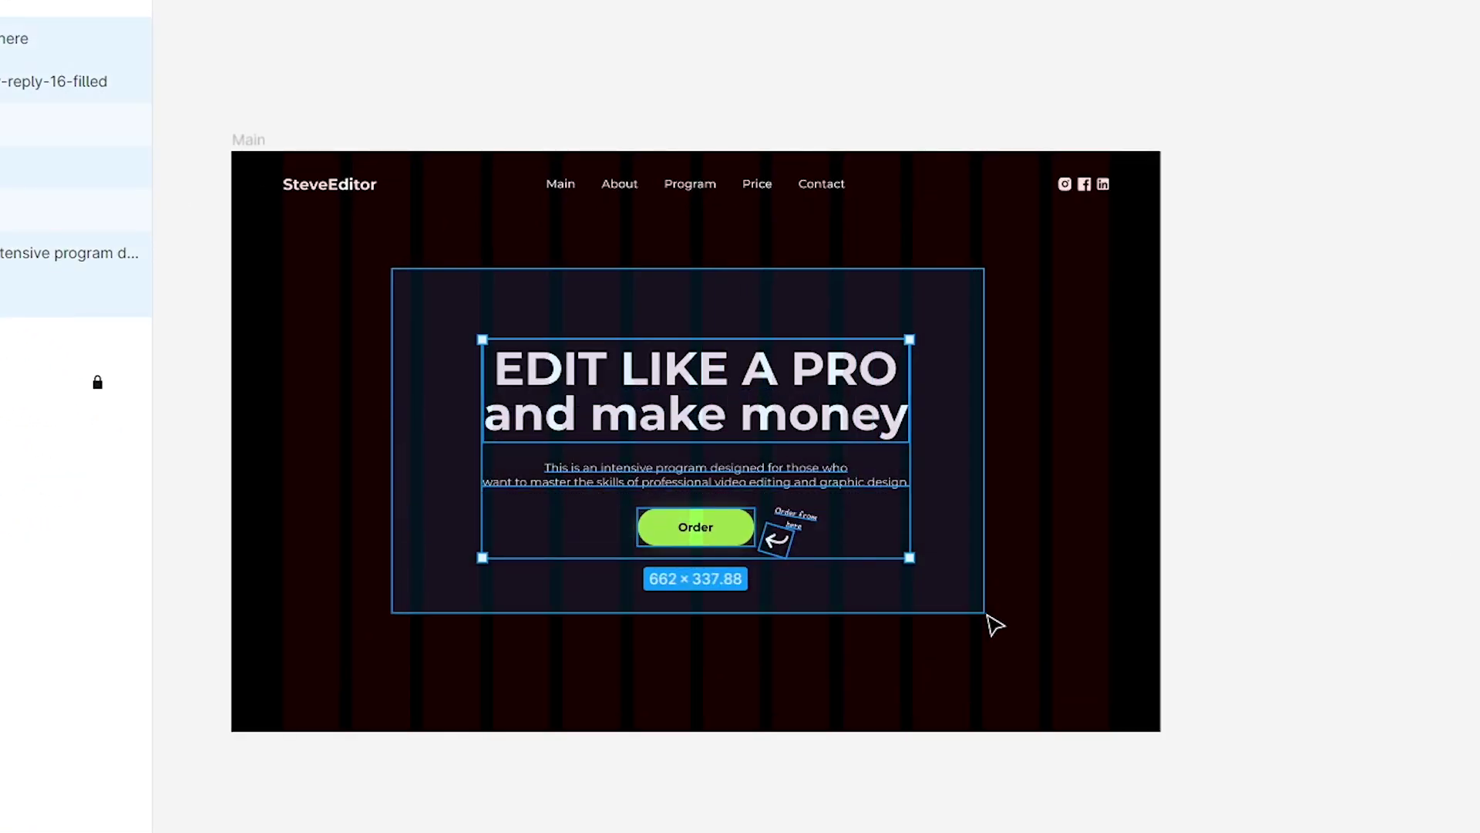
{"action": "left_click_drag", "start_coordinate": [992, 598], "coordinate": [430, 306]}
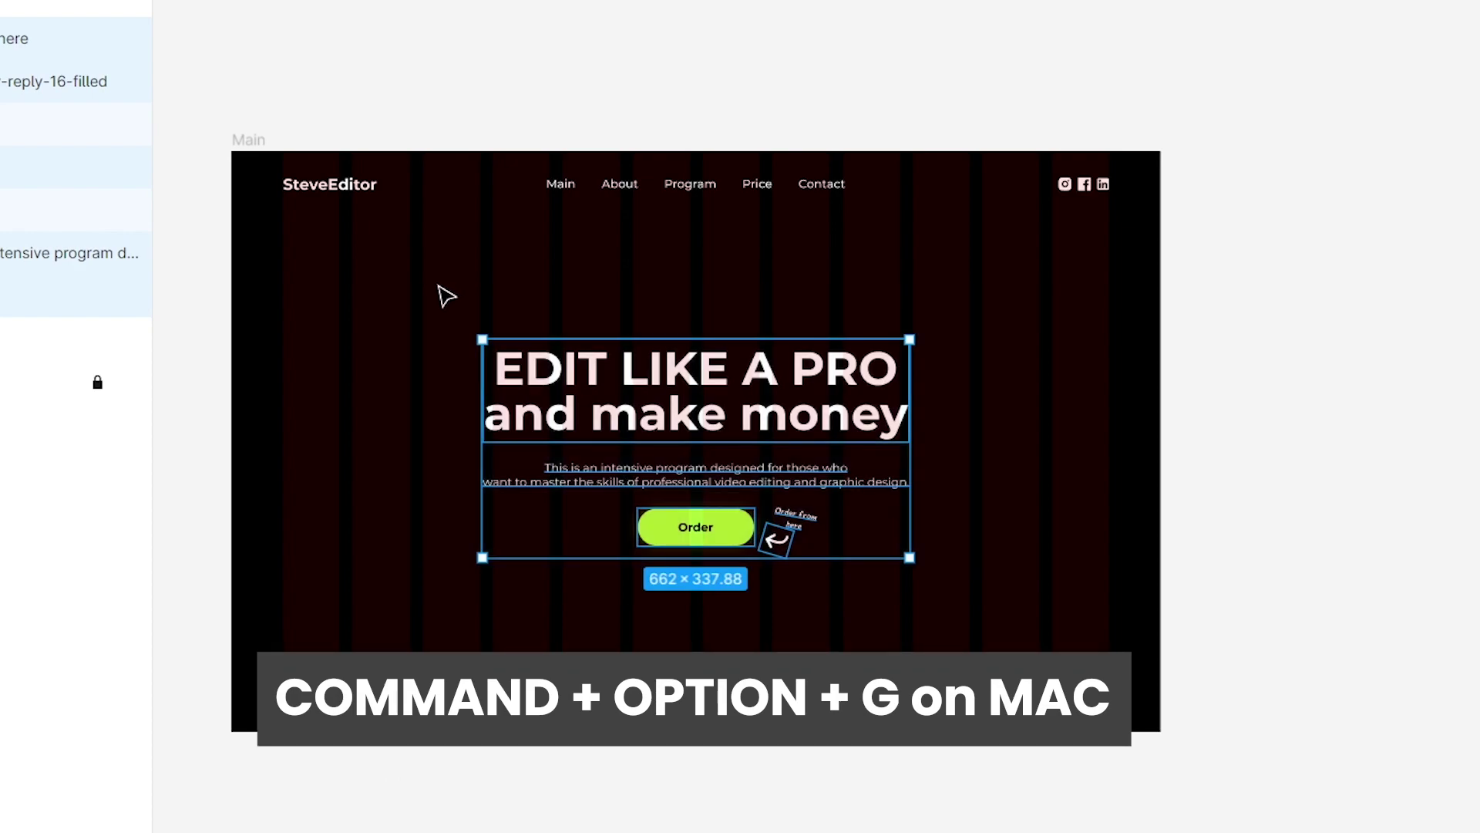
{"action": "key", "text": "ctrl+alt+g"}
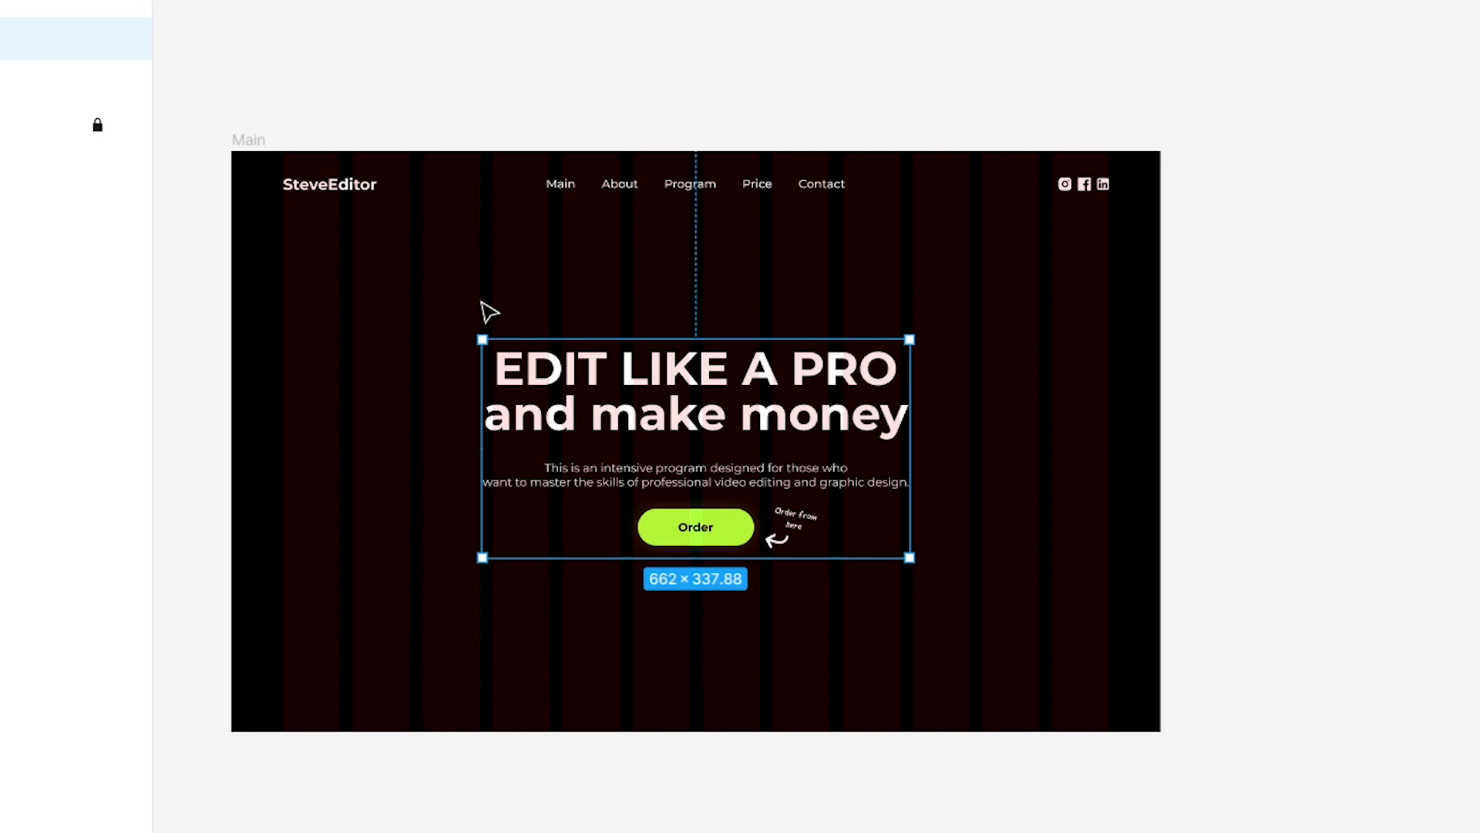
{"action": "double_click", "coordinate": [132, 224]}
{"action": "type", "text": "Main text"}
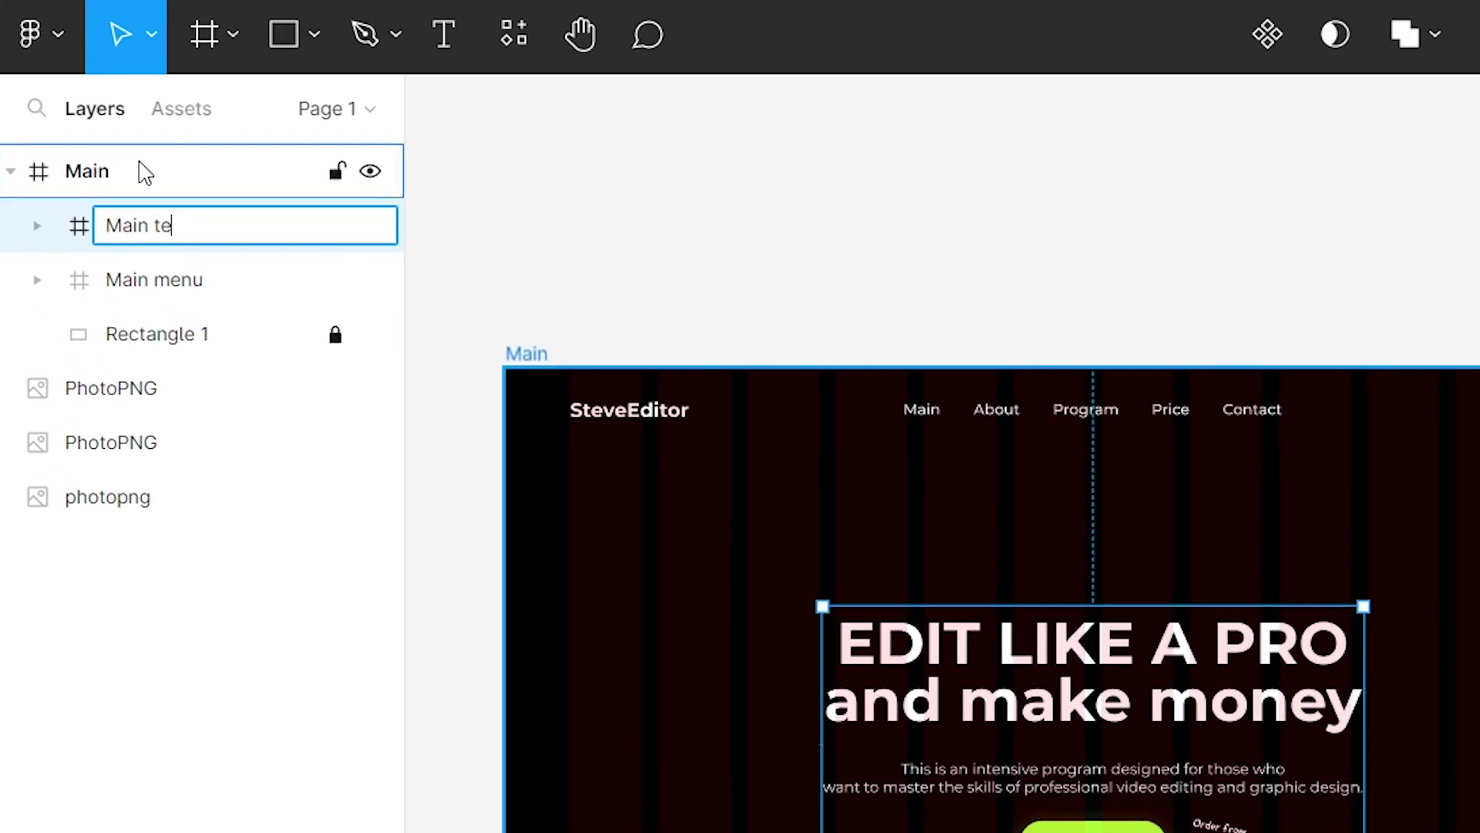
{"action": "key", "text": "Return"}
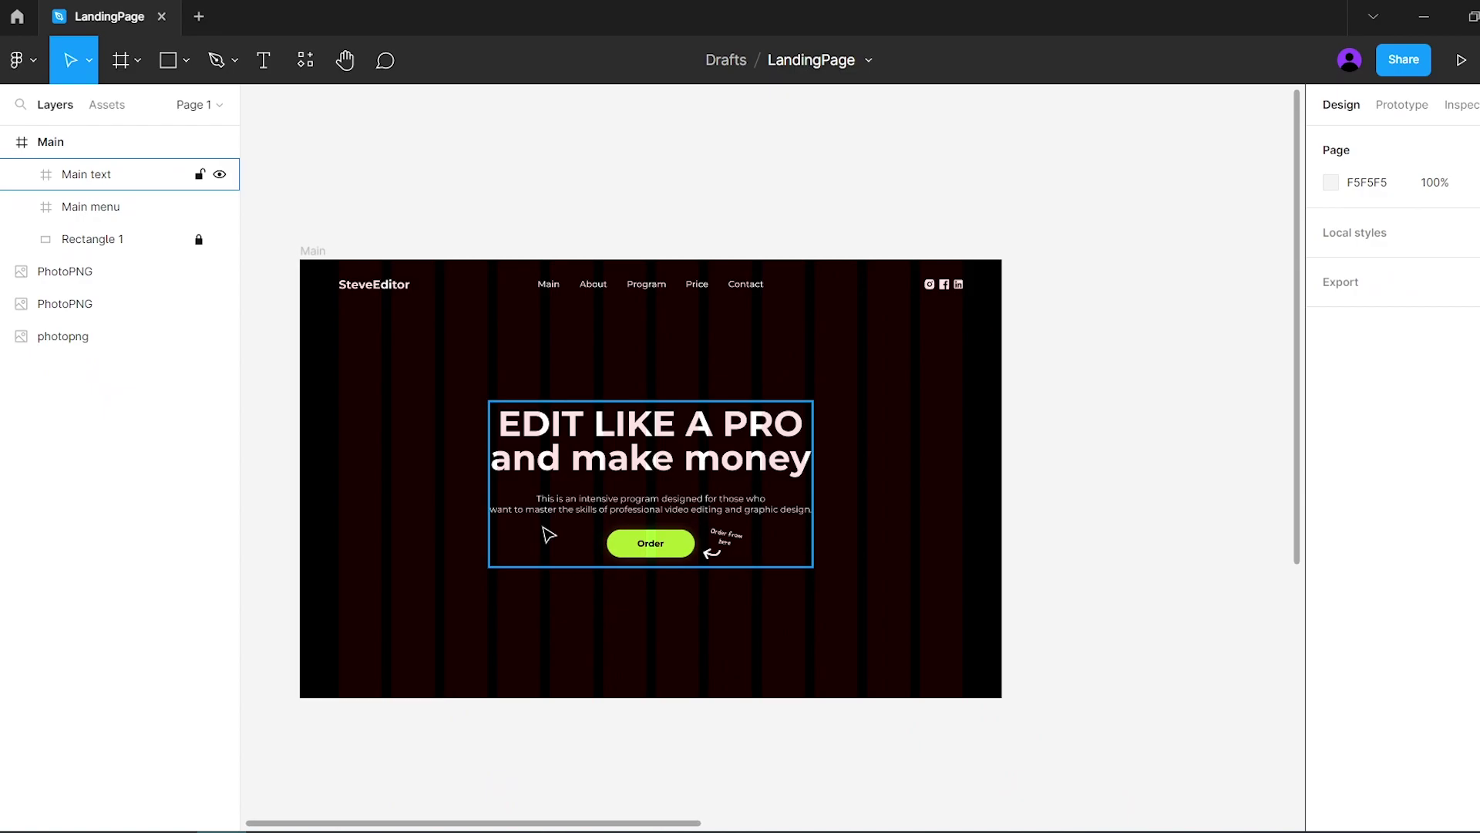
Step: Create a 350×80 frame below the hero, filled dark grey 181818
{"action": "scroll", "scroll_direction": "down", "scroll_amount": 3}
{"action": "key", "text": "f"}
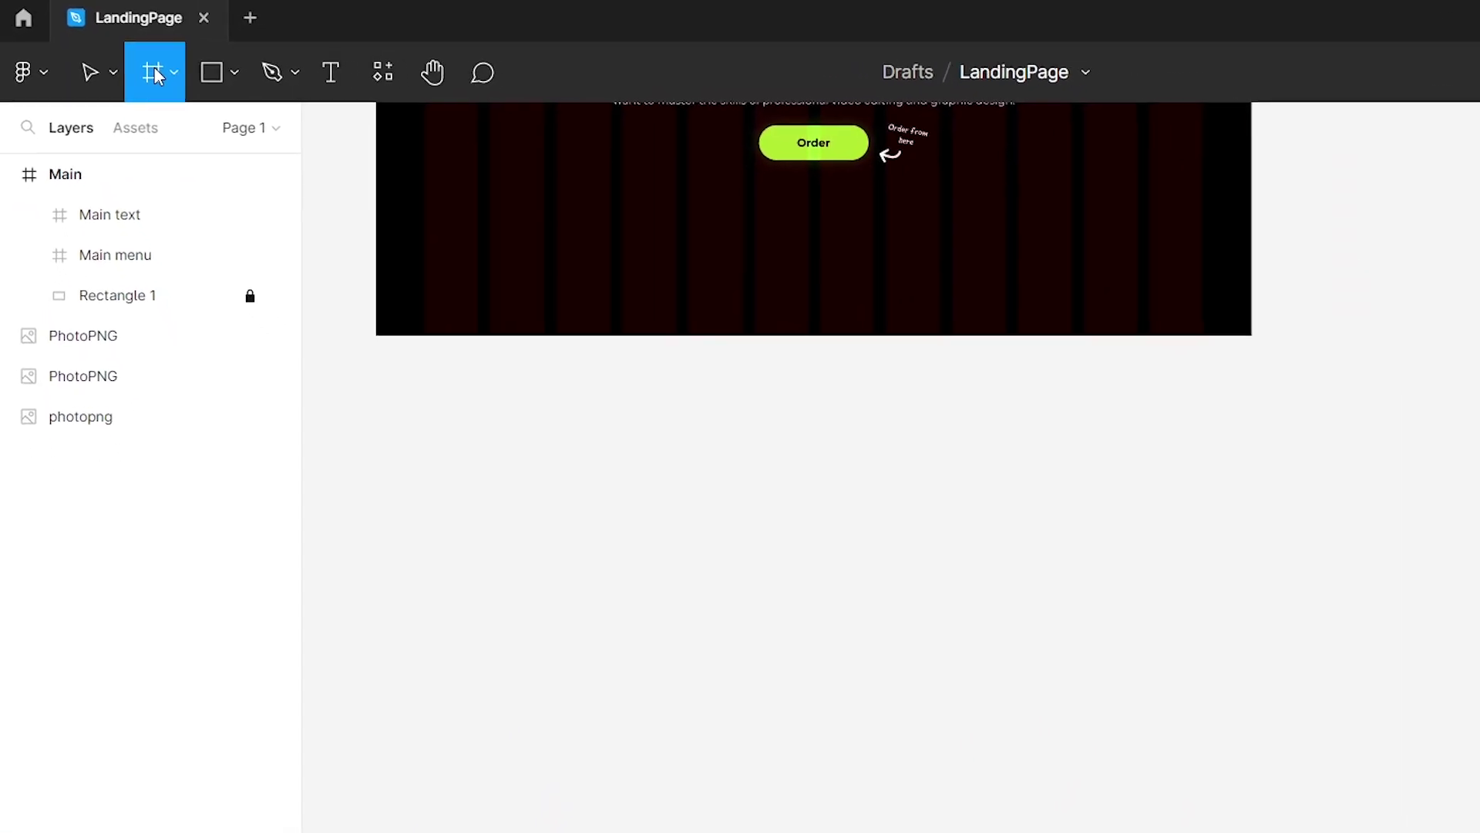
{"action": "left_click", "coordinate": [531, 360]}
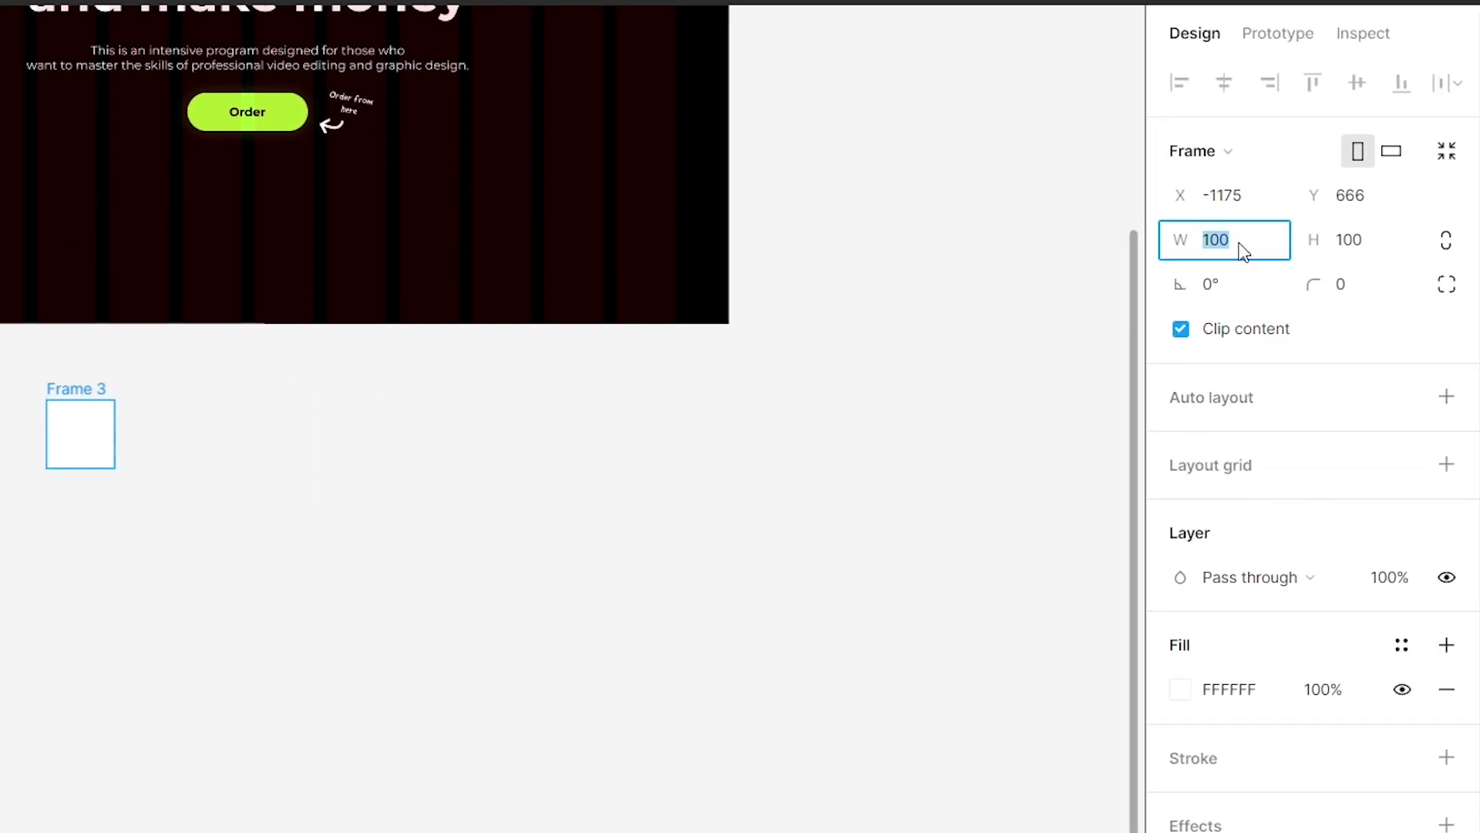
{"action": "type", "text": "350"}
{"action": "left_click", "coordinate": [1344, 239]}
{"action": "type", "text": "80"}
{"action": "left_click", "coordinate": [1233, 692]}
{"action": "type", "text": "181818"}
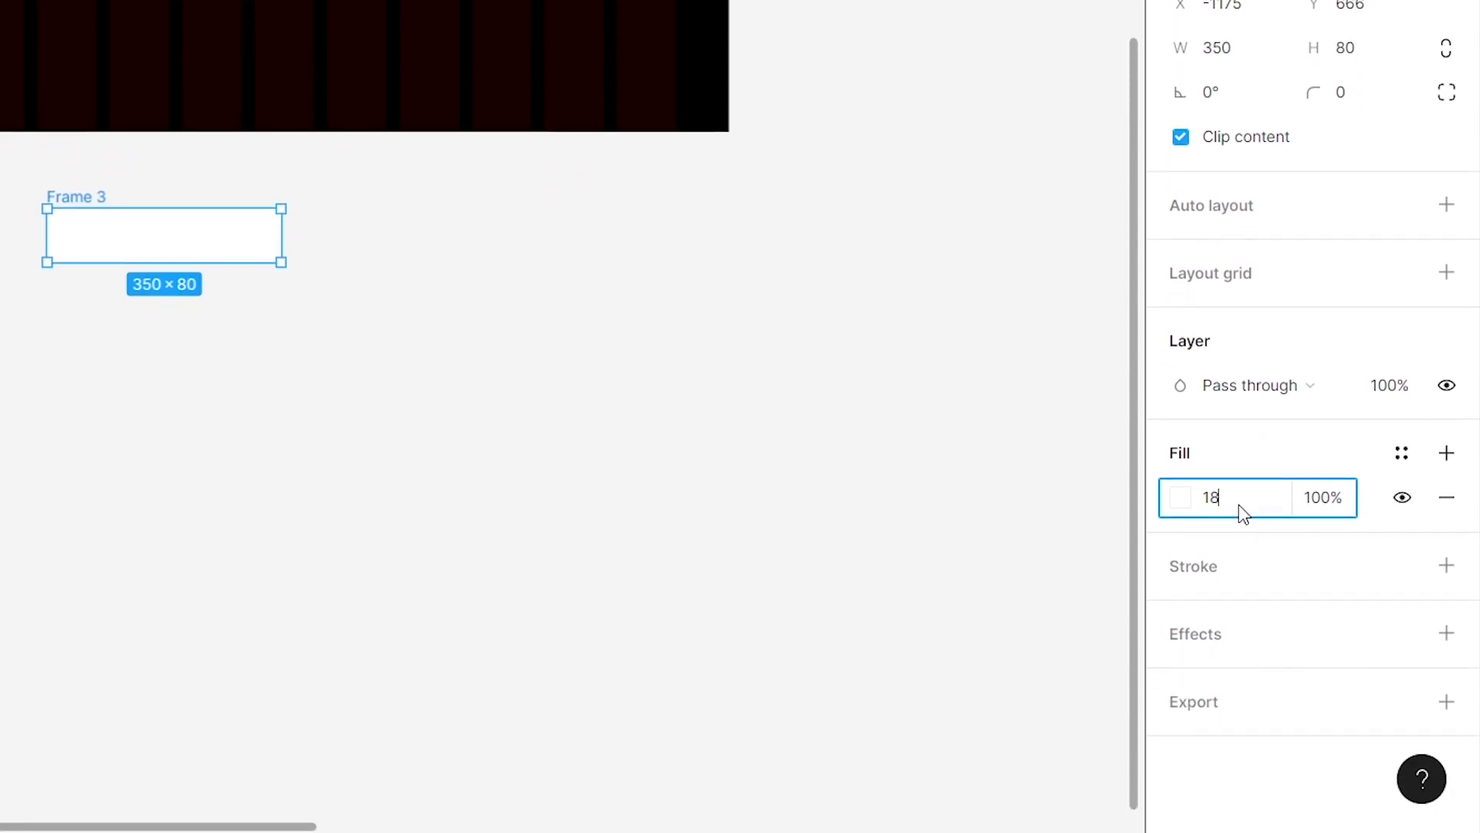
{"action": "key", "text": "Return"}
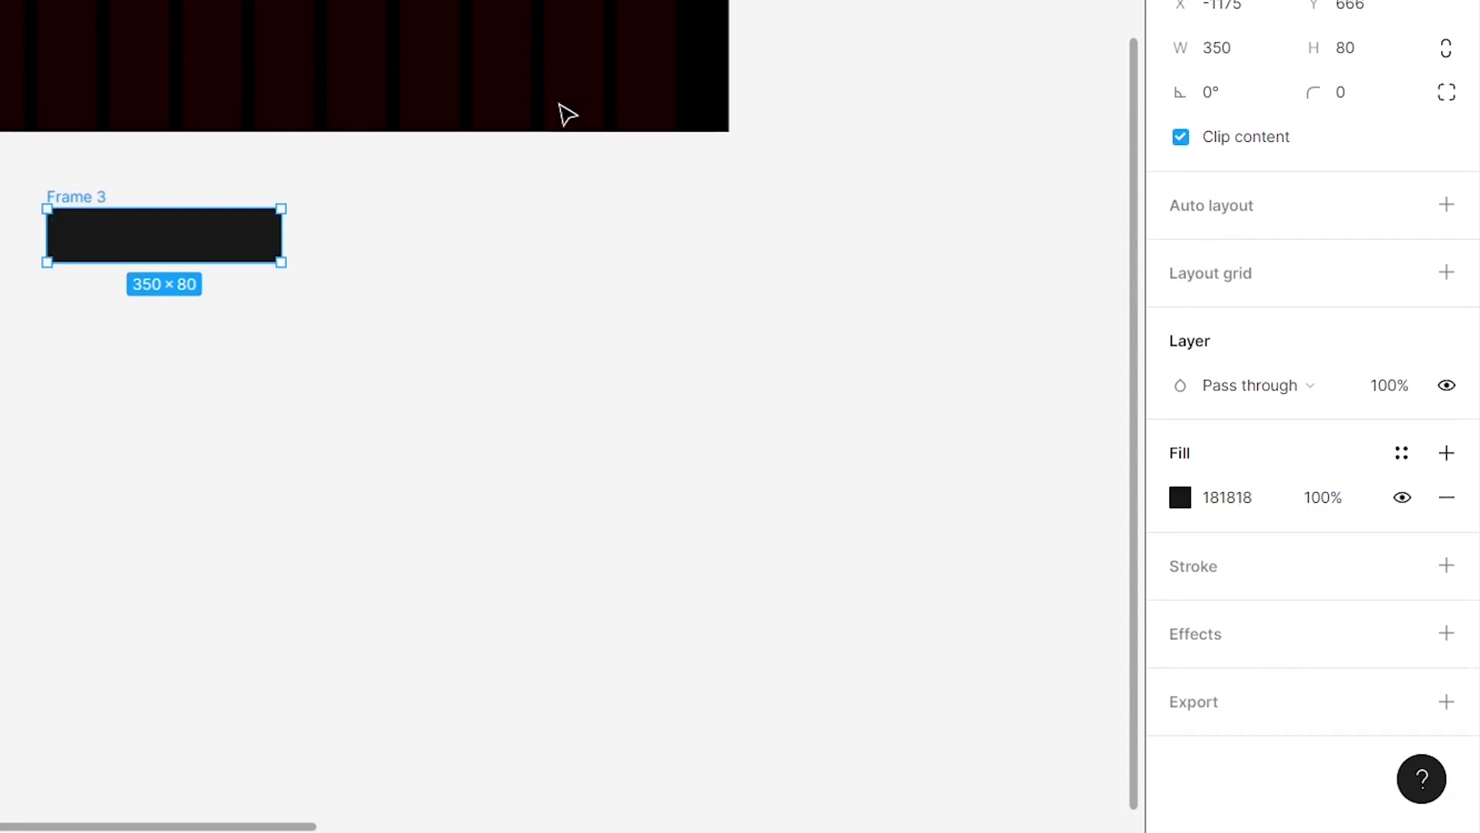
Step: Give the dark frame a black drop shadow at 50% opacity, blur 5, Y 7
{"action": "scroll", "scroll_direction": "up", "scroll_amount": 3}
{"action": "scroll", "scroll_direction": "up", "scroll_amount": 3}
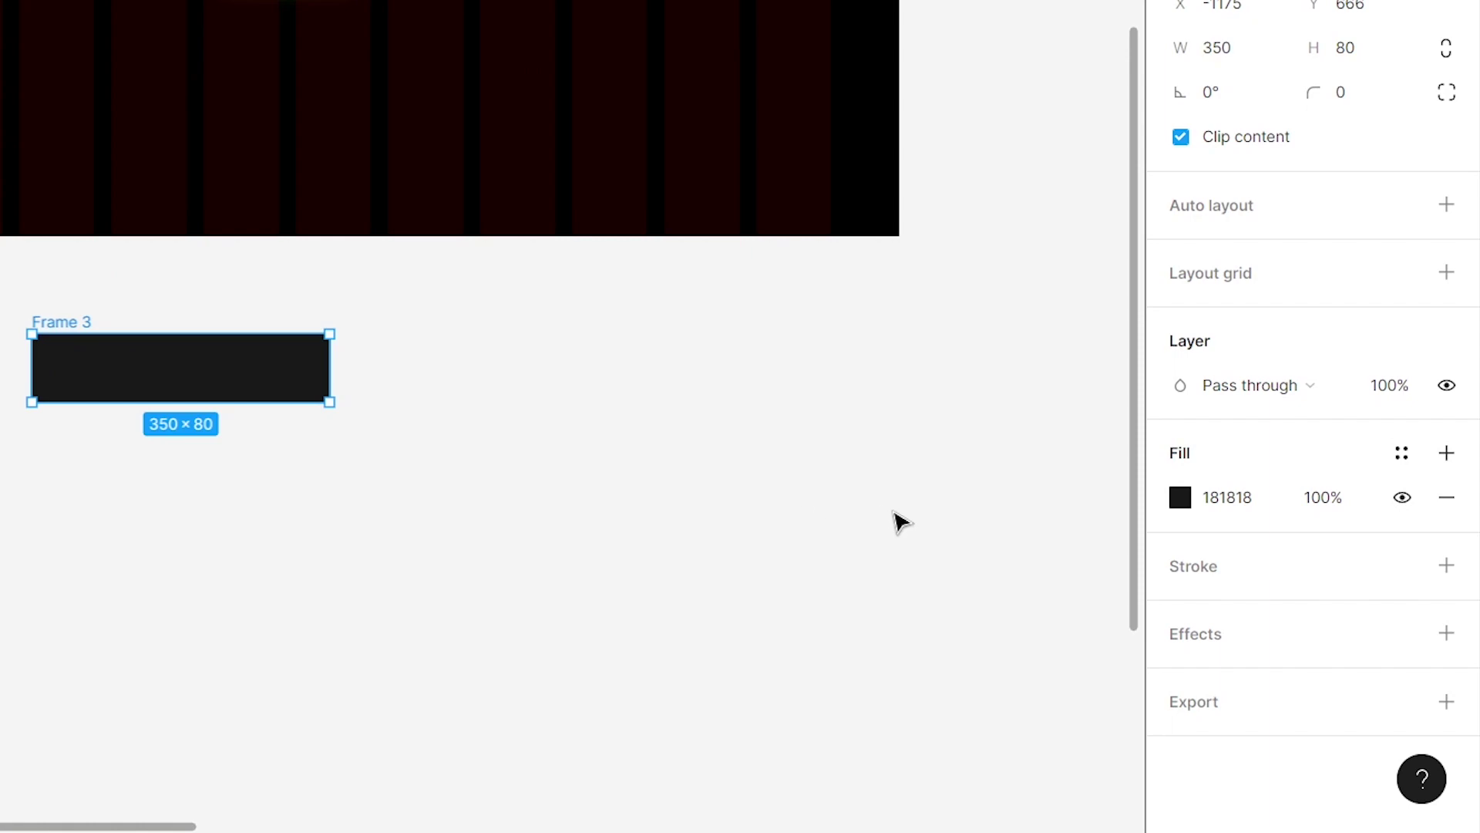
{"action": "left_click", "coordinate": [1202, 634]}
{"action": "left_click", "coordinate": [1179, 678]}
{"action": "left_click", "coordinate": [987, 783]}
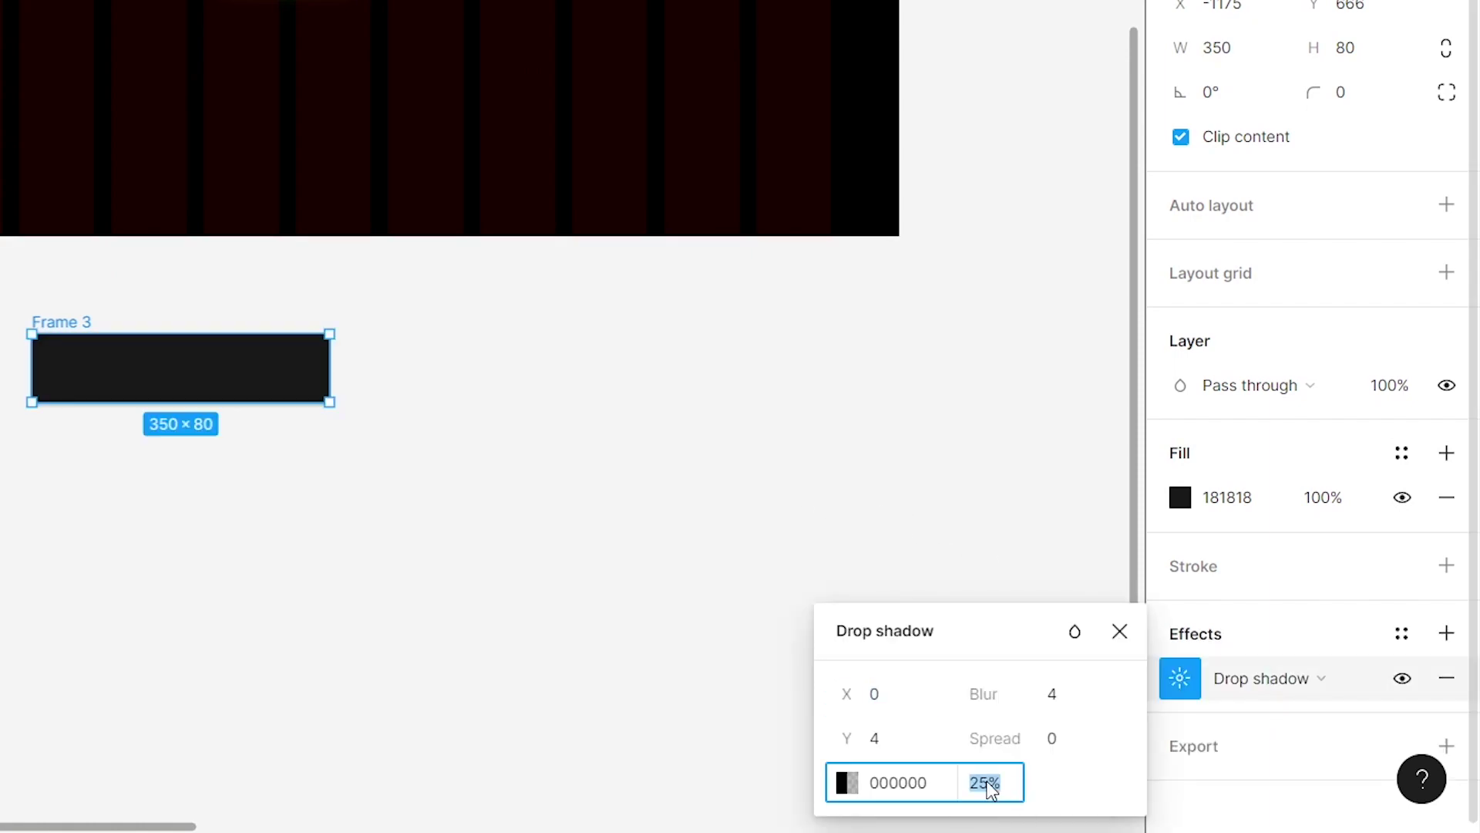
{"action": "type", "text": "50"}
{"action": "left_click", "coordinate": [1057, 696]}
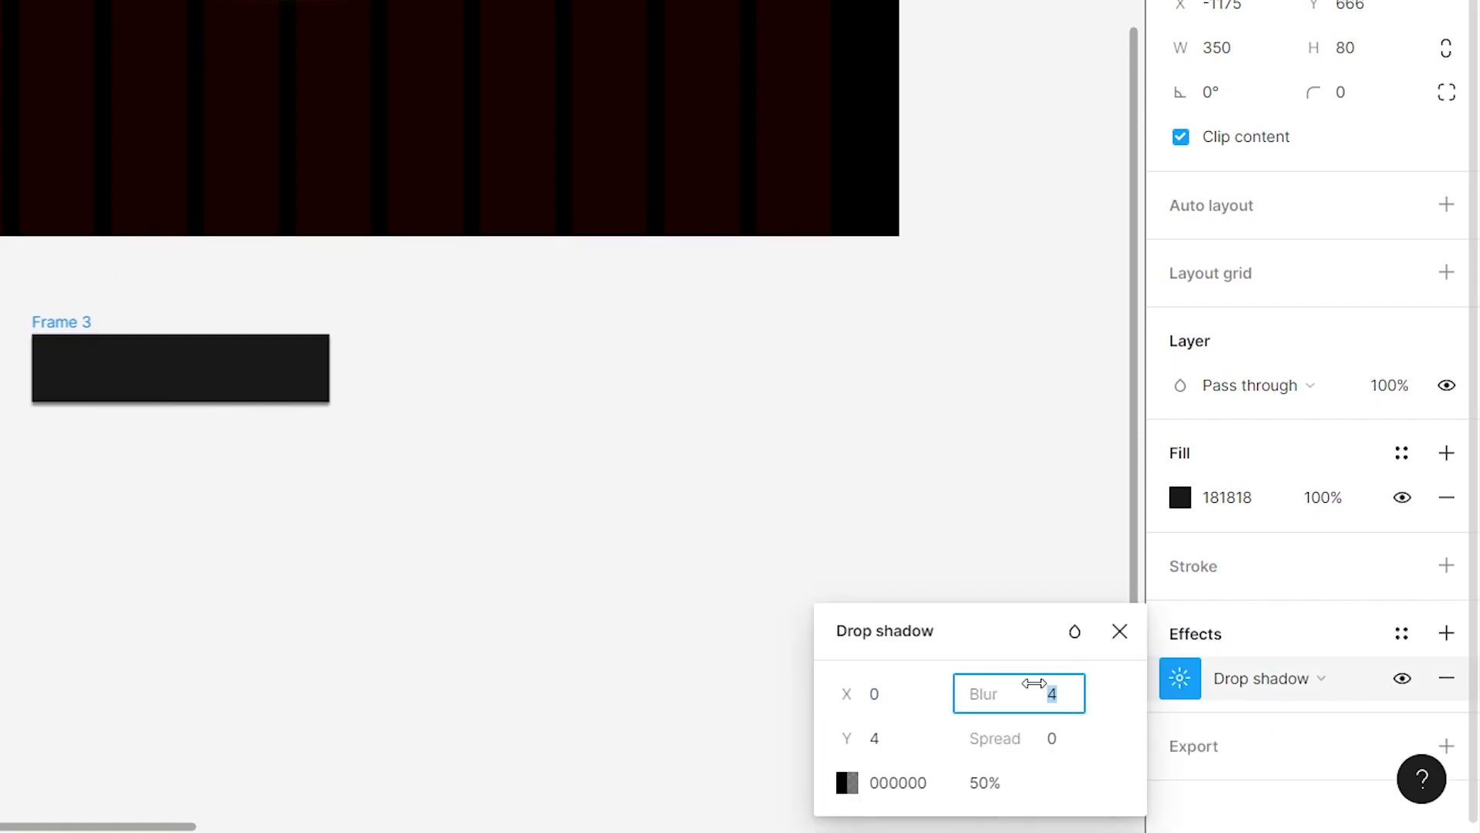
{"action": "left_click", "coordinate": [881, 692]}
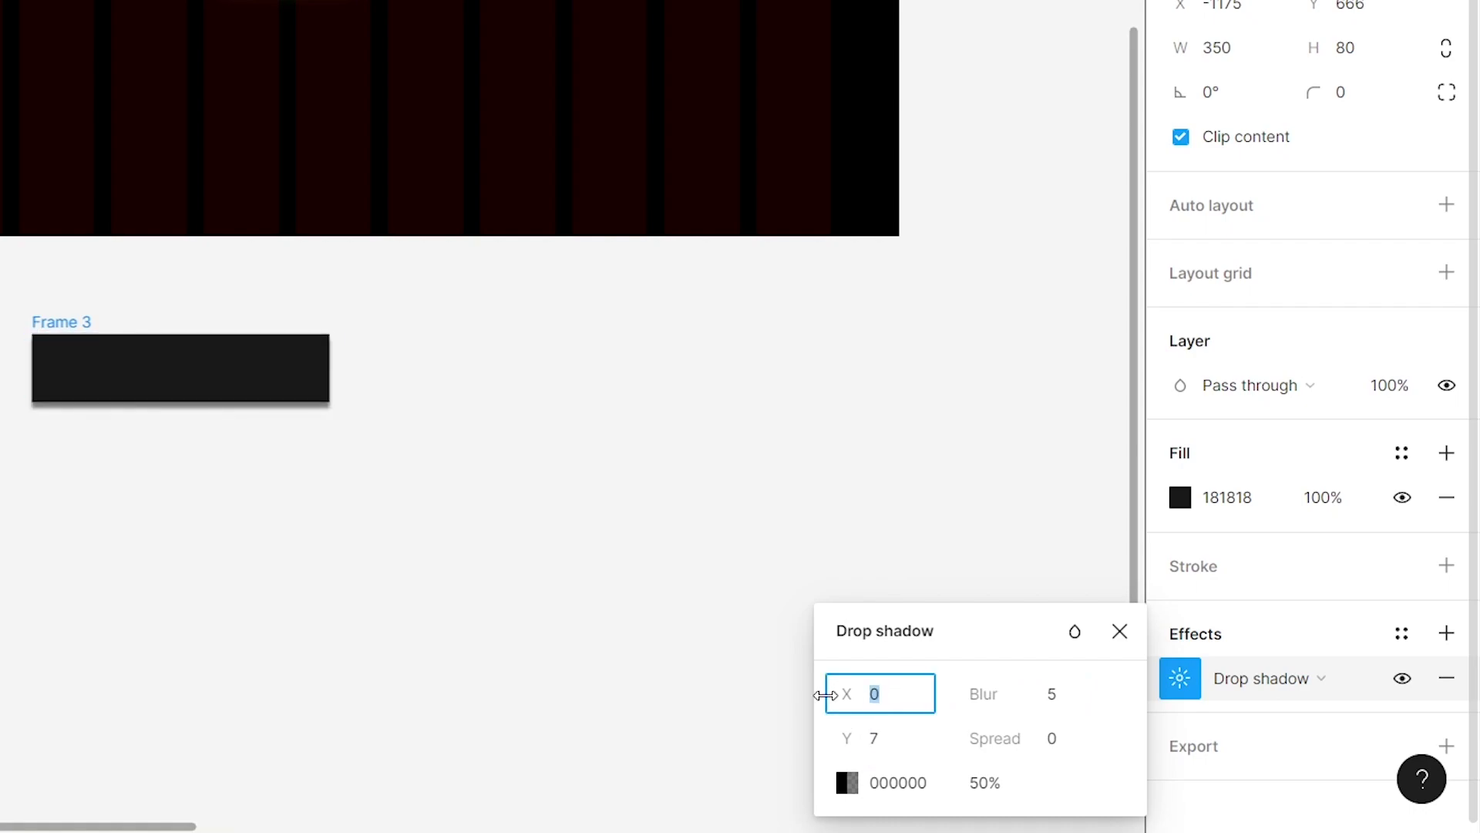
{"action": "type", "text": "7"}
{"action": "left_click", "coordinate": [910, 531]}
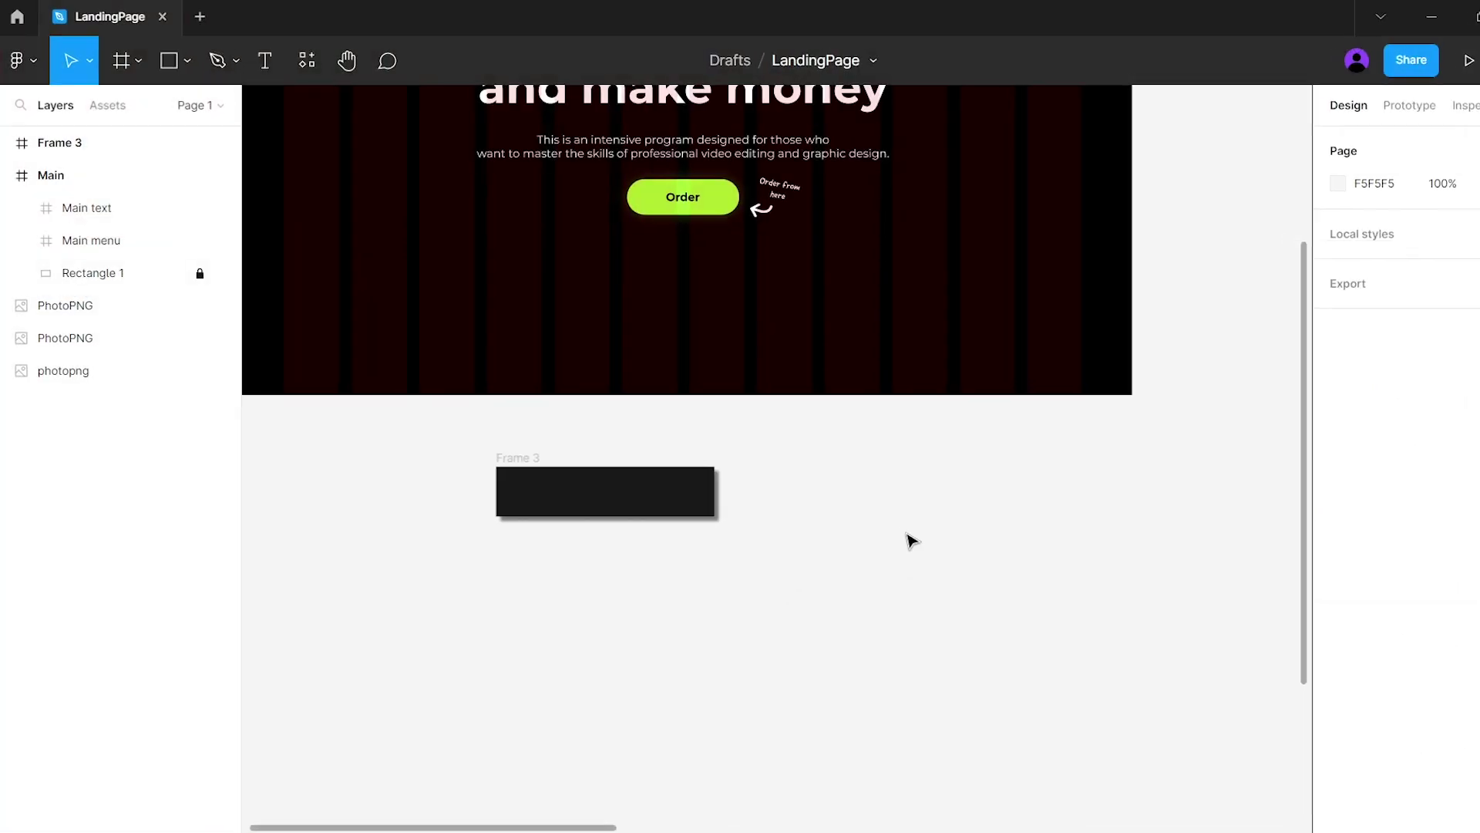
Step: Import a purple Premiere Pro icon from Iconify and place it, enlarged, inside Frame 3
{"action": "left_click", "coordinate": [307, 69]}
{"action": "left_click", "coordinate": [784, 353]}
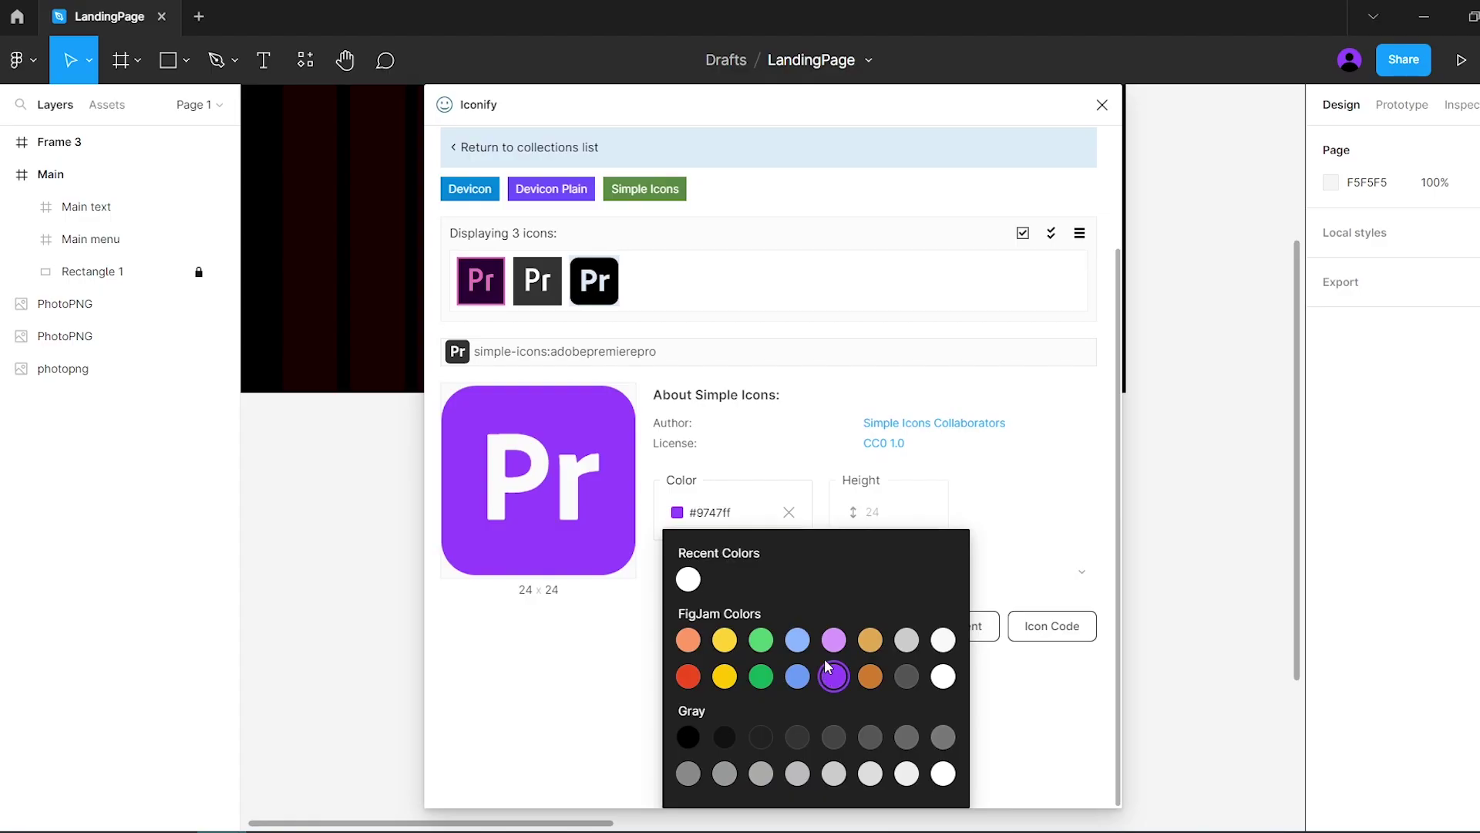
{"action": "left_click", "coordinate": [864, 675]}
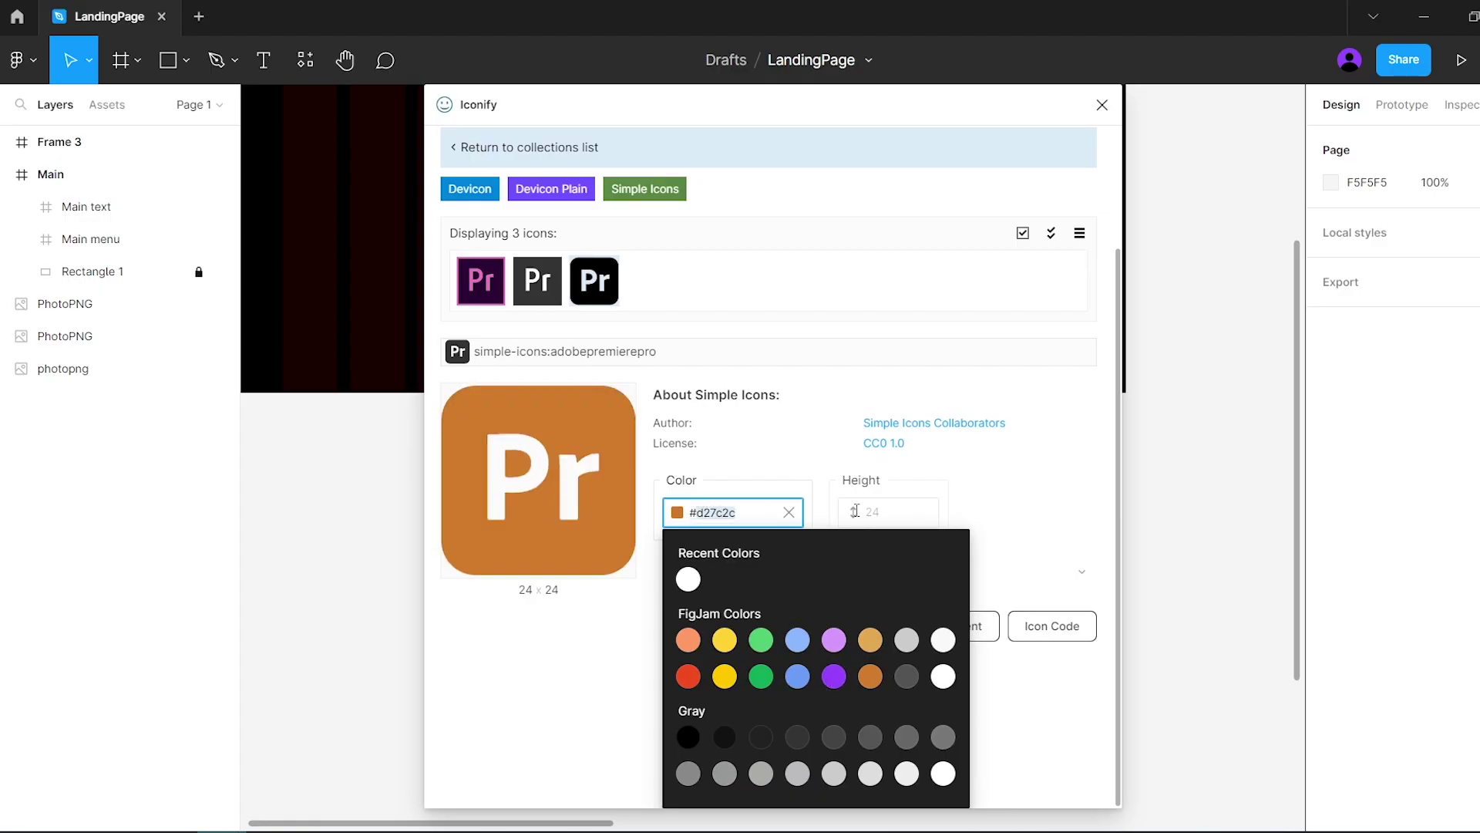
{"action": "type", "text": "9747ff"}
{"action": "left_click", "coordinate": [796, 770]}
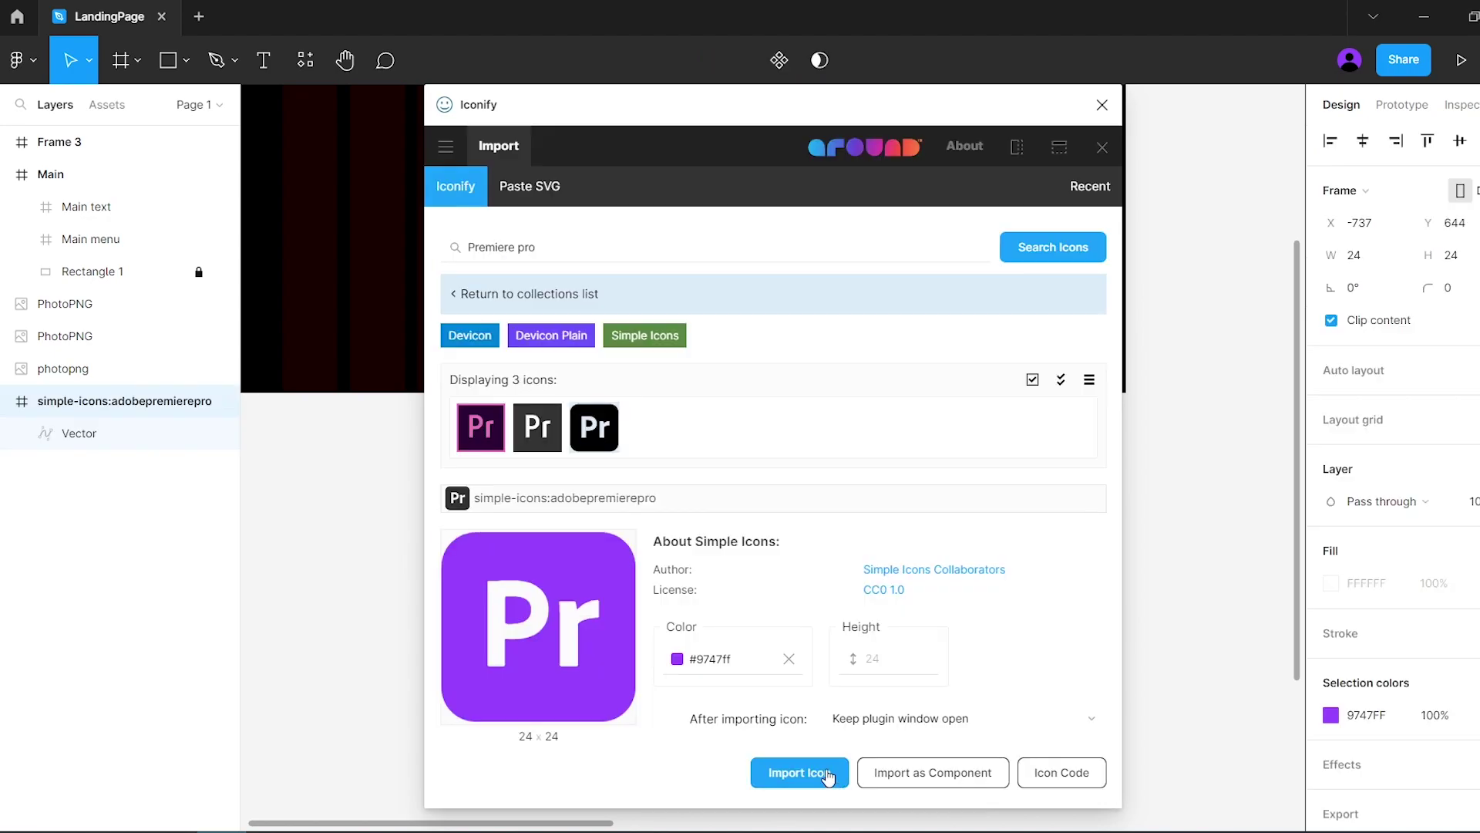
{"action": "left_click_drag", "start_coordinate": [616, 505], "coordinate": [549, 509]}
{"action": "scroll", "scroll_direction": "up", "scroll_amount": 3}
{"action": "left_click", "coordinate": [628, 634]}
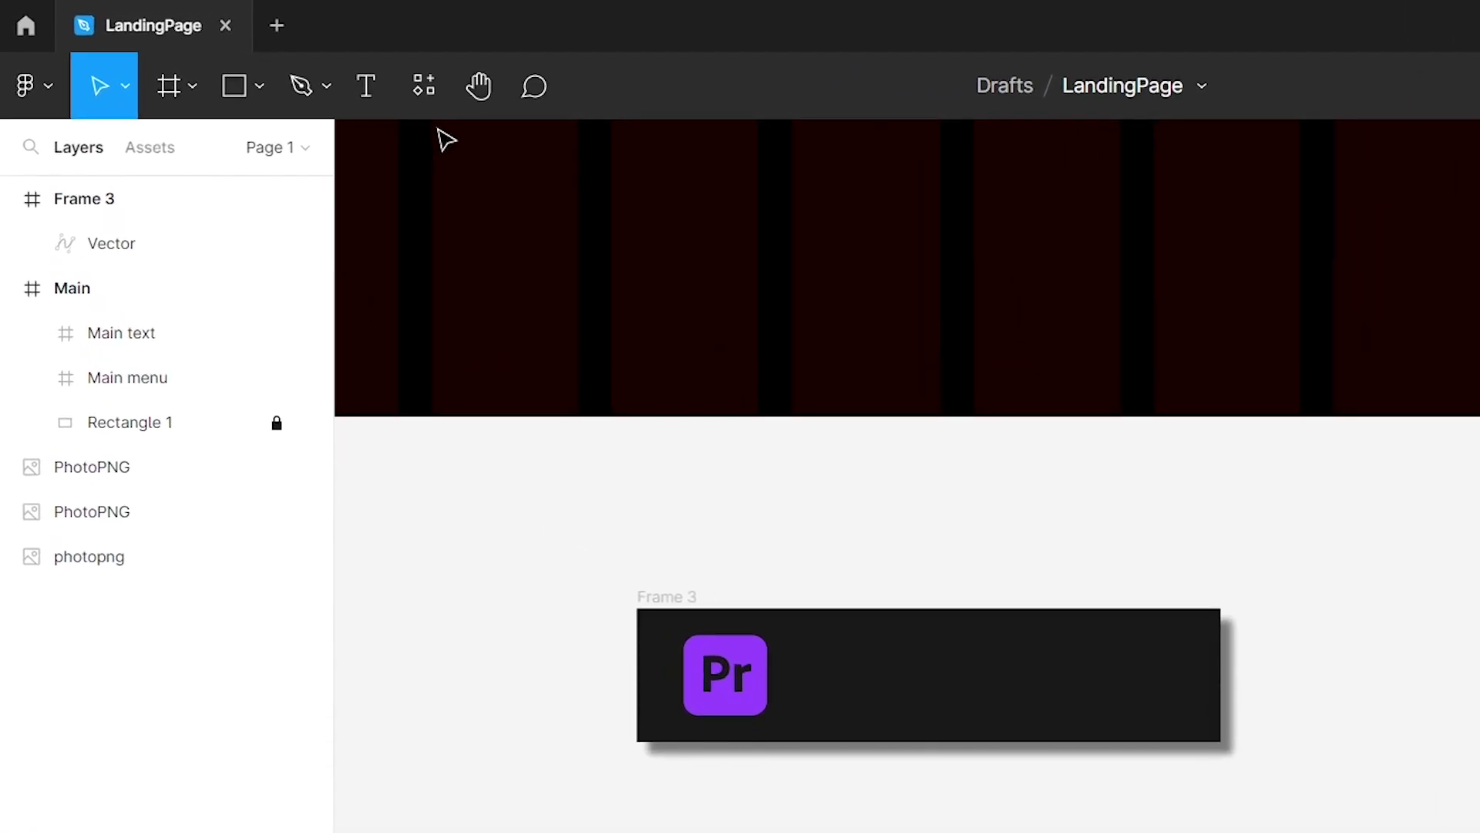
Step: Add a white 'Premiere Pro' label in Roboto 24 beside the icon
{"action": "left_click", "coordinate": [366, 85]}
{"action": "left_click", "coordinate": [619, 503]}
{"action": "type", "text": "Premiere Pro"}
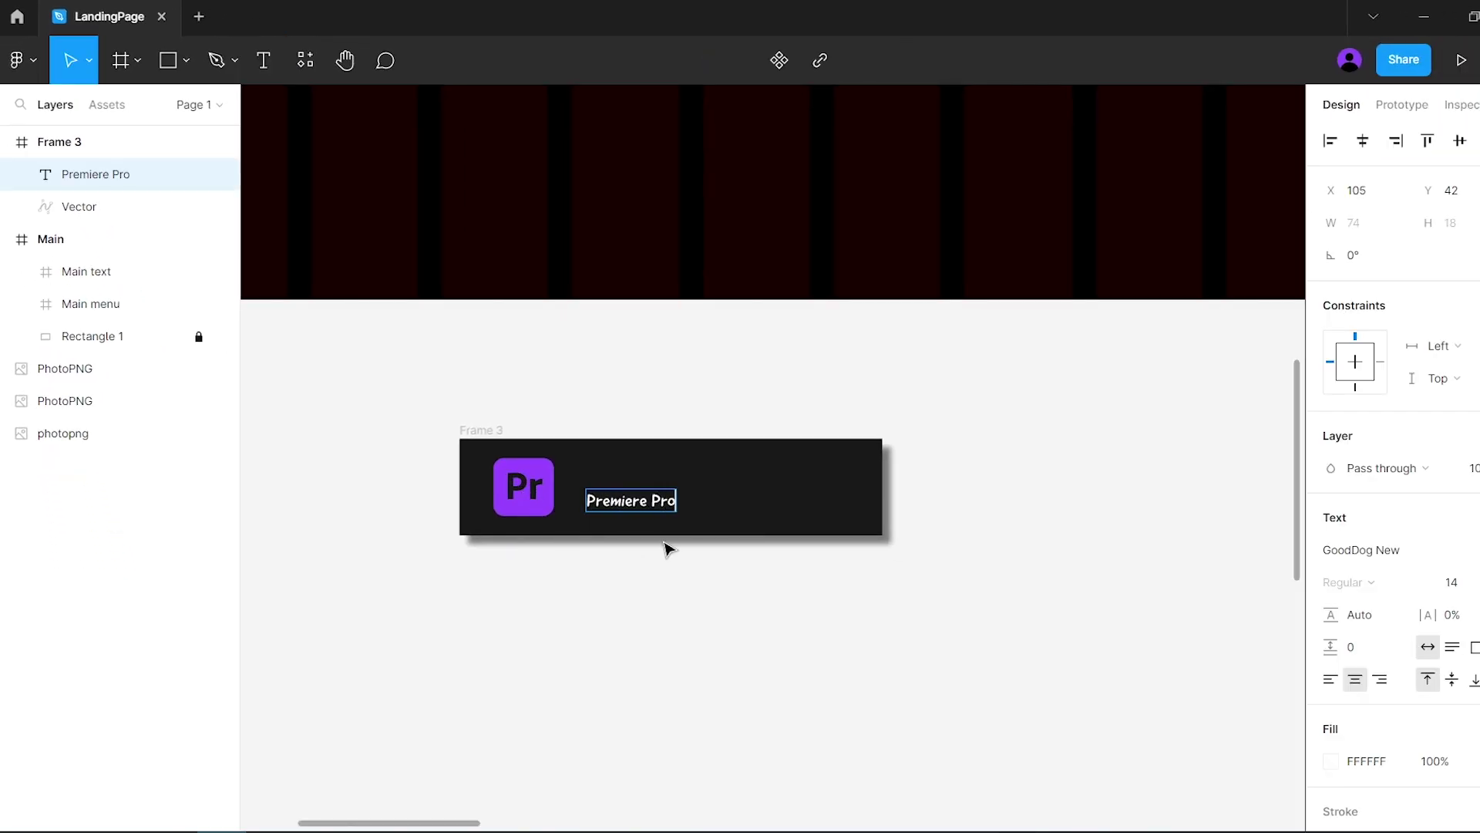
{"action": "key", "text": "ctrl+a"}
{"action": "left_click", "coordinate": [1359, 549]}
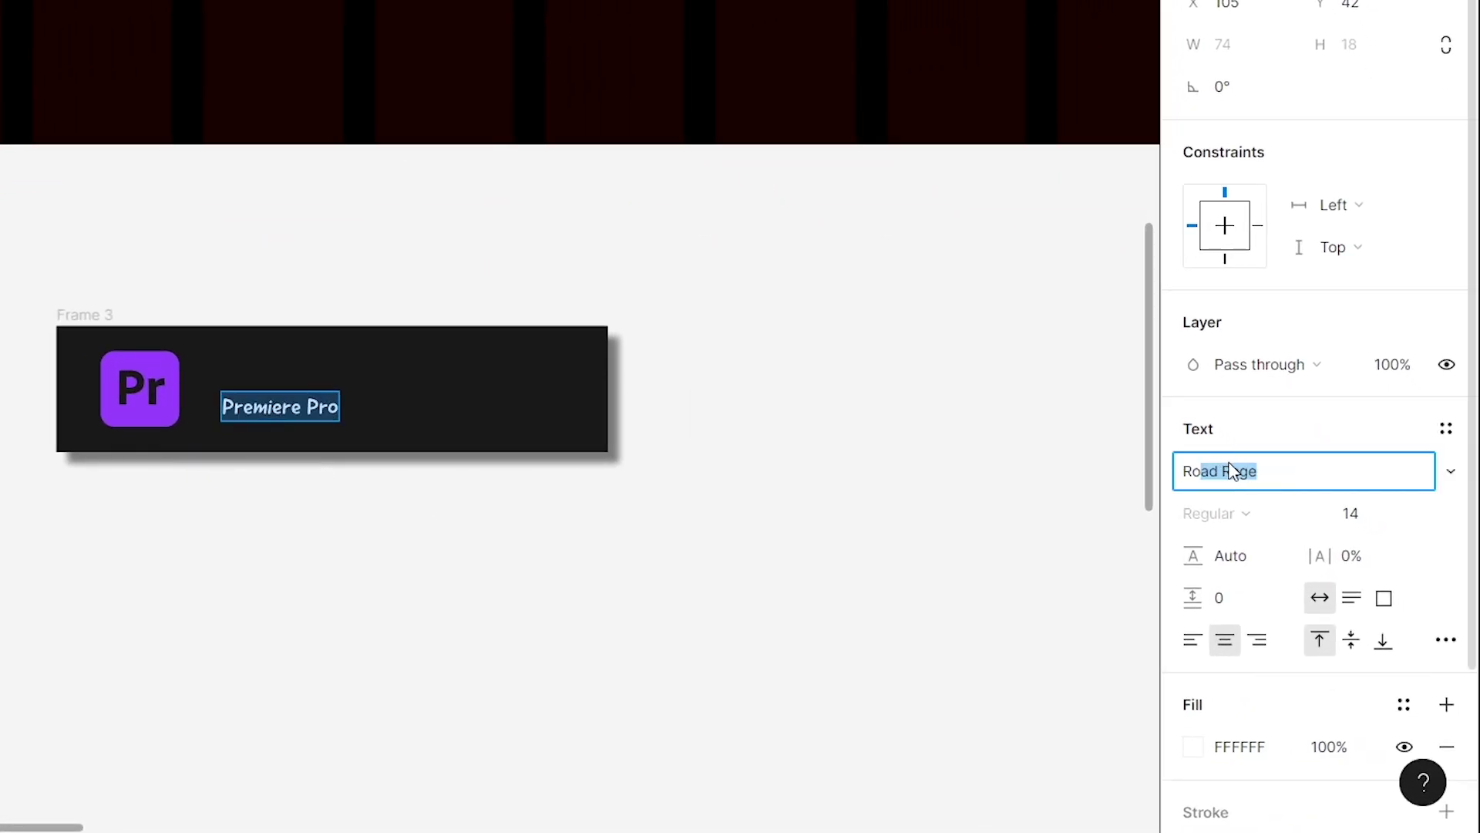
{"action": "key", "text": "Return"}
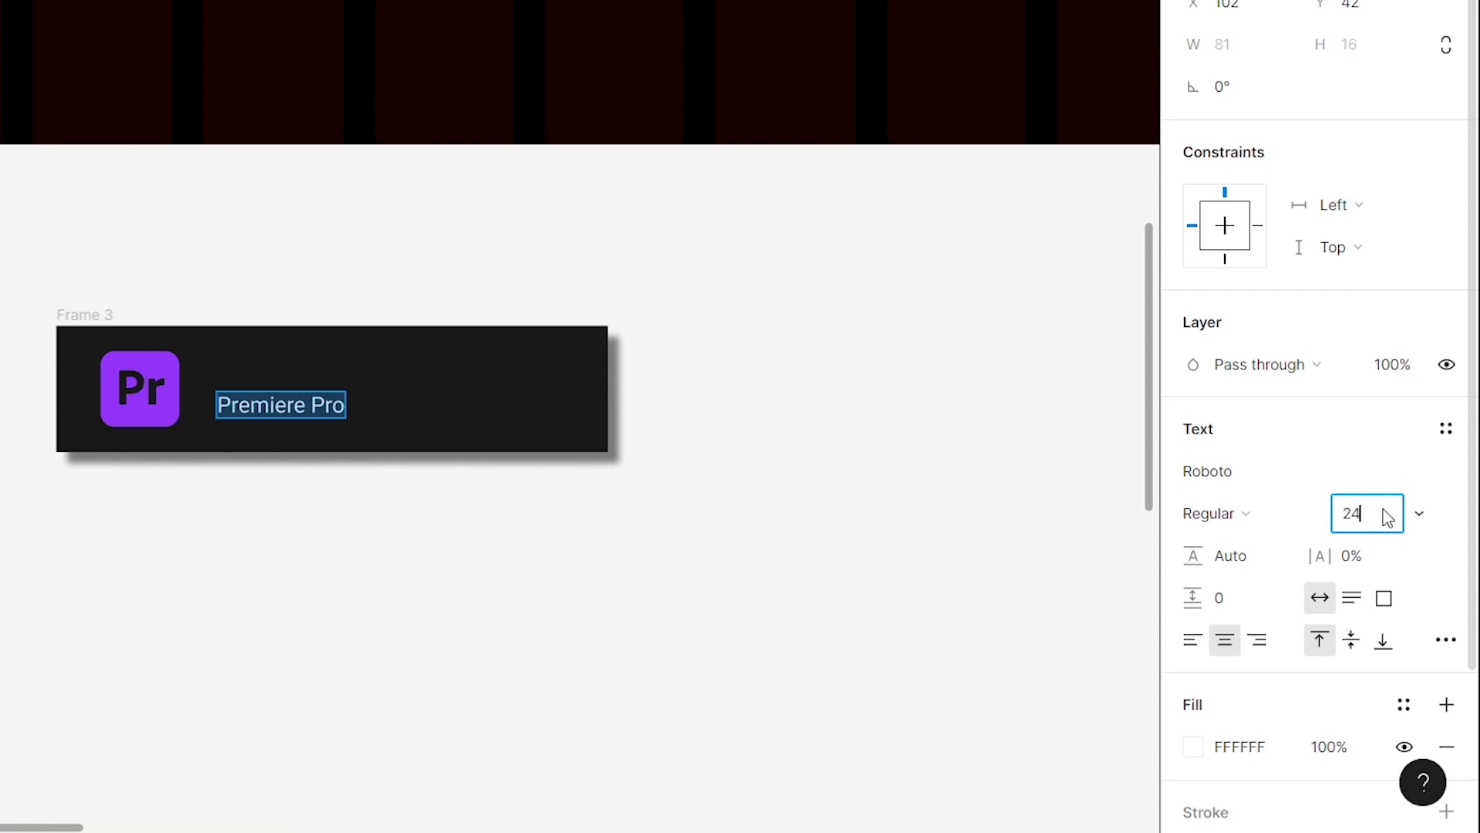
{"action": "key", "text": "Return"}
{"action": "key", "text": "Escape"}
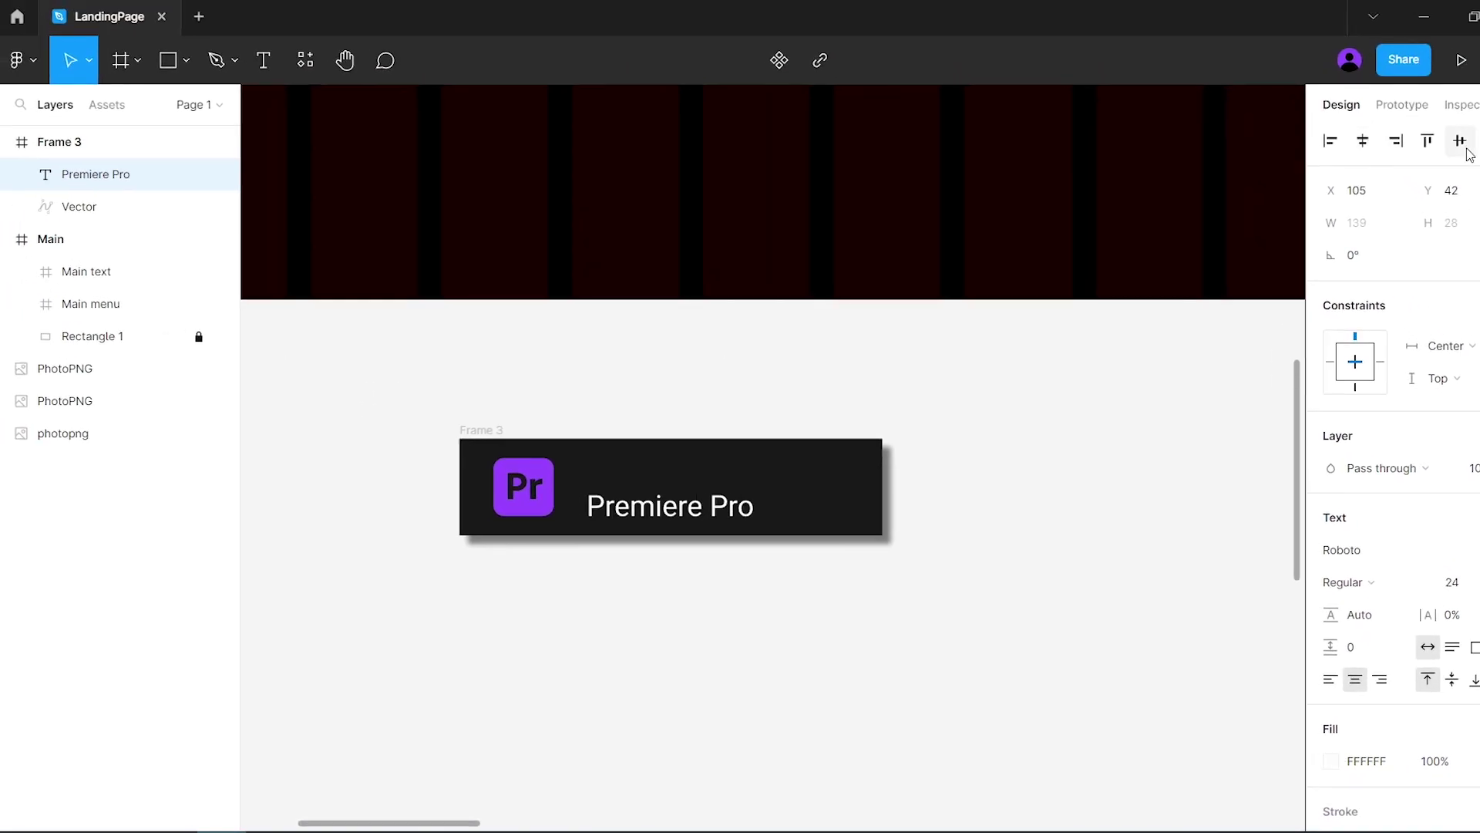
Step: Centre the label vertically and add a white maki:cross icon from Iconify at the card's right end
{"action": "left_click", "coordinate": [1465, 146]}
{"action": "key", "text": "Escape"}
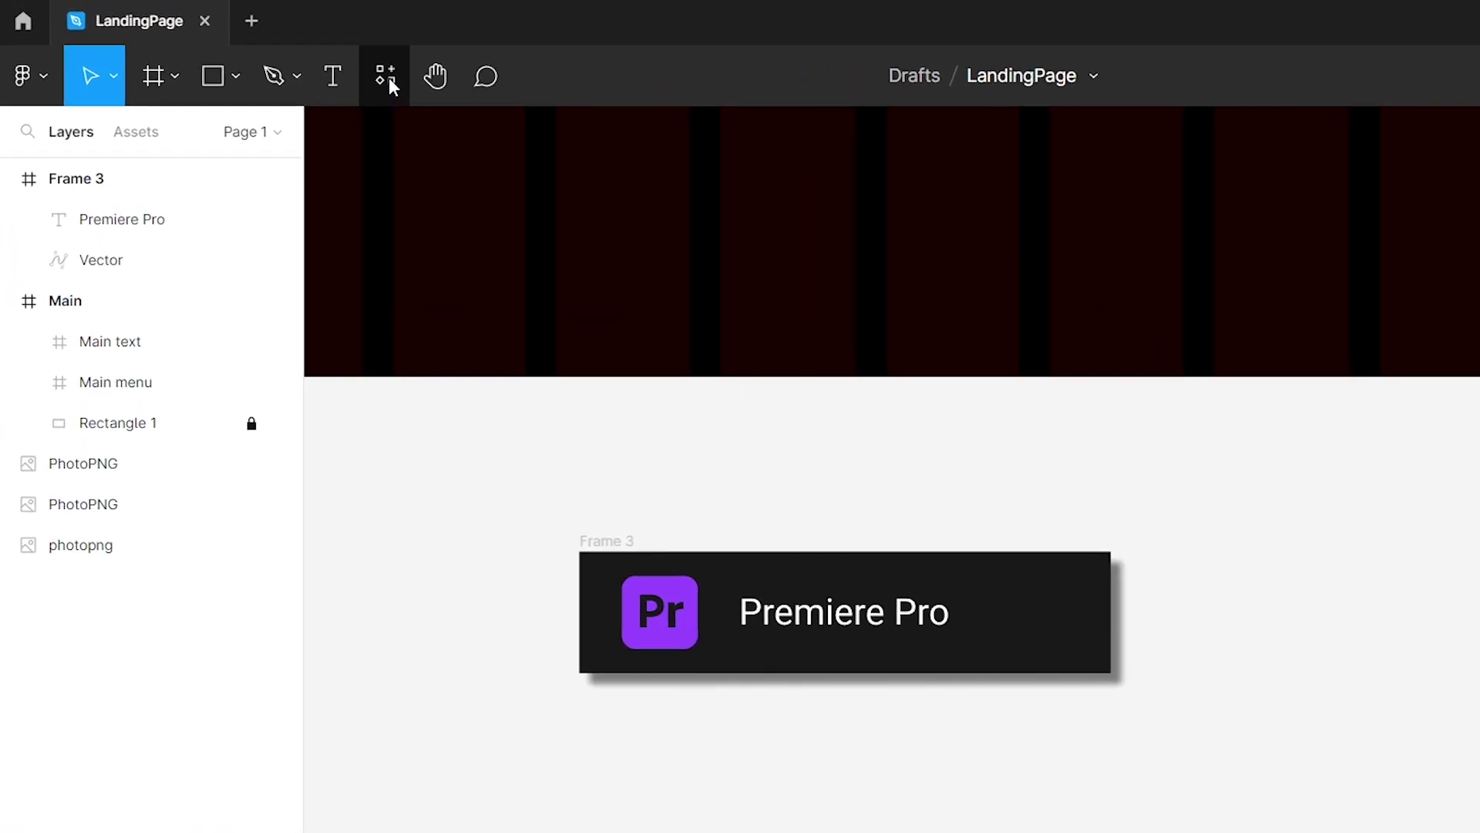
{"action": "left_click", "coordinate": [387, 77]}
{"action": "left_click", "coordinate": [719, 310]}
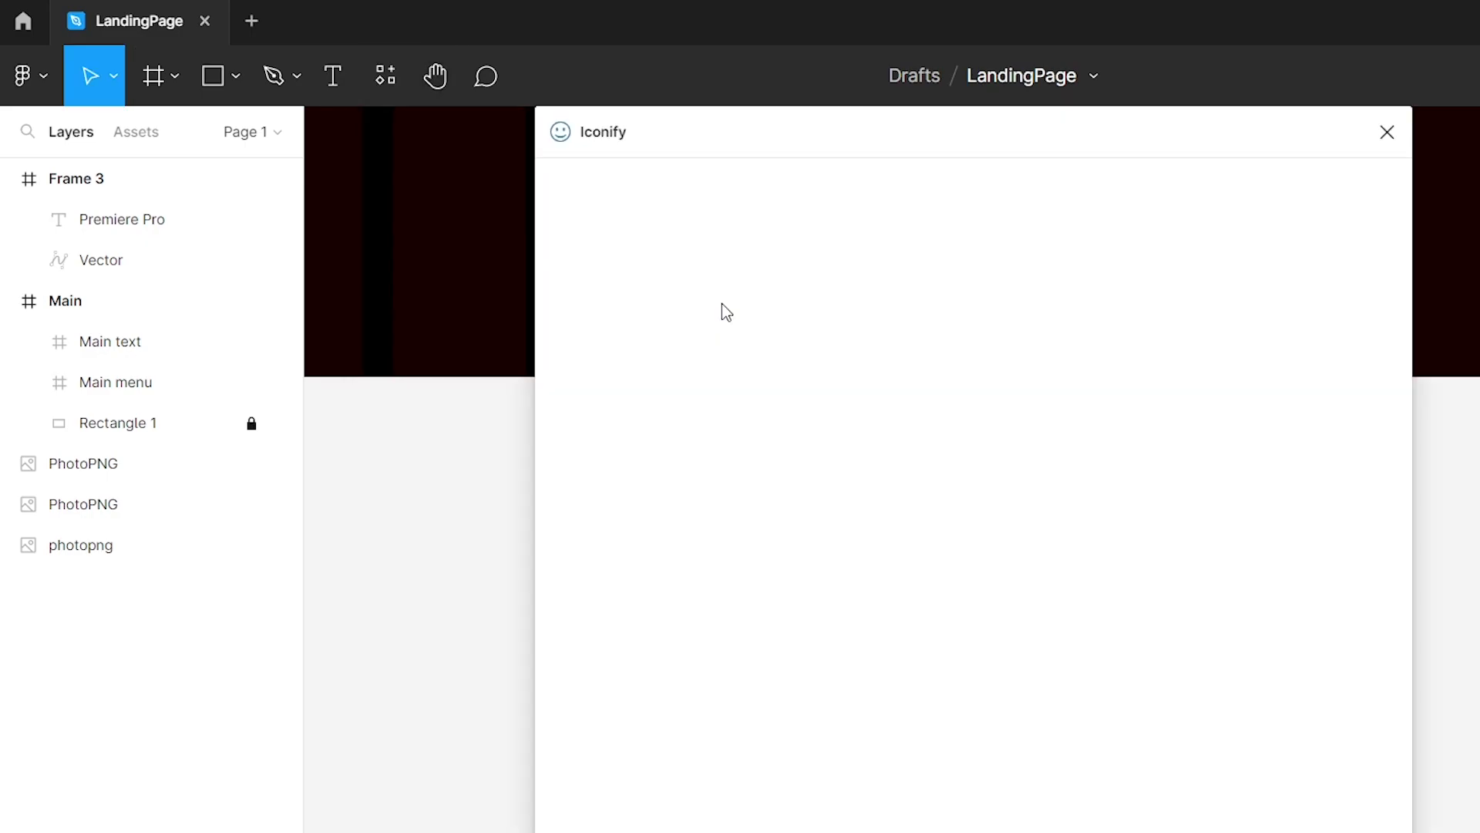
{"action": "left_click", "coordinate": [659, 673]}
{"action": "left_click", "coordinate": [651, 740]}
{"action": "left_click_drag", "start_coordinate": [502, 603], "coordinate": [805, 497]}
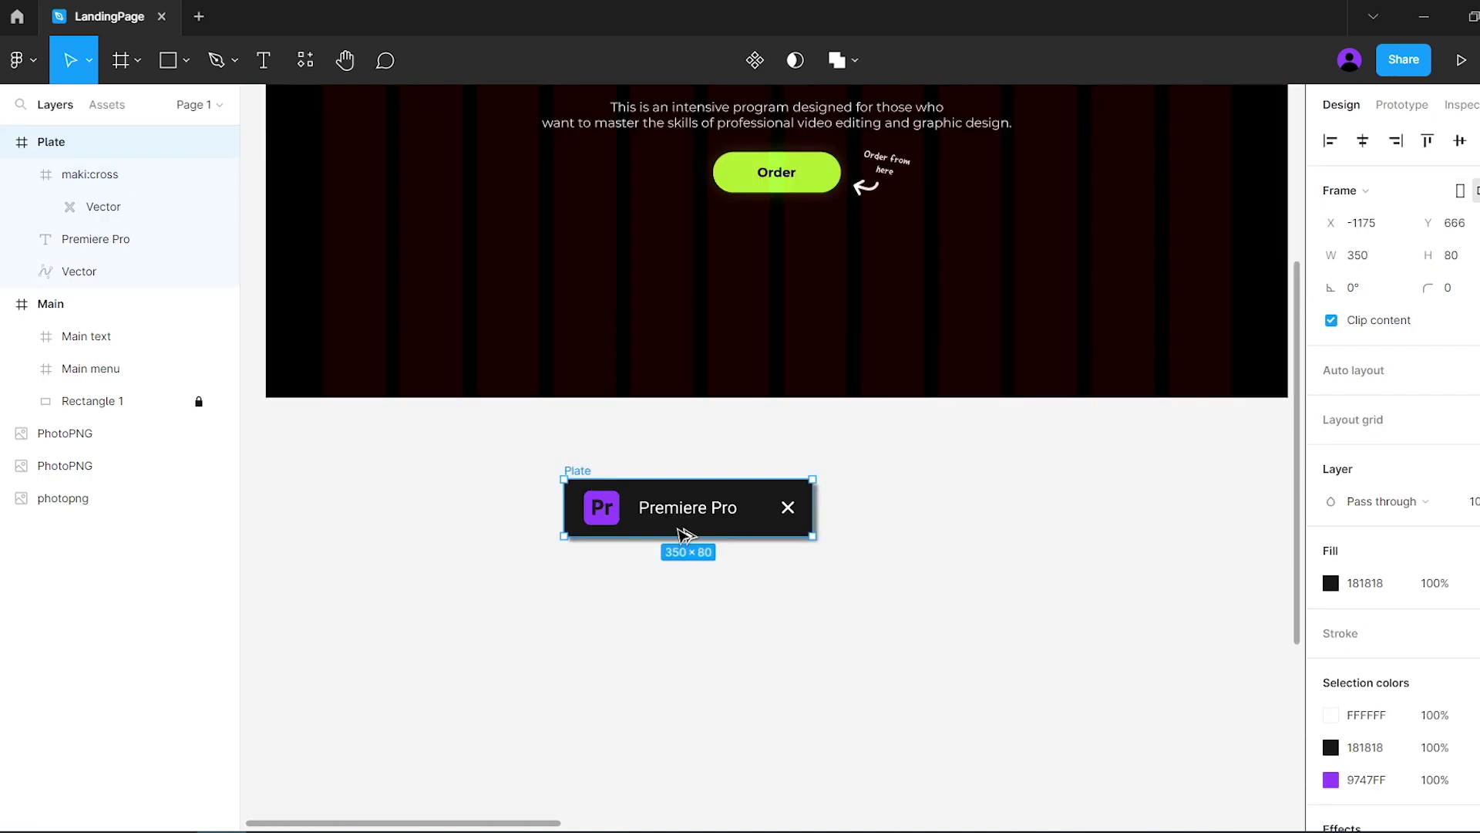
Step: Duplicate the plate twice and arrange the three plates side by side in the Main hero
{"action": "left_click_drag", "start_coordinate": [954, 536], "coordinate": [1259, 524]}
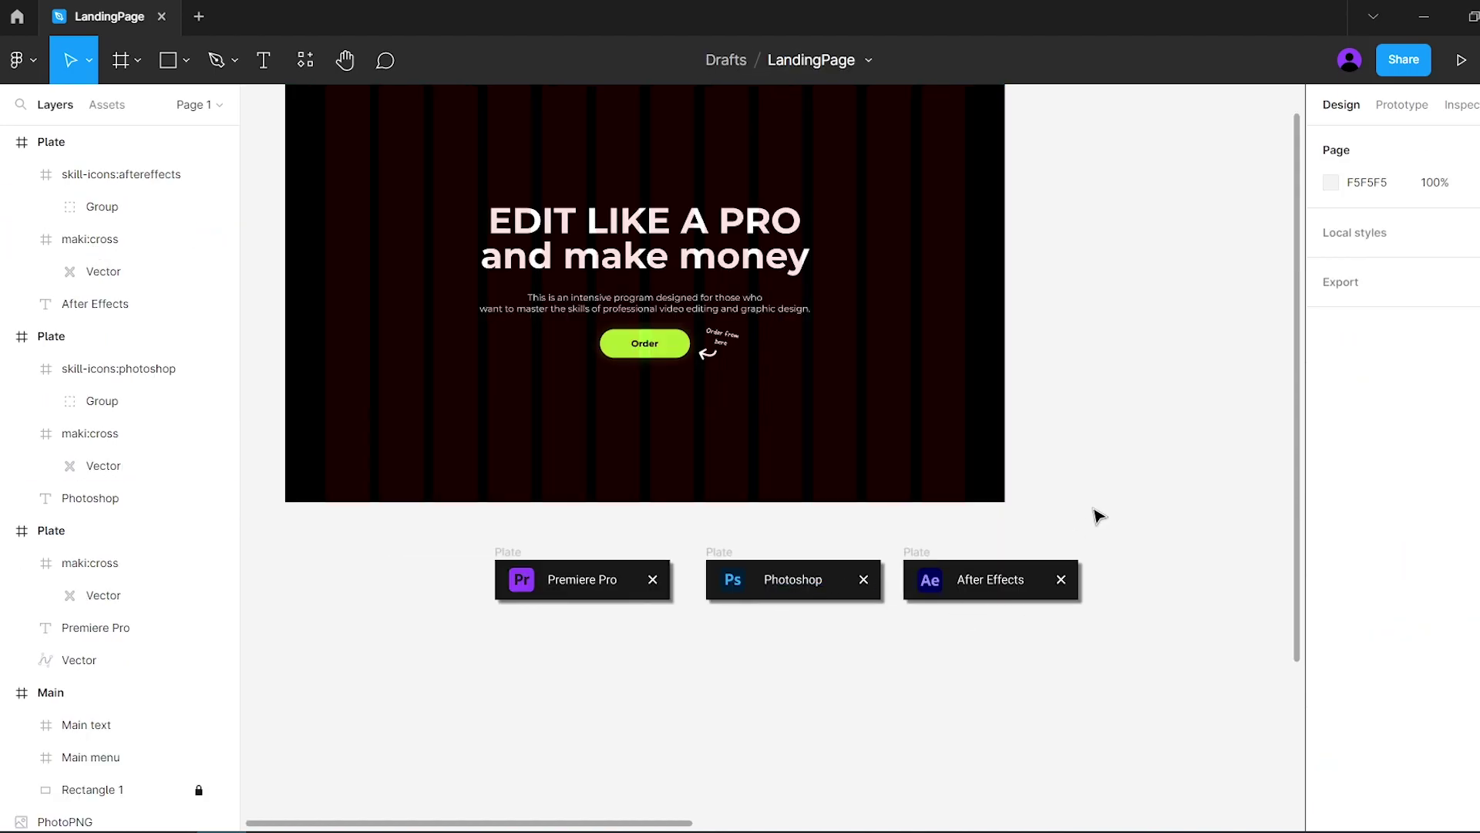
{"action": "left_click_drag", "start_coordinate": [634, 593], "coordinate": [492, 422]}
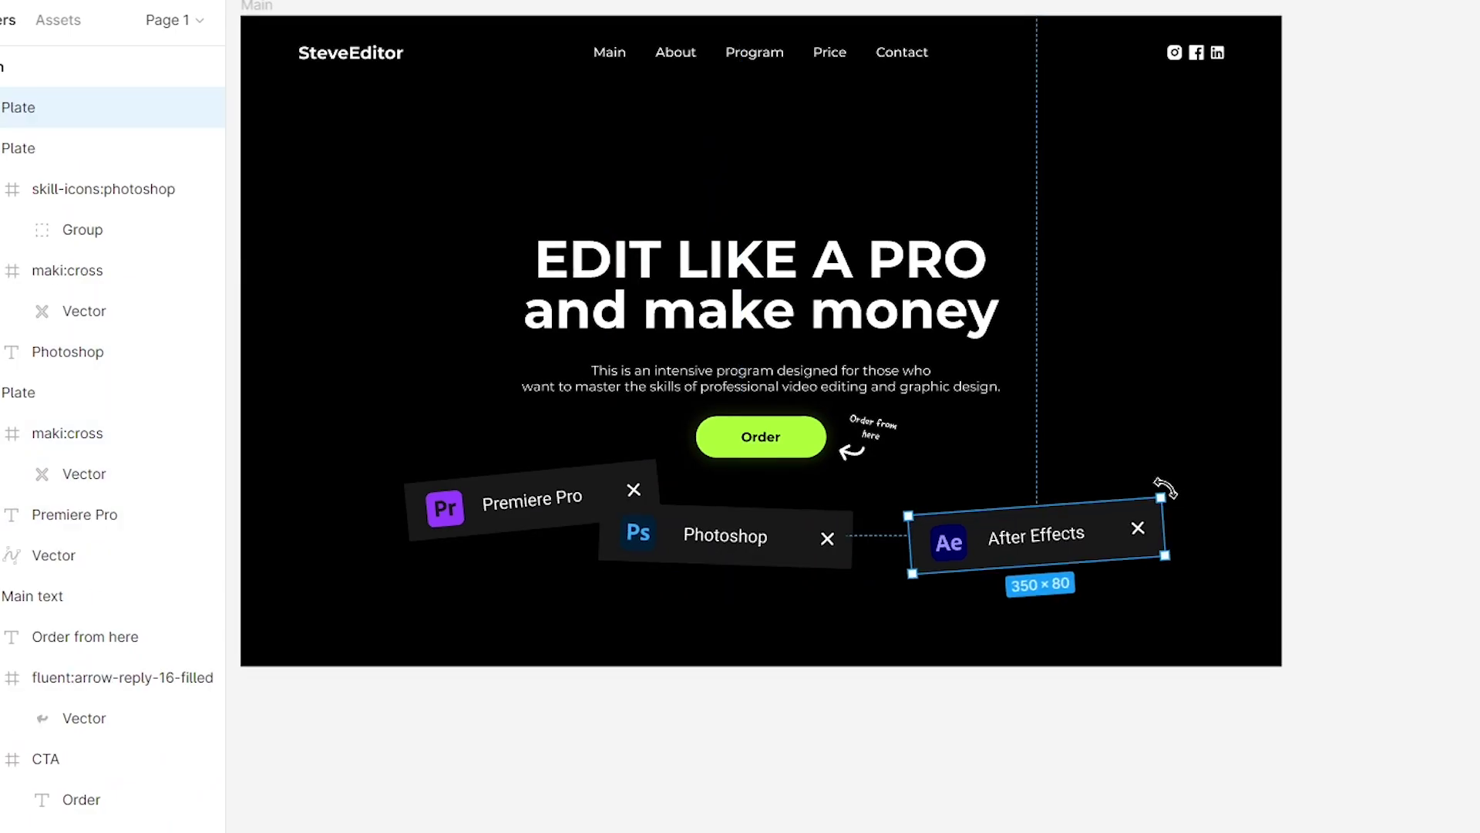
{"action": "left_click_drag", "start_coordinate": [1122, 538], "coordinate": [1010, 497]}
Step: Wrap the three plates in a frame named Plates
{"action": "left_click", "coordinate": [725, 540]}
{"action": "left_click", "coordinate": [455, 515]}
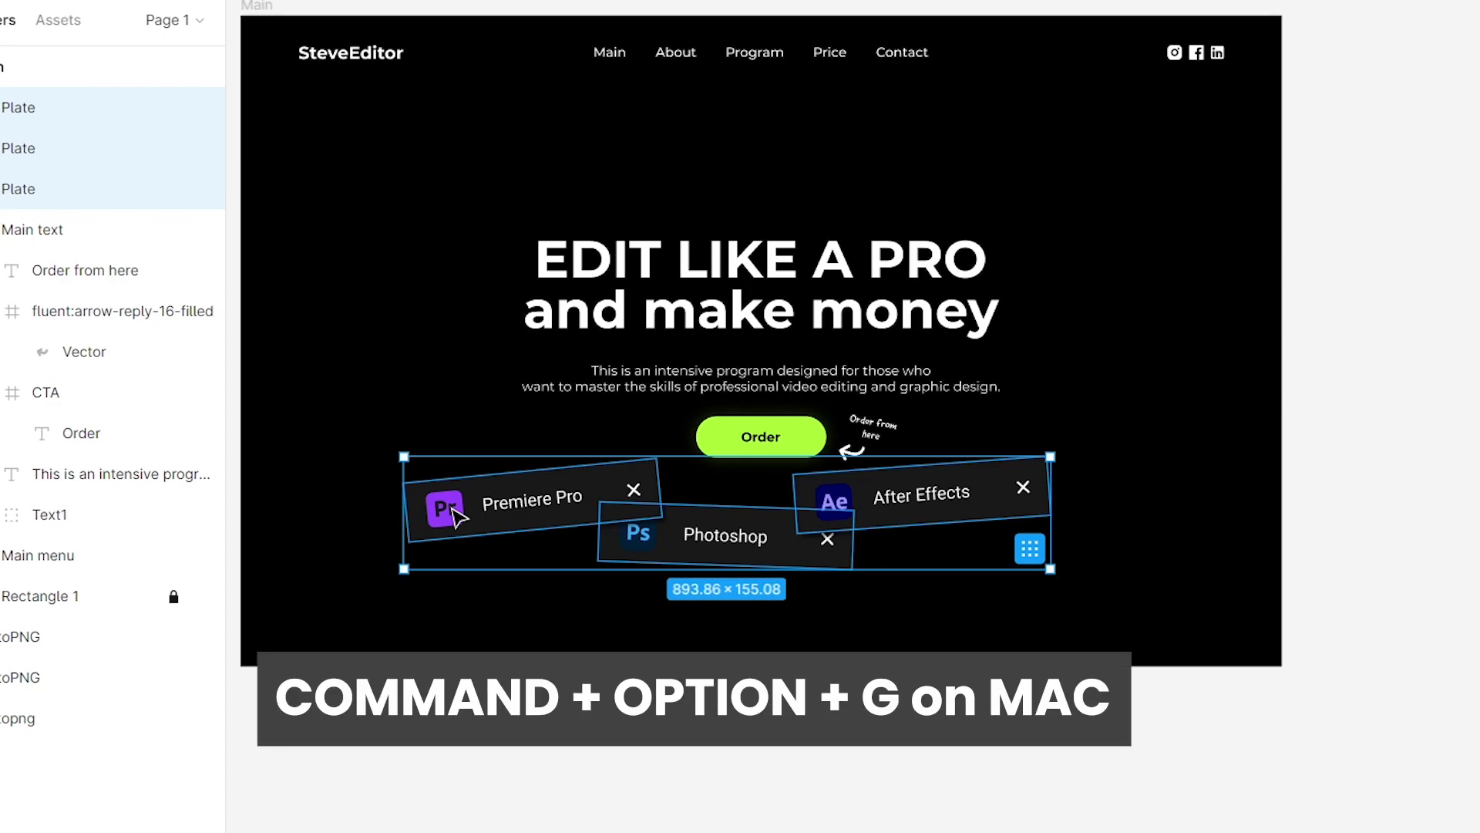
{"action": "key", "text": "ctrl+alt+g"}
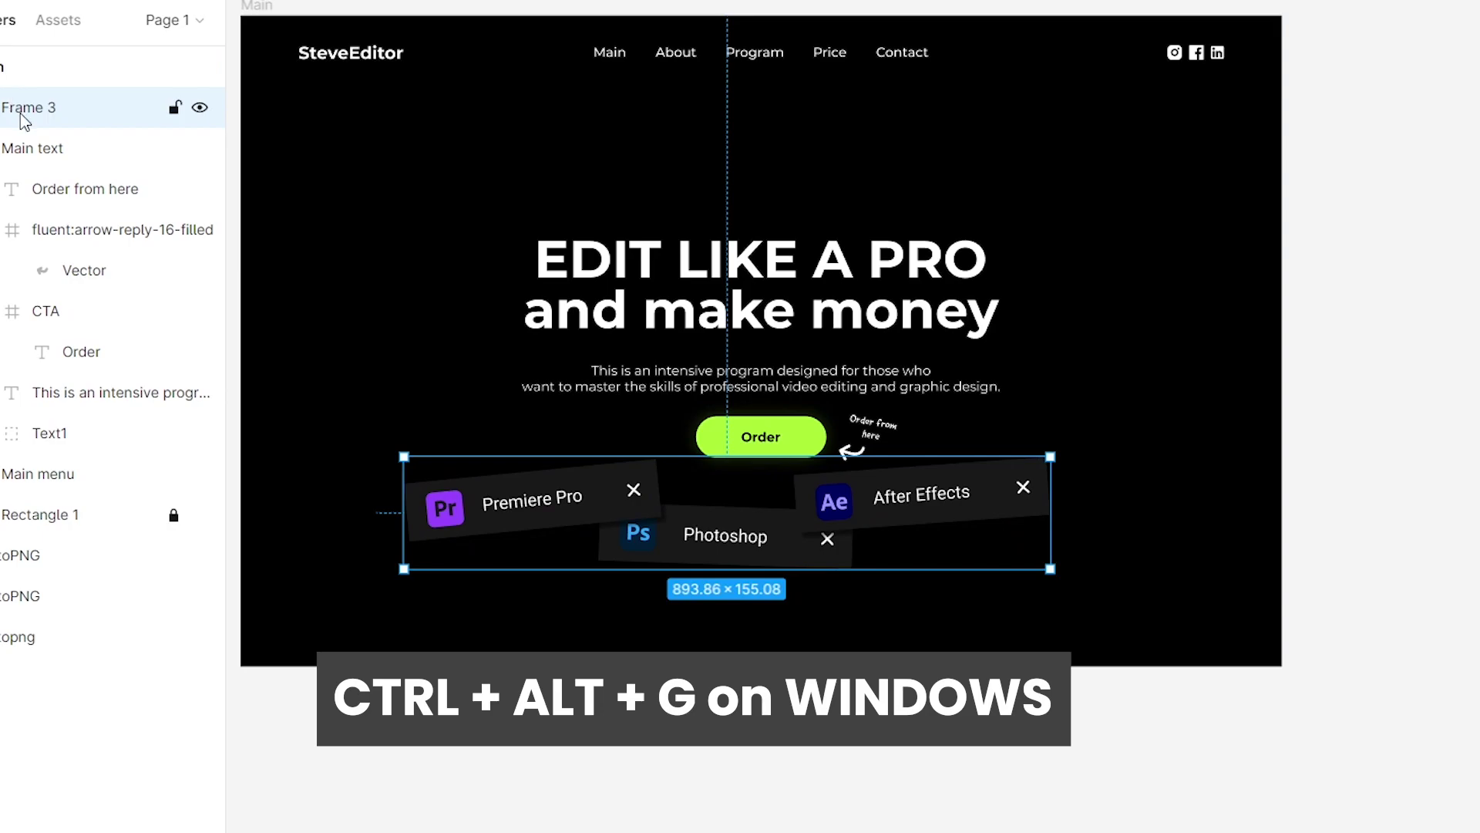
{"action": "double_click", "coordinate": [22, 109]}
{"action": "type", "text": "Plates"}
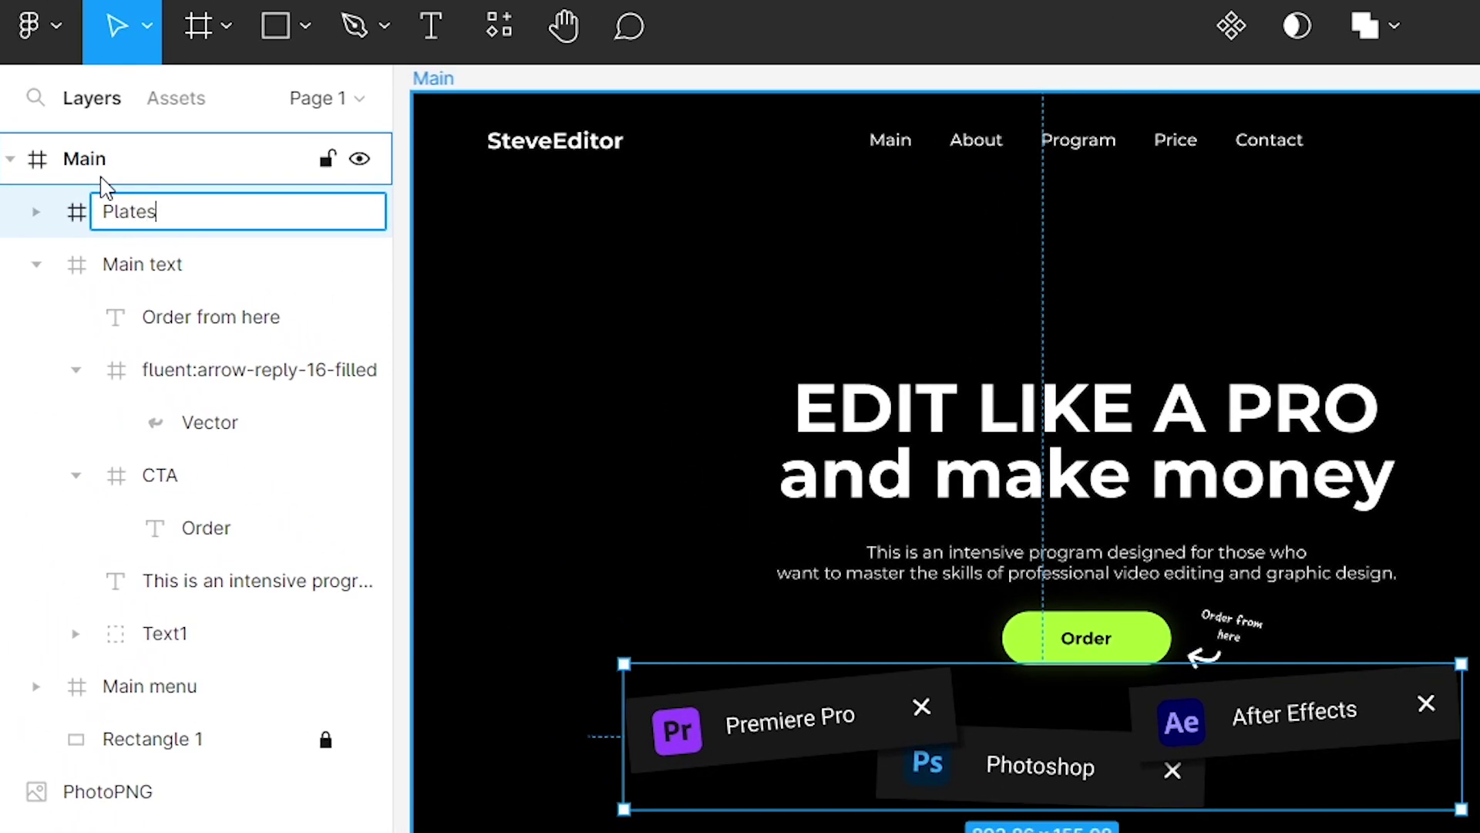
{"action": "key", "text": "Return"}
Step: Move the hero text and Plates up together a little inside Main
{"action": "left_click", "coordinate": [143, 264]}
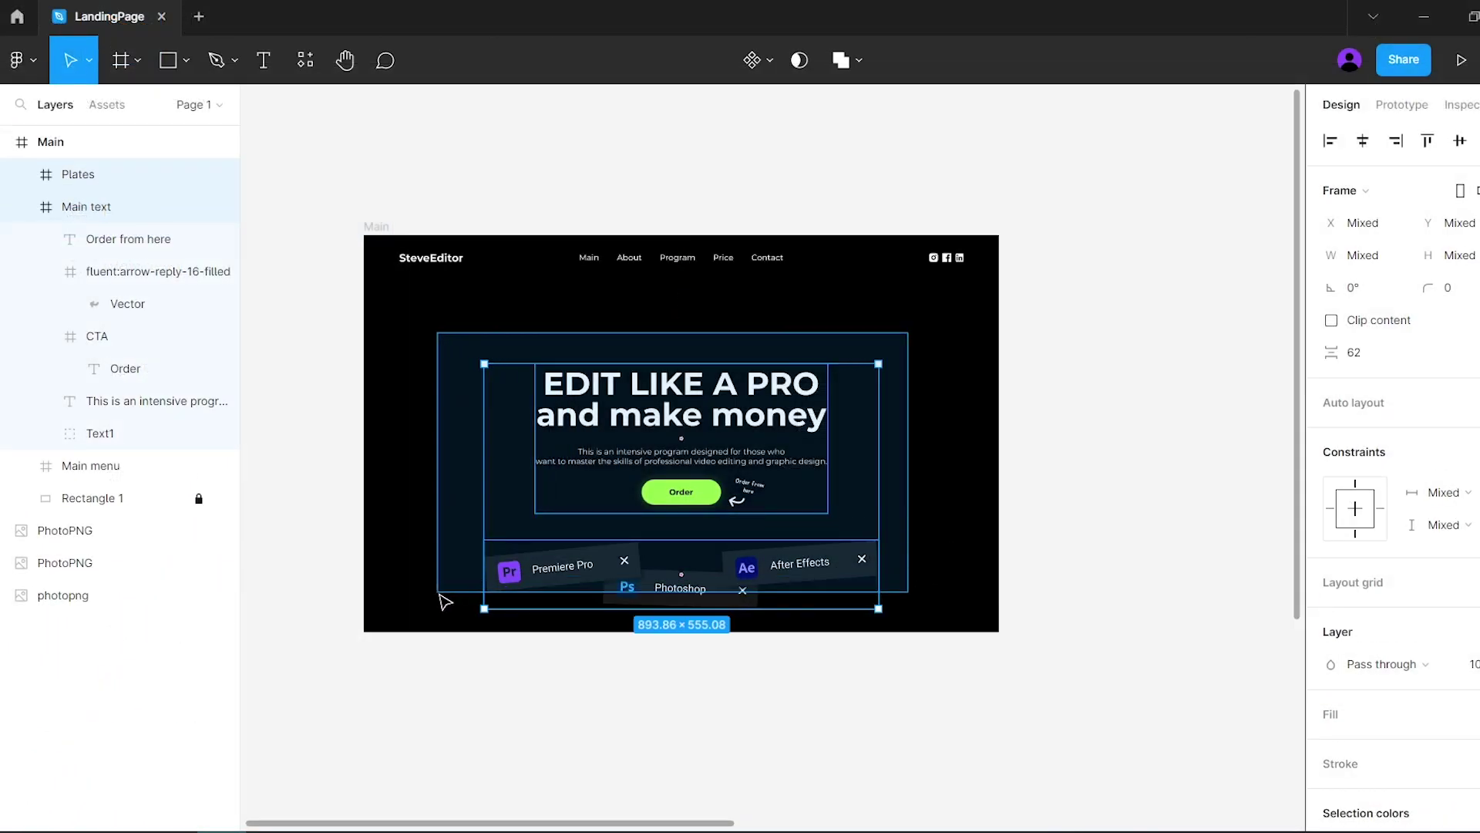
{"action": "scroll", "scroll_direction": "up", "scroll_amount": 3}
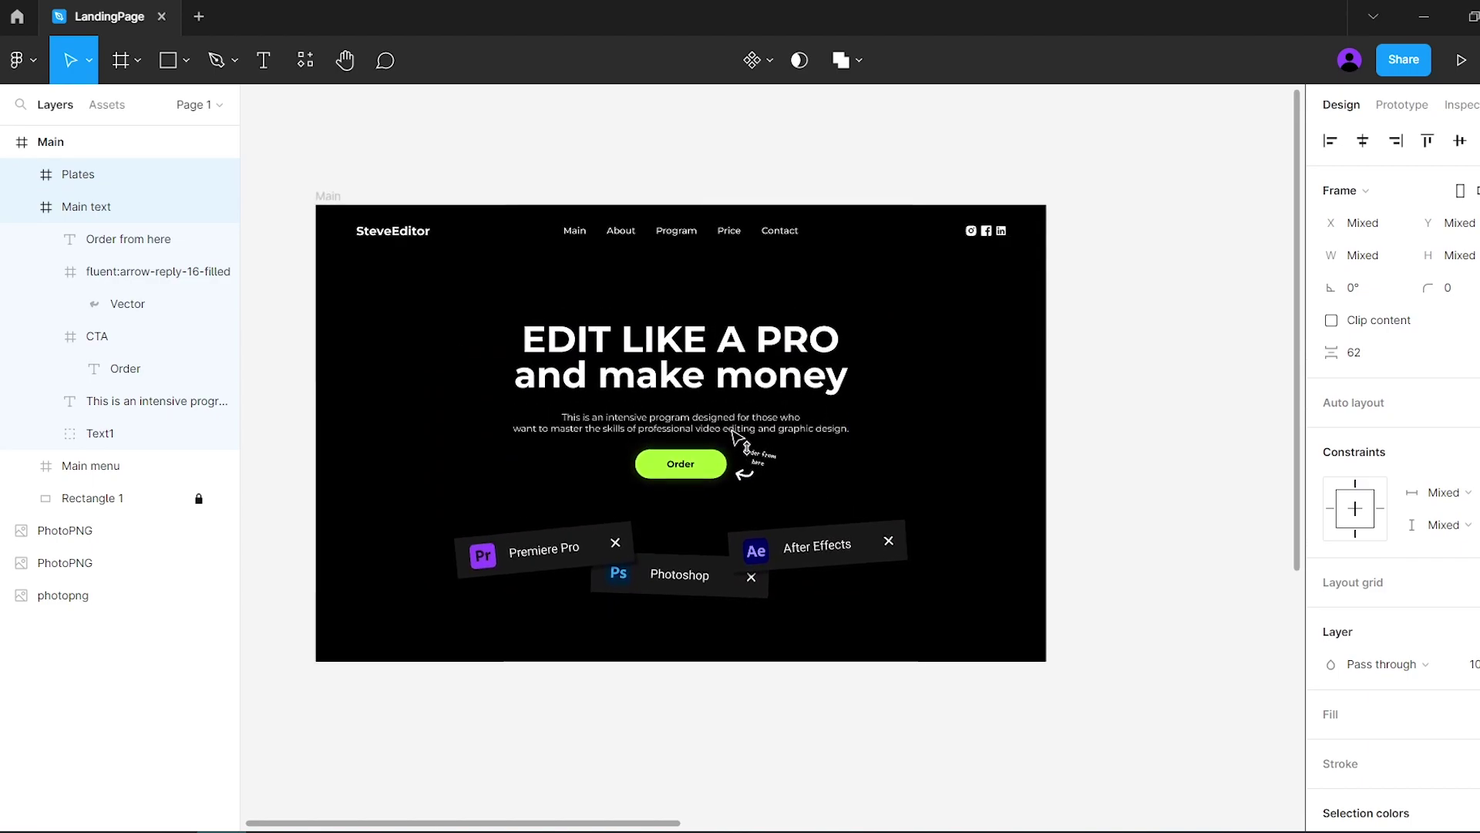
{"action": "left_click_drag", "start_coordinate": [727, 508], "coordinate": [727, 491]}
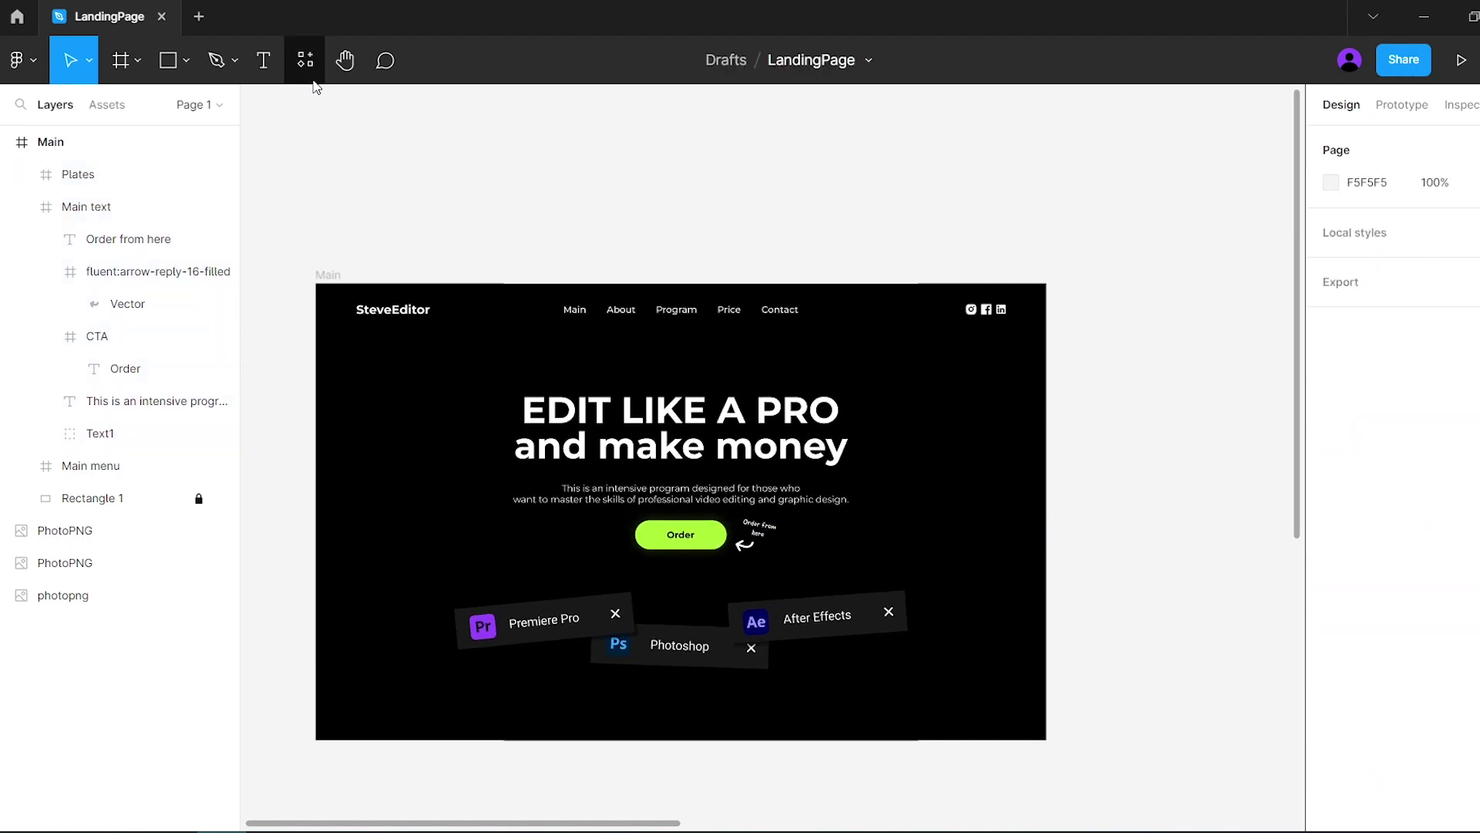
Step: Insert a galaxy photo from a Pexels search for 'space'
{"action": "left_click", "coordinate": [305, 60]}
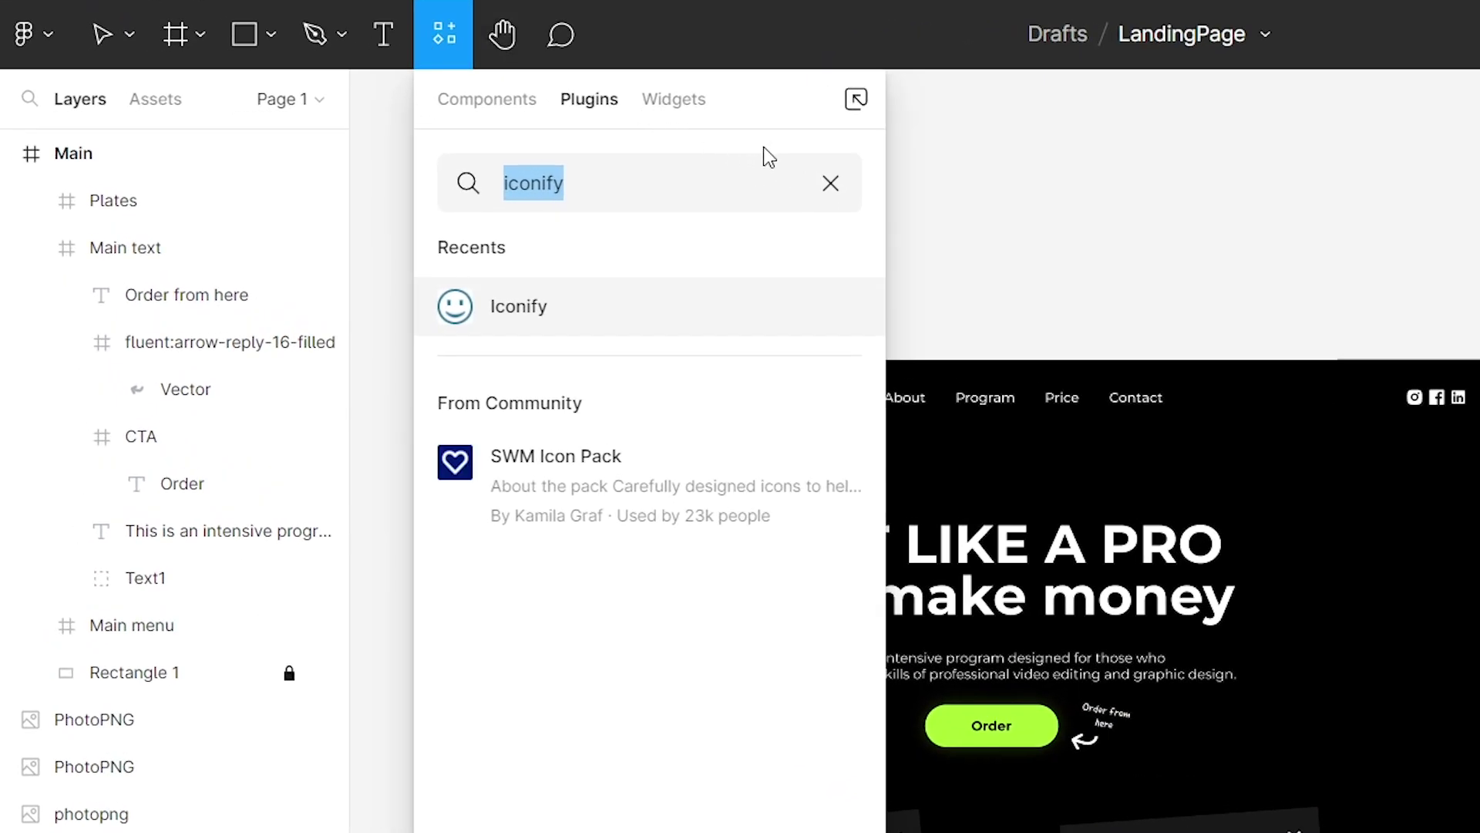
{"action": "left_click", "coordinate": [834, 174]}
{"action": "type", "text": "Pexels"}
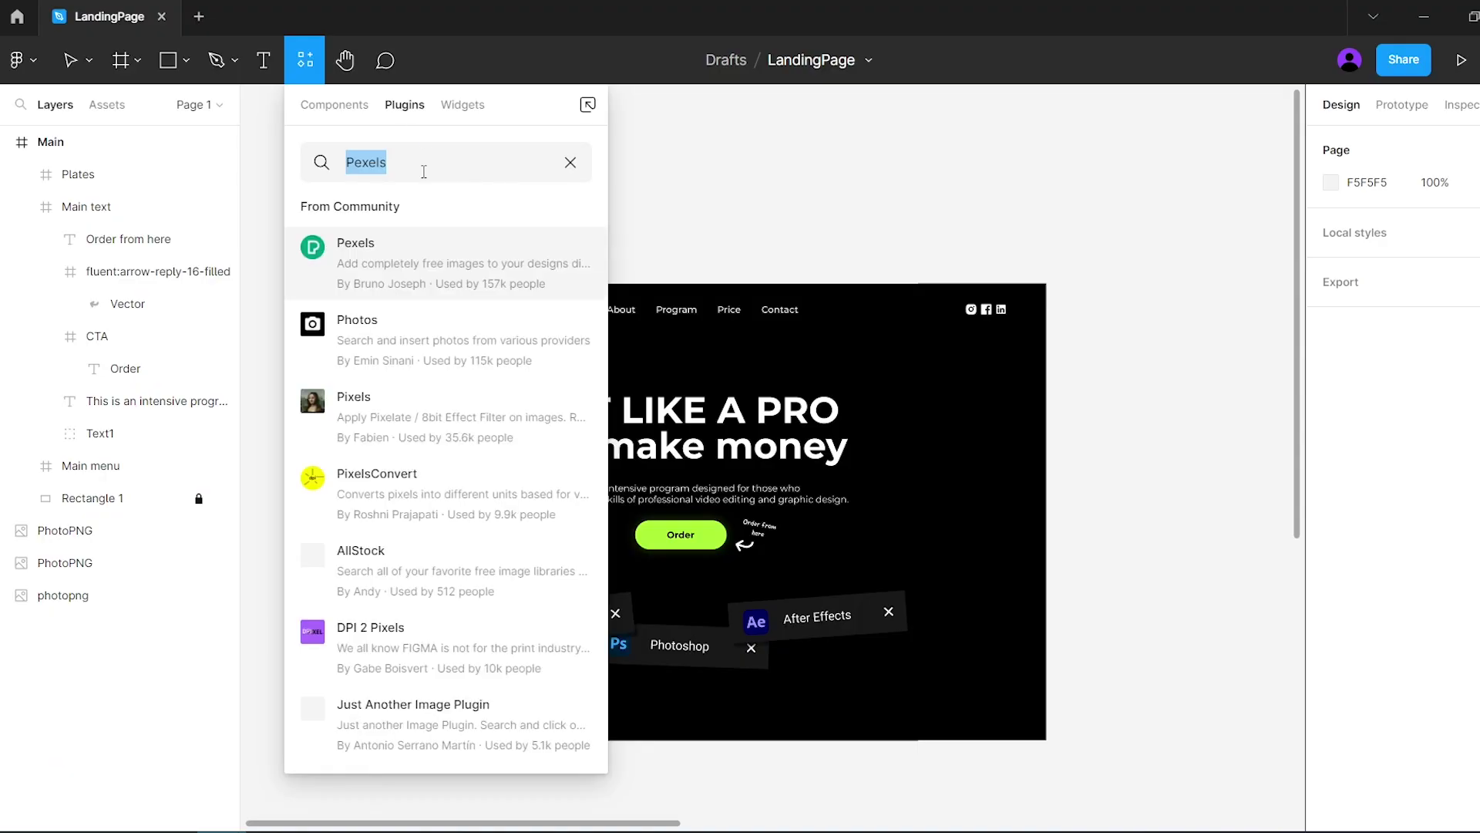
{"action": "left_click", "coordinate": [570, 263]}
{"action": "type", "text": "space"}
{"action": "key", "text": "Return"}
{"action": "scroll", "scroll_direction": "down", "scroll_amount": 3}
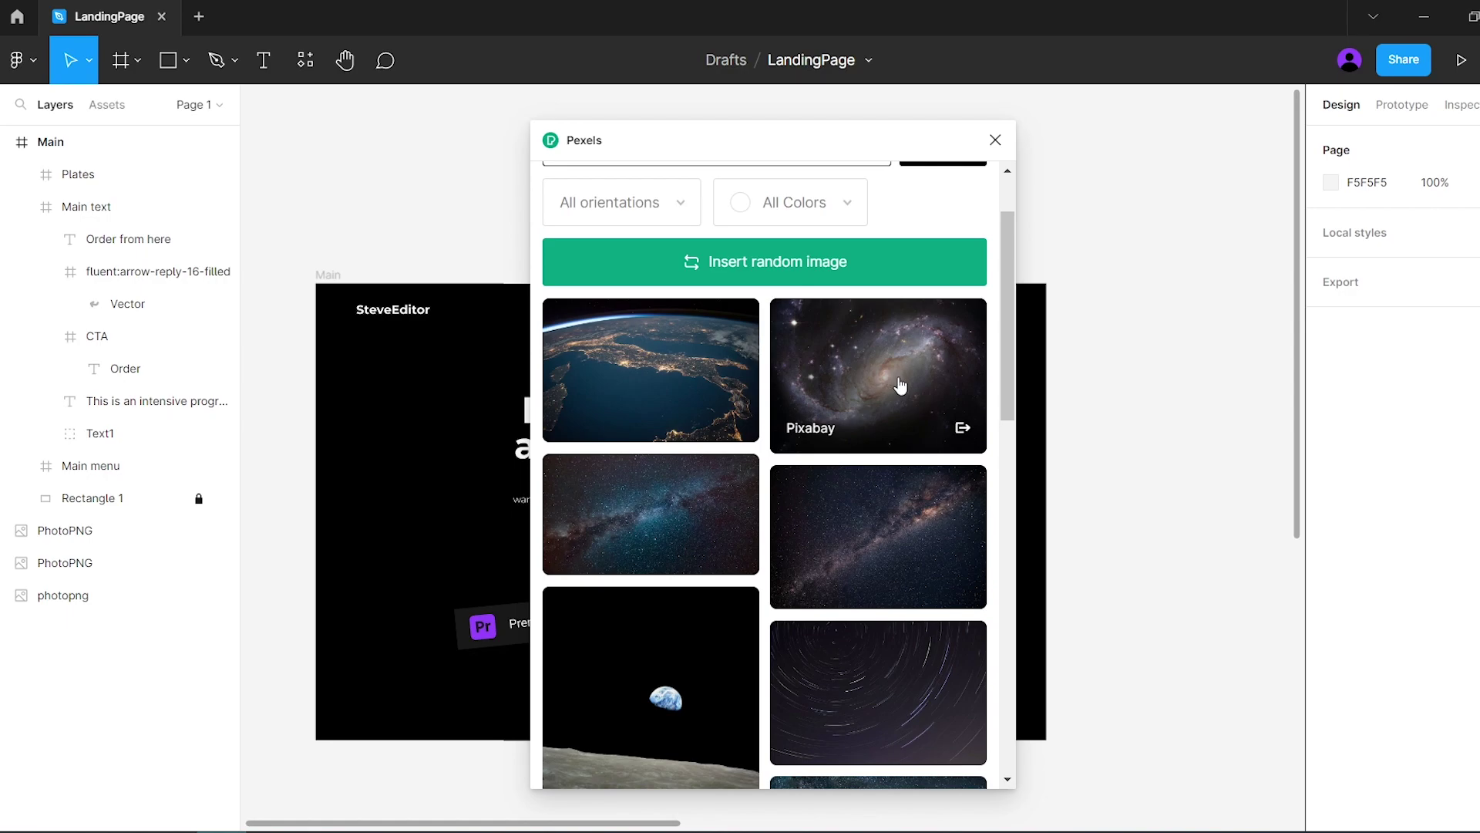
{"action": "left_click", "coordinate": [842, 368]}
{"action": "left_click", "coordinate": [996, 140]}
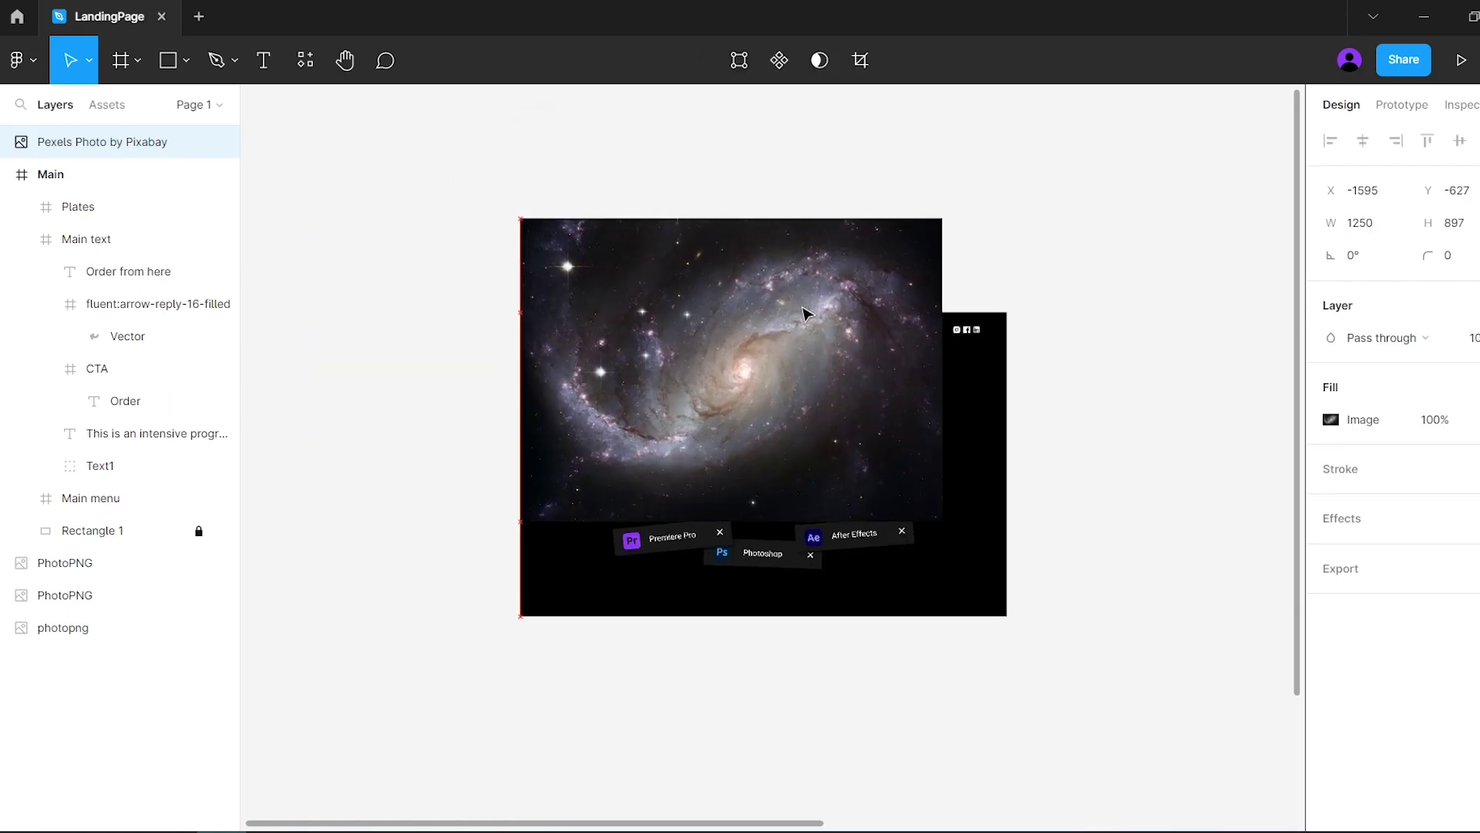
Step: Stretch the galaxy photo to fill Main, place it behind the content, and set opacity to 20%
{"action": "left_click_drag", "start_coordinate": [810, 320], "coordinate": [840, 386]}
{"action": "left_click_drag", "start_coordinate": [974, 462], "coordinate": [1038, 450]}
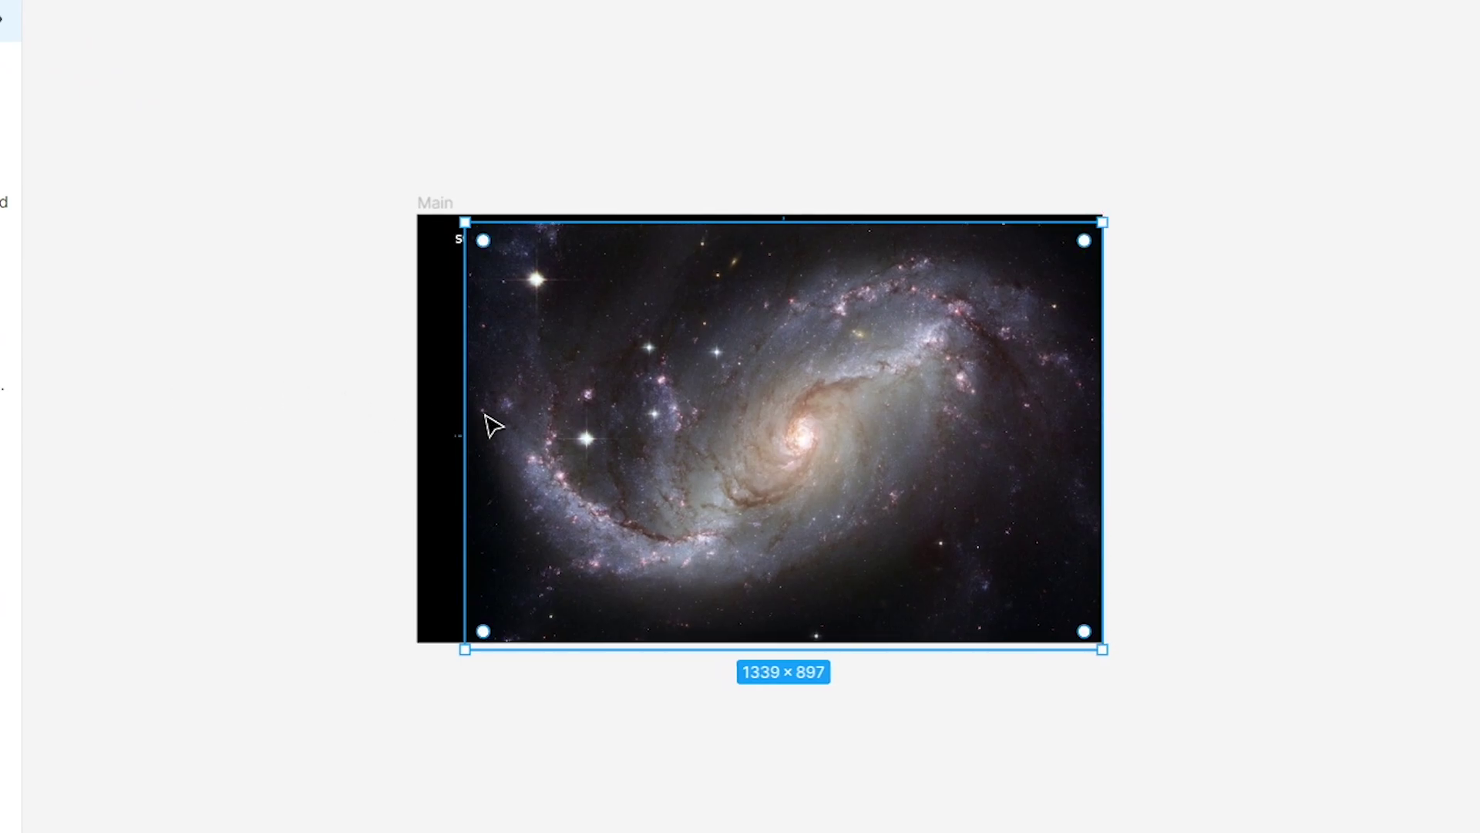
{"action": "left_click_drag", "start_coordinate": [463, 414], "coordinate": [423, 413]}
{"action": "left_click_drag", "start_coordinate": [116, 16], "coordinate": [206, 506]}
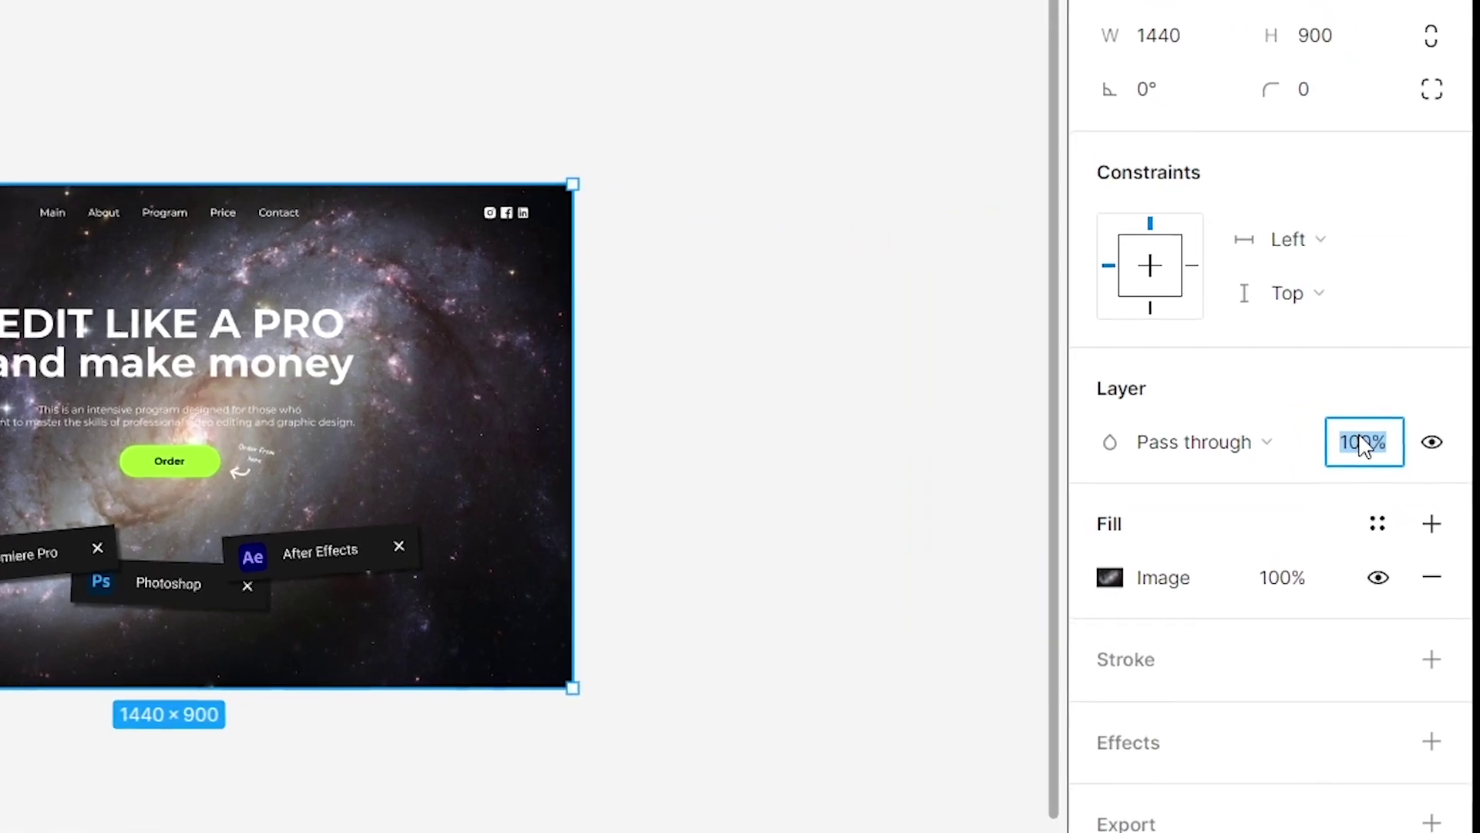
{"action": "type", "text": "20"}
{"action": "key", "text": "Return"}
Step: Duplicate the Main frame below the original and rename the copy About
{"action": "left_click", "coordinate": [966, 532]}
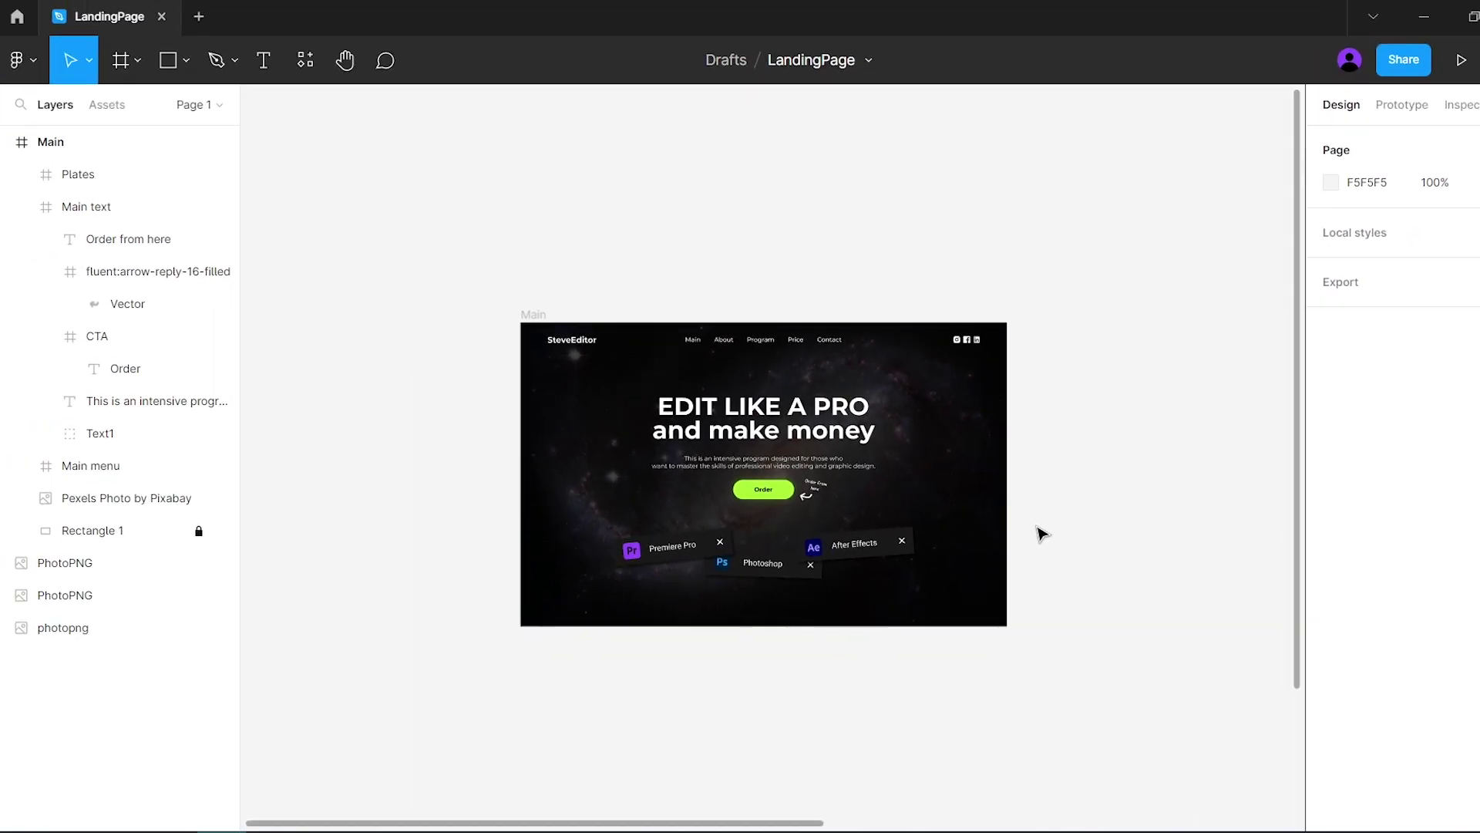
{"action": "scroll", "scroll_direction": "up", "scroll_amount": 3}
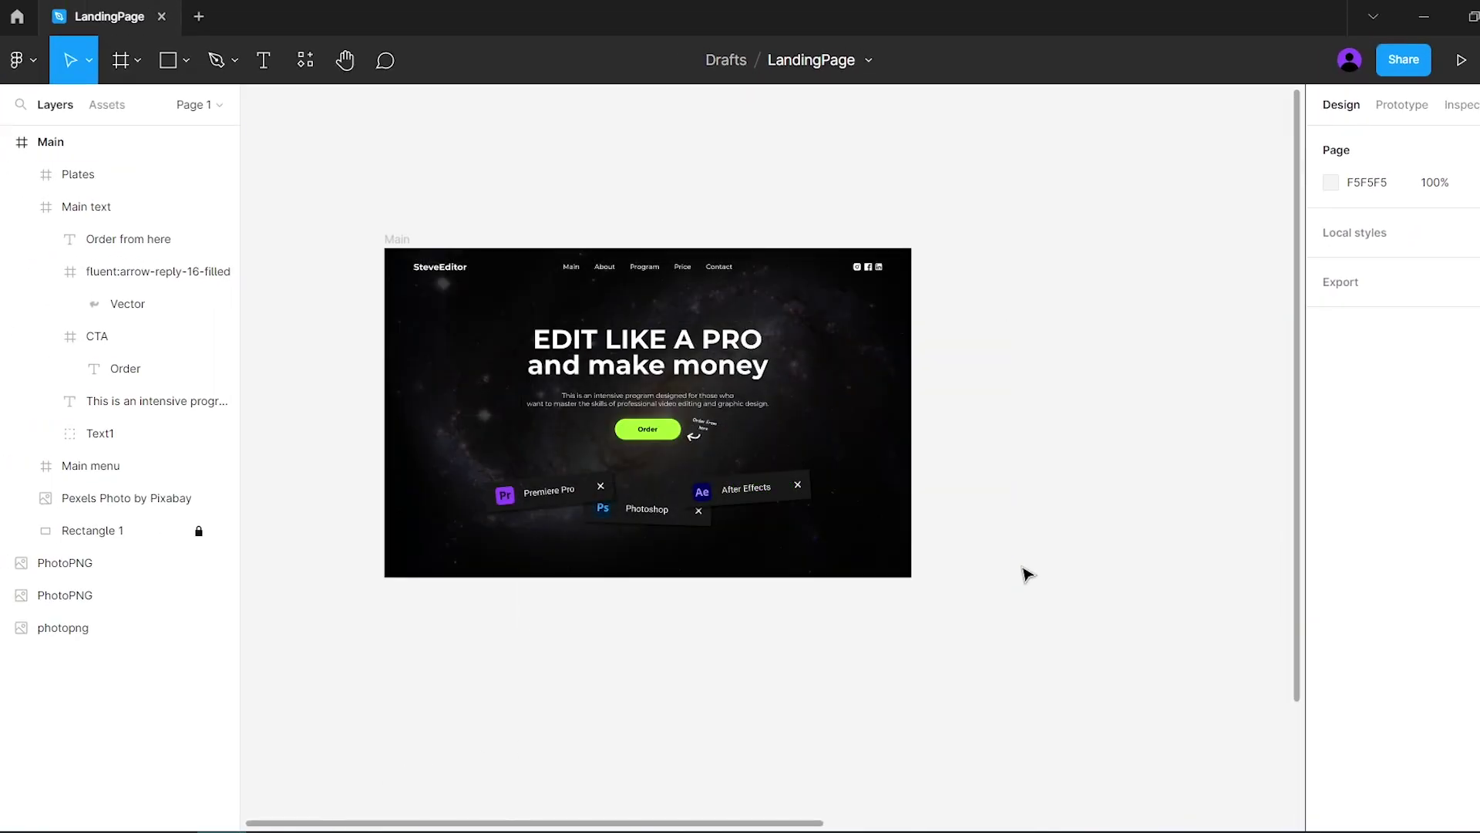
{"action": "left_click", "coordinate": [399, 245]}
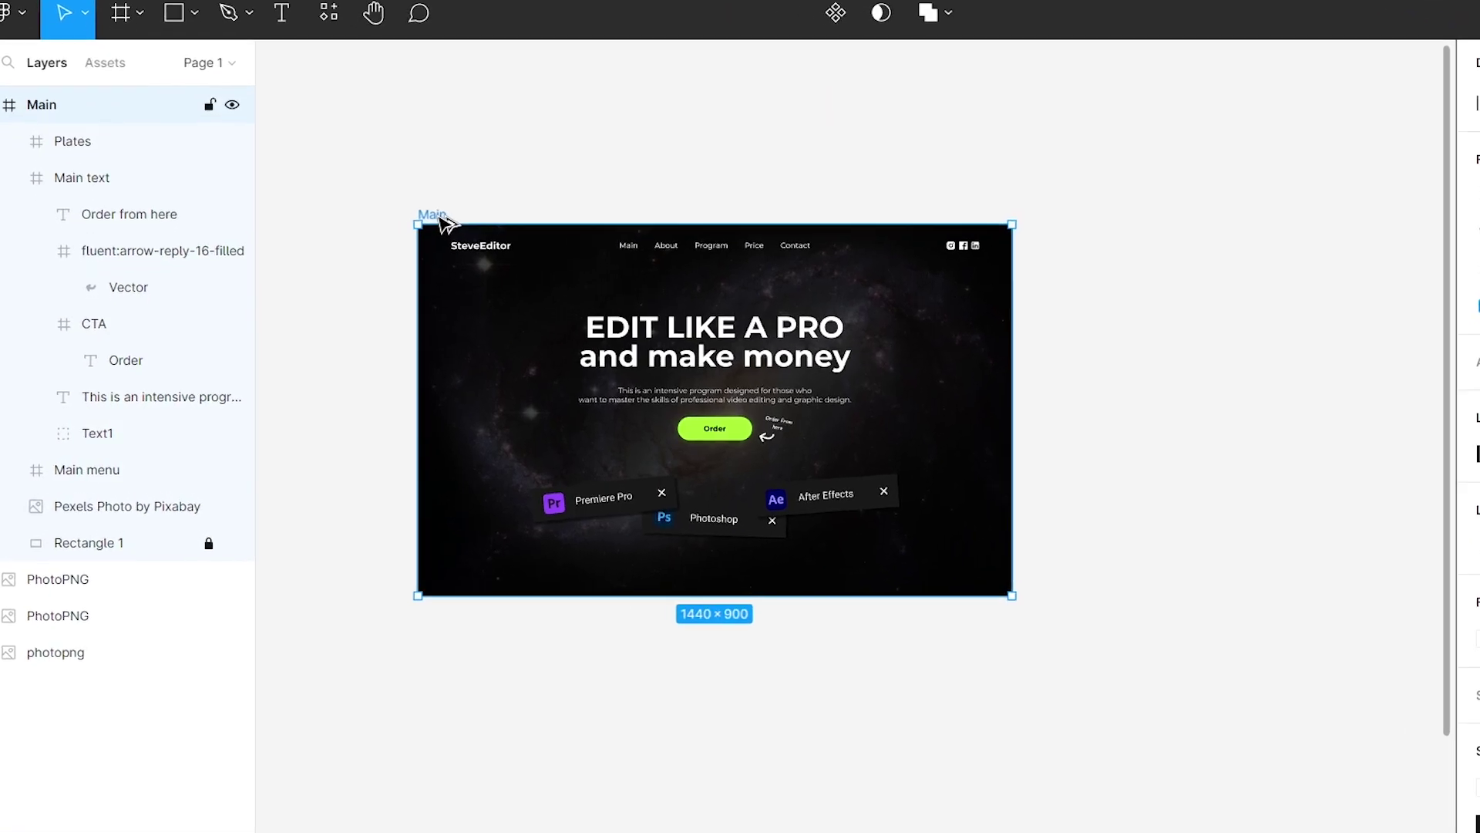
{"action": "left_click_drag", "start_coordinate": [400, 245], "coordinate": [429, 624]}
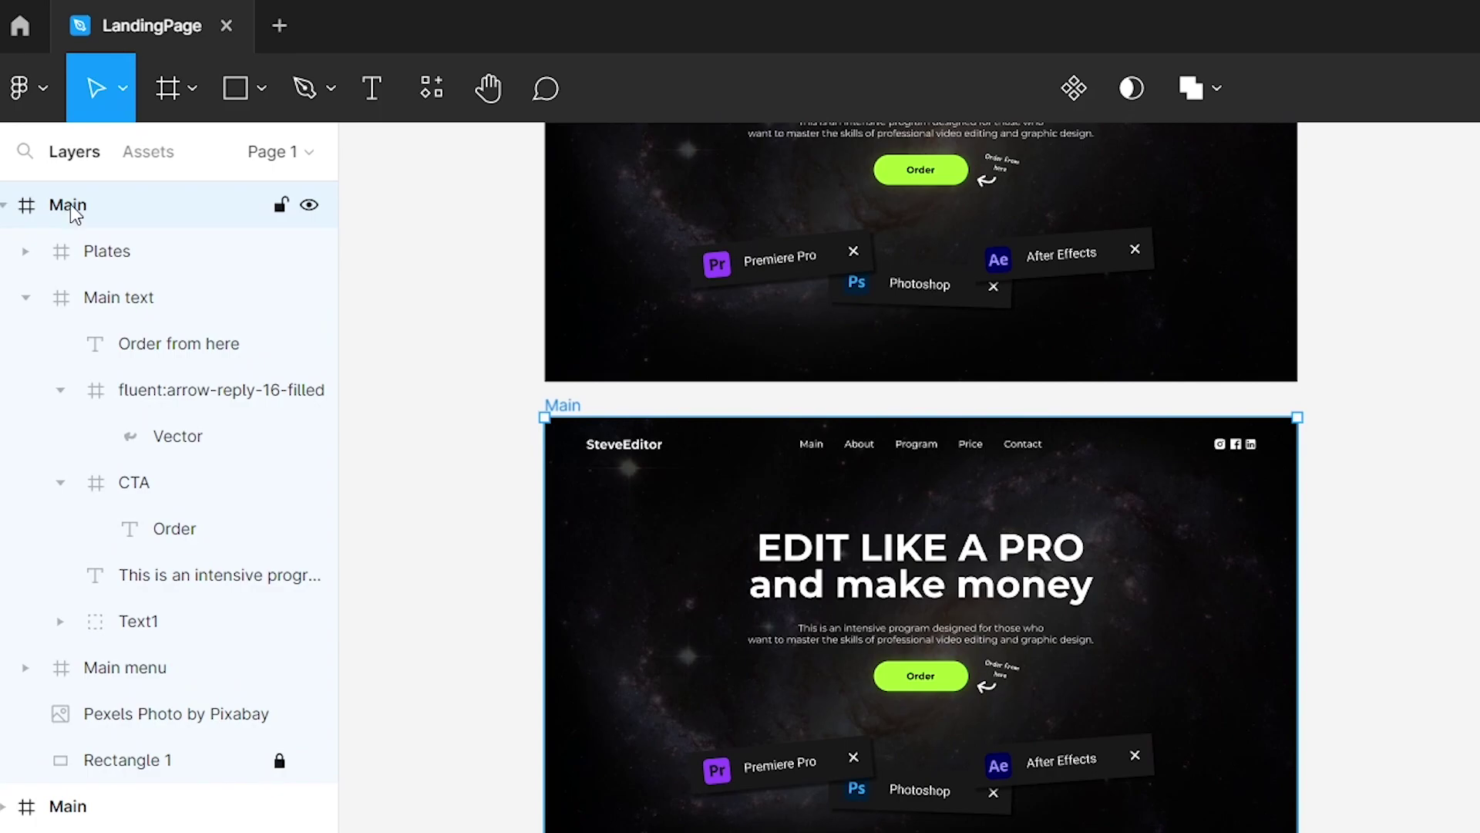
{"action": "double_click", "coordinate": [68, 205]}
{"action": "type", "text": "bout"}
Step: Delete all of About's contents and show the layout grid columns
{"action": "left_click", "coordinate": [106, 251]}
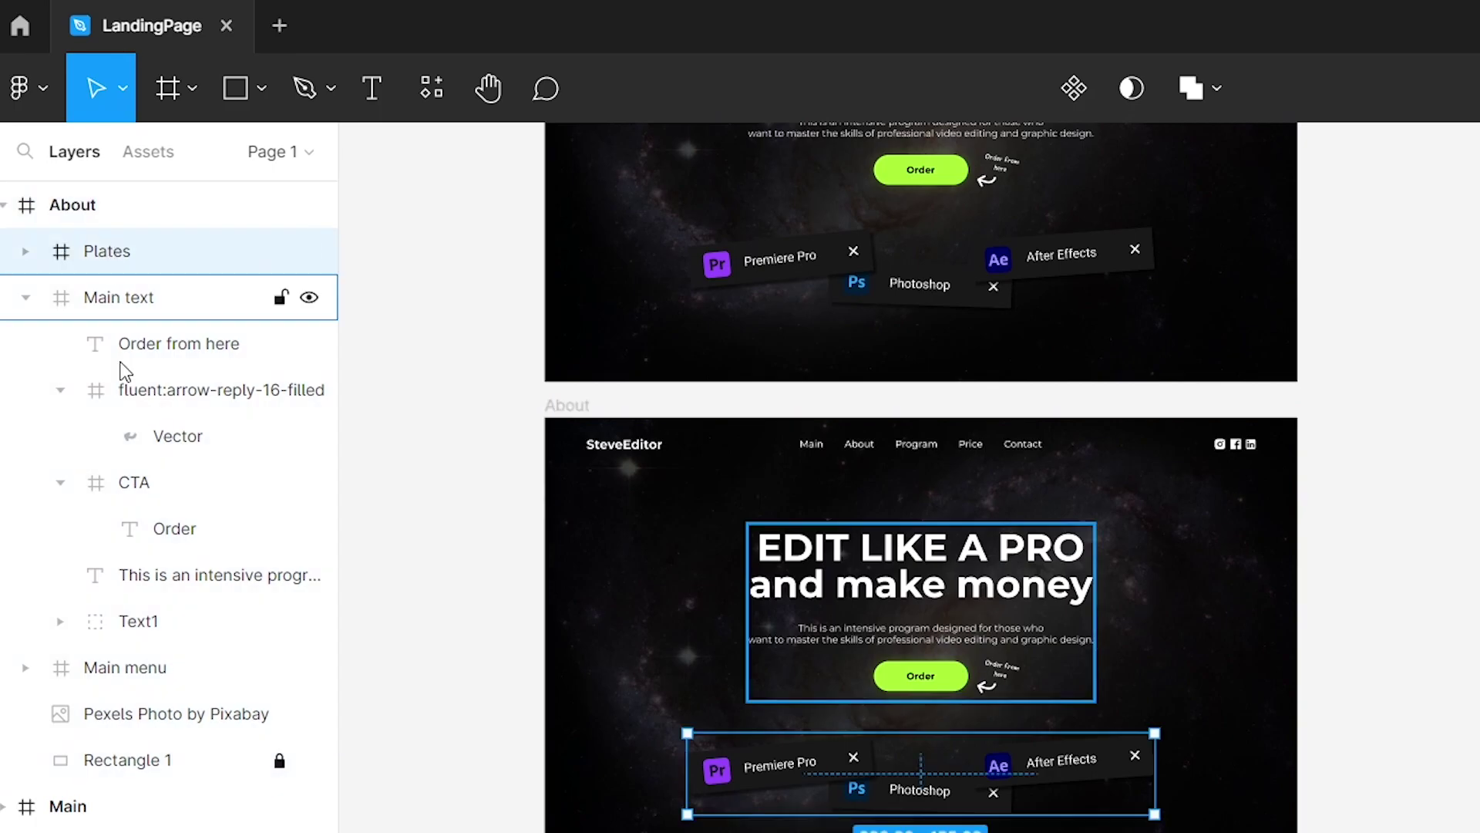
{"action": "left_click", "coordinate": [133, 761]}
{"action": "key", "text": "Delete"}
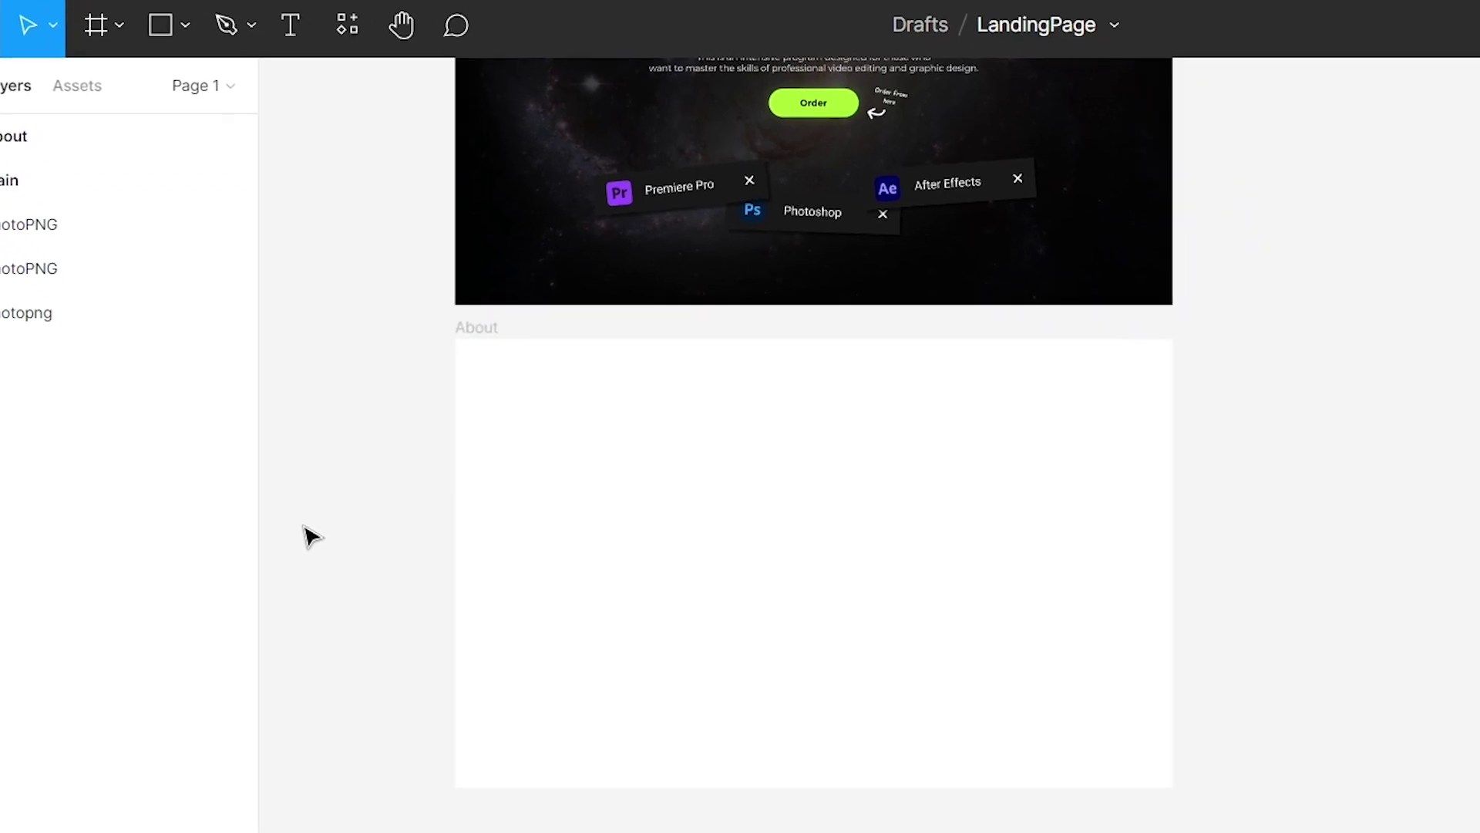
{"action": "key", "text": "shift+g"}
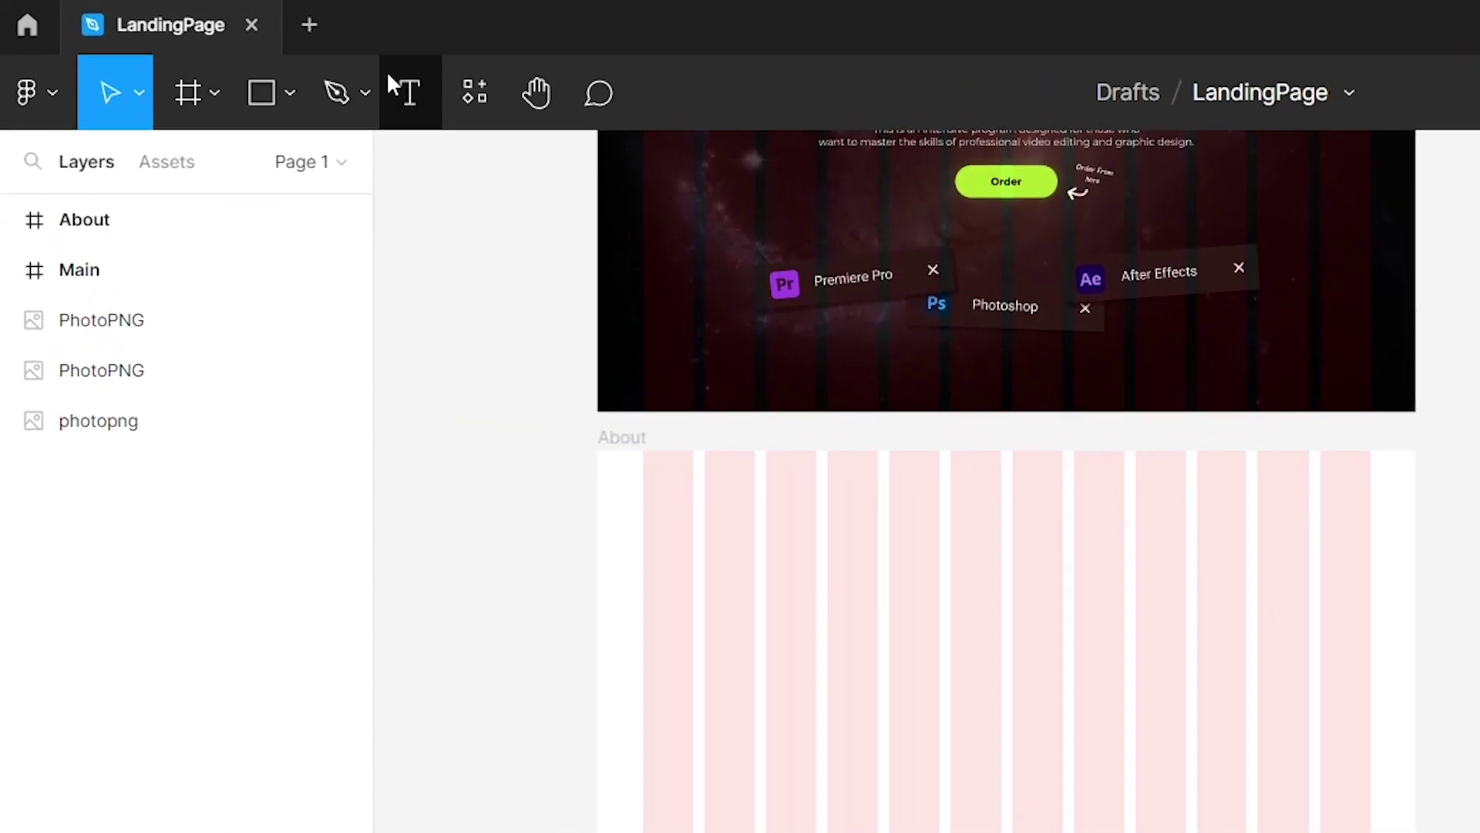
Step: Add a 'Who am i ?' heading in Montserrat Bold 72
{"action": "left_click", "coordinate": [412, 91]}
{"action": "type", "text": "Who am i"}
{"action": "key", "text": "ctrl+a"}
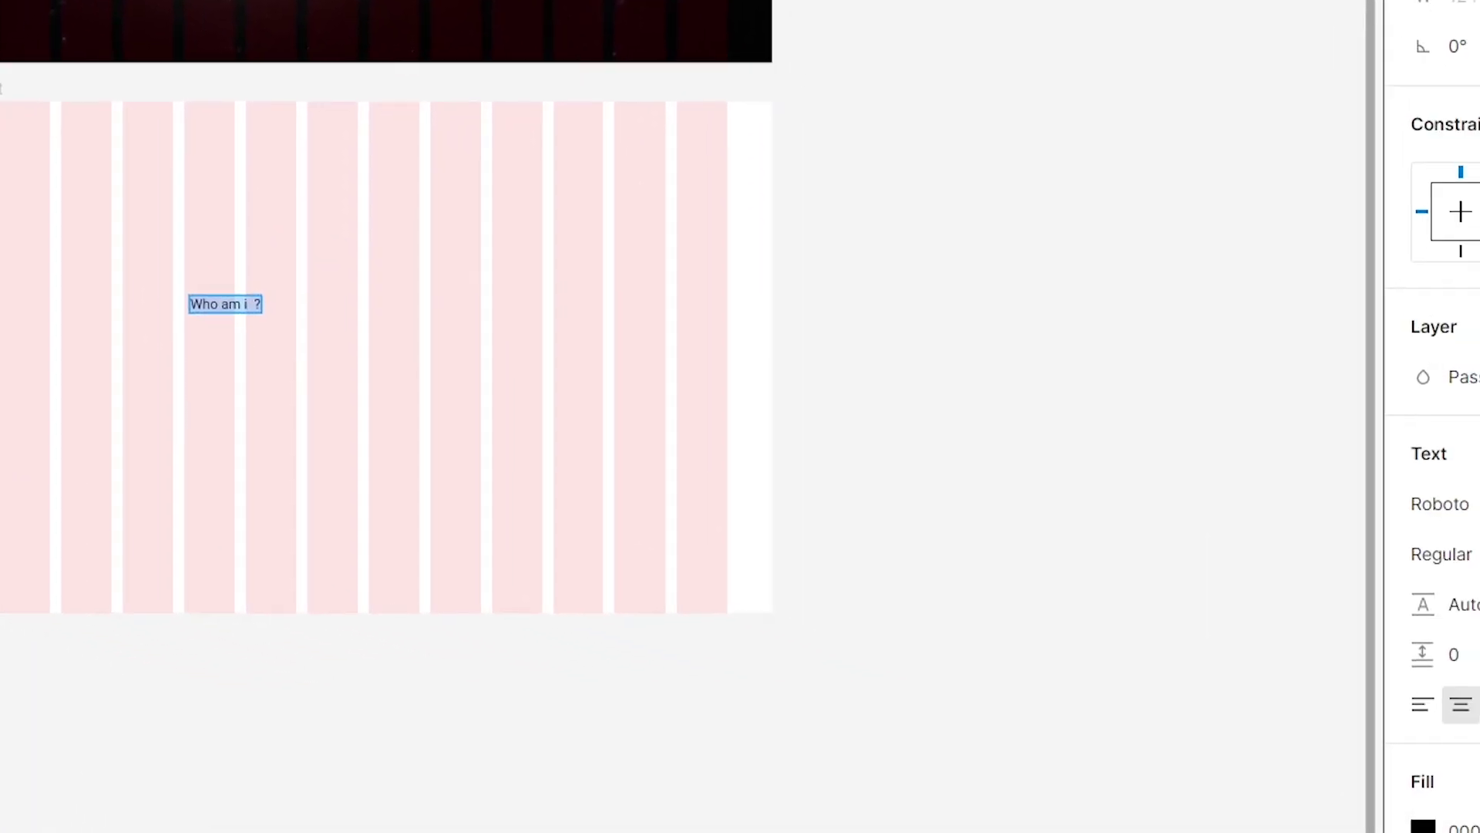
{"action": "left_click", "coordinate": [1233, 422]}
{"action": "type", "text": "Montserrat"}
{"action": "left_click", "coordinate": [1357, 472]}
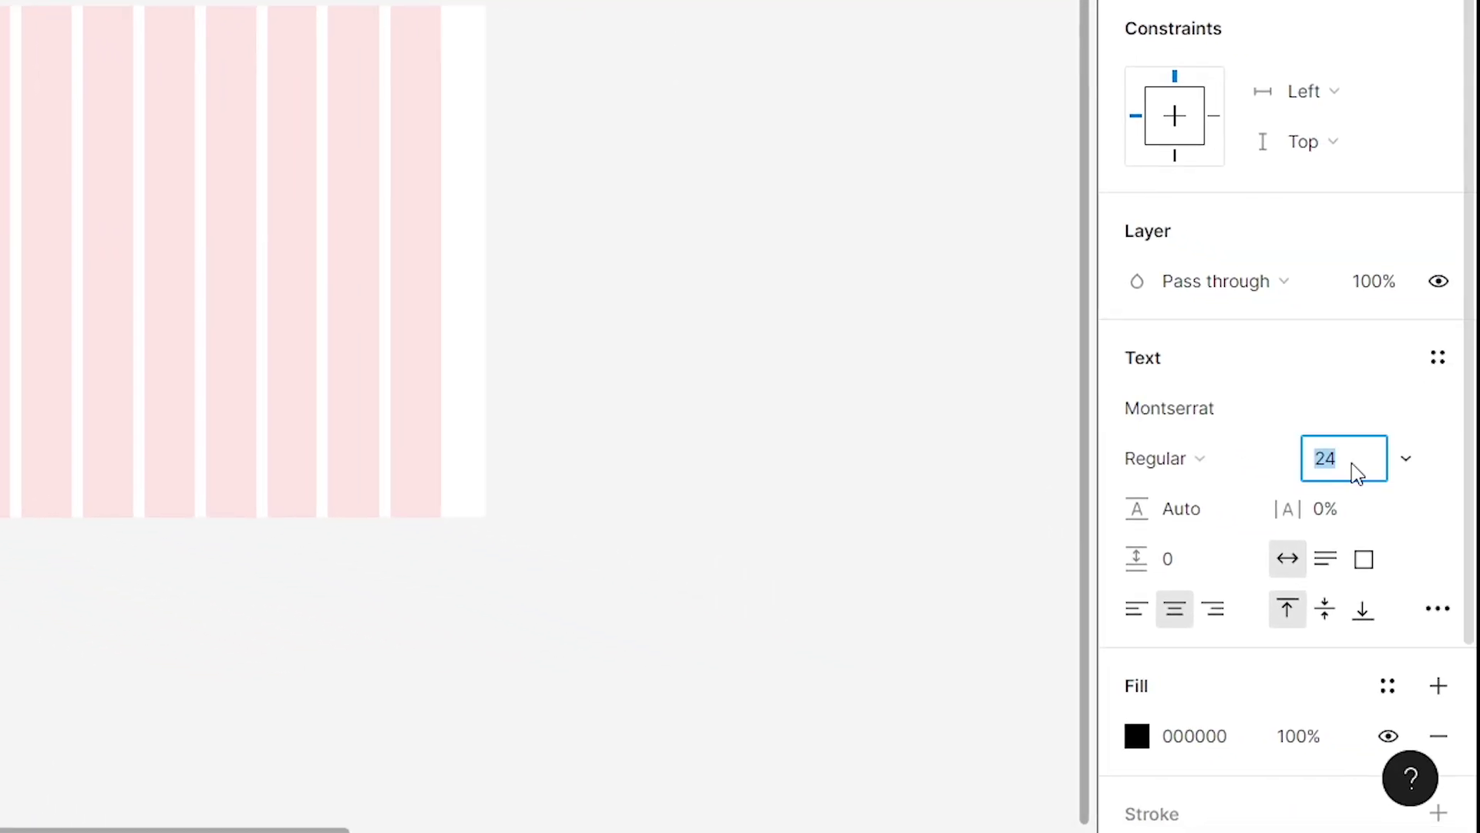
{"action": "left_click", "coordinate": [1155, 458]}
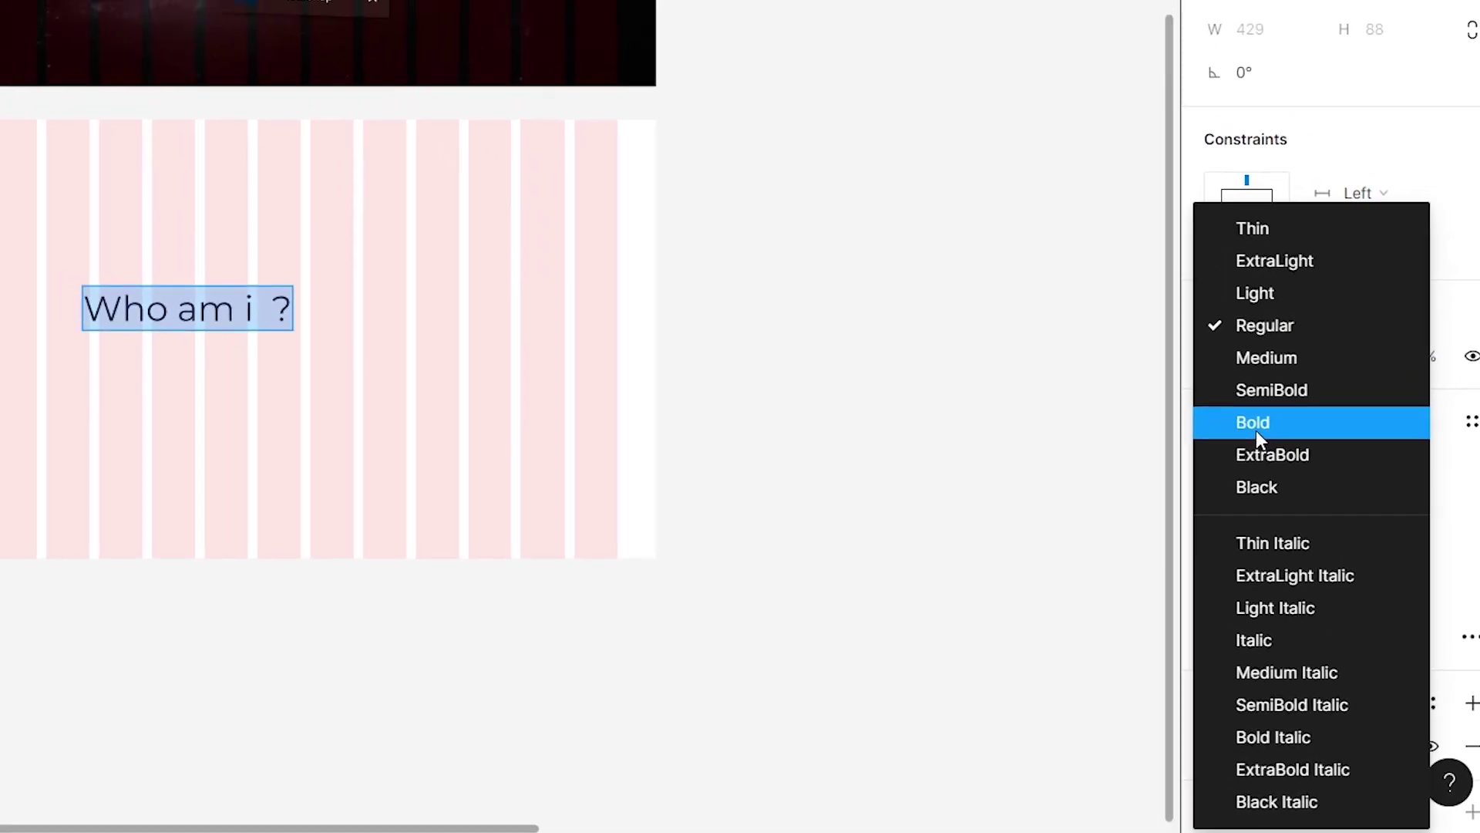
{"action": "left_click", "coordinate": [1355, 517]}
{"action": "key", "text": "Escape"}
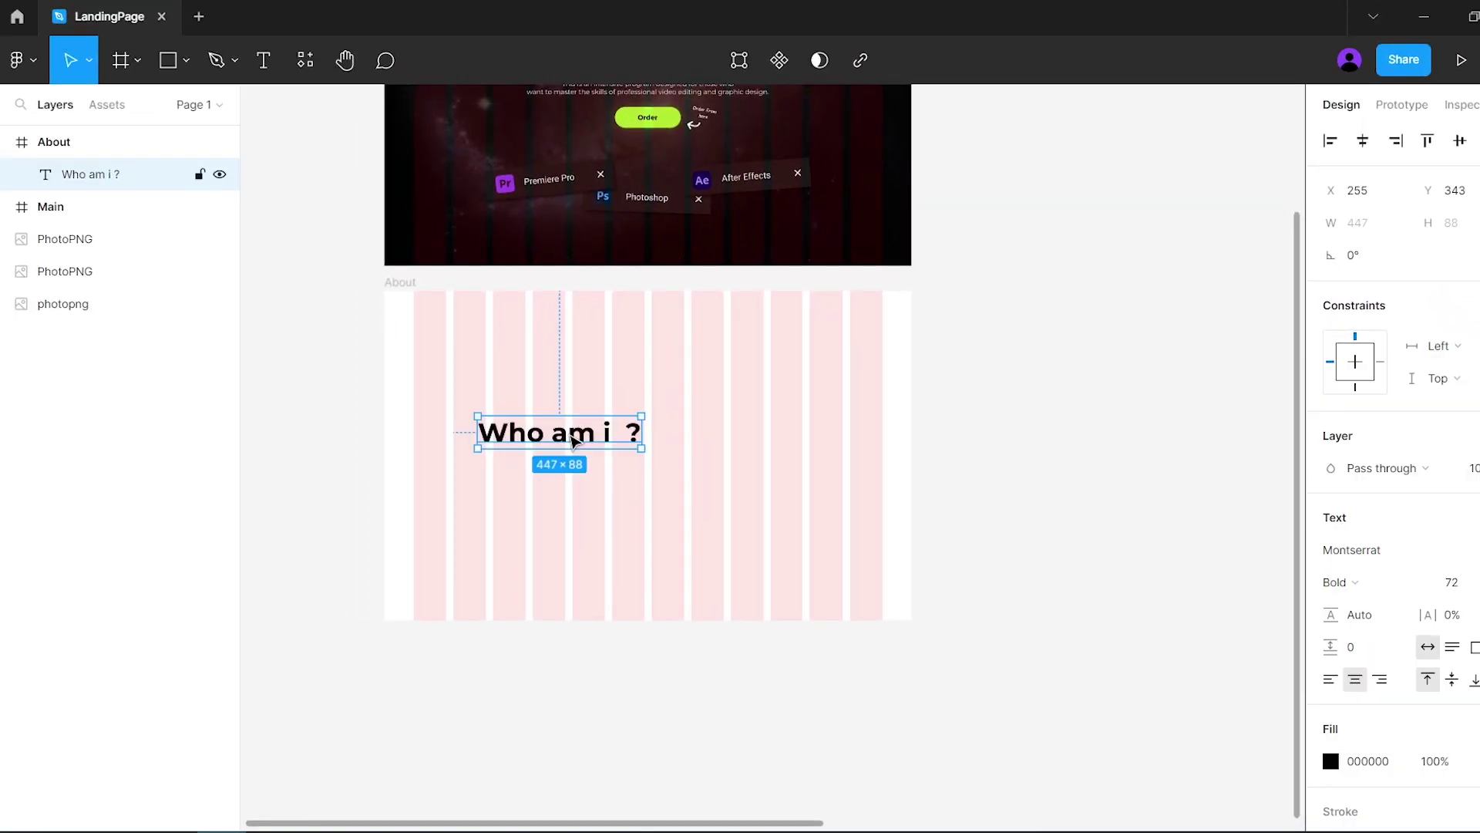
Step: Position the heading at the left column edge near the top of About
{"action": "left_click_drag", "start_coordinate": [582, 438], "coordinate": [516, 347]}
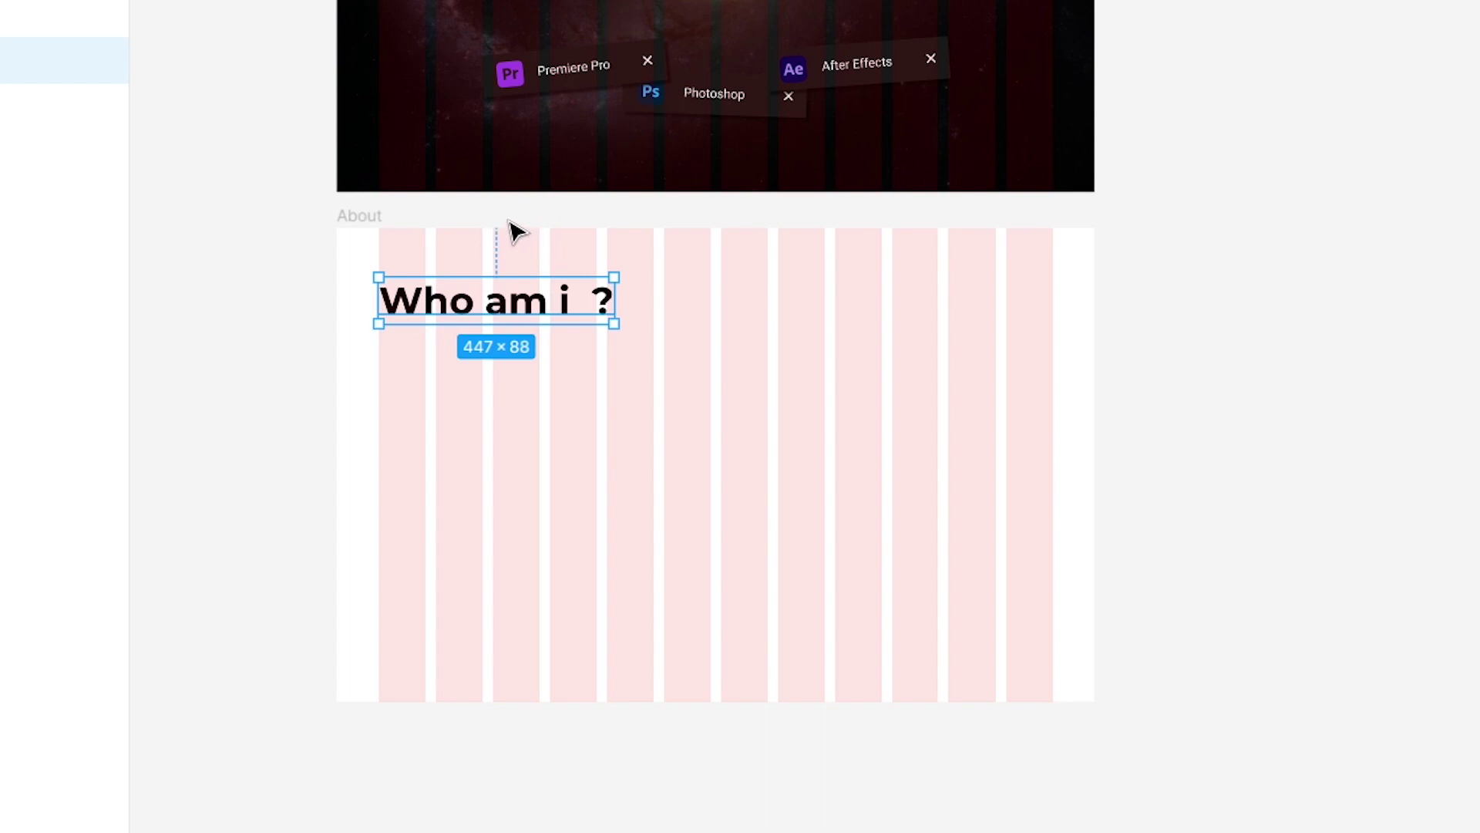
{"action": "key", "text": "alt"}
{"action": "key", "text": "shift+Down"}
{"action": "key", "text": "shift+Down"}
{"action": "key", "text": "shift+Down"}
{"action": "key", "text": "shift+Down"}
{"action": "key", "text": "shift+Down"}
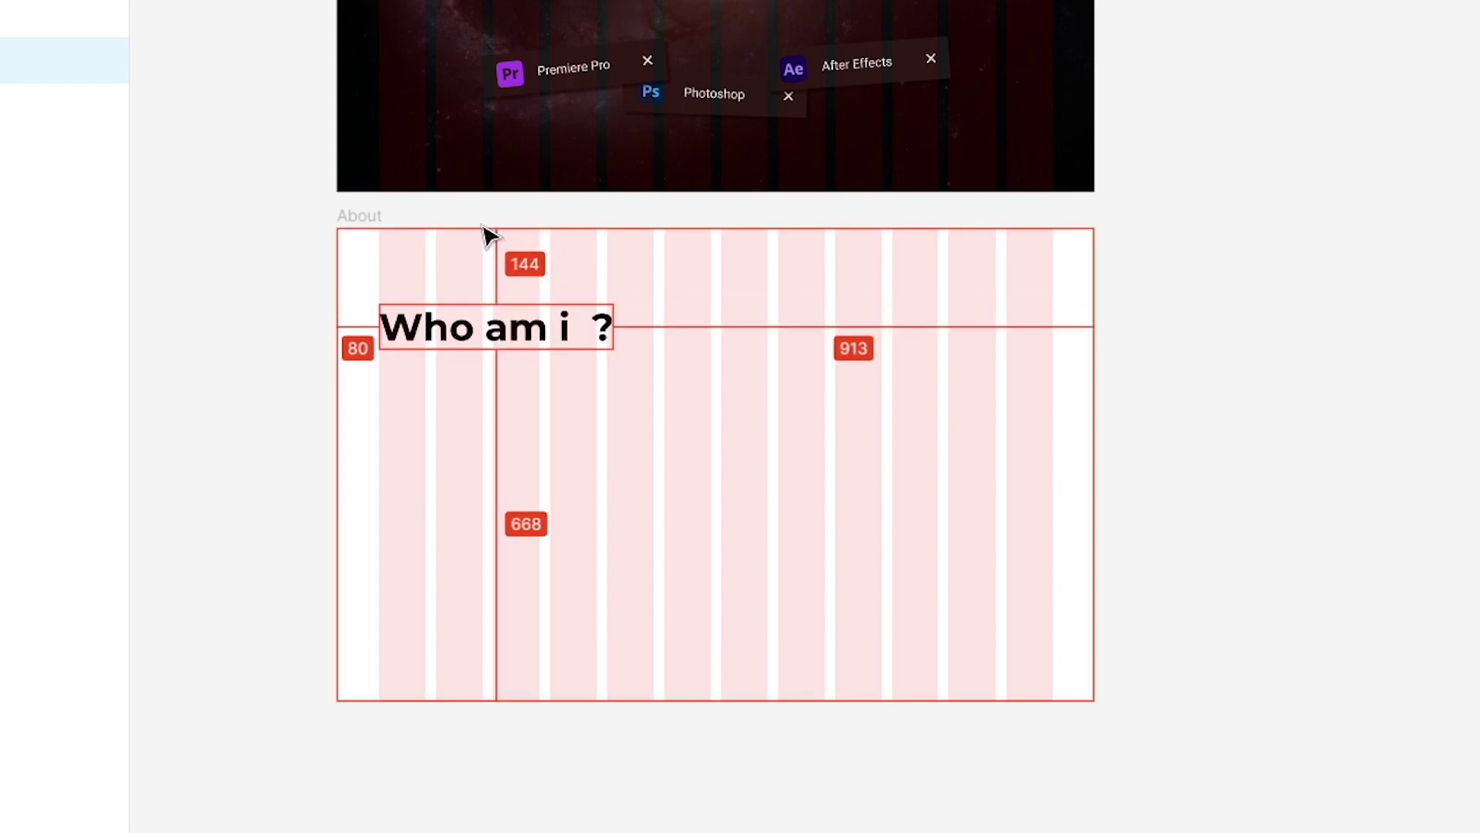
{"action": "key", "text": "Down"}
{"action": "key", "text": "Down"}
{"action": "key", "text": "Down"}
{"action": "key", "text": "Down"}
{"action": "key", "text": "Down"}
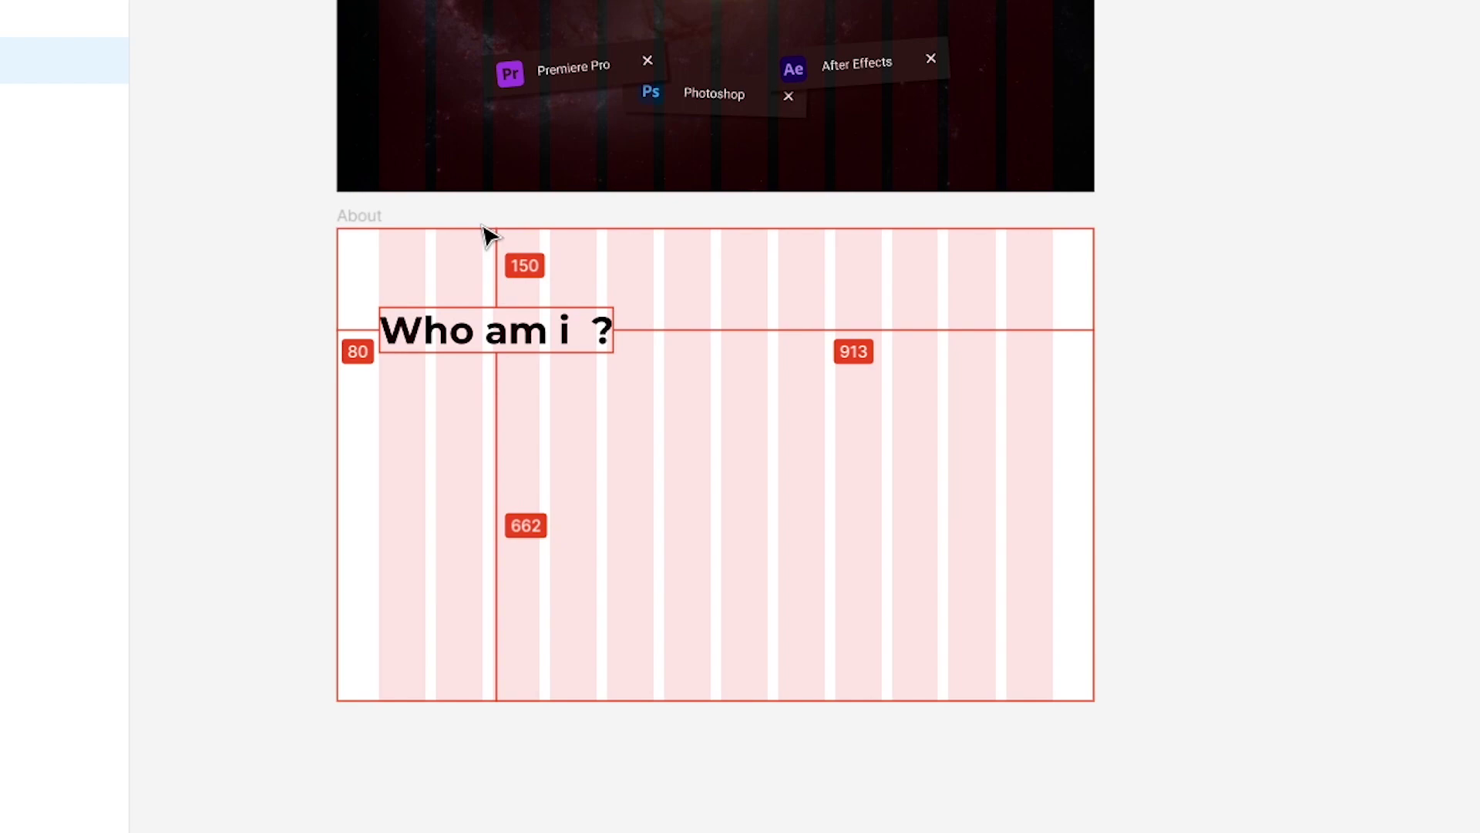
Step: Add the intro paragraph 'As you know, my nickname is Steve Editor...' below the heading
{"action": "left_click", "coordinate": [370, 89]}
{"action": "left_click", "coordinate": [733, 682]}
{"action": "type", "text": "As you k"}
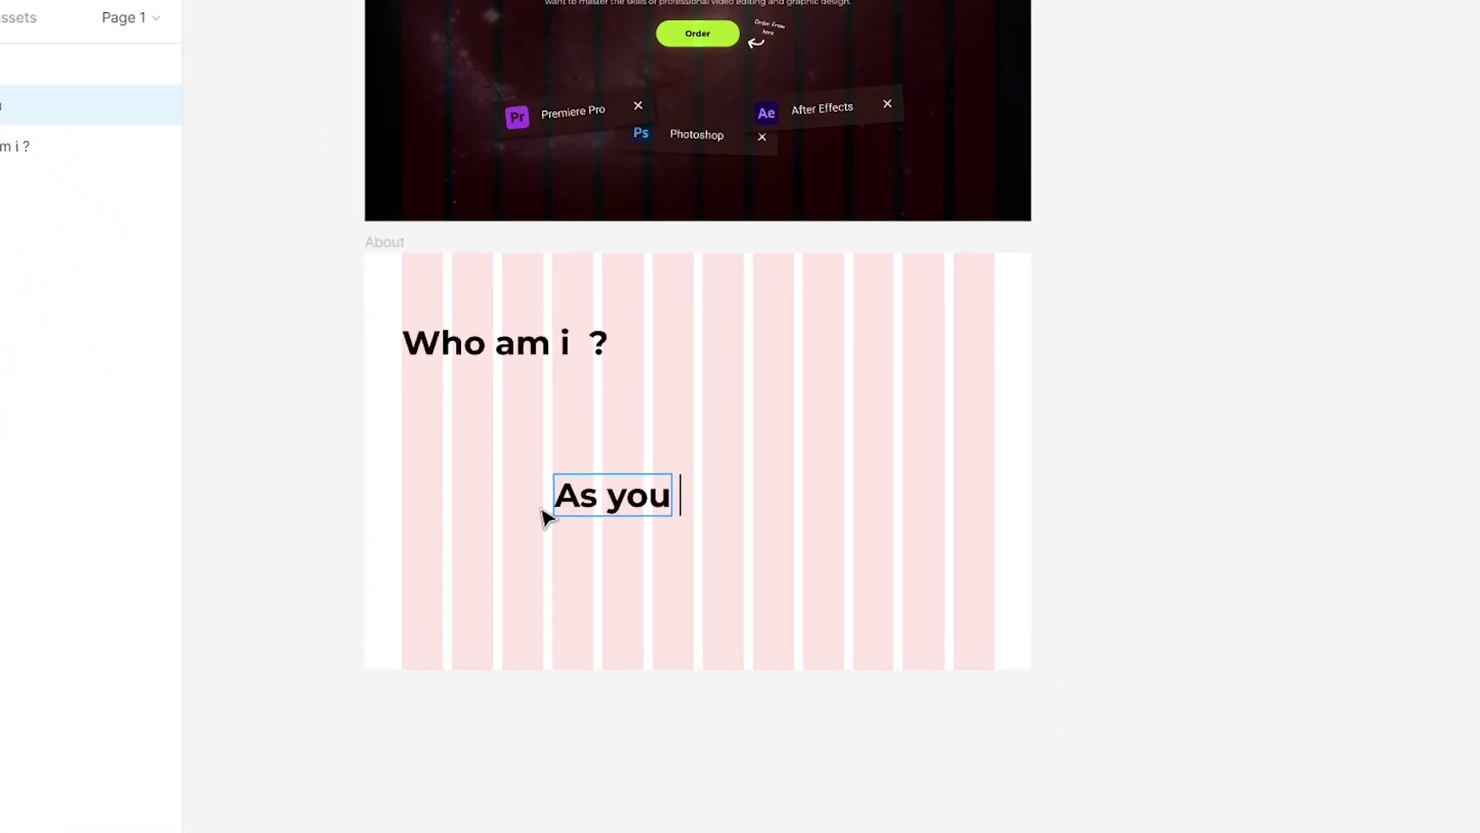
{"action": "type", "text": "now, my nickname is Steve Editor. I am a video editor, blo"}
{"action": "type", "text": "gger and irvestor. I mak"}
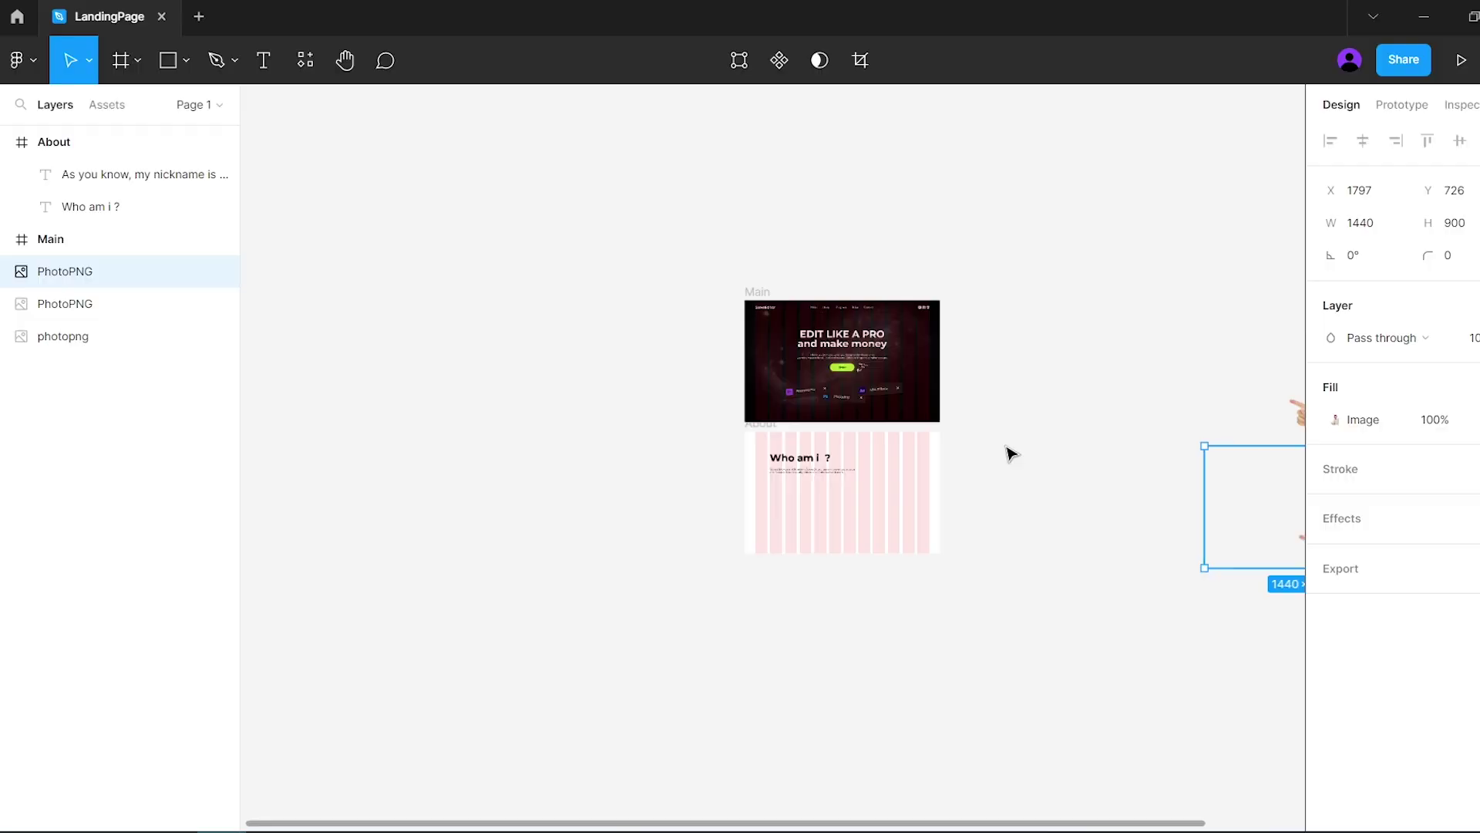
Step: Place the portrait photo in About and edit the stats: 250.000+ audience, 700+ videos, 30.000.000+ views
{"action": "left_click", "coordinate": [63, 336]}
{"action": "left_click_drag", "start_coordinate": [1187, 366], "coordinate": [882, 507]}
{"action": "scroll", "scroll_direction": "up", "scroll_amount": 3}
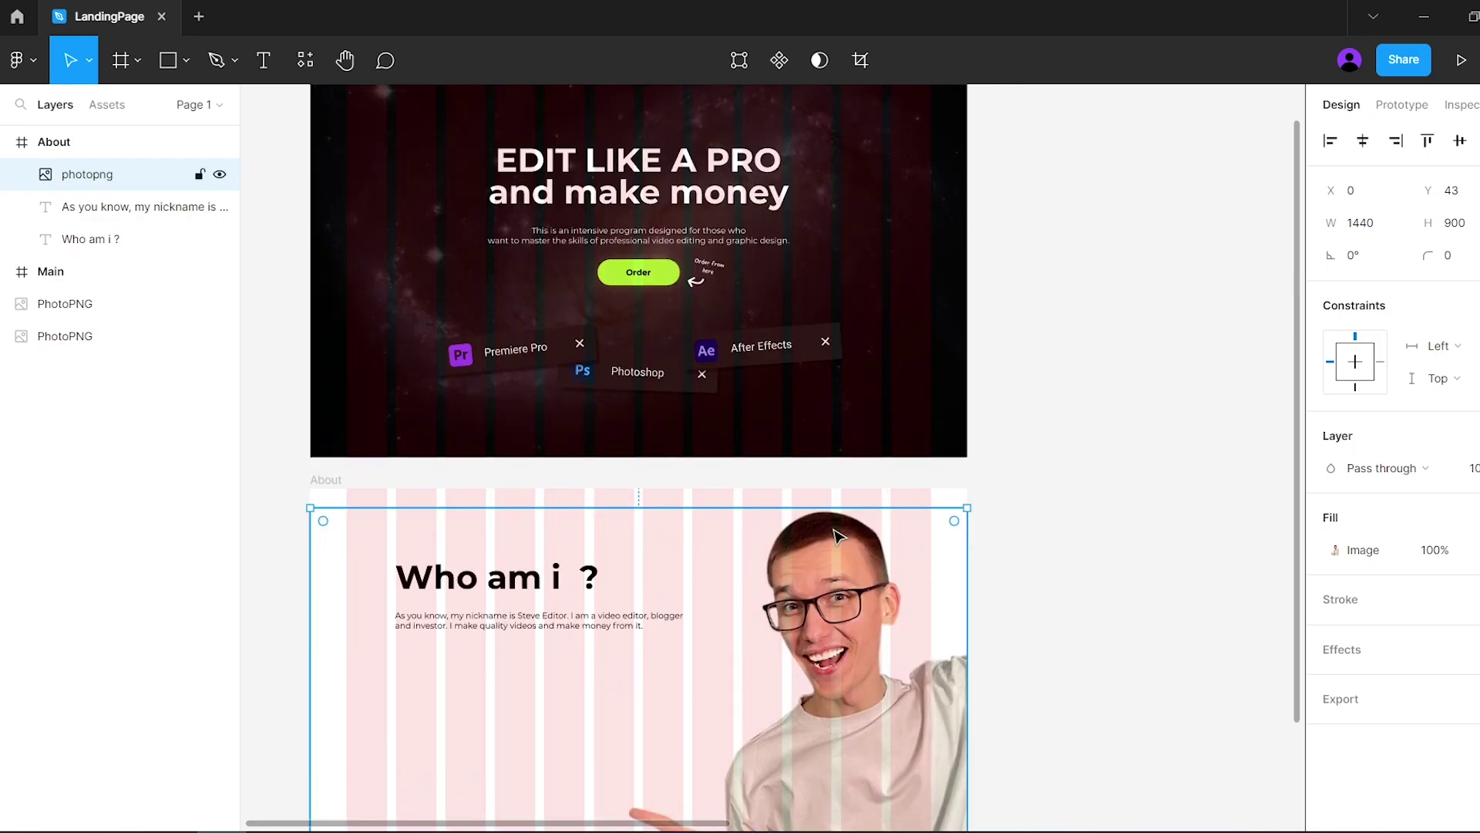
{"action": "scroll", "scroll_direction": "down", "scroll_amount": 3}
{"action": "left_click_drag", "start_coordinate": [836, 440], "coordinate": [846, 443]}
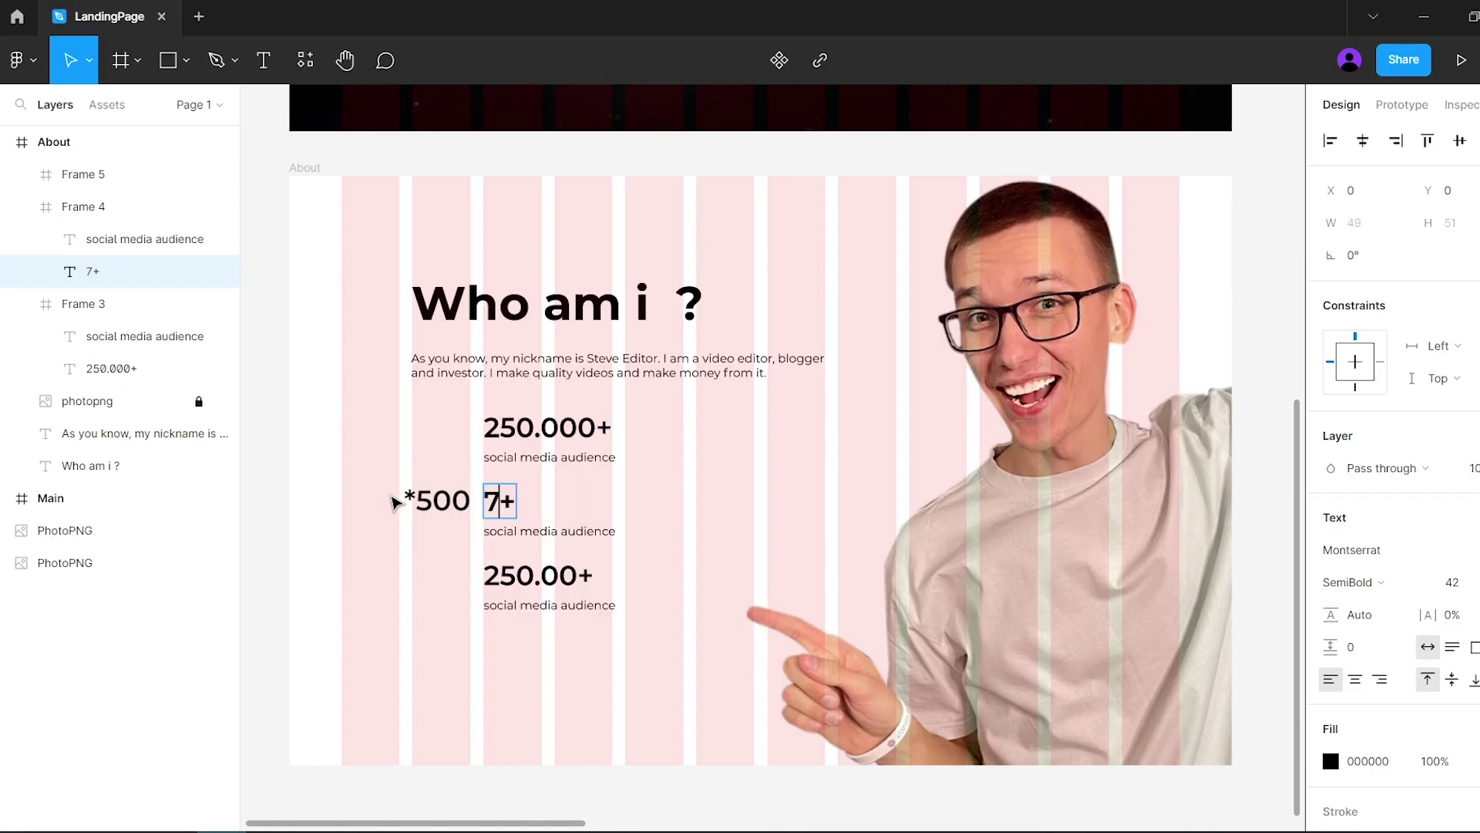
{"action": "type", "text": "00"}
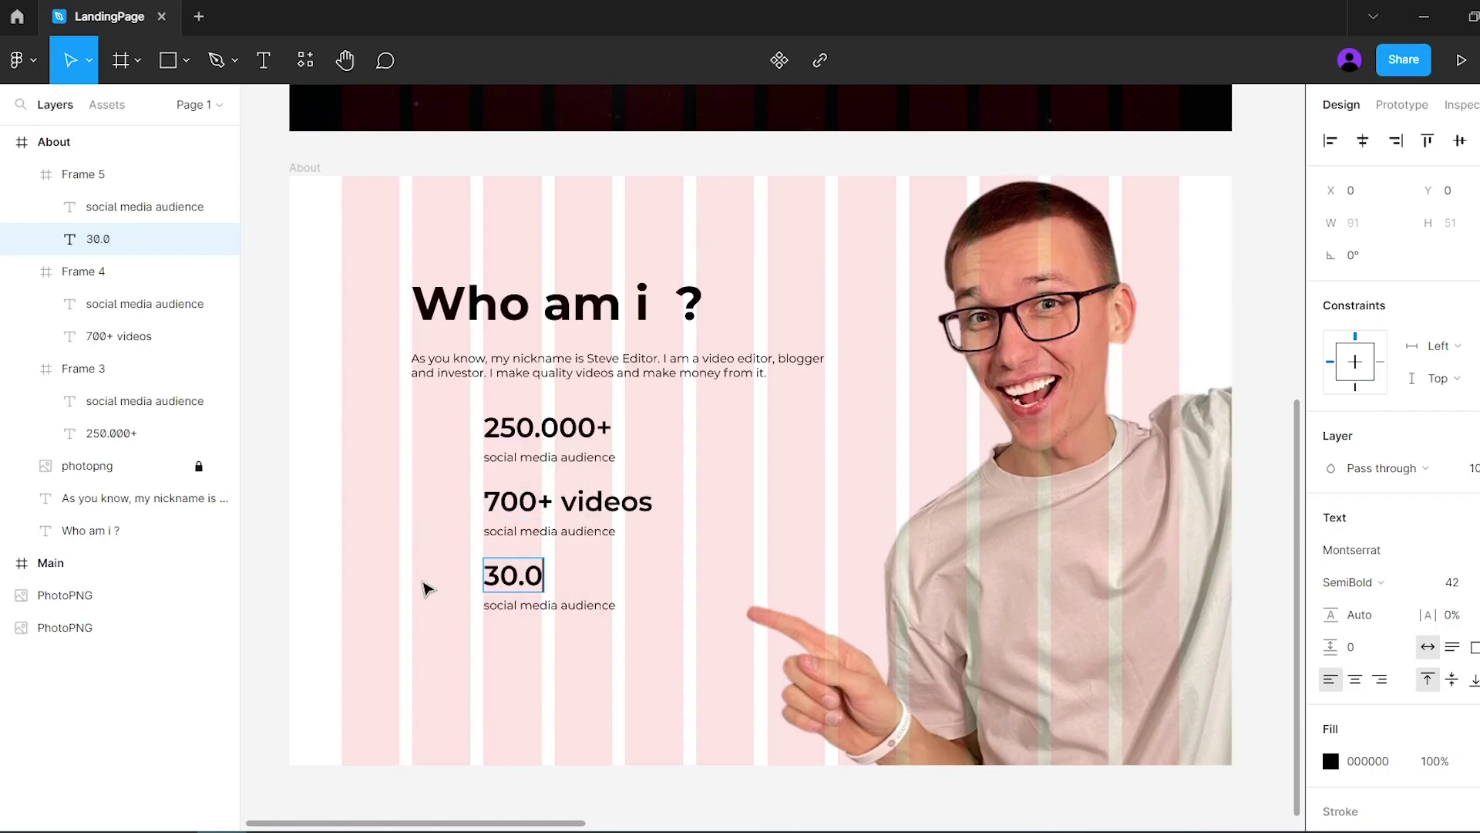
{"action": "type", "text": ".000+ vie"}
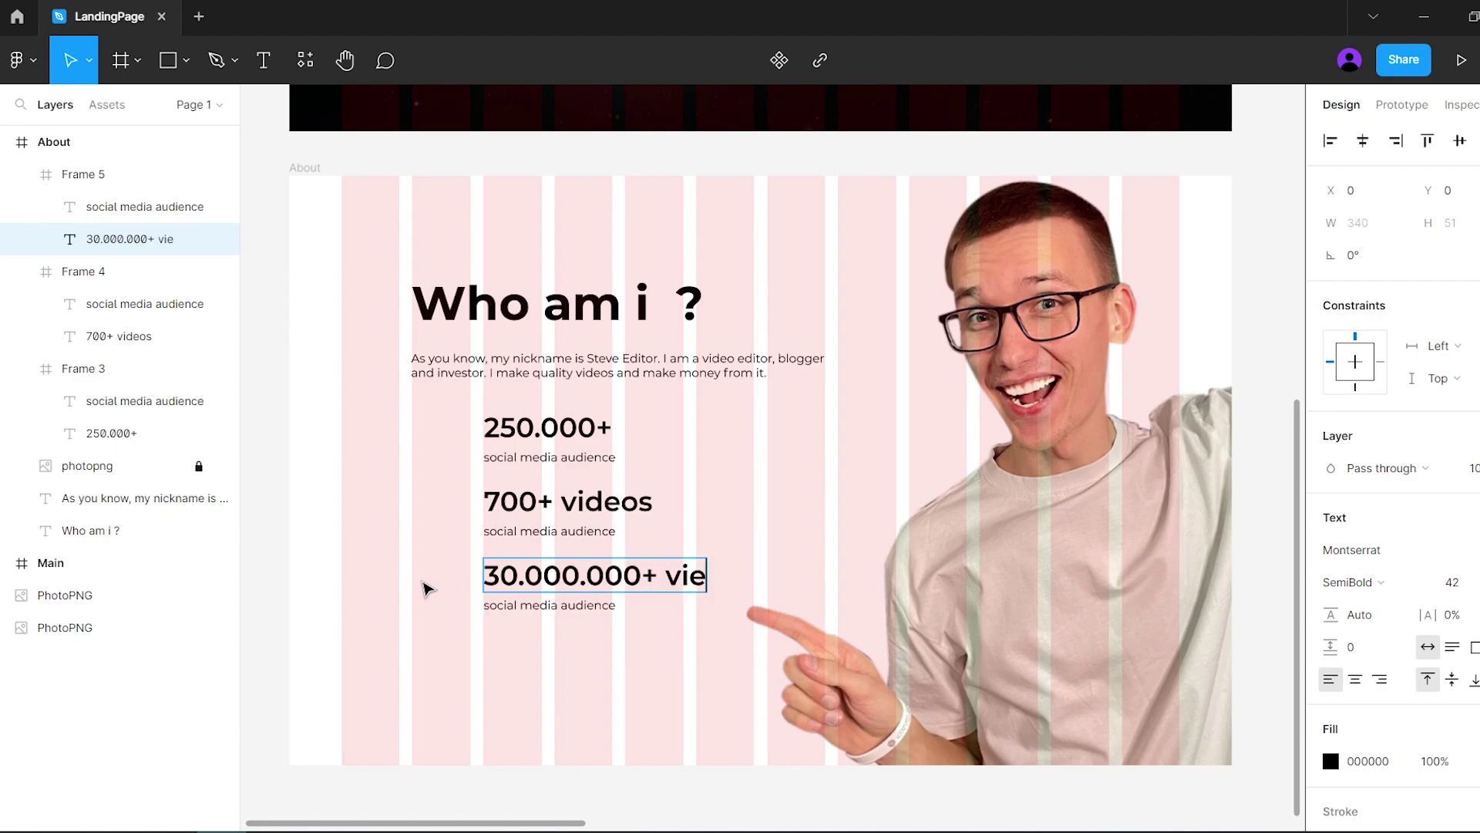
{"action": "type", "text": "colle"}
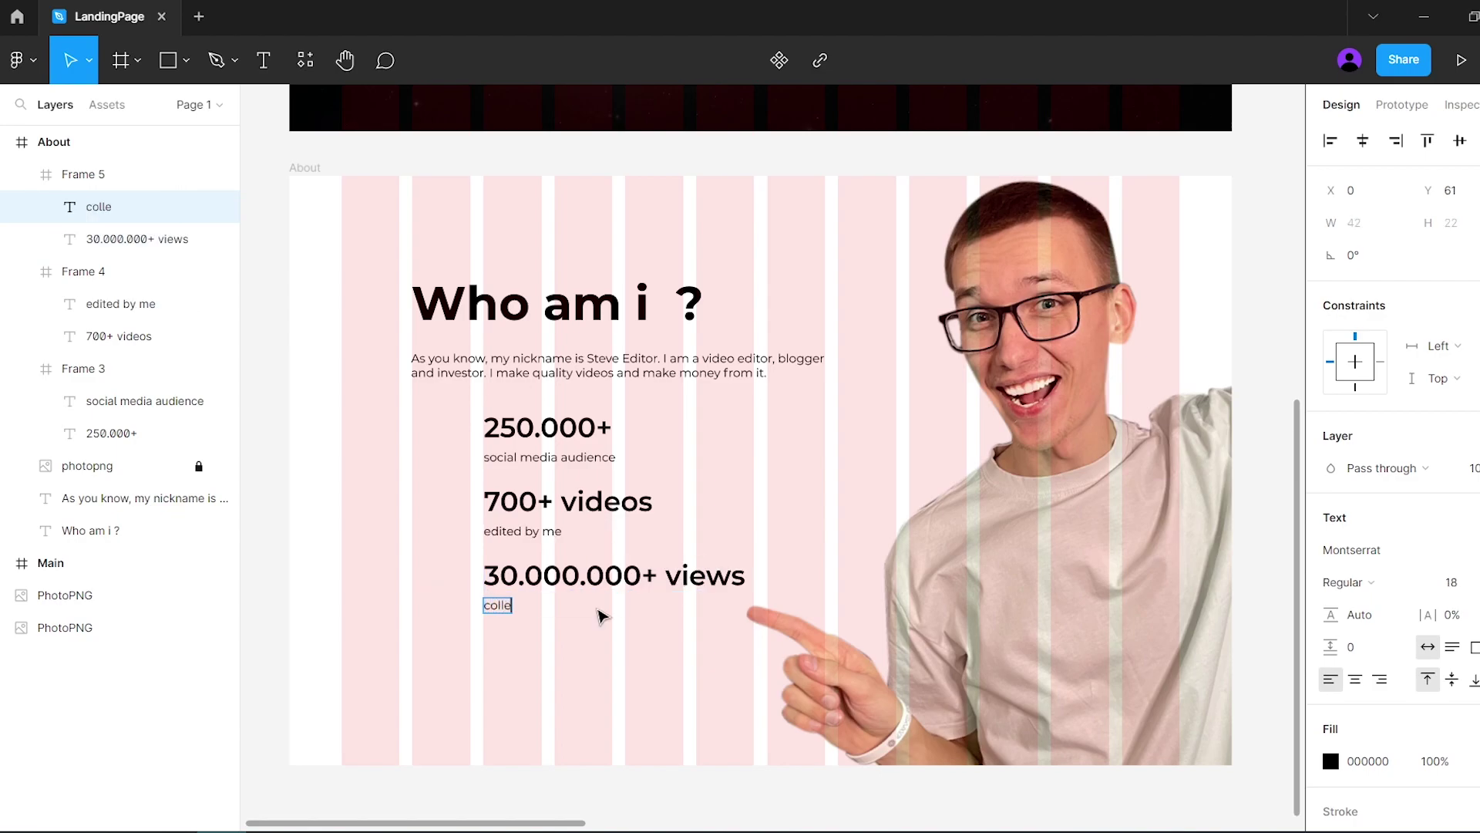
{"action": "type", "text": "s"}
Step: Add Instagram, camera and eye icons from Iconify beside the stats, then hide layout grids
{"action": "left_click", "coordinate": [601, 615]}
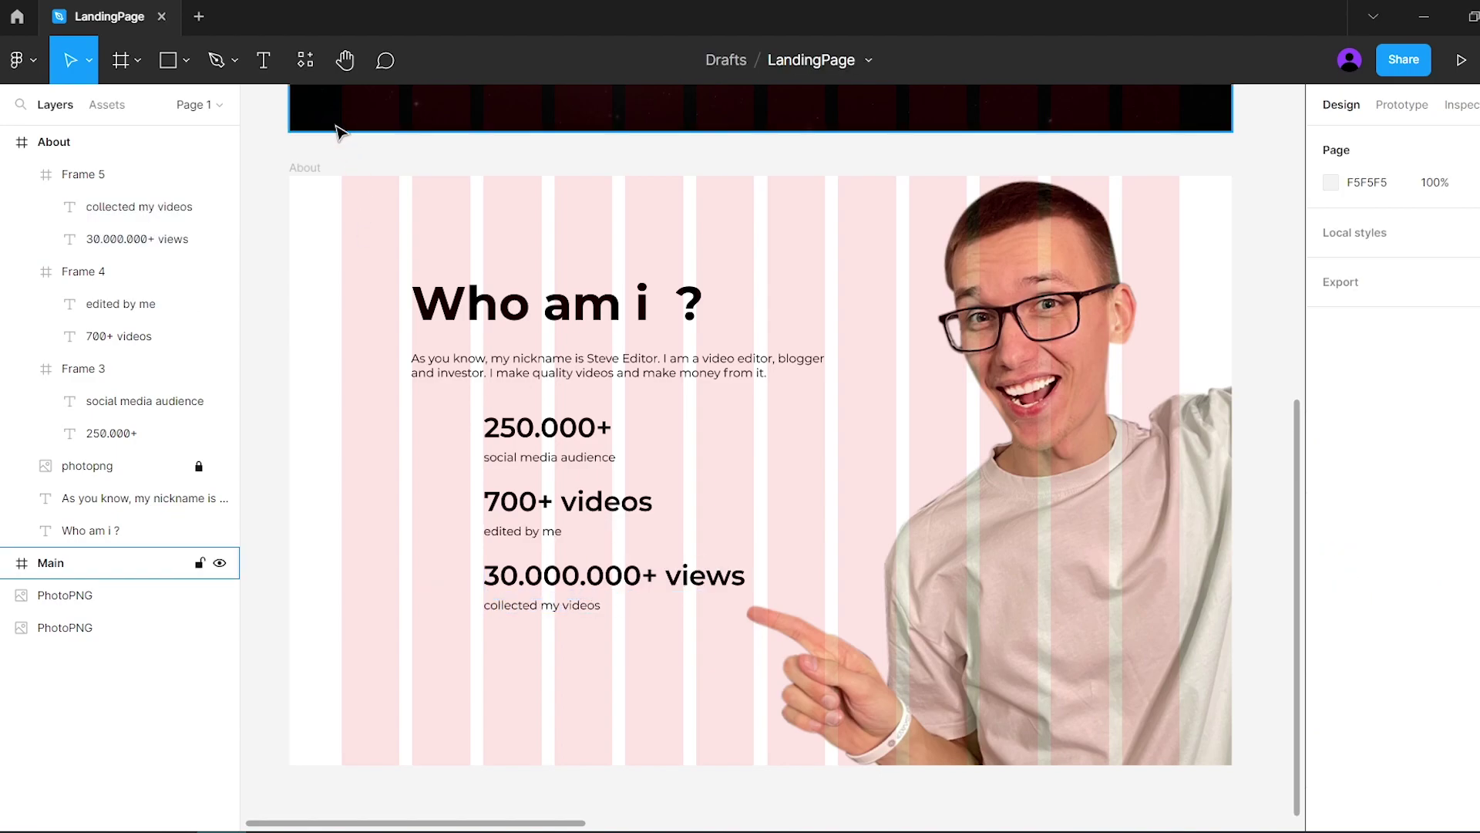
{"action": "left_click", "coordinate": [307, 62]}
{"action": "key", "text": "BackSpace"}
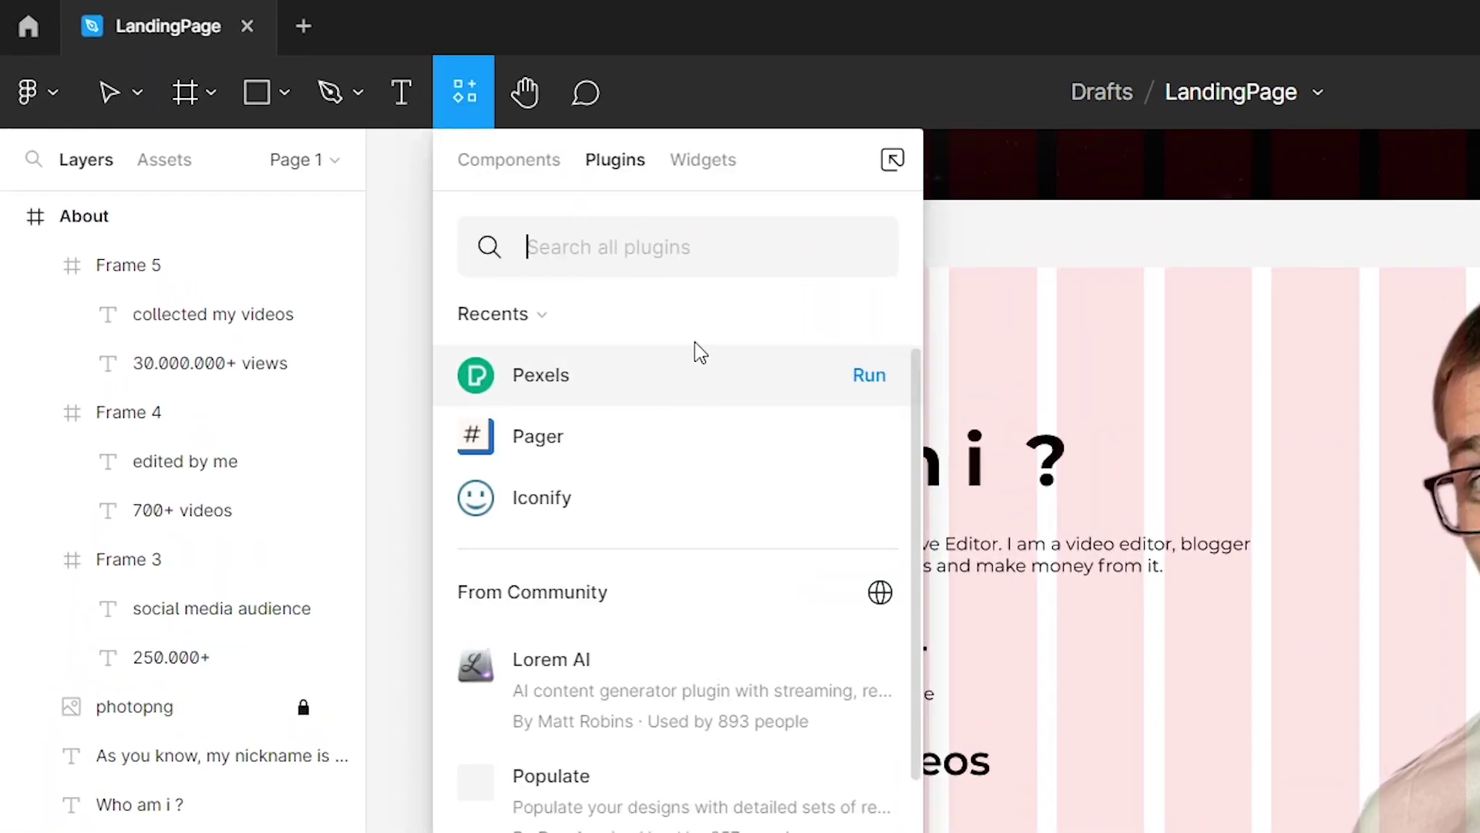
{"action": "mouse_move", "coordinate": [625, 497]}
{"action": "left_click", "coordinate": [875, 499]}
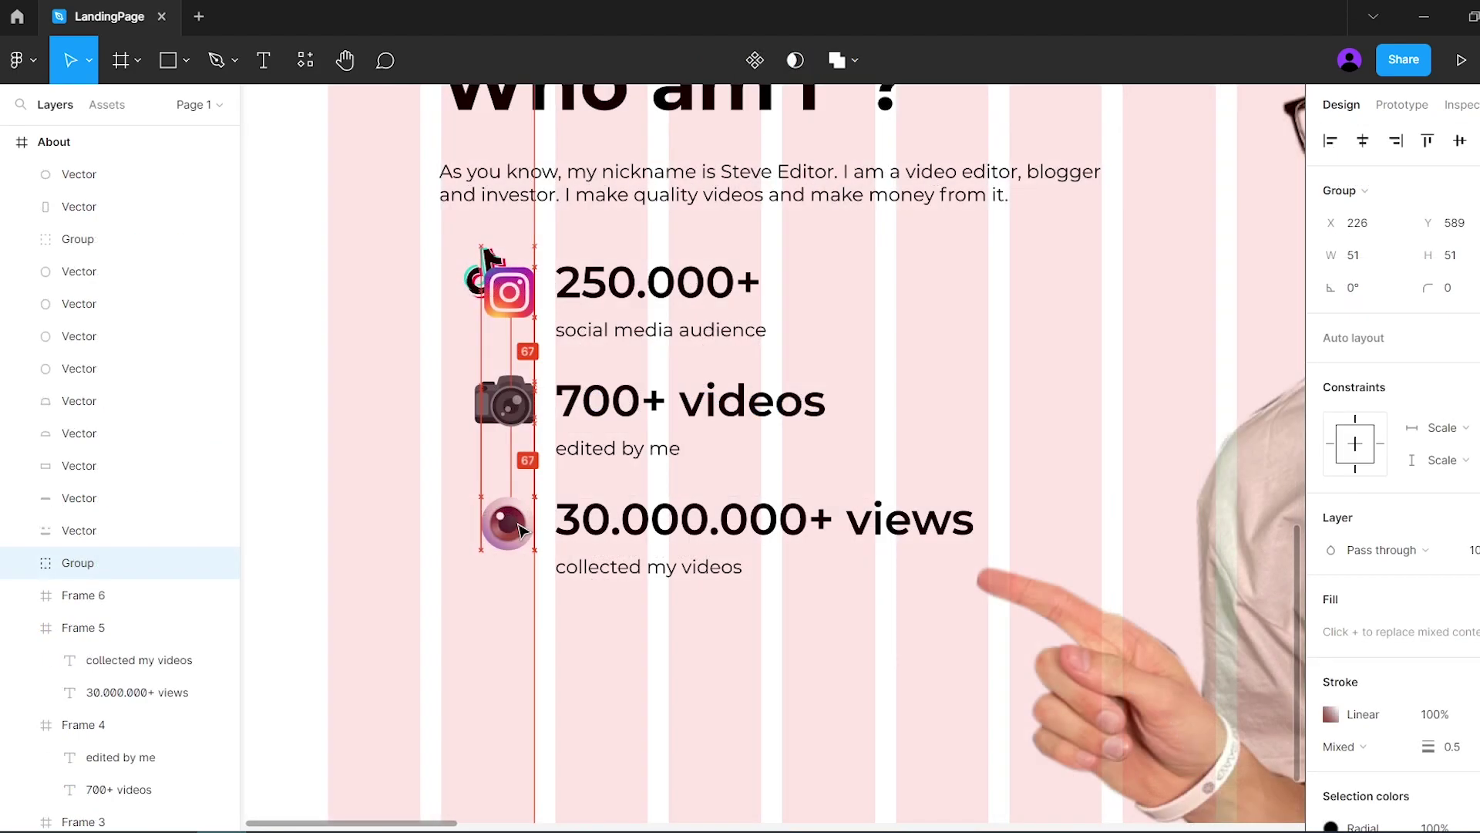
{"action": "key", "text": "ctrl+shift+4"}
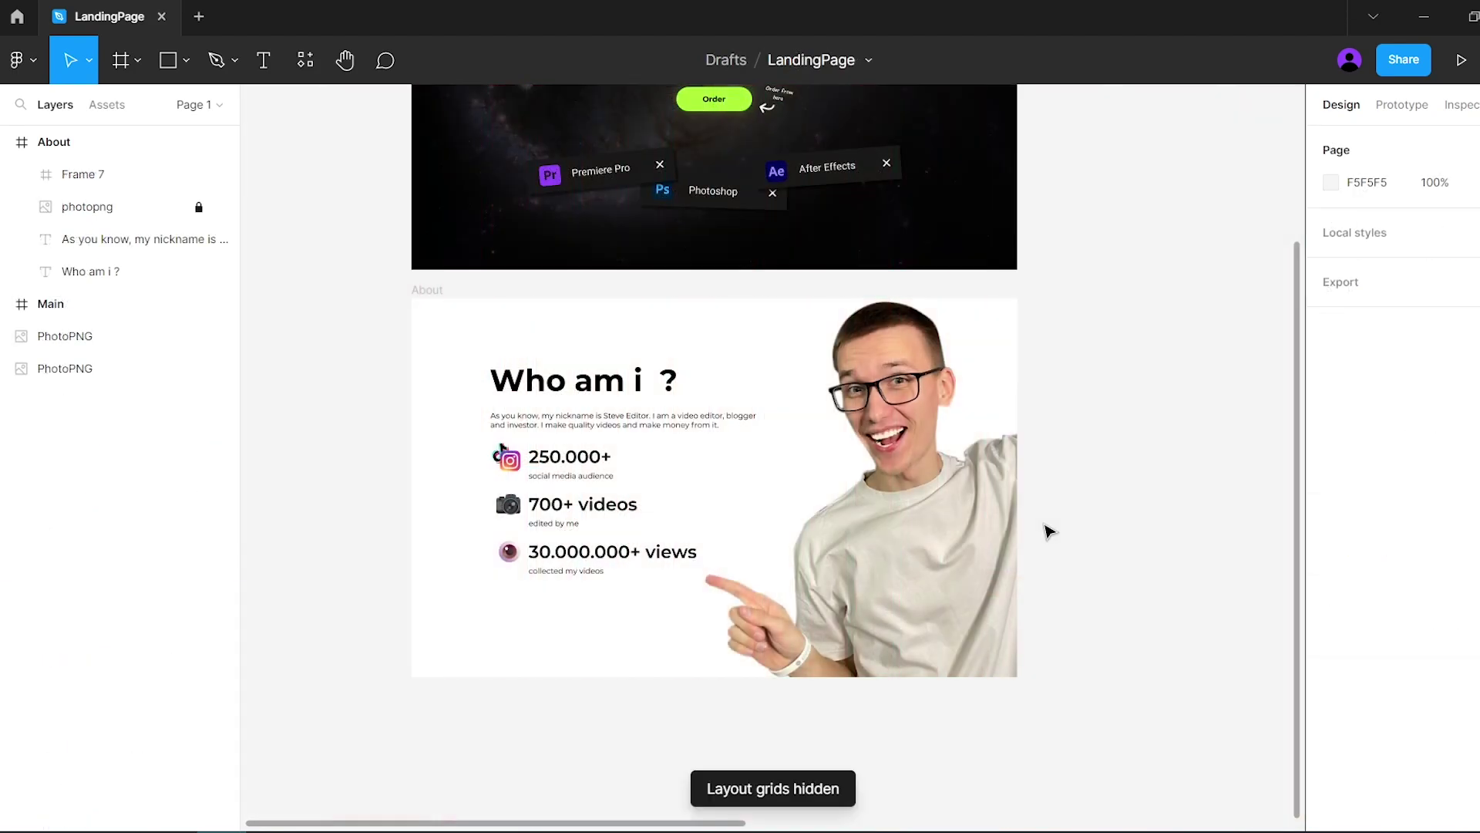
Step: Duplicate the About frame directly below it and rename the copy Program
{"action": "left_click", "coordinate": [517, 214]}
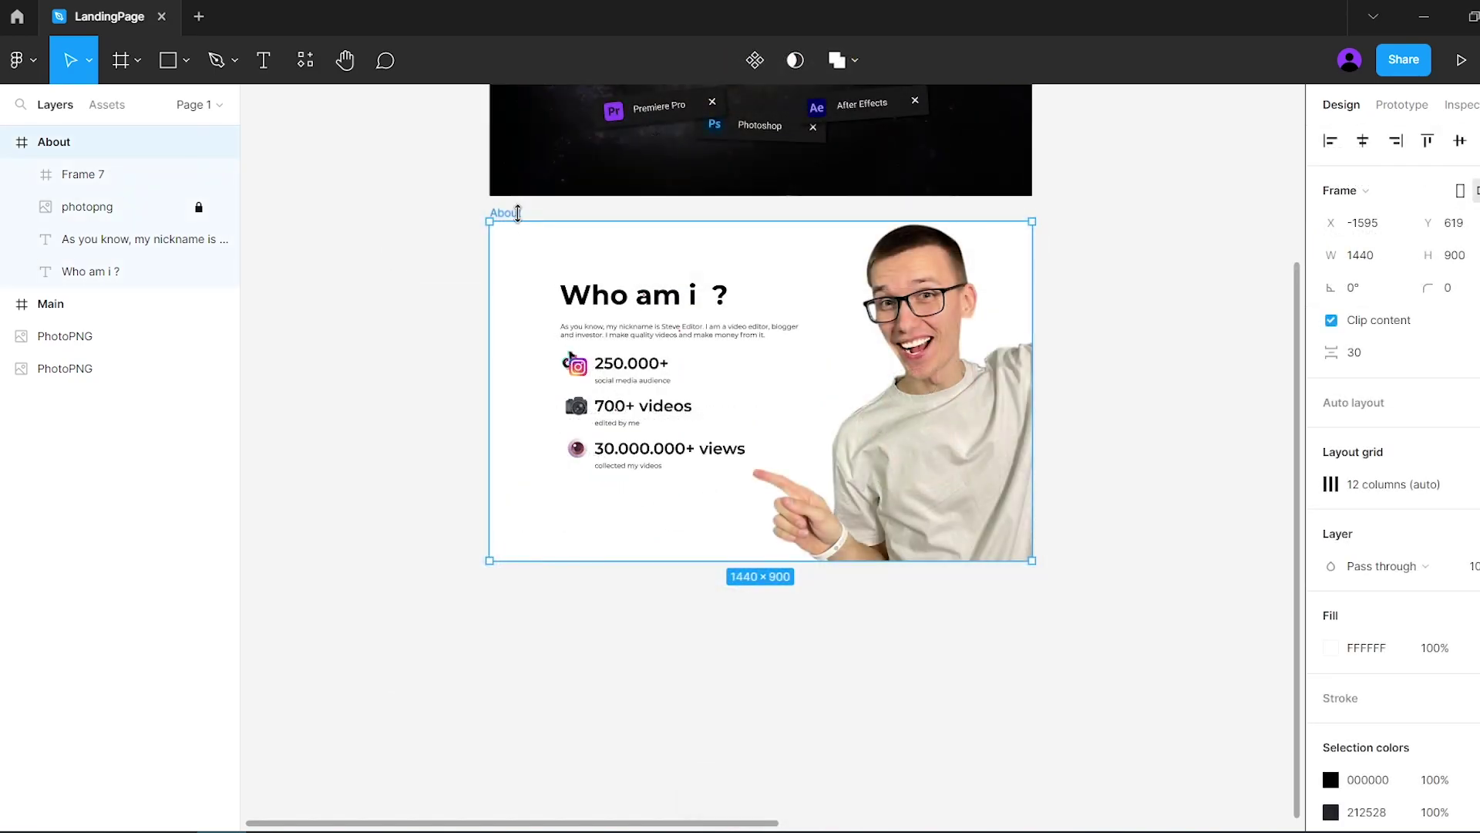
{"action": "left_click_drag", "start_coordinate": [496, 217], "coordinate": [573, 619]}
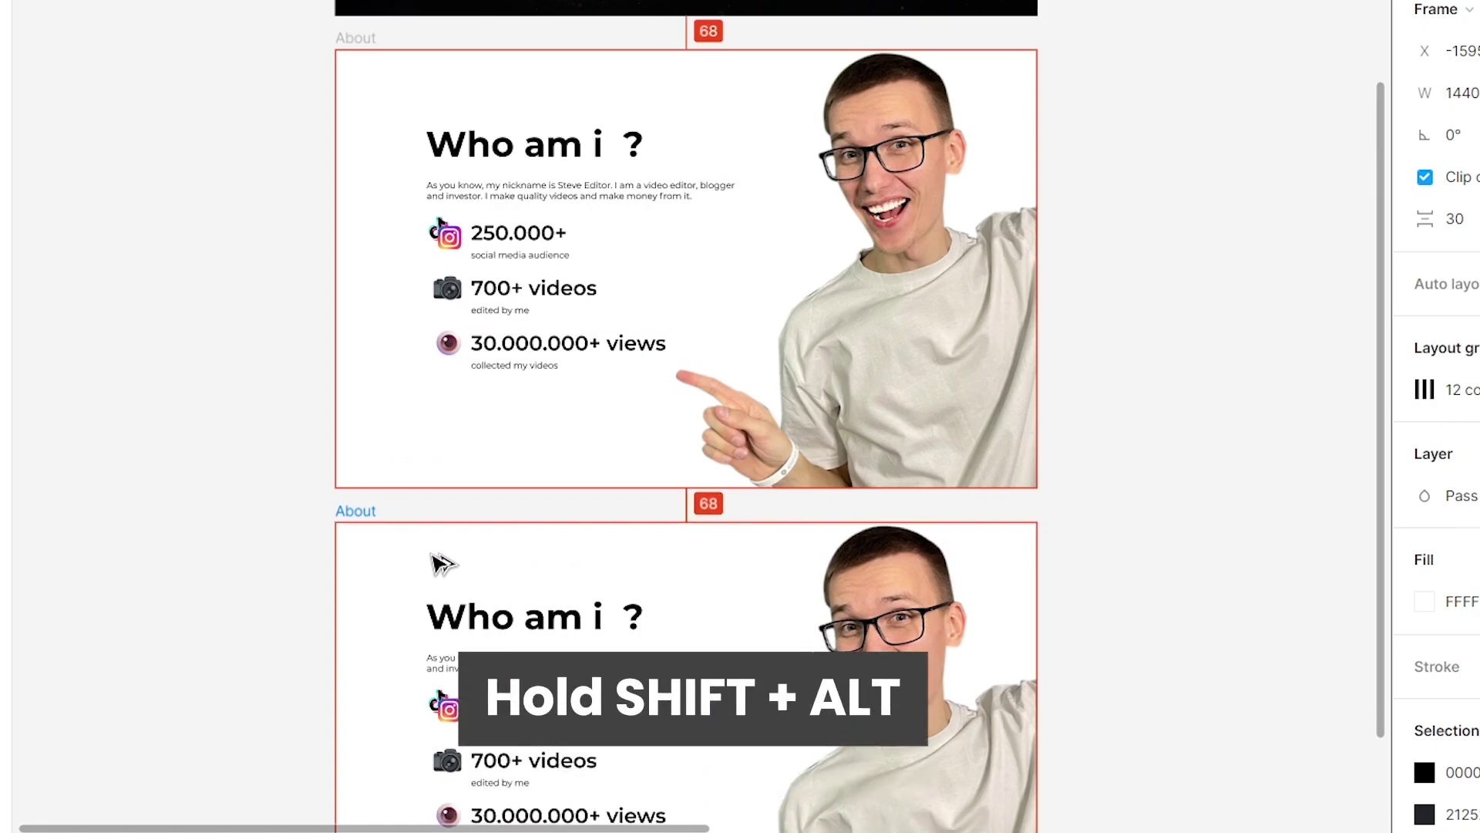
{"action": "double_click", "coordinate": [102, 258]}
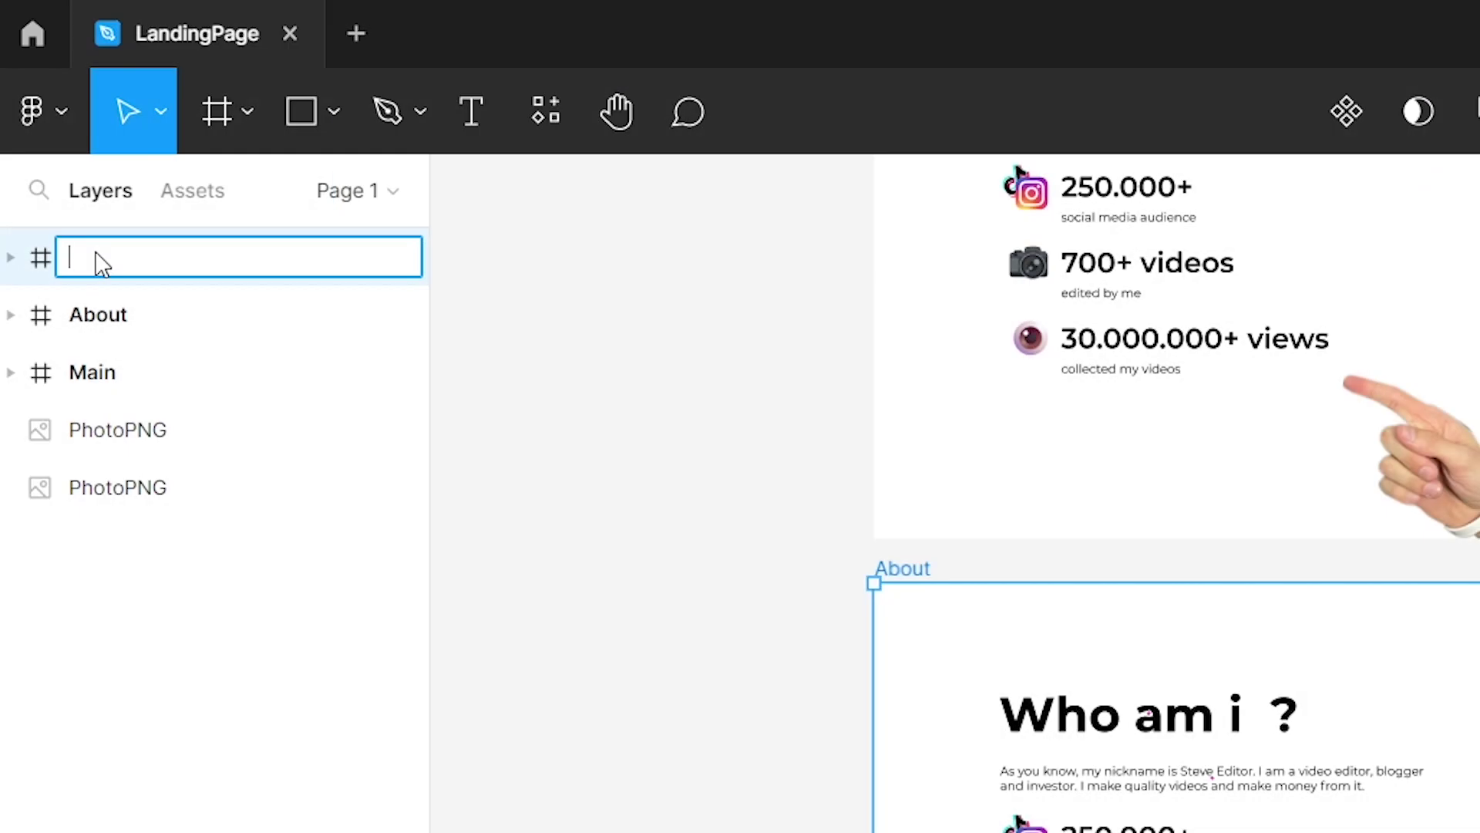
{"action": "type", "text": "Program"}
{"action": "key", "text": "Return"}
Step: Delete all of Program's copied contents and place a new text box in it
{"action": "left_click", "coordinate": [11, 256]}
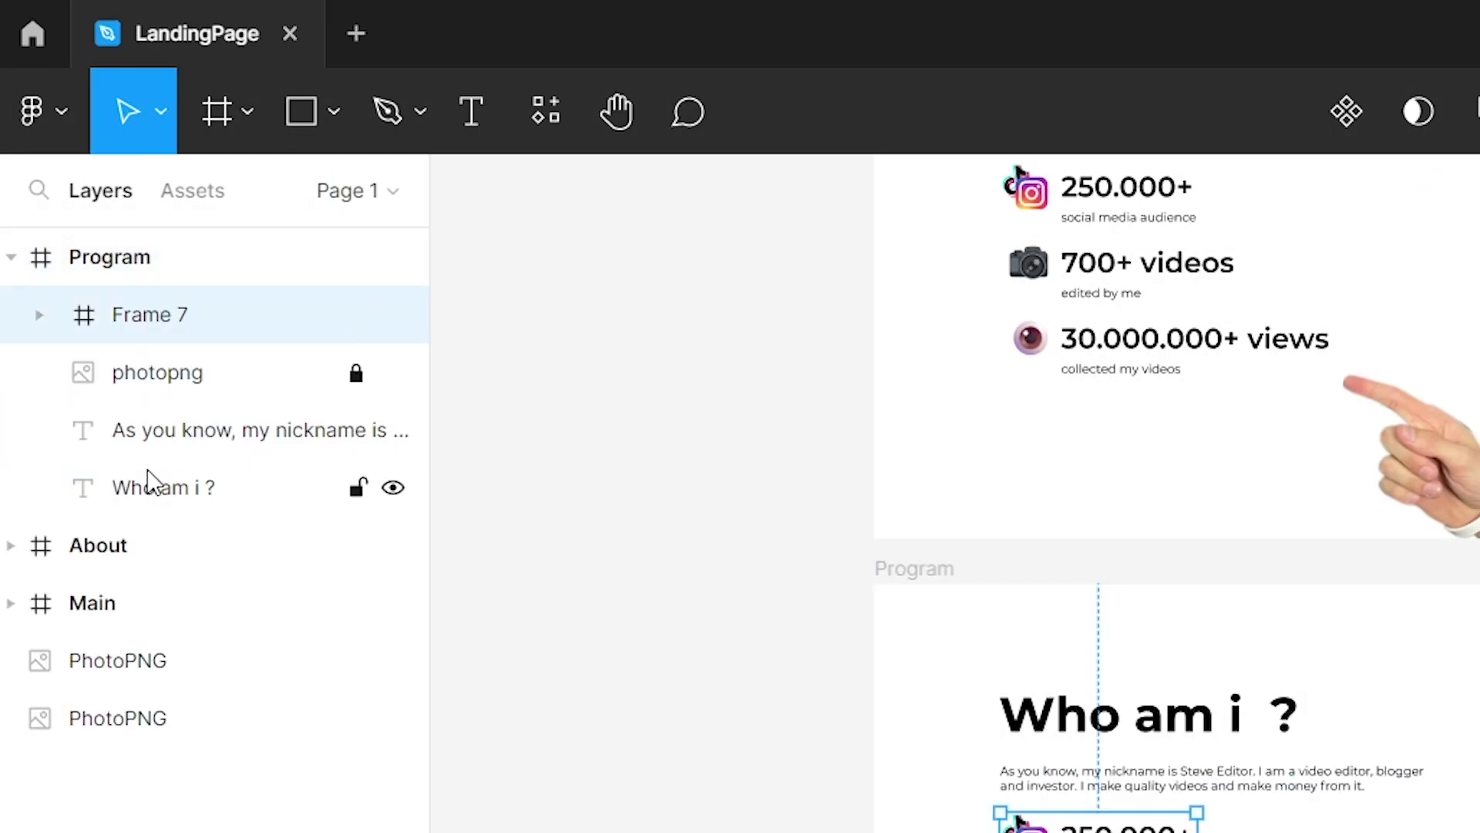
{"action": "left_click", "coordinate": [151, 493]}
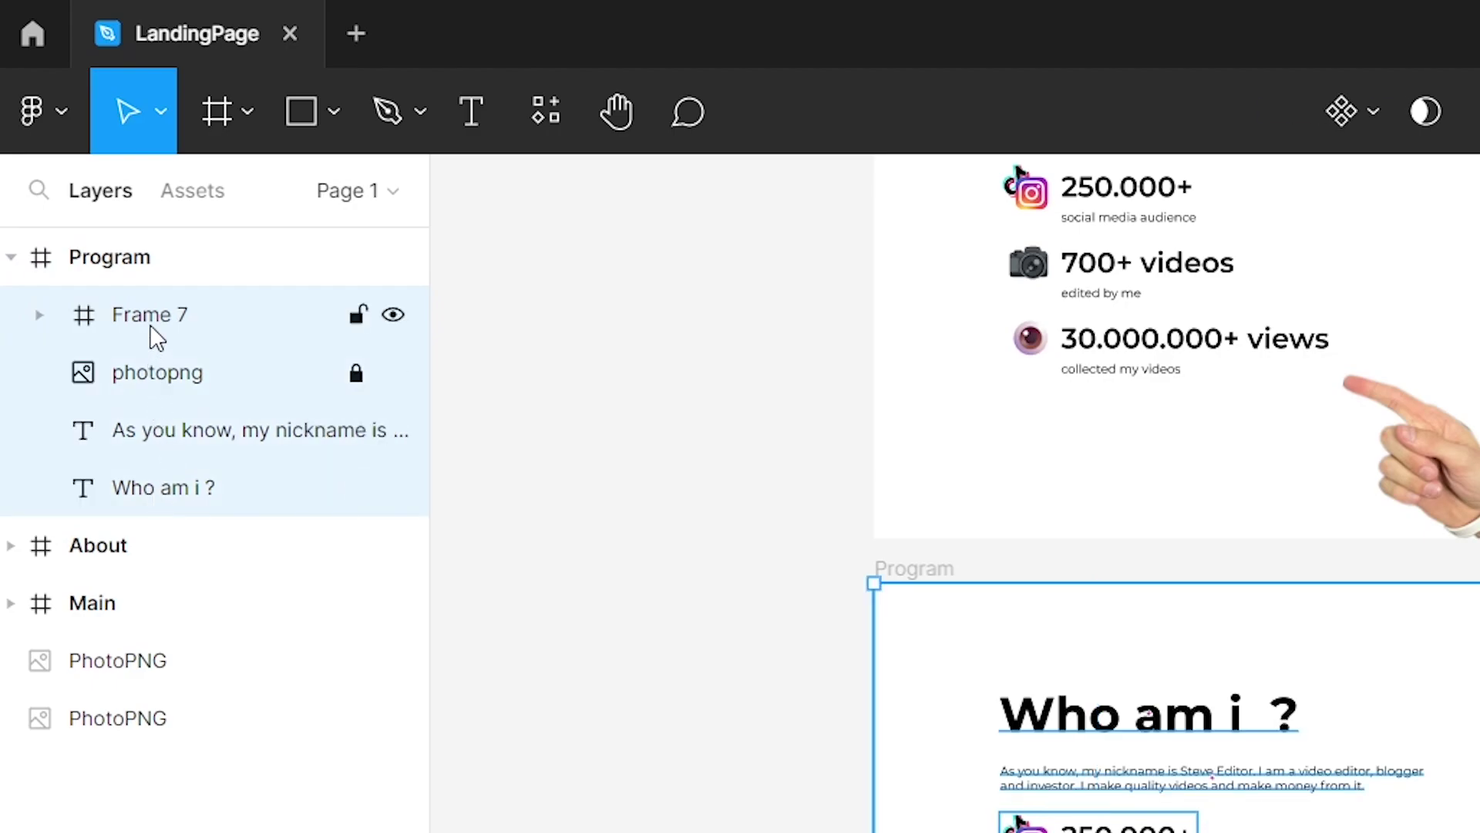
{"action": "key", "text": "Delete"}
{"action": "left_click", "coordinate": [288, 64]}
{"action": "left_click", "coordinate": [697, 482]}
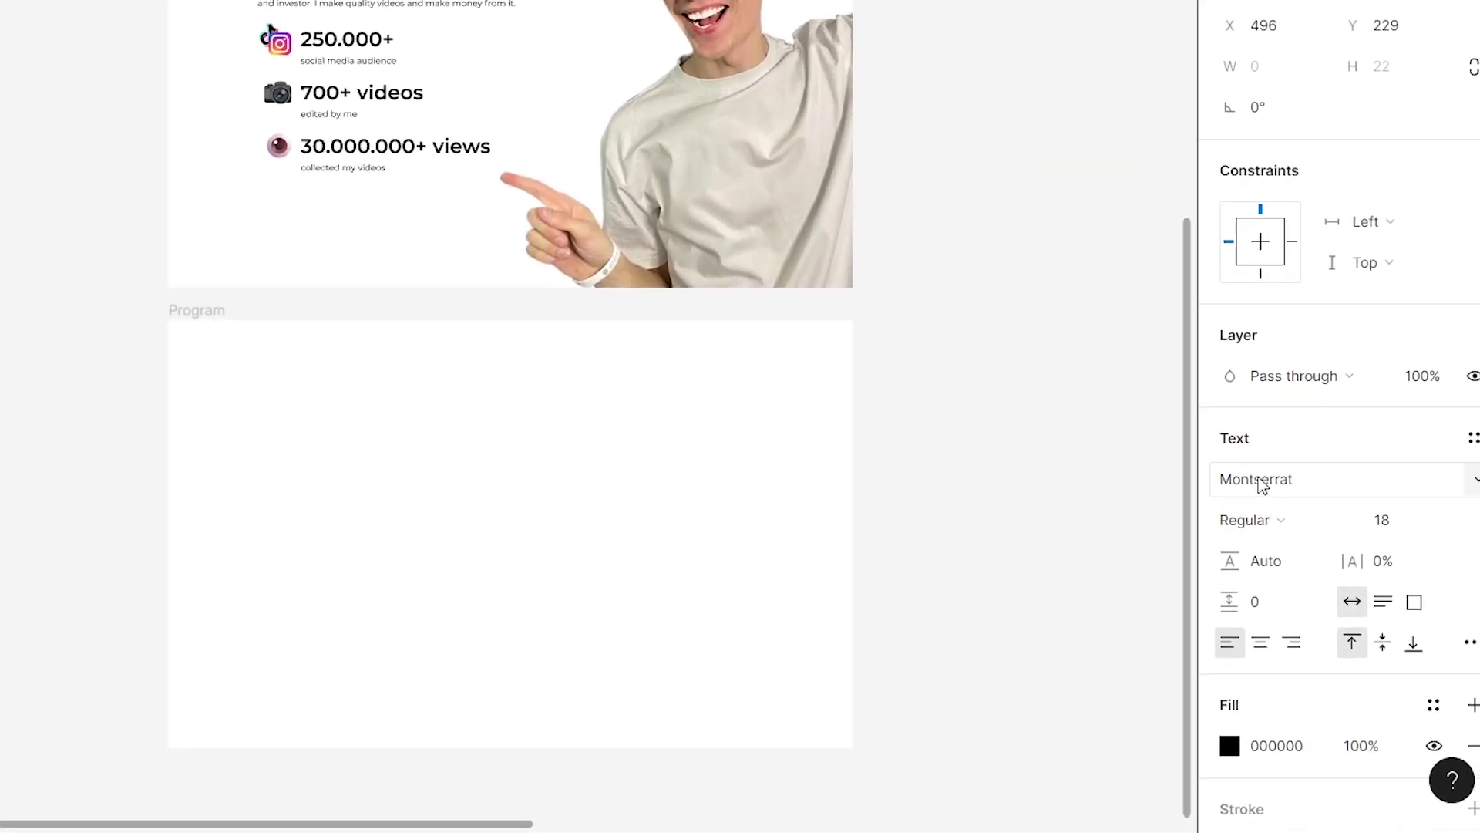
Step: Add a Bold 72 'What awaits you ?' heading, horizontally centred near Program's top
{"action": "left_click", "coordinate": [1230, 486]}
{"action": "left_click", "coordinate": [1230, 403]}
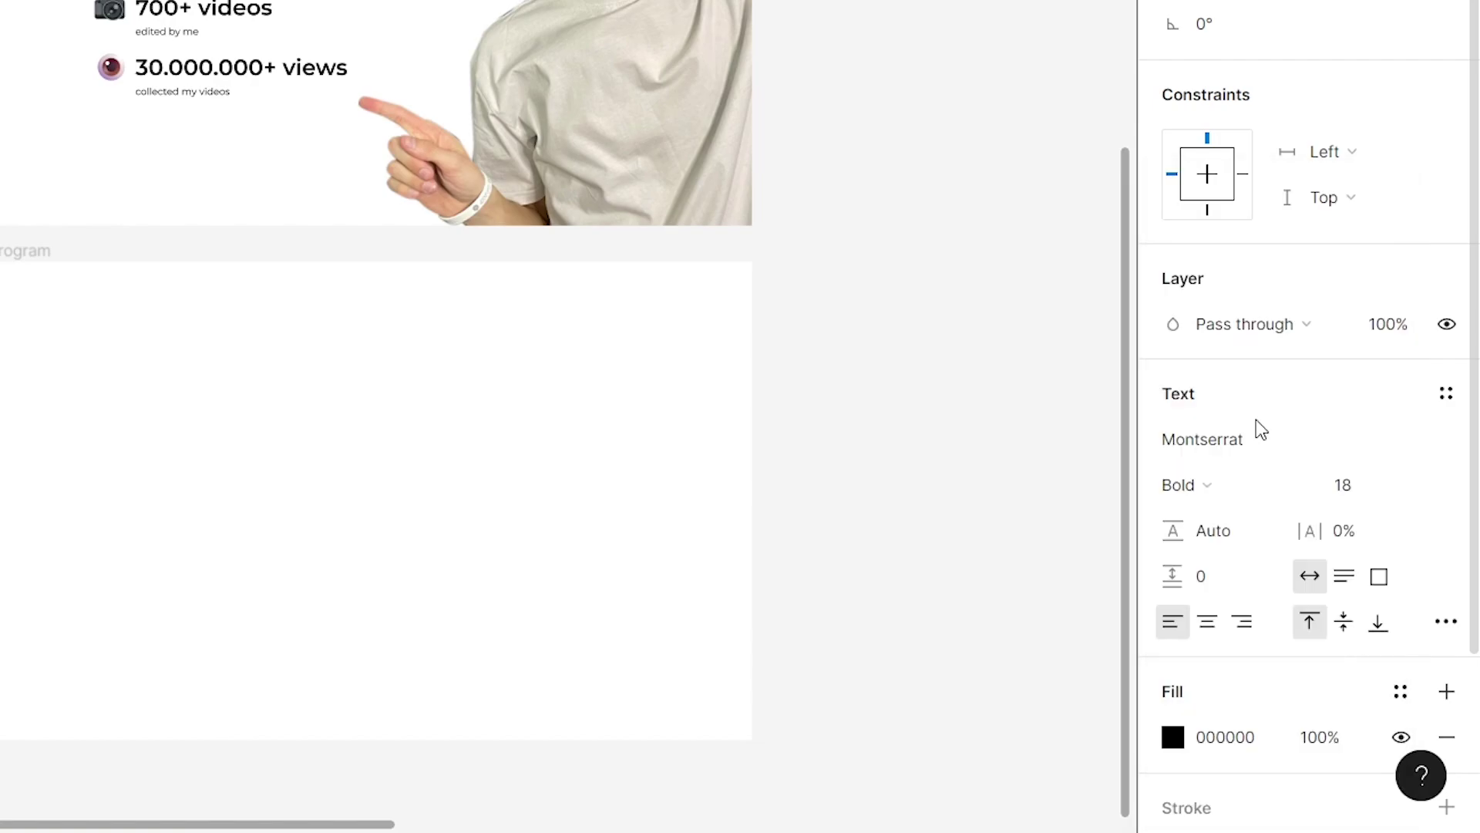
{"action": "left_click", "coordinate": [1349, 484]}
{"action": "type", "text": "72"}
{"action": "key", "text": "Return"}
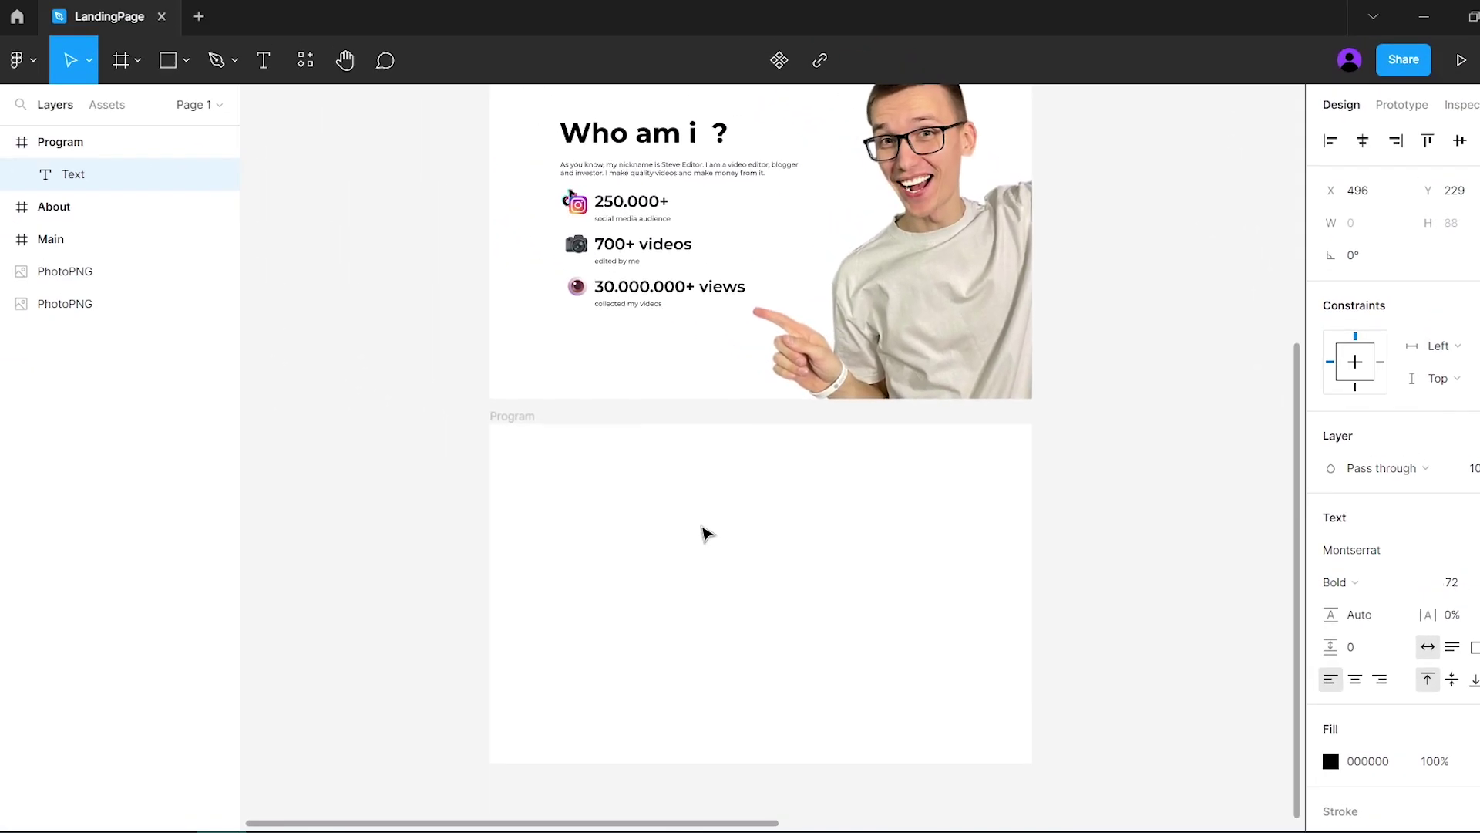
{"action": "type", "text": "What awaits you ?"}
{"action": "key", "text": "Escape"}
{"action": "left_click", "coordinate": [1195, 86]}
{"action": "key", "text": "alt"}
{"action": "key", "text": "Up"}
{"action": "key", "text": "Up"}
{"action": "key", "text": "Up"}
{"action": "key", "text": "Up"}
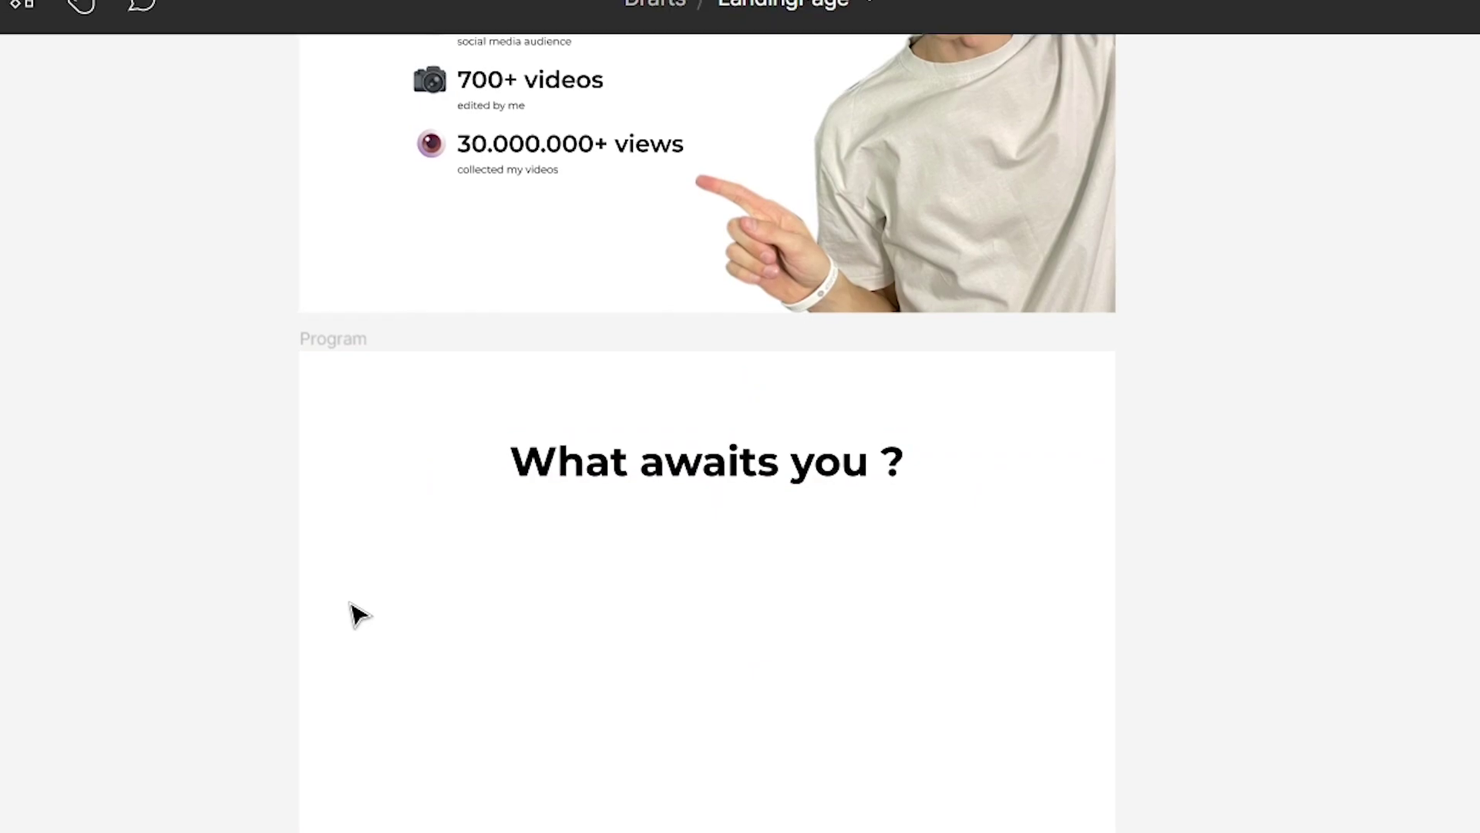
{"action": "left_click", "coordinate": [183, 91]}
{"action": "type", "text": "30"}
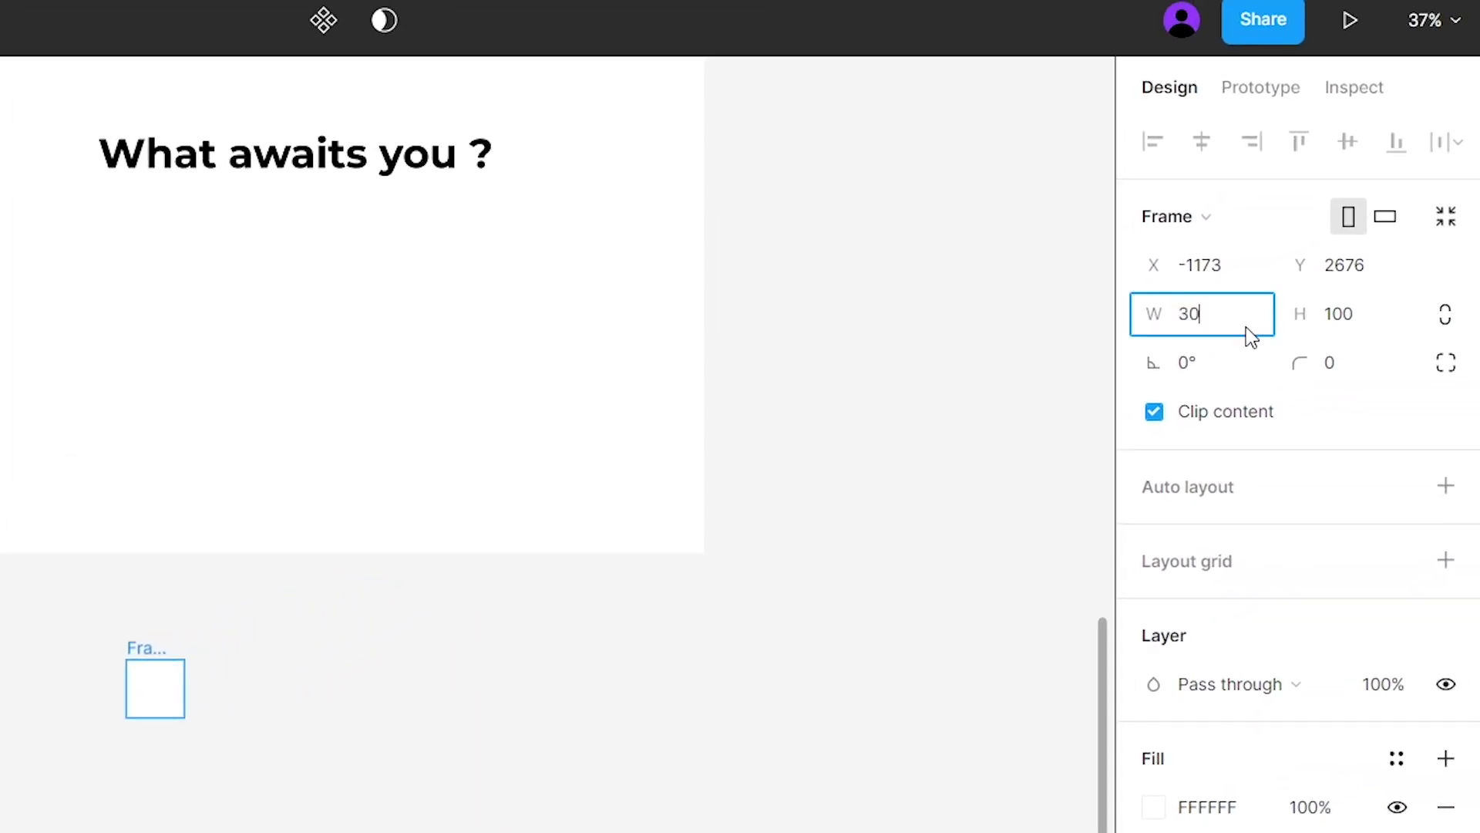
Step: Size the card 305 × 370 with a FAFAFA fill and 16 corner radius
{"action": "type", "text": "5"}
{"action": "left_click", "coordinate": [1356, 325]}
{"action": "type", "text": "70"}
{"action": "key", "text": "Return"}
{"action": "left_click", "coordinate": [1207, 807]}
{"action": "type", "text": "fafafa"}
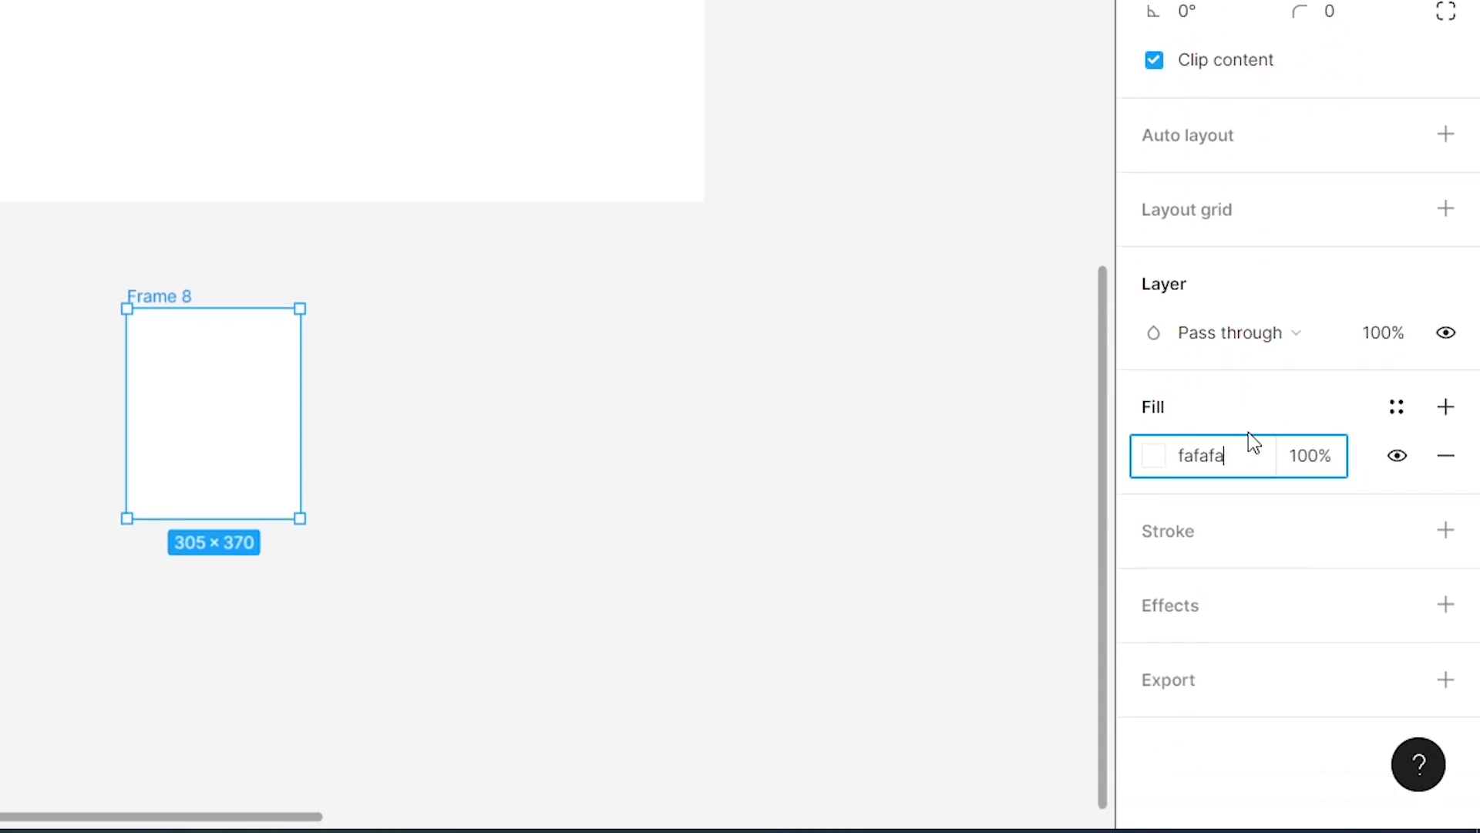
{"action": "key", "text": "Return"}
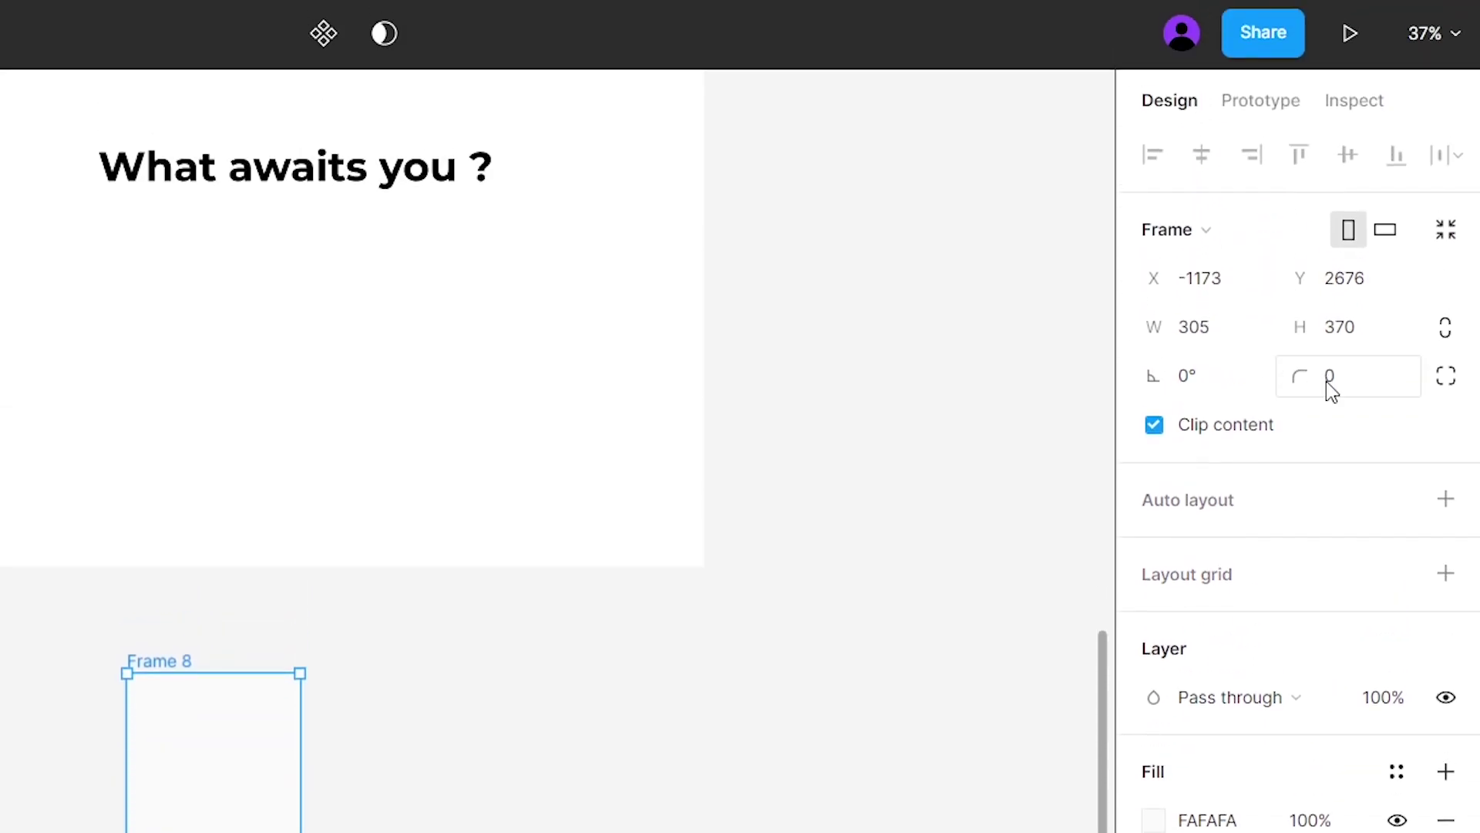
{"action": "left_click", "coordinate": [1333, 391]}
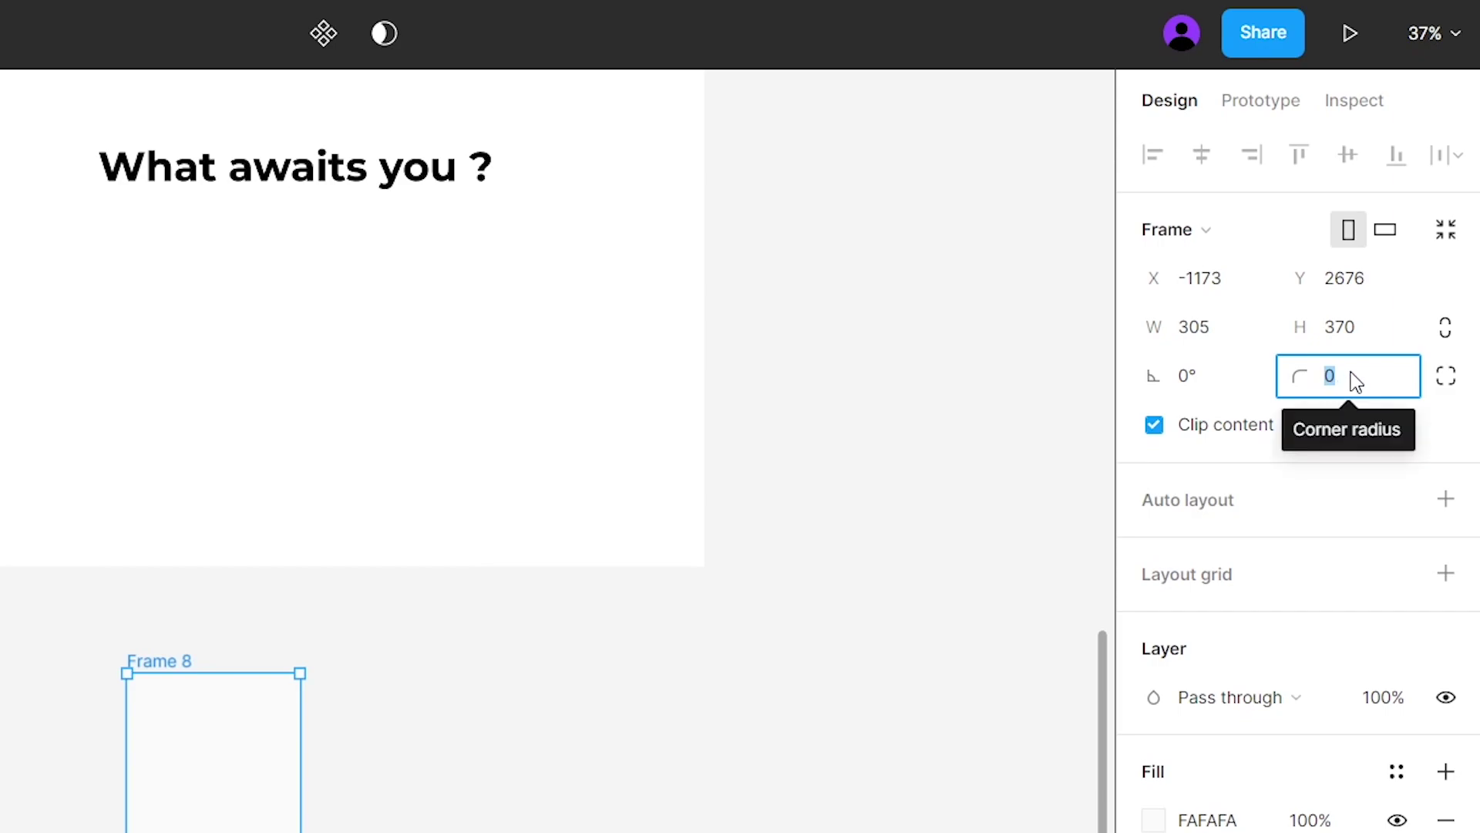
{"action": "type", "text": "16"}
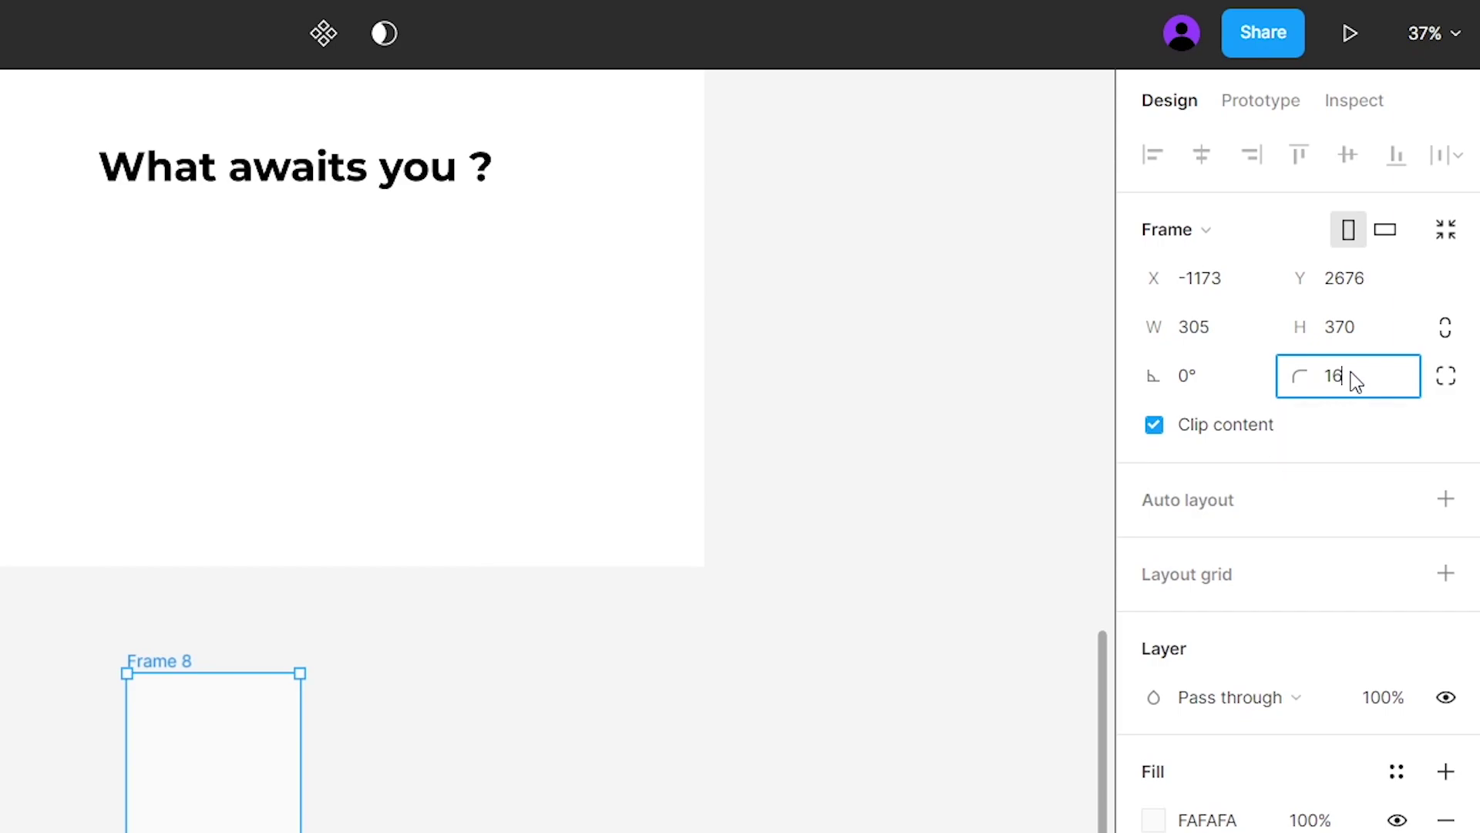
{"action": "key", "text": "Return"}
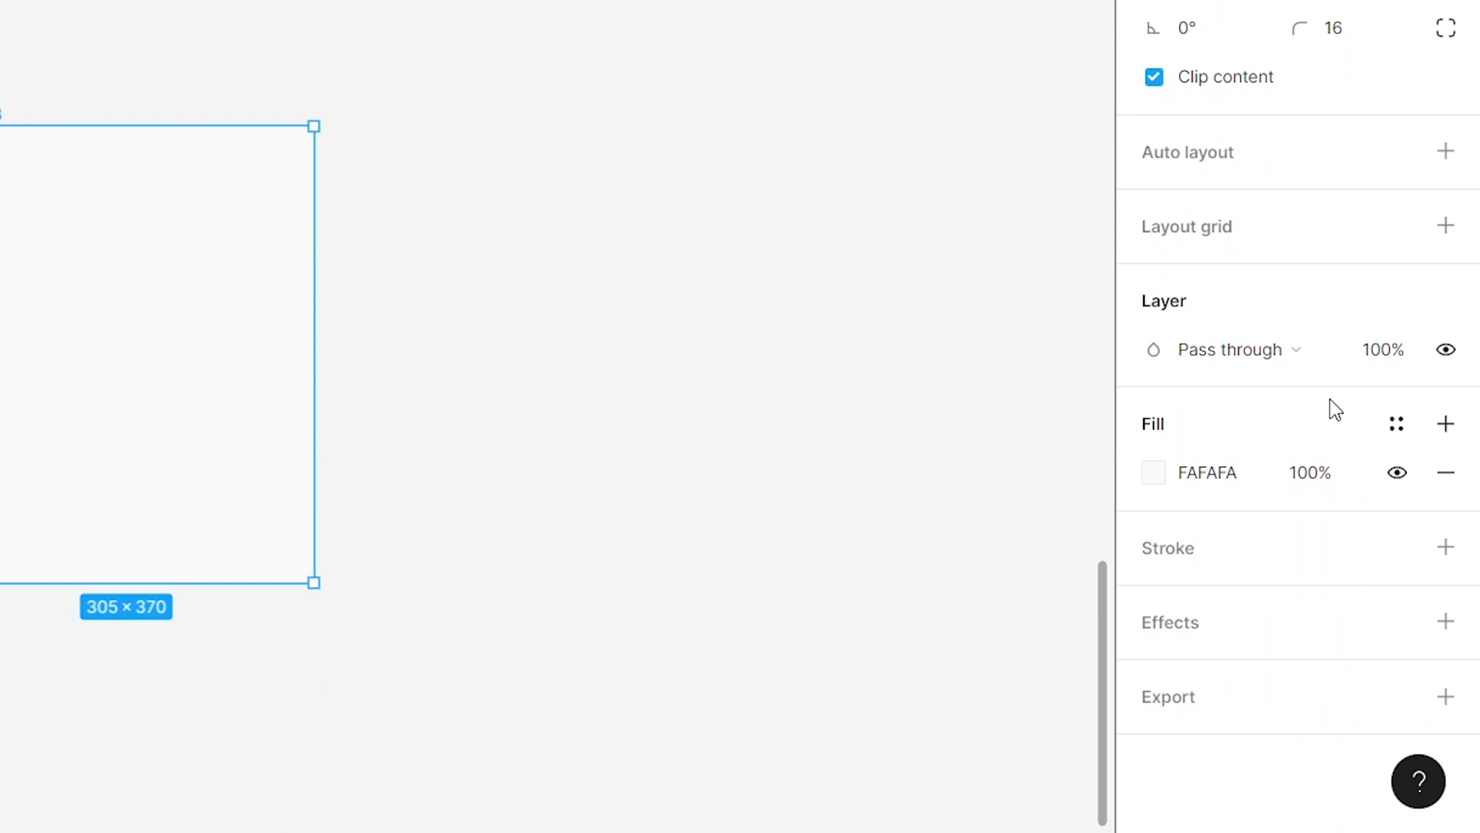
Step: Give the card a drop shadow (blur 15, Y 7, 15% opacity) and name it Plate1
{"action": "left_click", "coordinate": [1267, 642]}
{"action": "mouse_move", "coordinate": [1249, 671]}
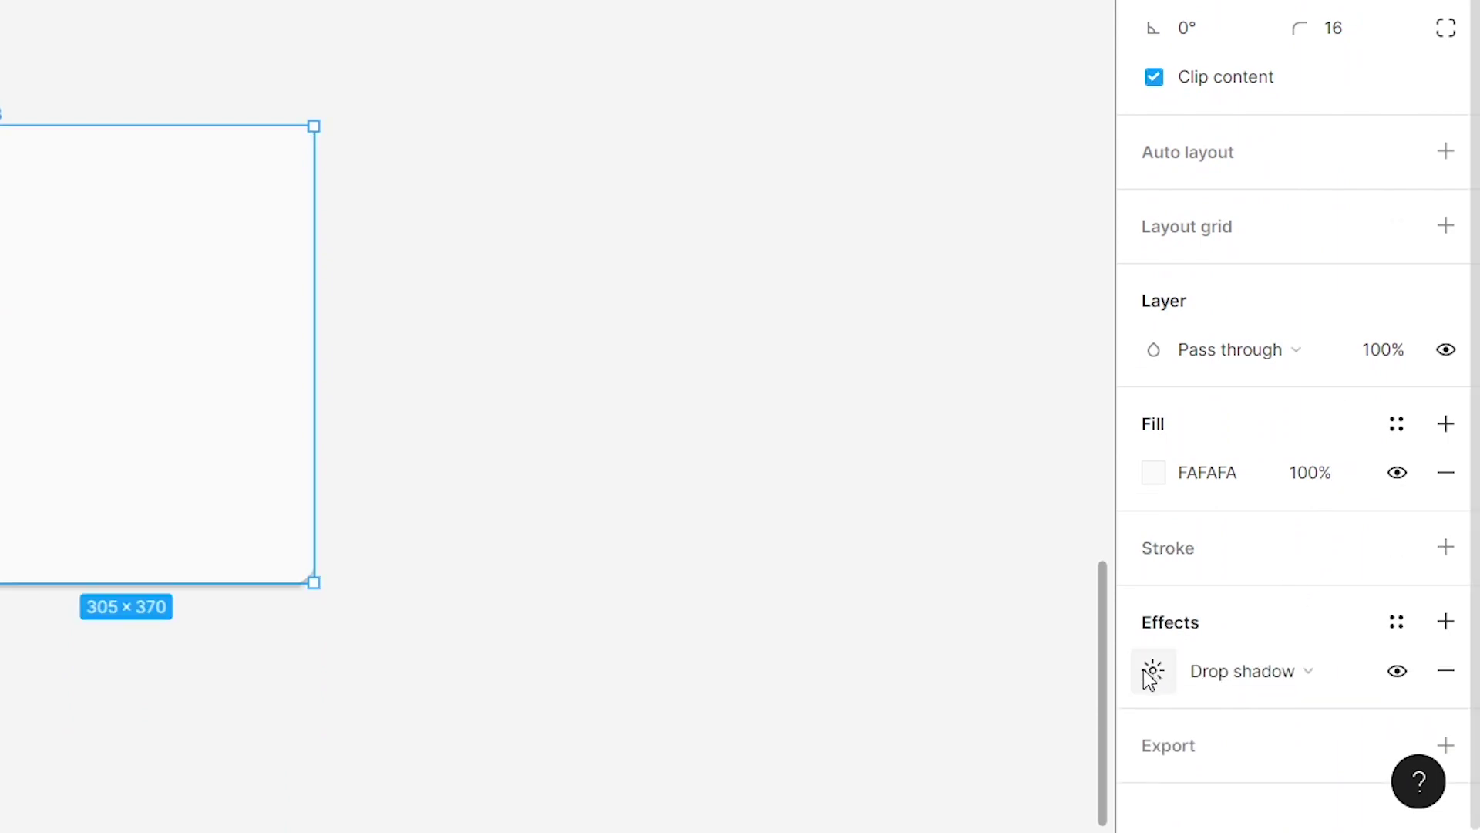
{"action": "left_click", "coordinate": [1149, 670]}
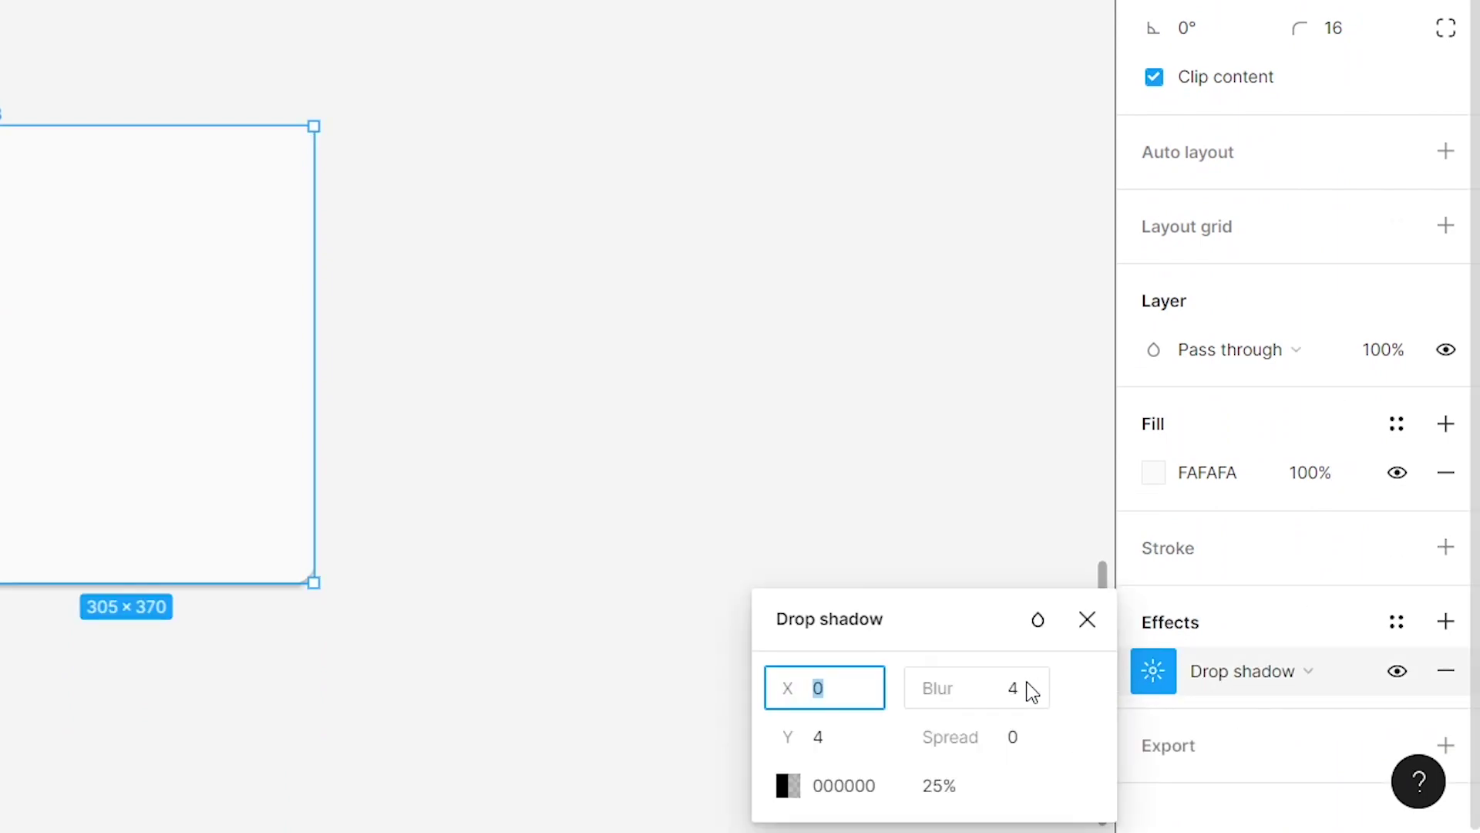
{"action": "left_click", "coordinate": [1032, 688]}
{"action": "type", "text": "15"}
{"action": "left_click", "coordinate": [820, 740]}
{"action": "key", "text": "Return"}
{"action": "left_click", "coordinate": [1018, 688]}
{"action": "key", "text": "Return"}
{"action": "left_click", "coordinate": [955, 791]}
{"action": "key", "text": "Return"}
{"action": "double_click", "coordinate": [582, 188]}
{"action": "type", "text": "Plate1"}
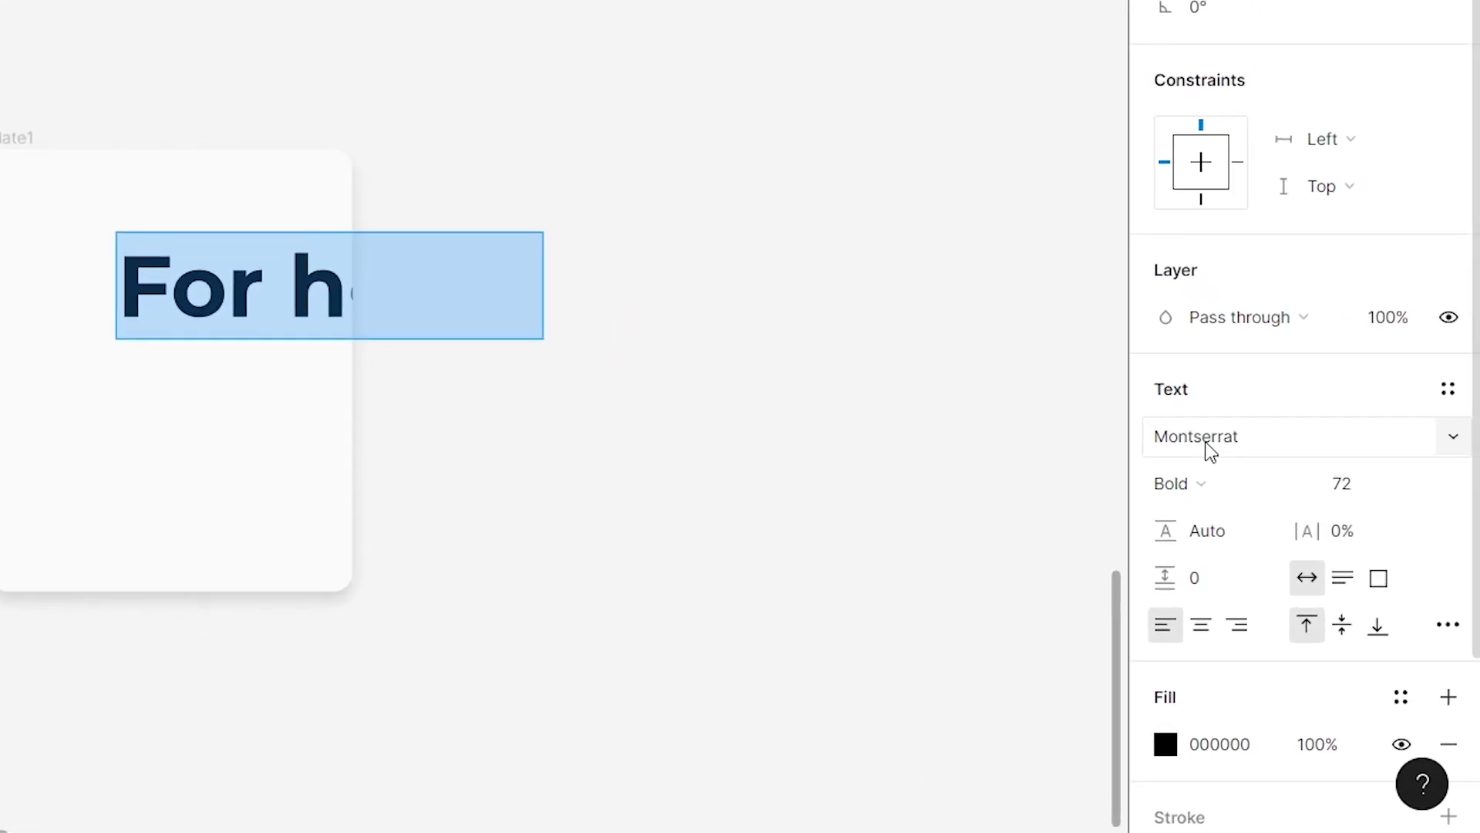
Step: Change the 'For hom?' heading's font weight to Medium
{"action": "left_click", "coordinate": [1338, 582]}
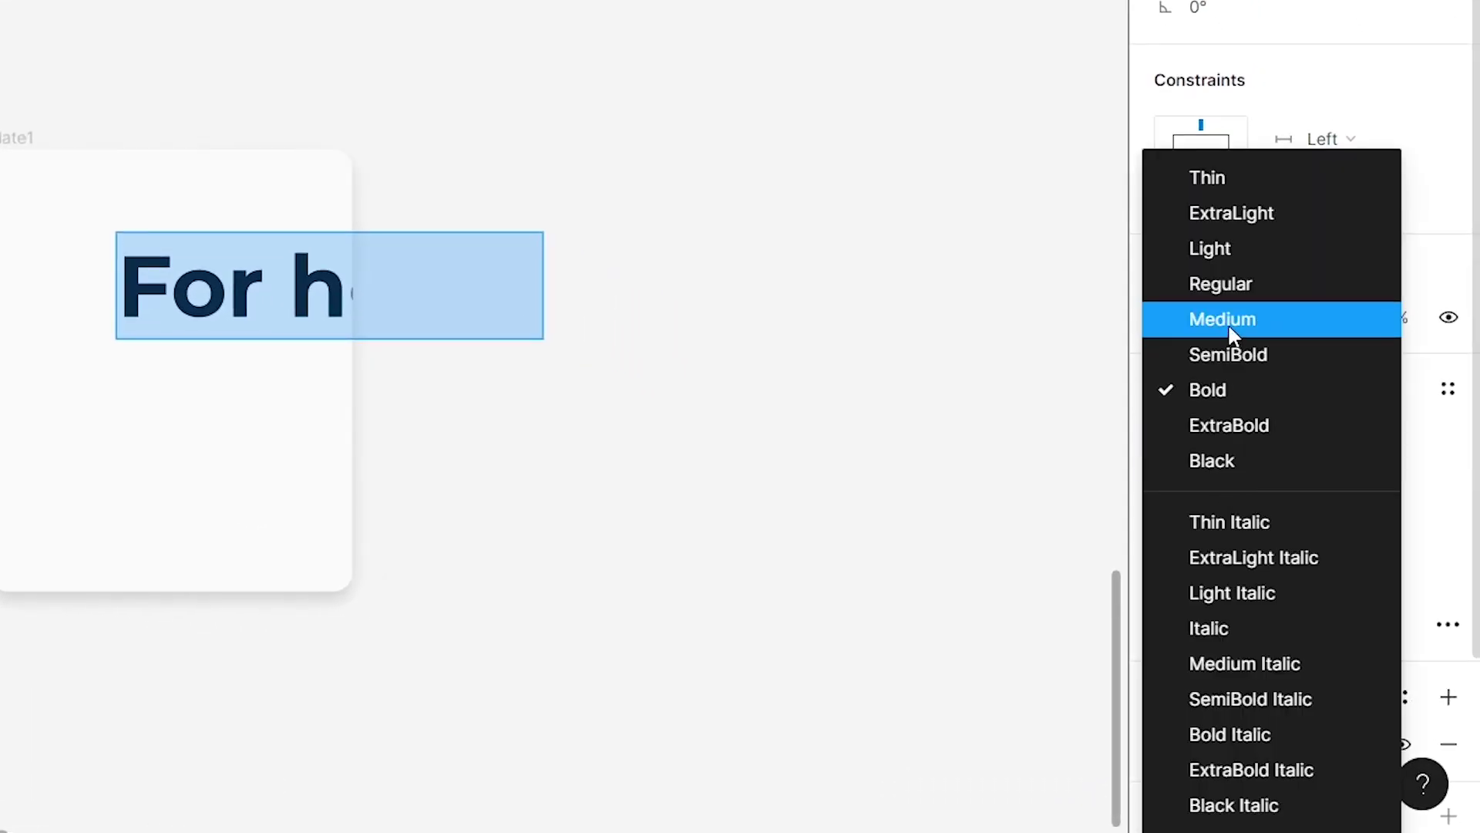
{"action": "left_click", "coordinate": [1227, 322]}
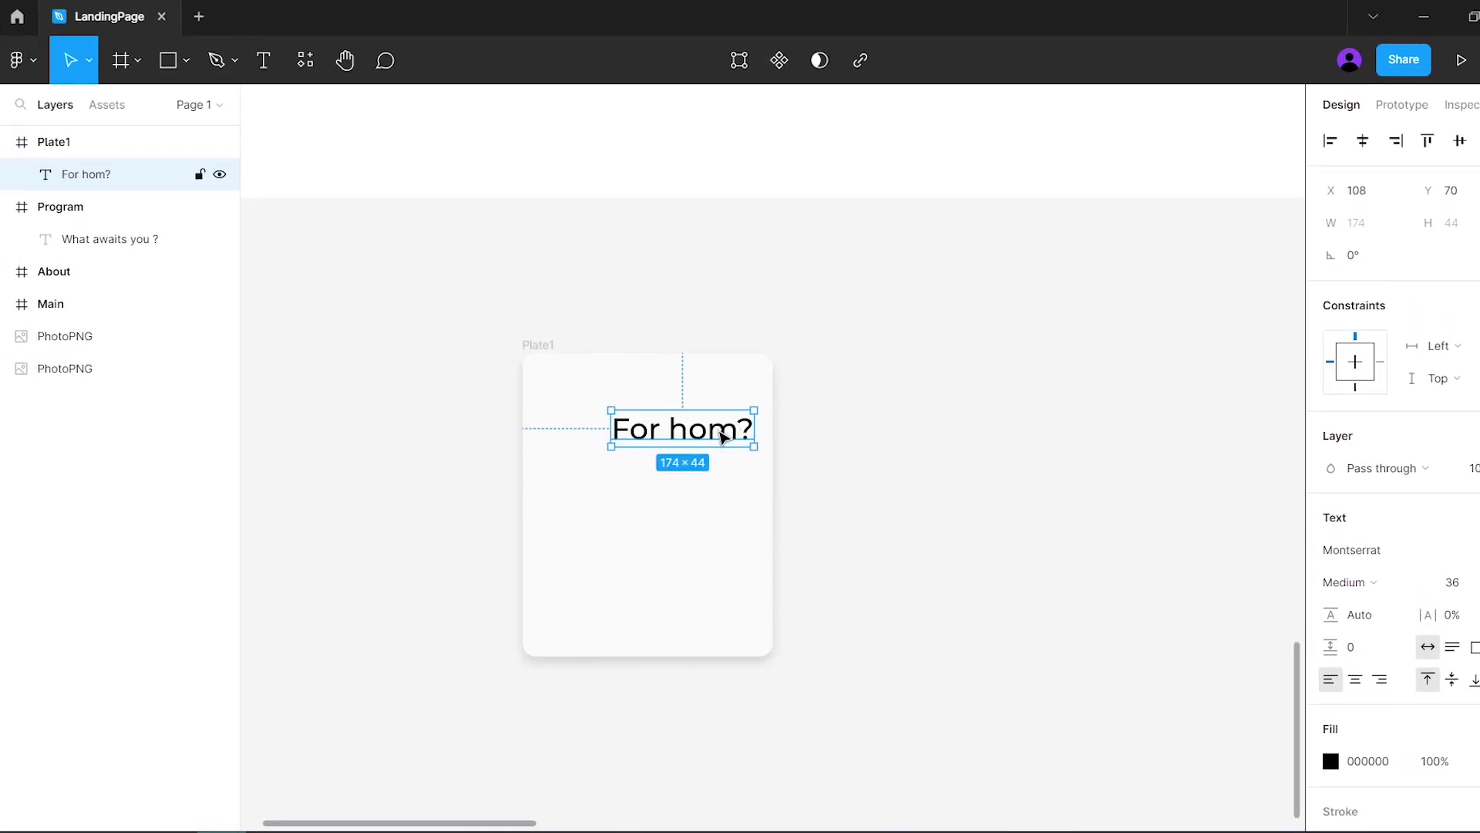
{"action": "left_click", "coordinate": [672, 443]}
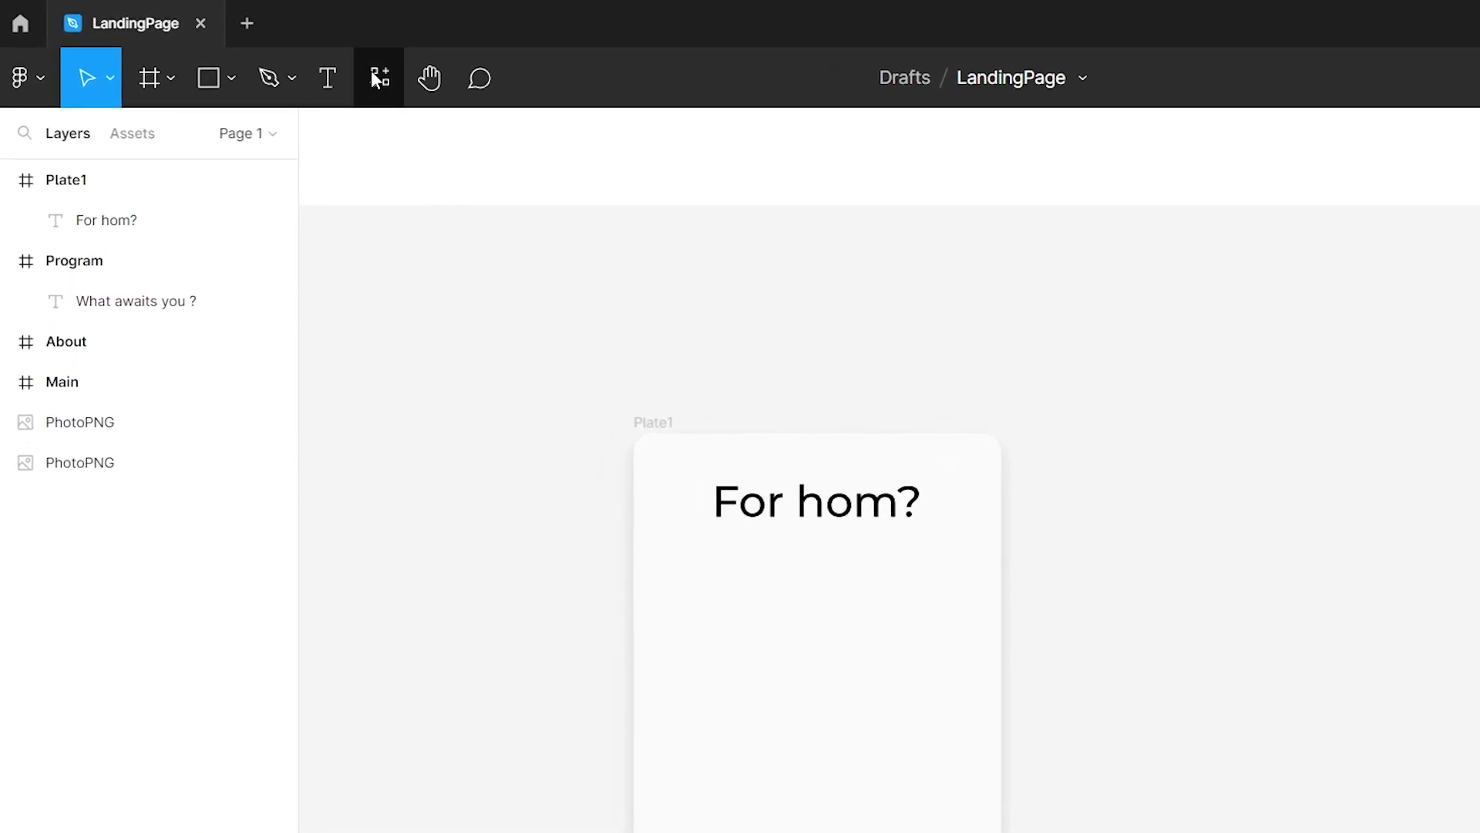
Step: Find and run the Vectary 3D Elements plugin
{"action": "left_click", "coordinate": [302, 59]}
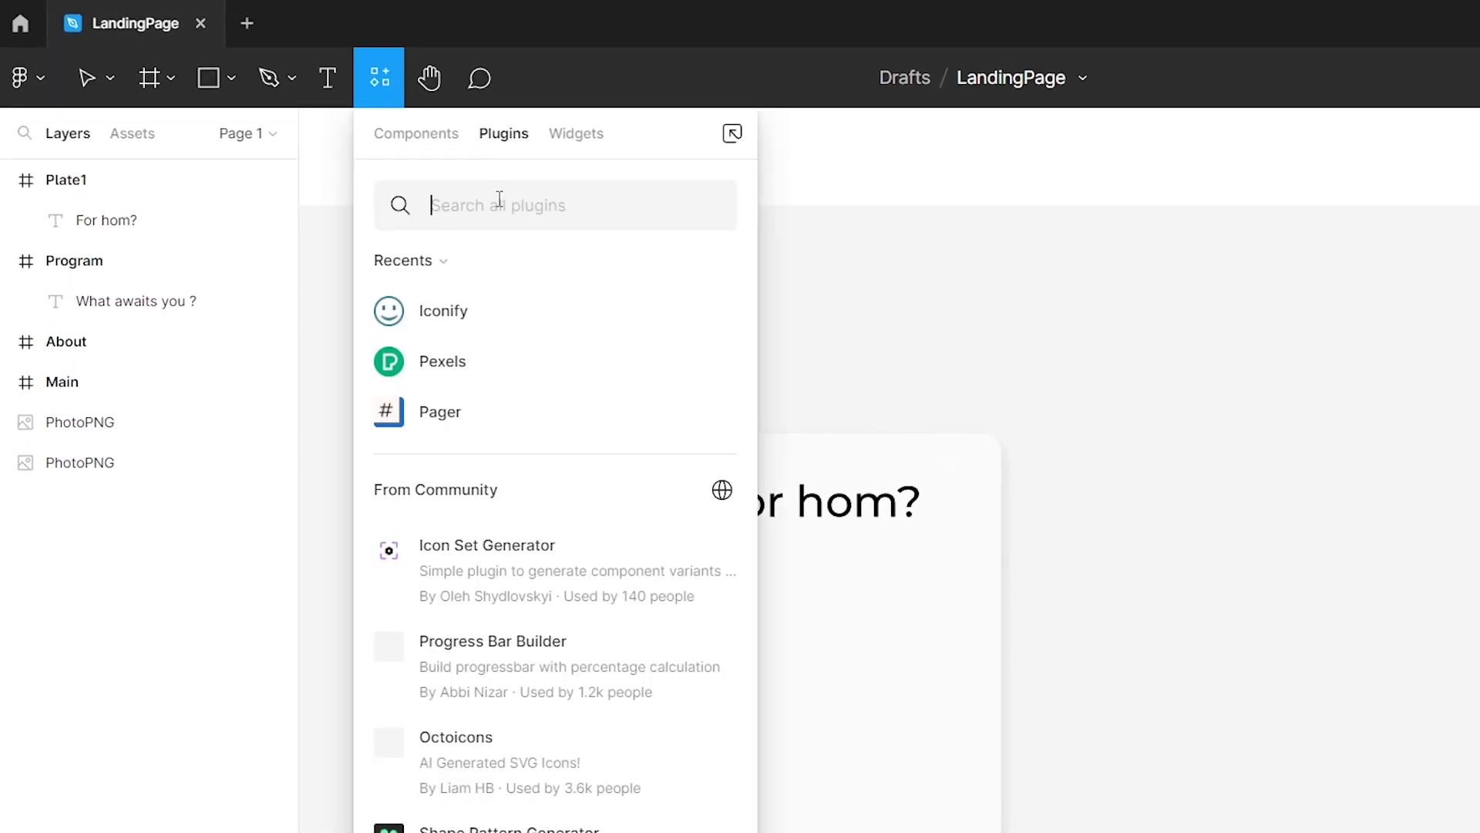
{"action": "type", "text": "vect"}
{"action": "type", "text": "ary 3d elemts"}
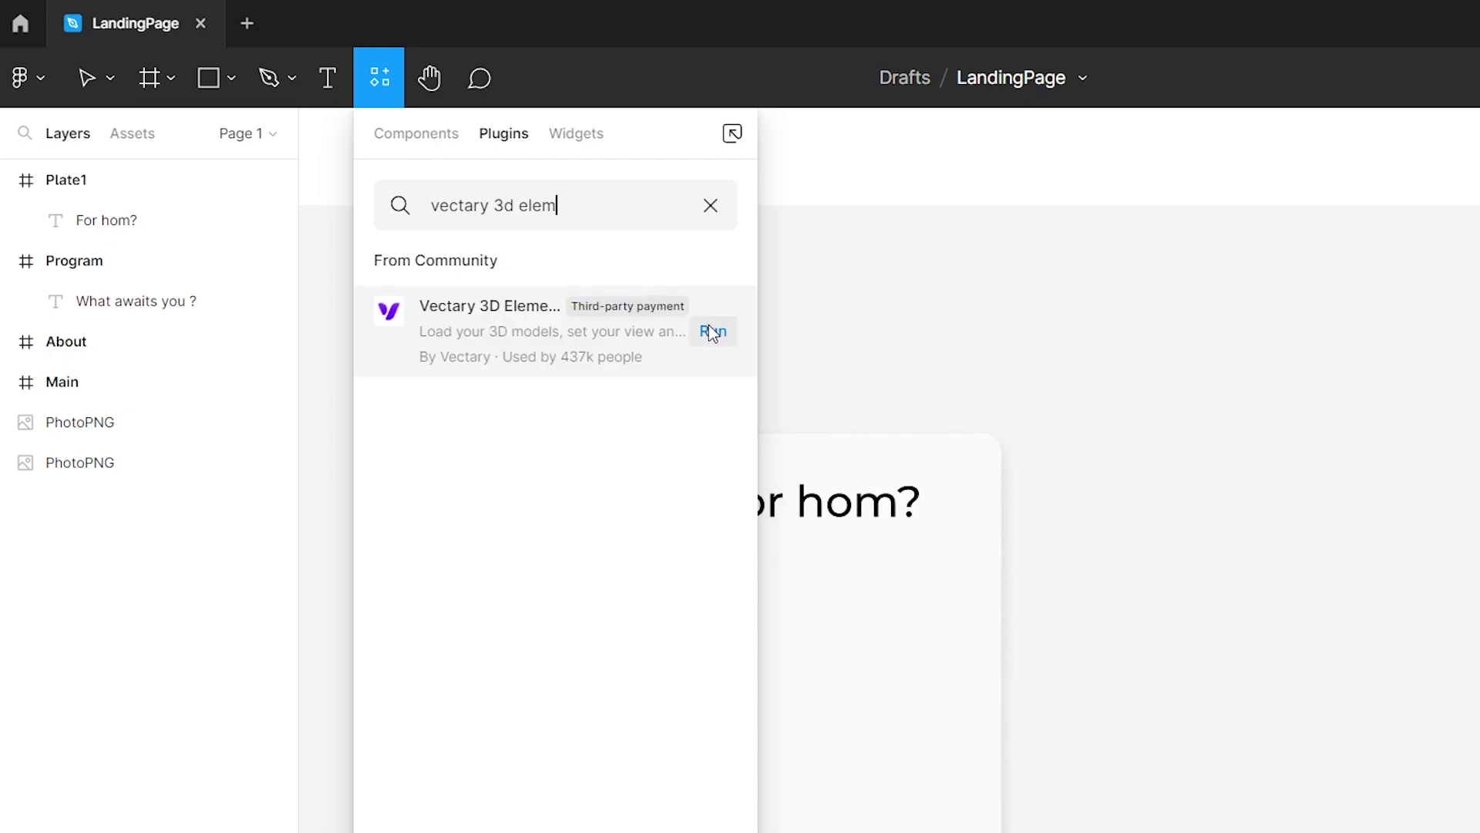
{"action": "left_click", "coordinate": [711, 332]}
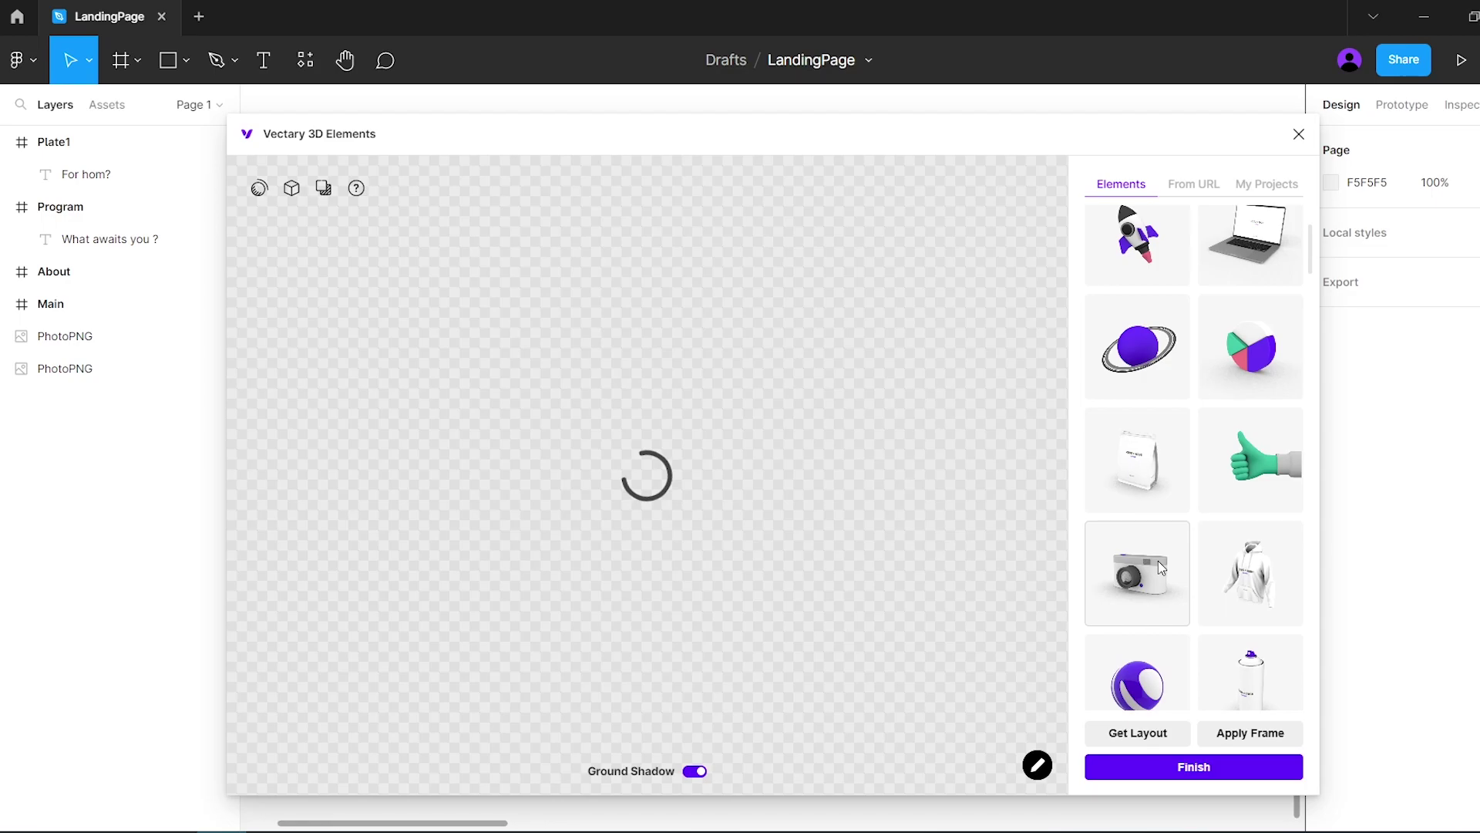
Step: Insert a 3D camera with no ground shadow and shrink it under the heading
{"action": "left_click", "coordinate": [1162, 568]}
{"action": "left_click", "coordinate": [697, 772]}
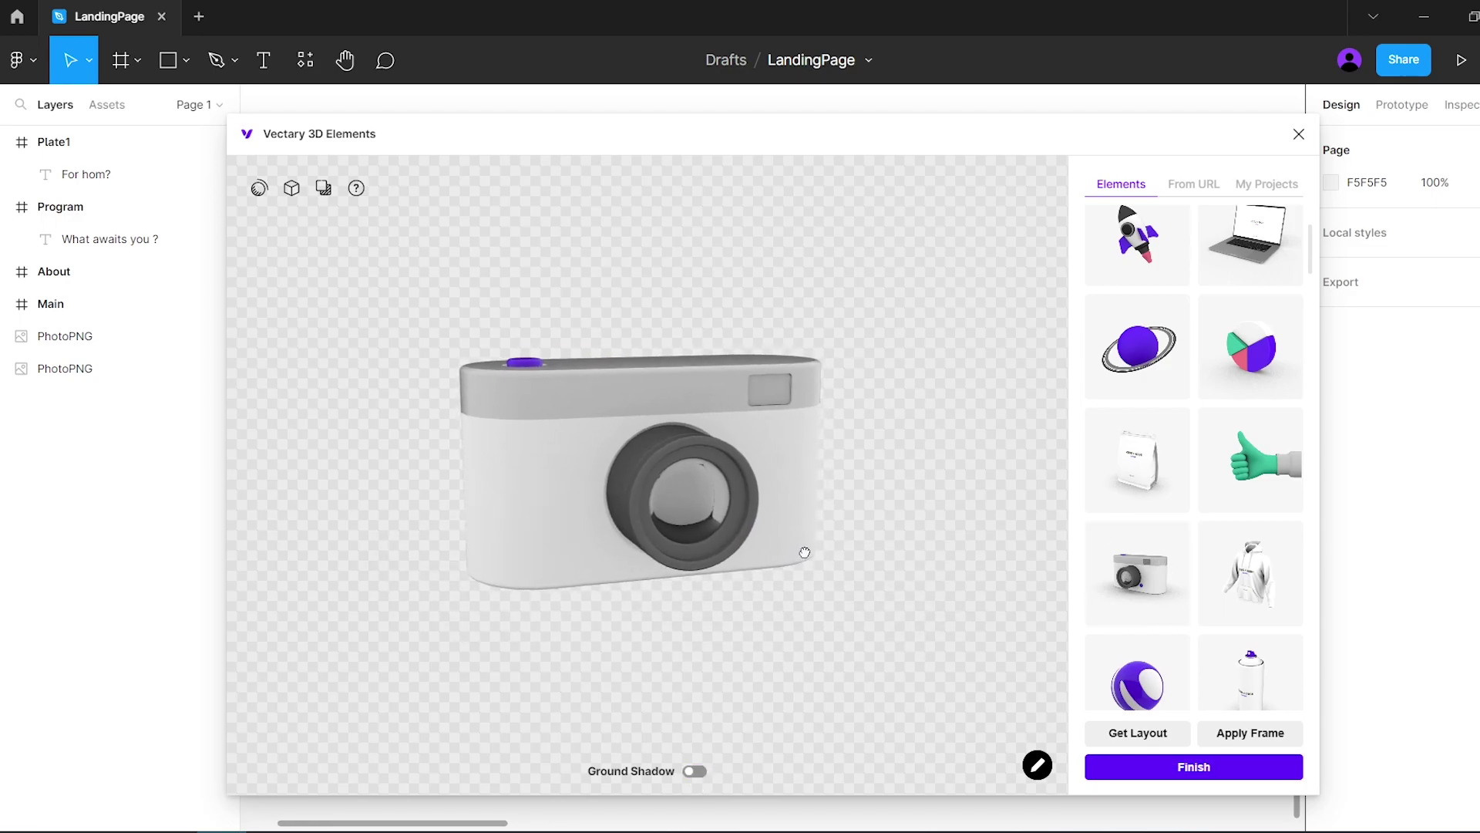
{"action": "left_click", "coordinate": [1187, 767]}
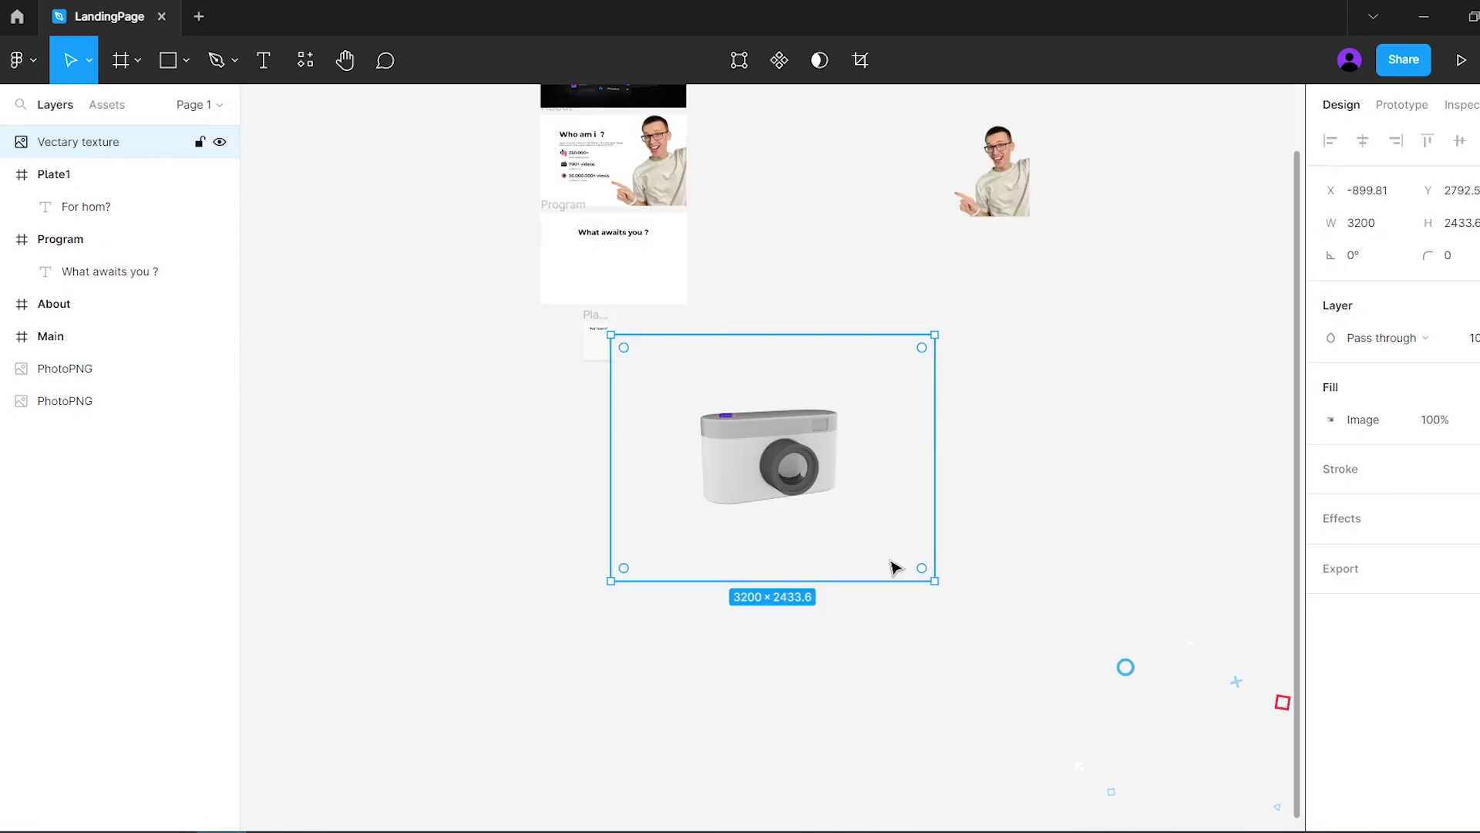
{"action": "left_click_drag", "start_coordinate": [935, 581], "coordinate": [600, 341]}
{"action": "scroll", "scroll_direction": "up", "scroll_amount": 3}
Step: Make Plate1 500 tall and type a three-line description paragraph below the camera
{"action": "left_click", "coordinate": [401, 151]}
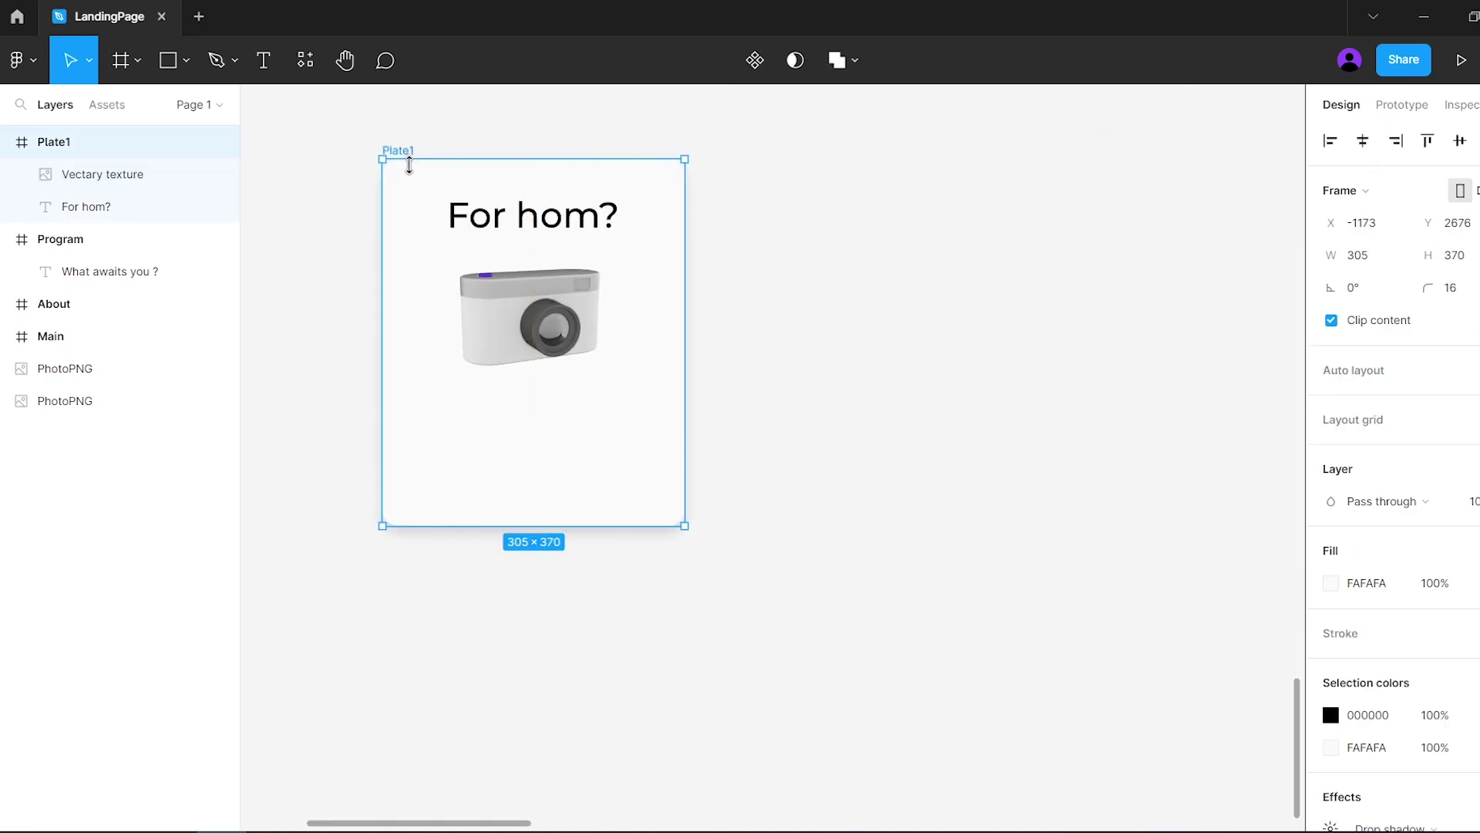
{"action": "left_click_drag", "start_coordinate": [532, 525], "coordinate": [534, 653]}
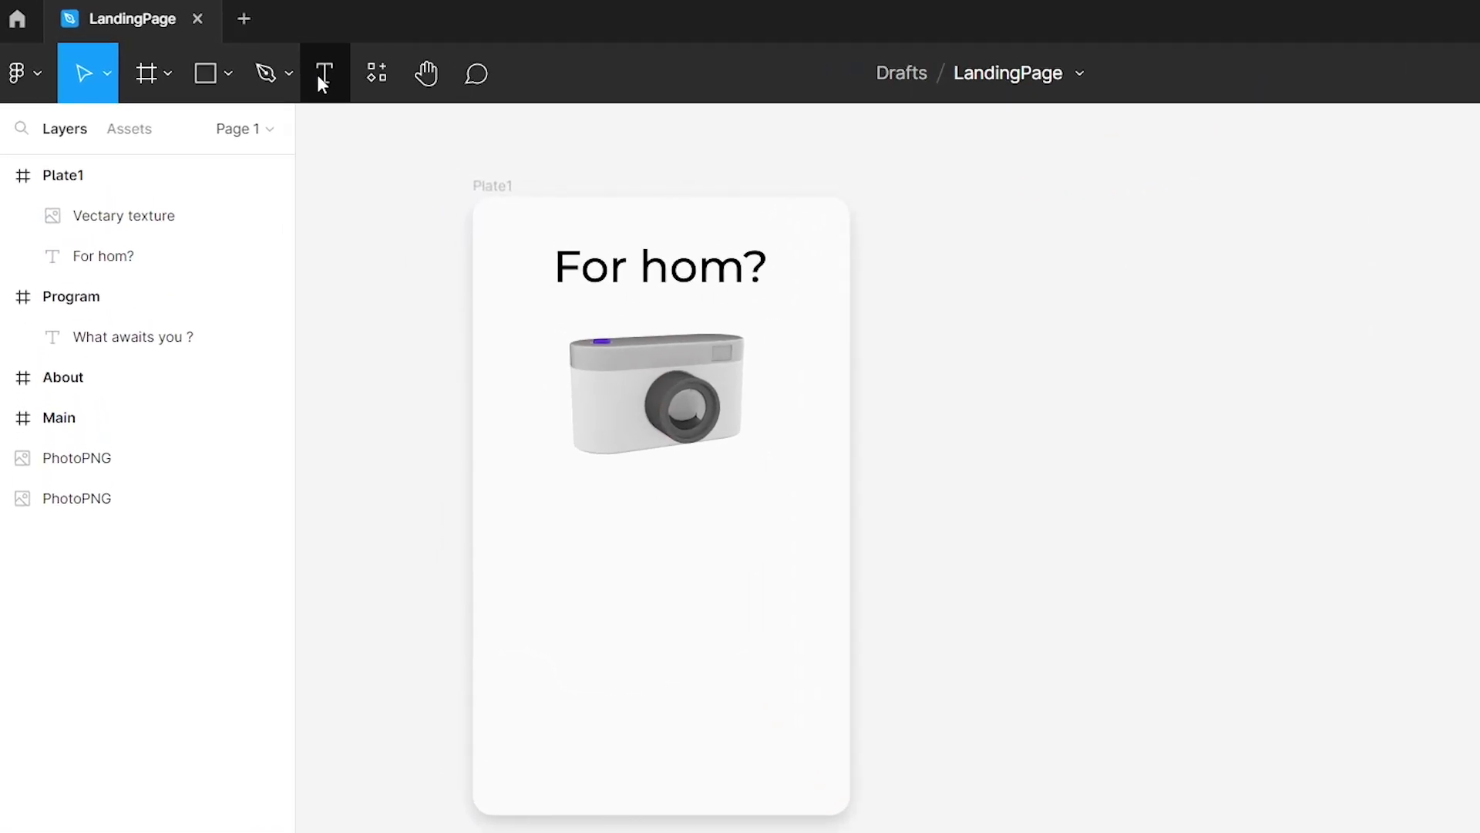
{"action": "left_click", "coordinate": [316, 72]}
{"action": "left_click", "coordinate": [555, 486]}
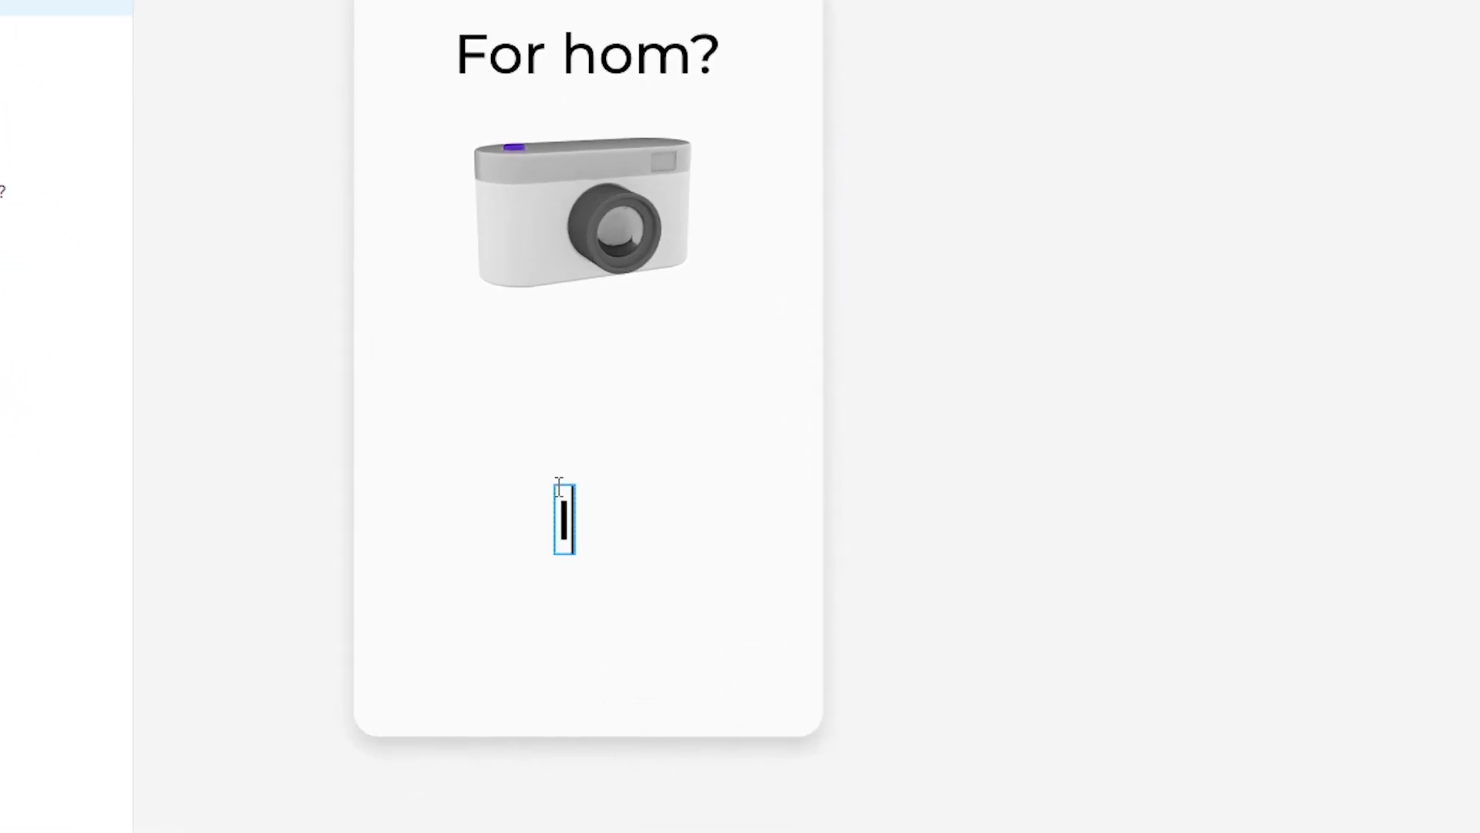
{"action": "type", "text": "Is an inter"}
{"action": "key", "text": "Return"}
{"action": "type", "text": "desig"}
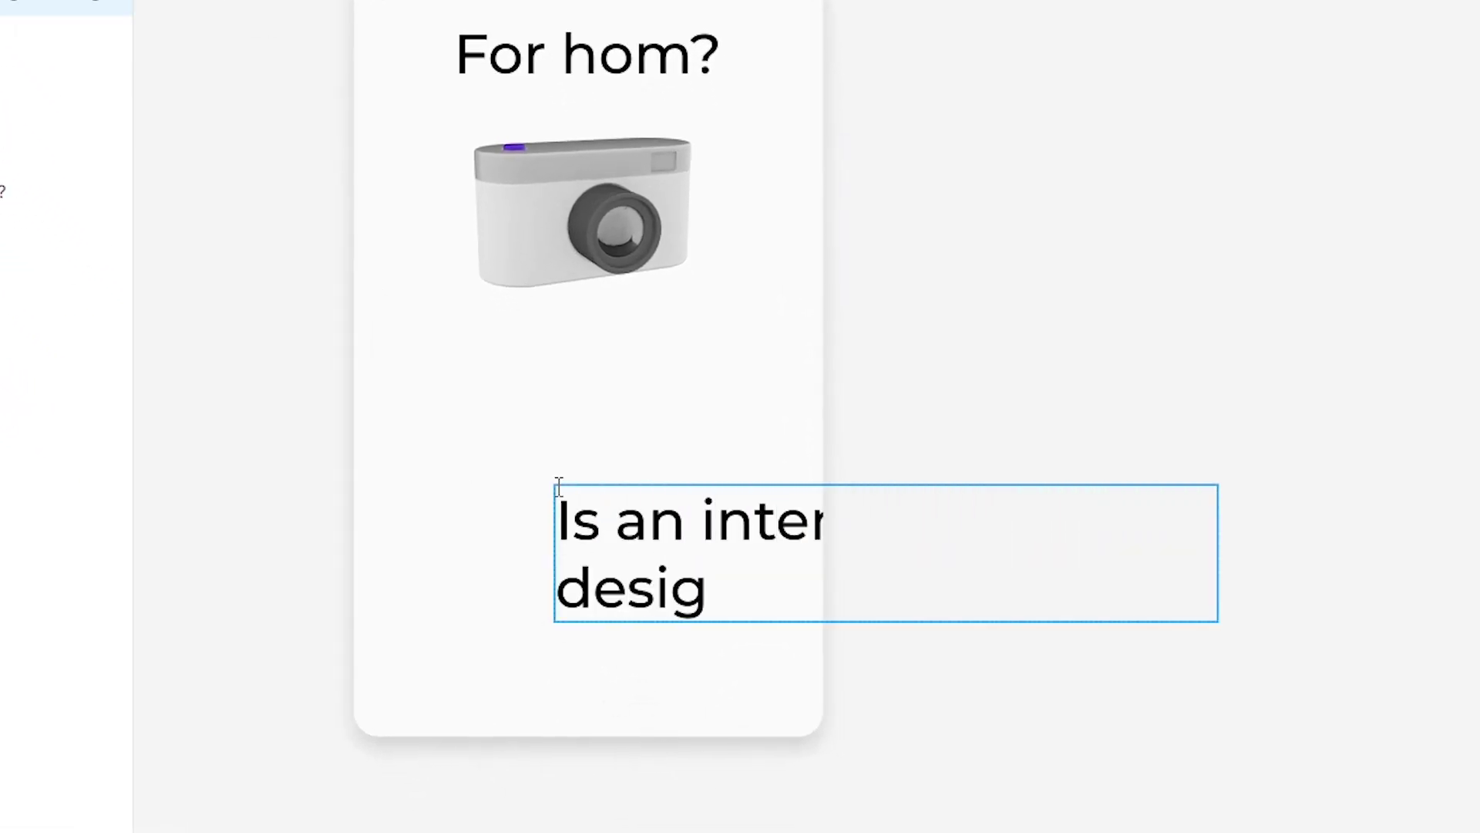
{"action": "type", "text": "ned"}
{"action": "type", "text": "dream of"}
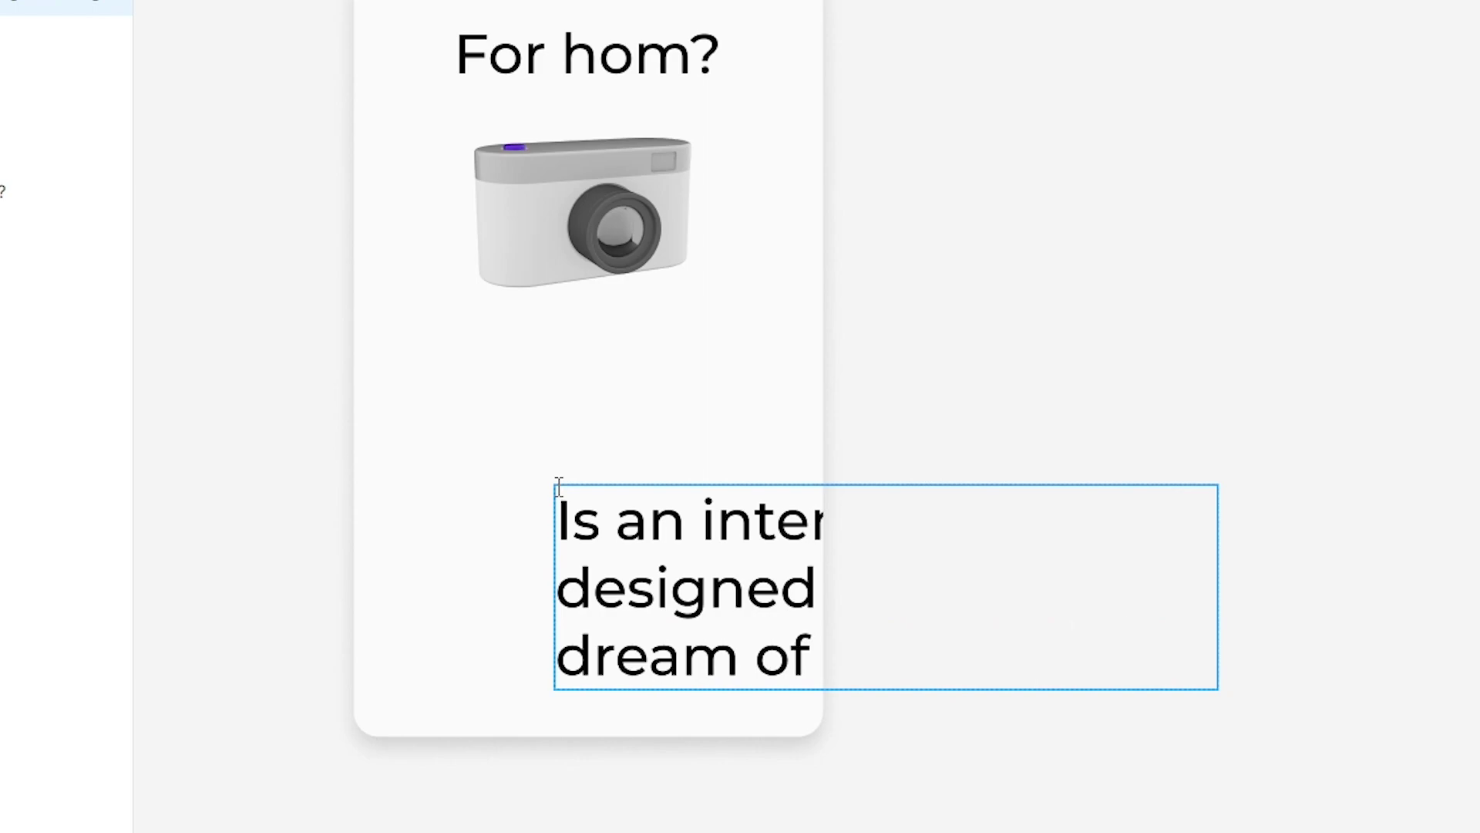
{"action": "type", "text": "graphy"}
{"action": "key", "text": "Return"}
{"action": "type", "text": "and graphic"}
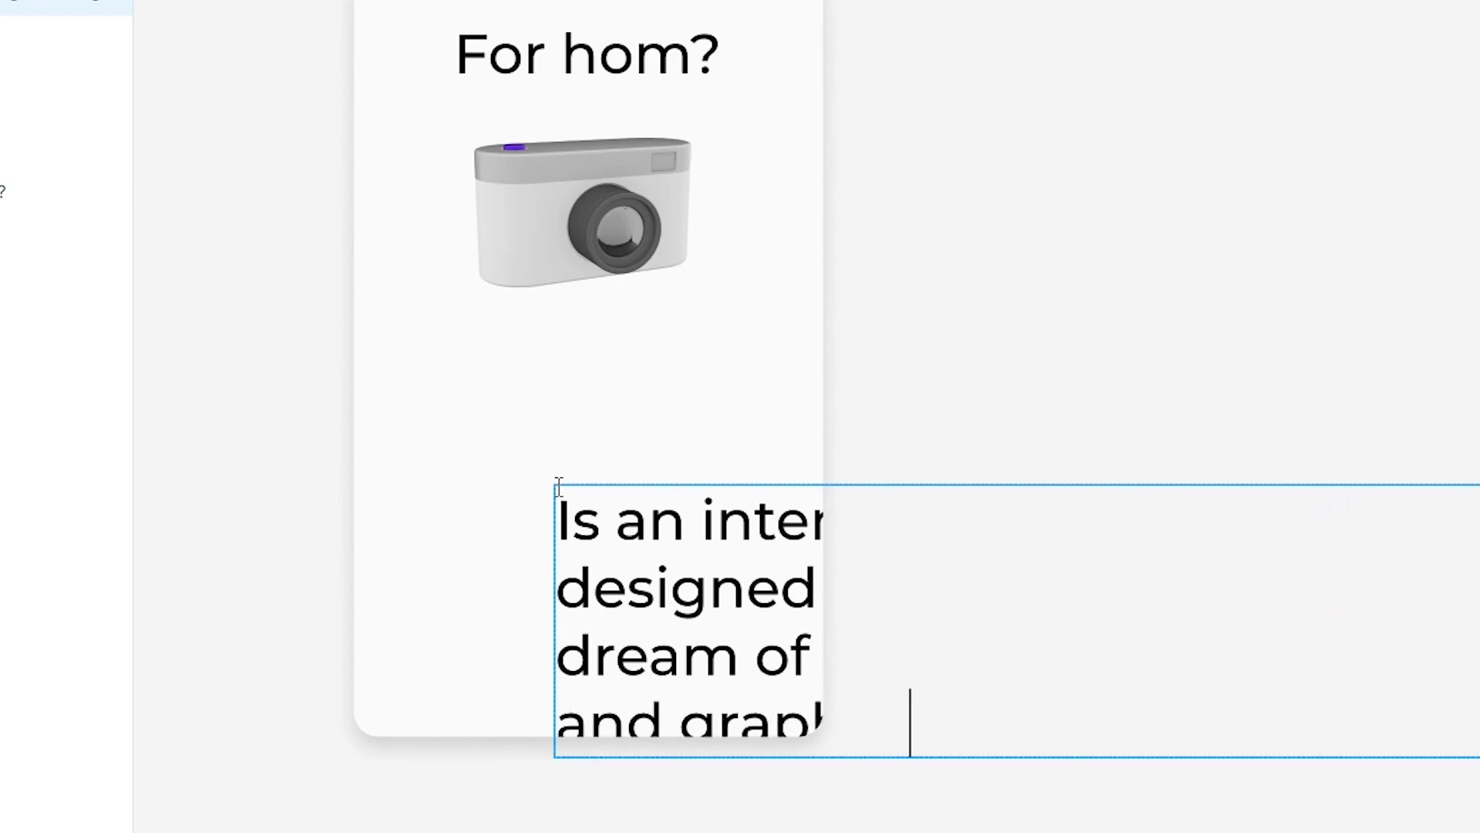
Step: Set the description paragraph to Regular weight, size 18
{"action": "key", "text": "ctrl+a"}
{"action": "left_click", "coordinate": [1226, 459]}
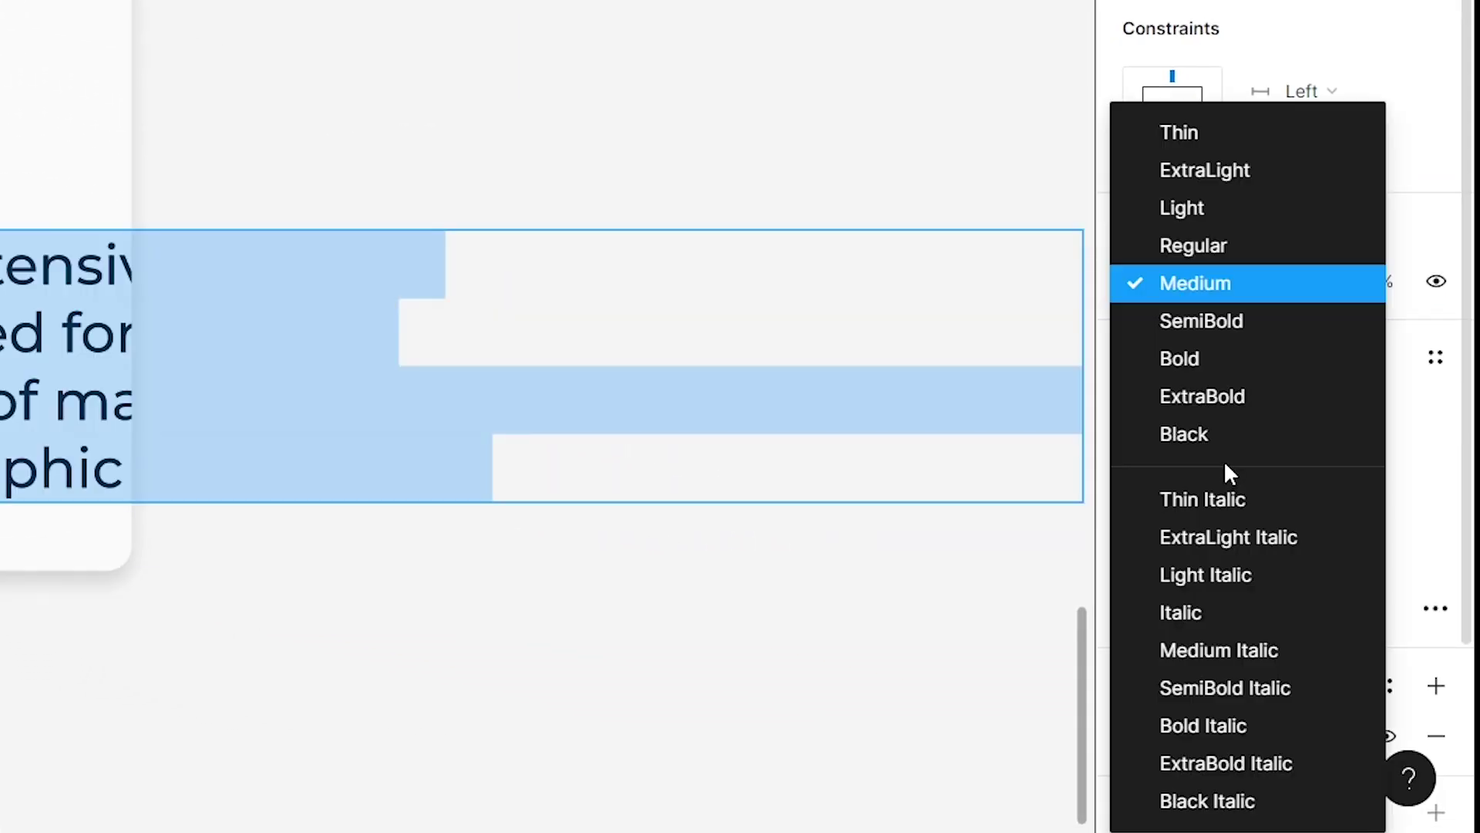
{"action": "left_click", "coordinate": [1204, 247]}
{"action": "left_click", "coordinate": [1325, 463]}
{"action": "type", "text": "18"}
{"action": "key", "text": "Return"}
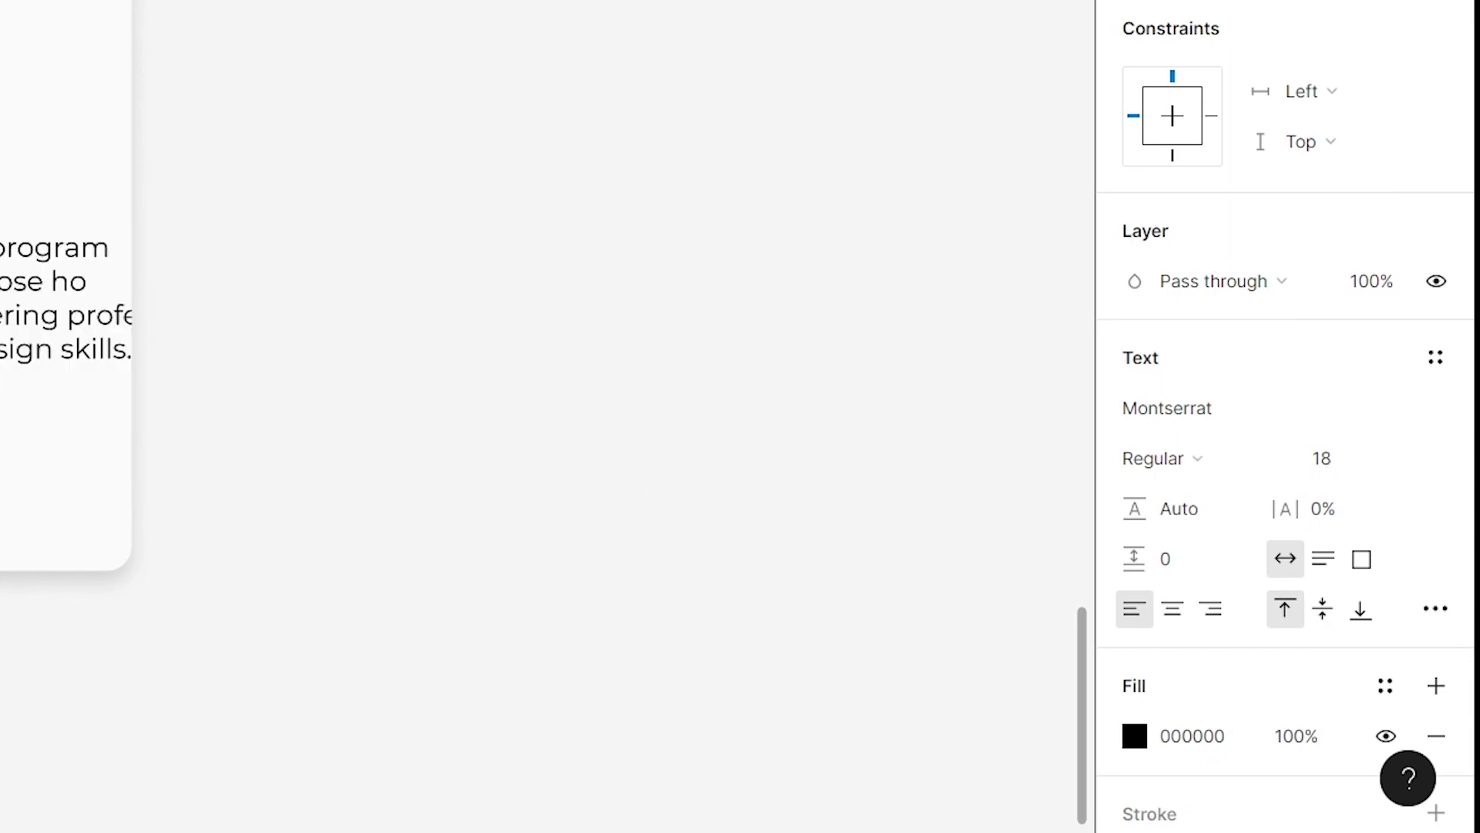
{"action": "key", "text": "Escape"}
{"action": "key", "text": "Escape"}
Step: Duplicate the card to the right and retitle it 'What it gives?'
{"action": "left_click_drag", "start_coordinate": [746, 592], "coordinate": [1001, 578]}
{"action": "left_click", "coordinate": [770, 499]}
{"action": "double_click", "coordinate": [770, 499]}
{"action": "double_click", "coordinate": [759, 414]}
{"action": "type", "text": "What it gives?"}
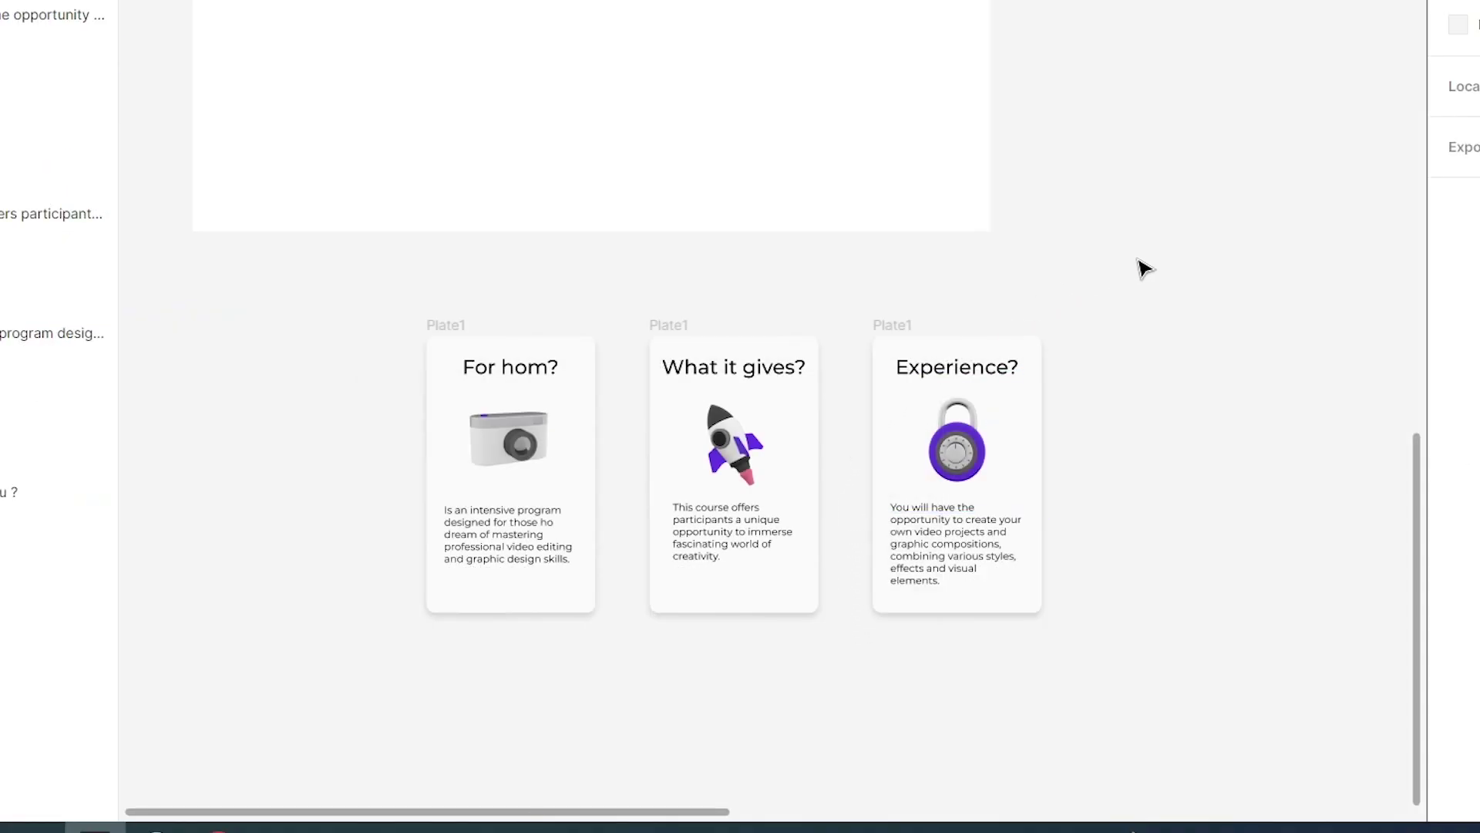
Step: Frame the three cards with 40 gap and centre the row in Program
{"action": "left_click_drag", "start_coordinate": [1170, 282], "coordinate": [274, 644]}
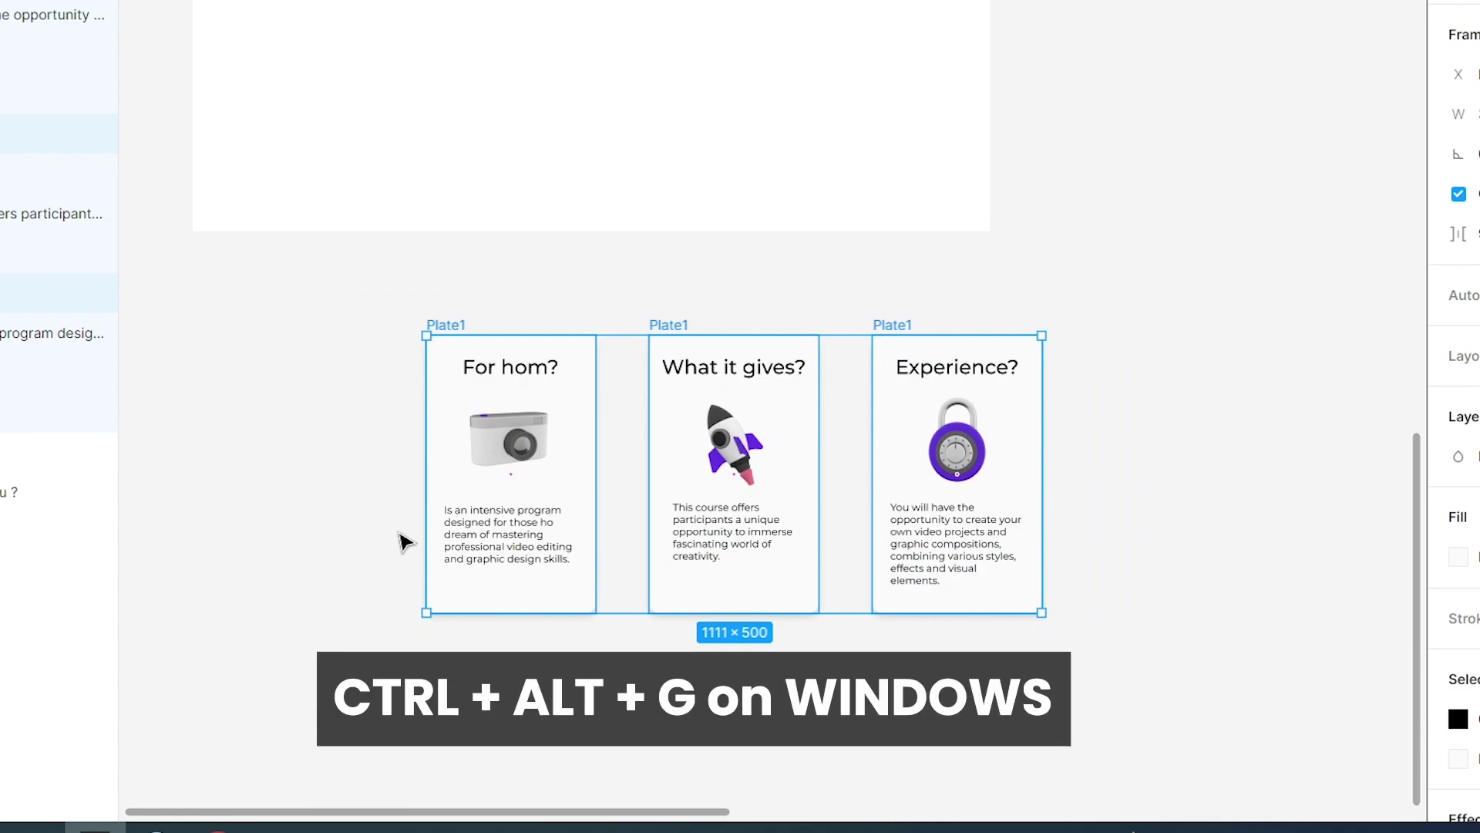
{"action": "key", "text": "ctrl+alt+g"}
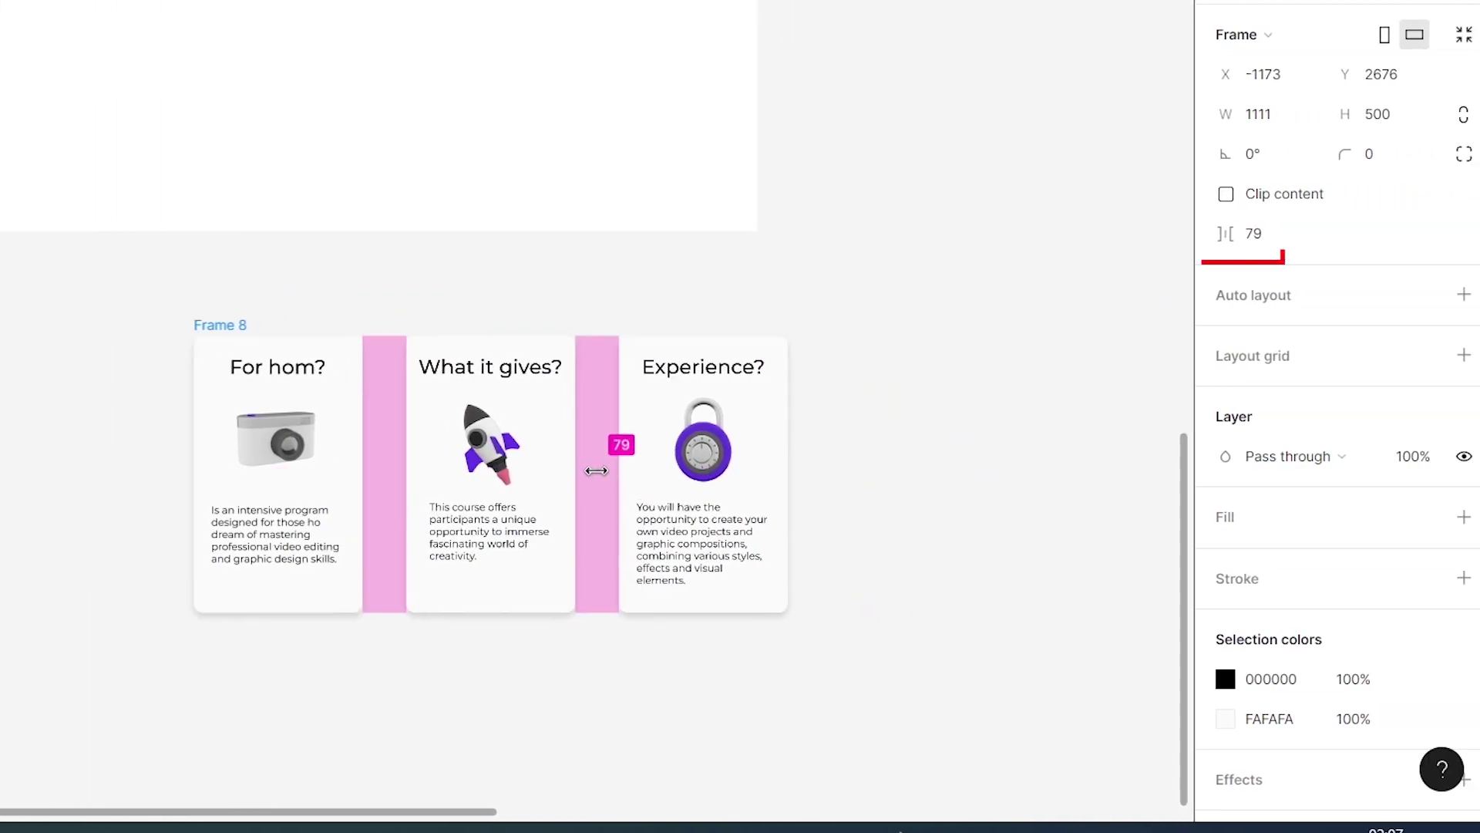
{"action": "left_click_drag", "start_coordinate": [562, 474], "coordinate": [561, 473]}
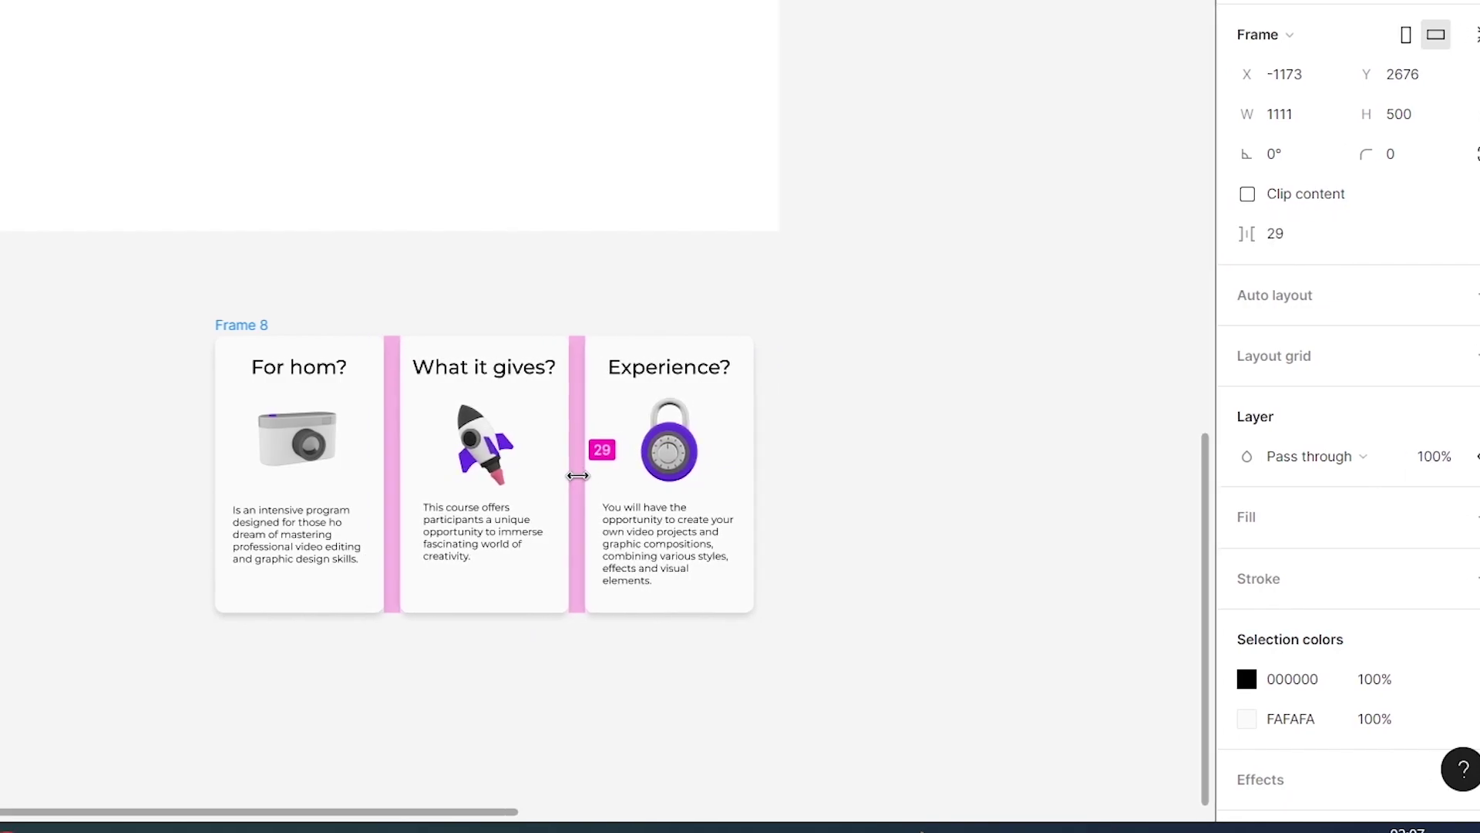
{"action": "left_click_drag", "start_coordinate": [909, 683], "coordinate": [825, 317]}
{"action": "scroll", "scroll_direction": "up", "scroll_amount": 3}
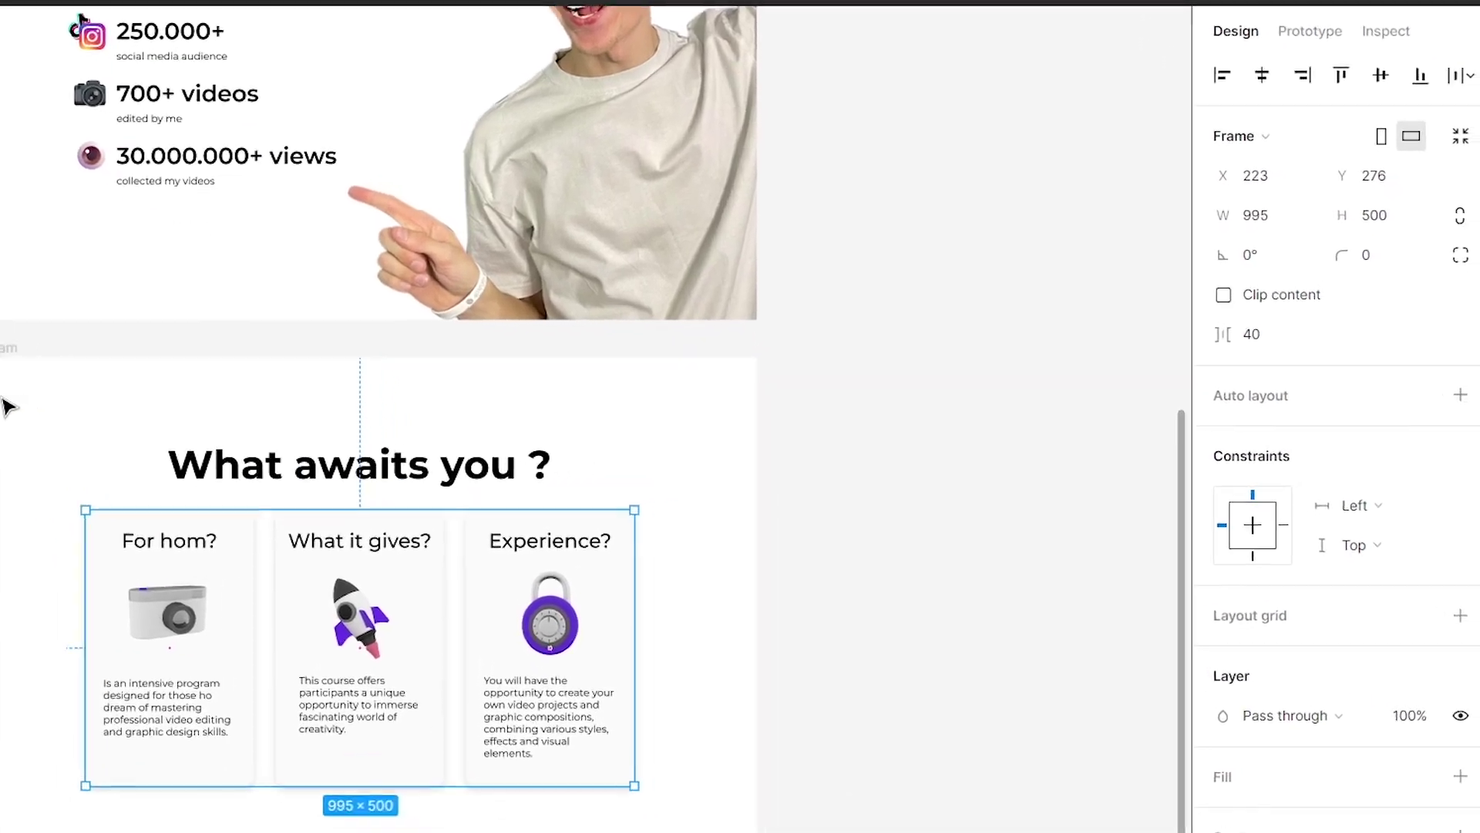
{"action": "left_click", "coordinate": [1249, 71]}
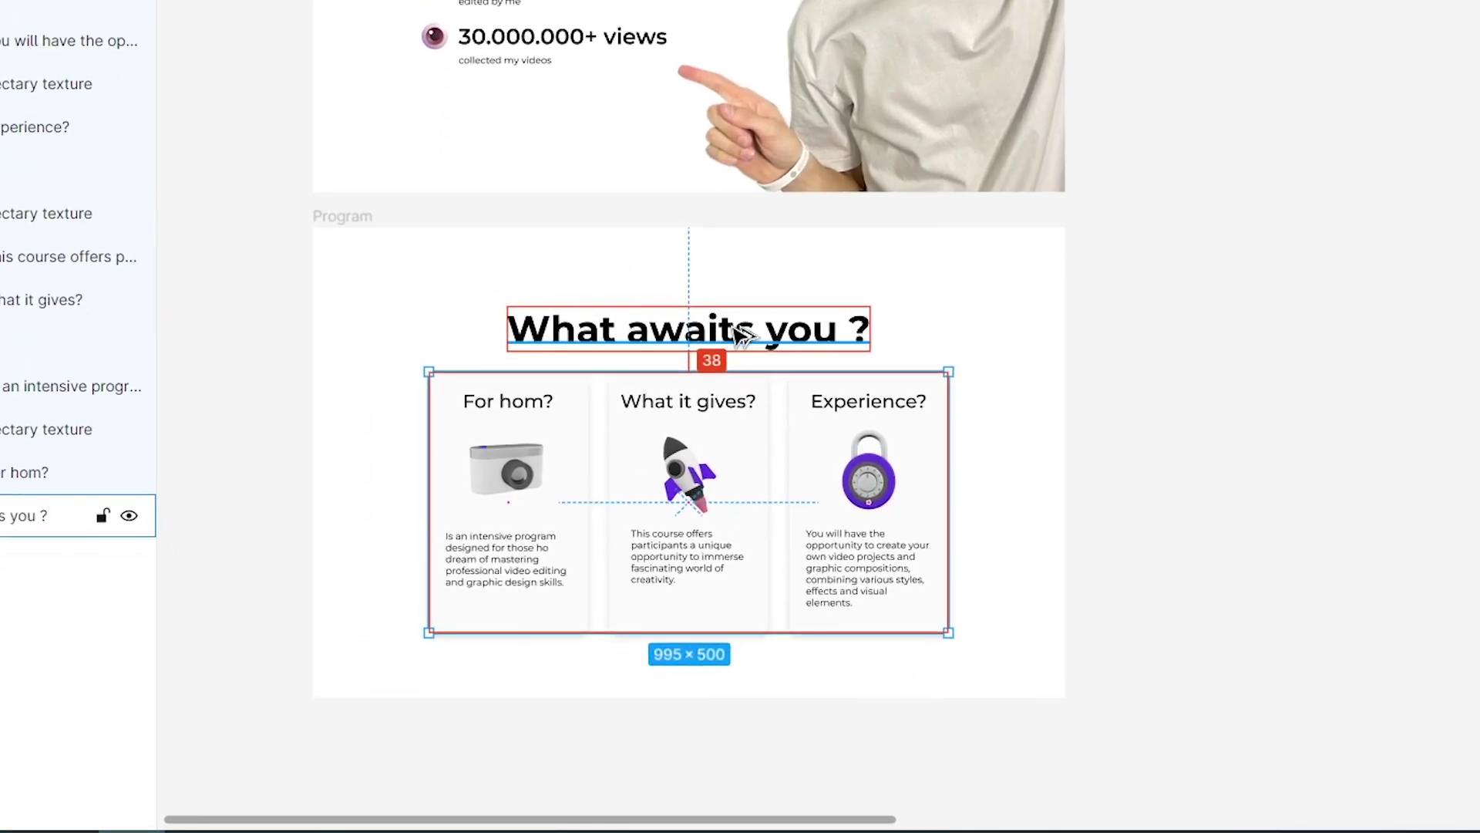
Step: Wrap the 'What awaits you ?' title and cards in one frame with Center/Center constraints
{"action": "left_click", "coordinate": [740, 334]}
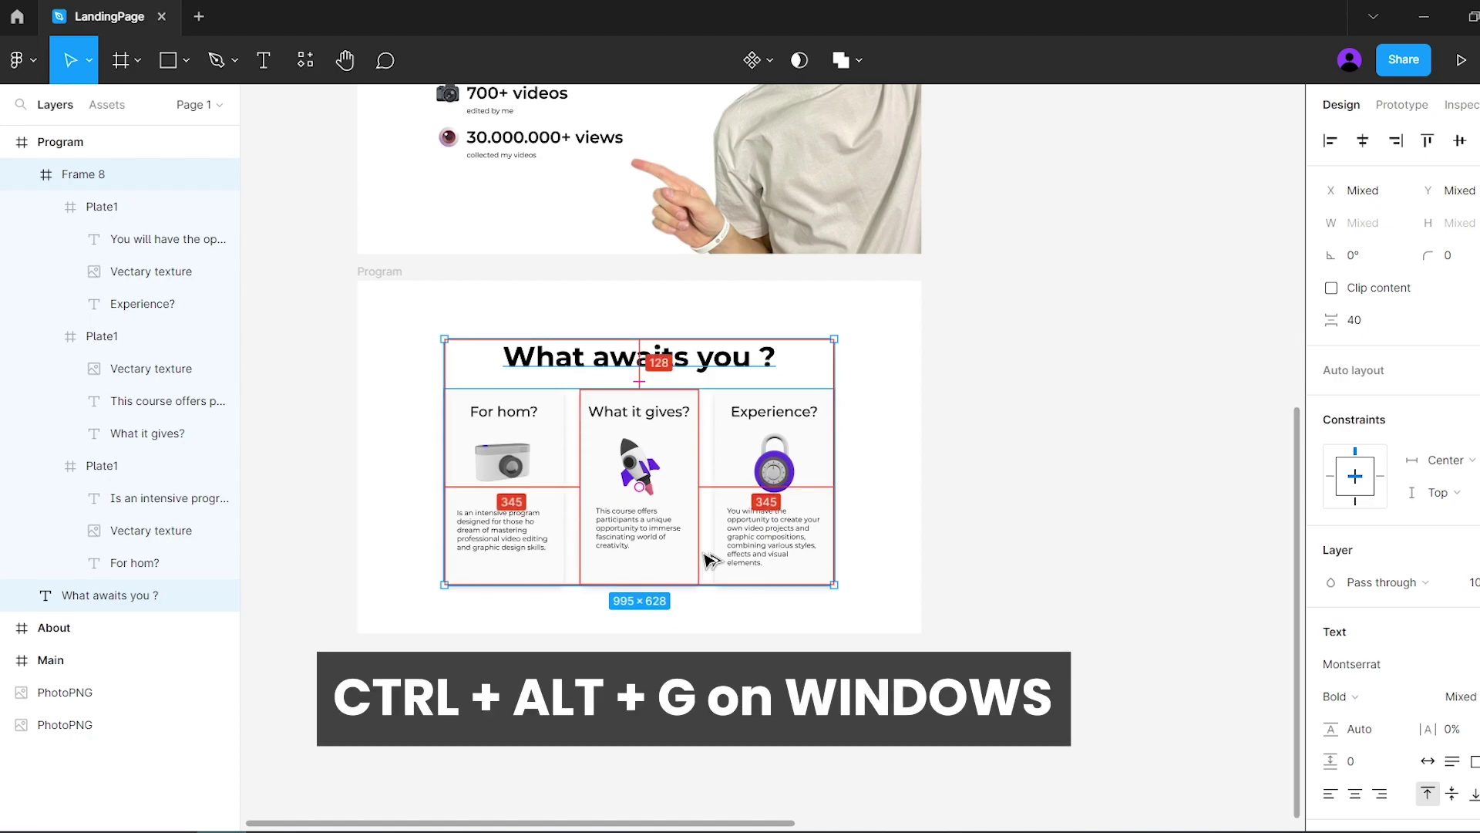
{"action": "key", "text": "ctrl+alt+g"}
{"action": "left_click", "coordinate": [1363, 140]}
{"action": "left_click", "coordinate": [1461, 141]}
Step: Select the Program and Main sections
{"action": "left_click", "coordinate": [952, 545]}
{"action": "scroll", "scroll_direction": "down", "scroll_amount": 3}
{"action": "scroll", "scroll_direction": "up", "scroll_amount": 3}
{"action": "left_click", "coordinate": [475, 438]}
{"action": "left_click", "coordinate": [380, 753]}
{"action": "scroll", "scroll_direction": "up", "scroll_amount": 3}
{"action": "left_click", "coordinate": [629, 104]}
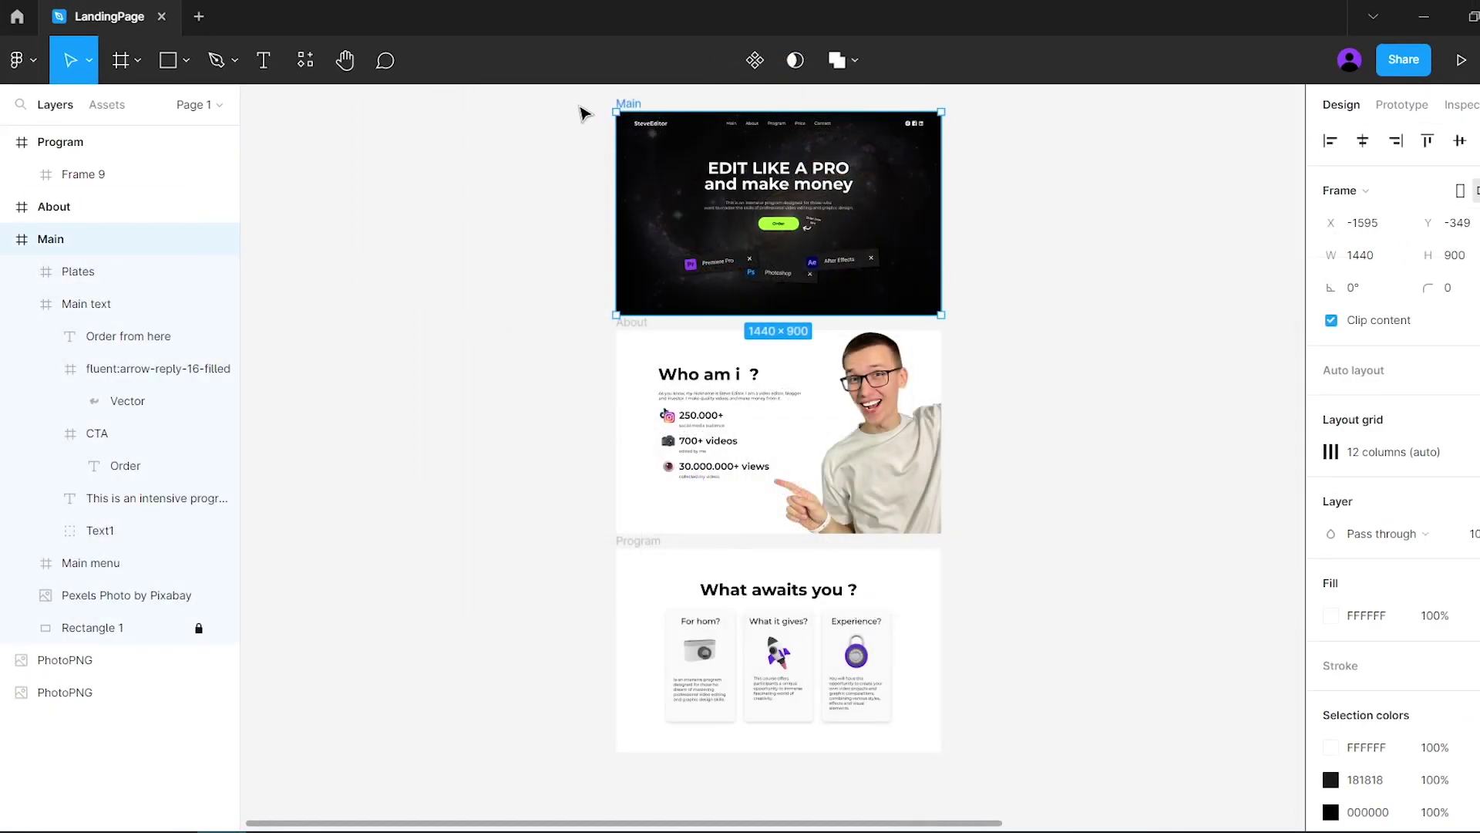
Step: Clear the old Price layers and search Pexels for 'space' photos
{"action": "left_click_drag", "start_coordinate": [639, 111], "coordinate": [723, 646]}
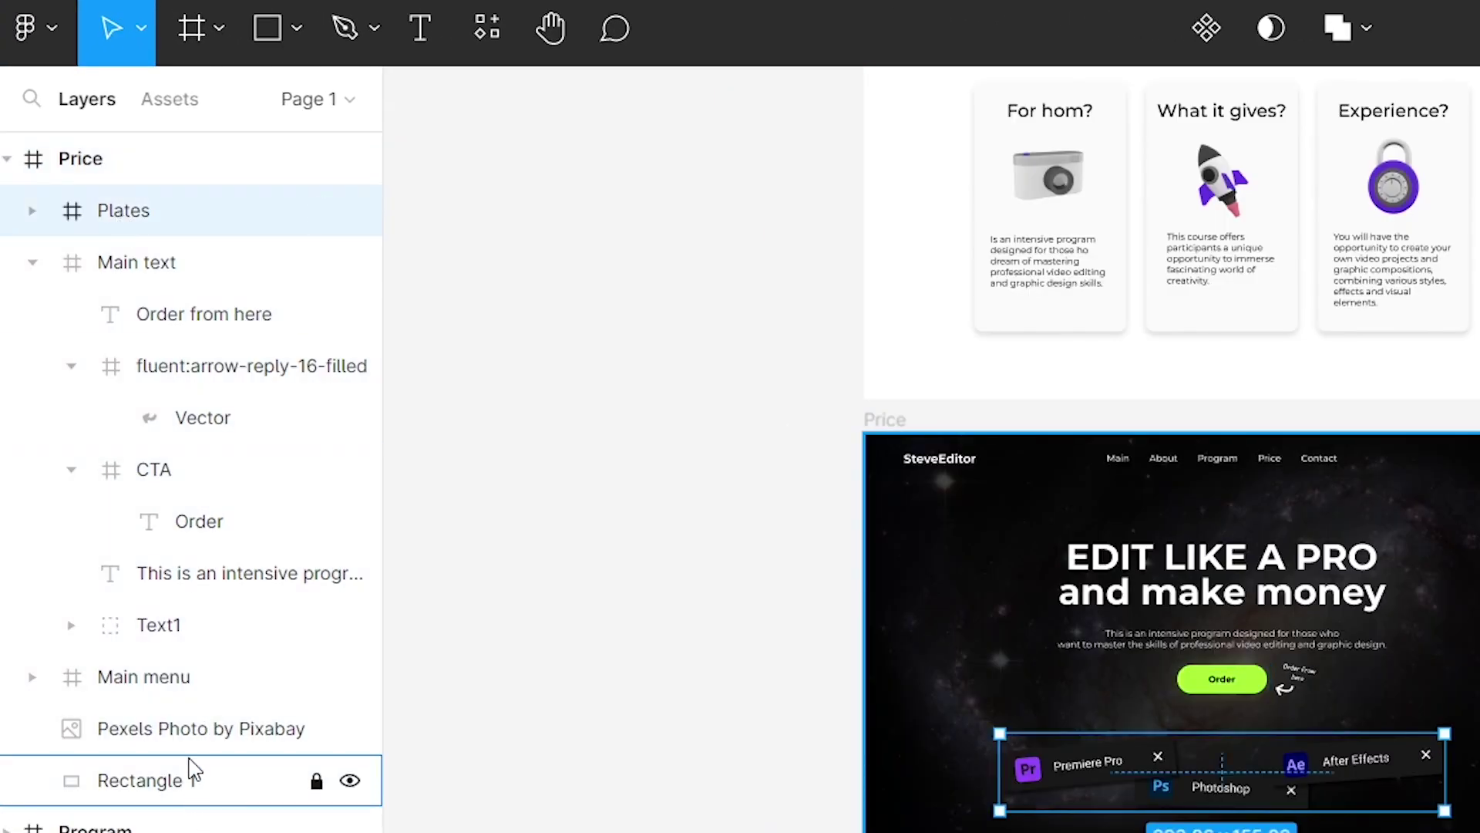
{"action": "key", "text": "Delete"}
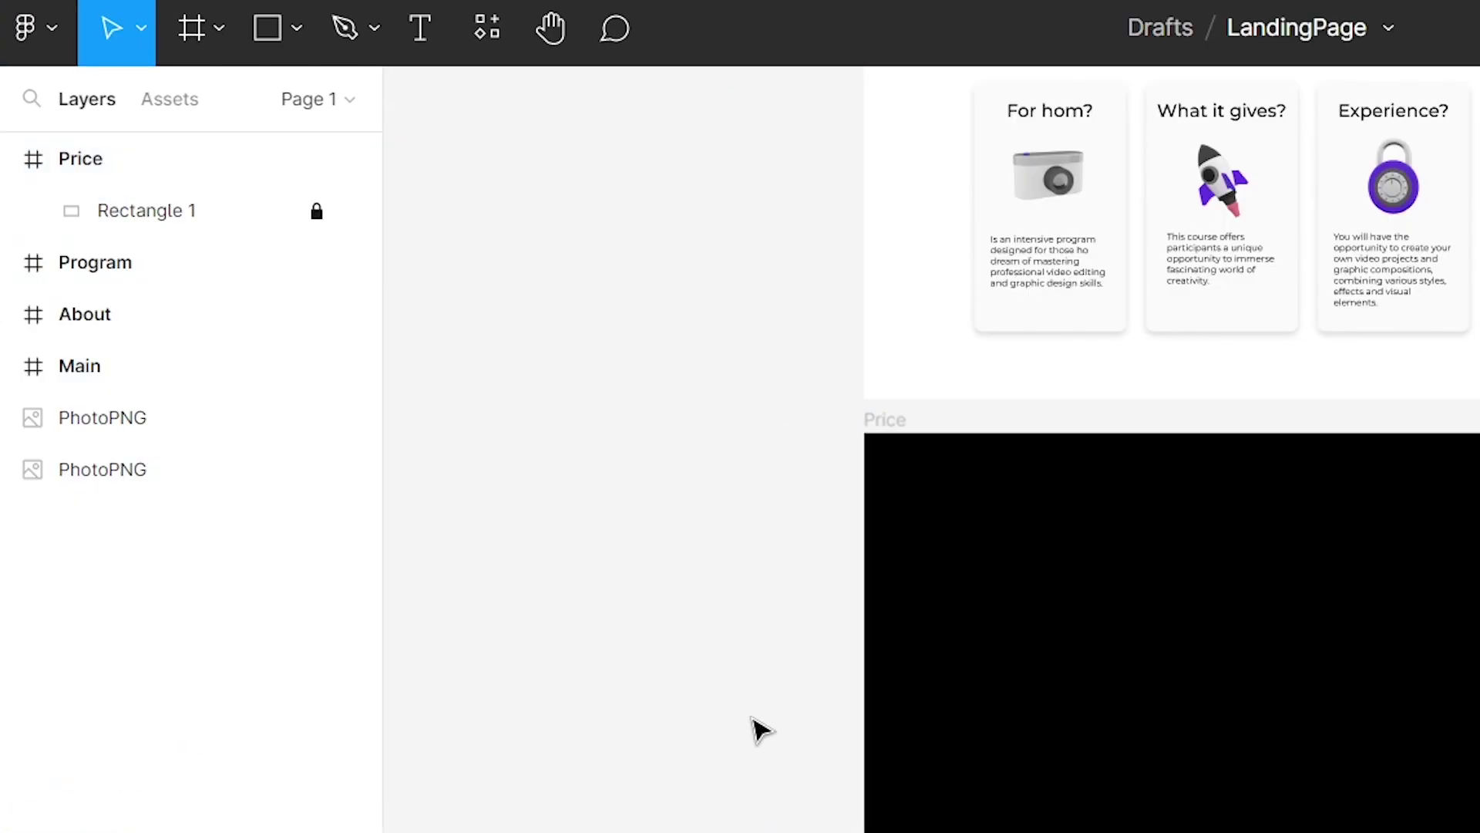
{"action": "left_click", "coordinate": [487, 28]}
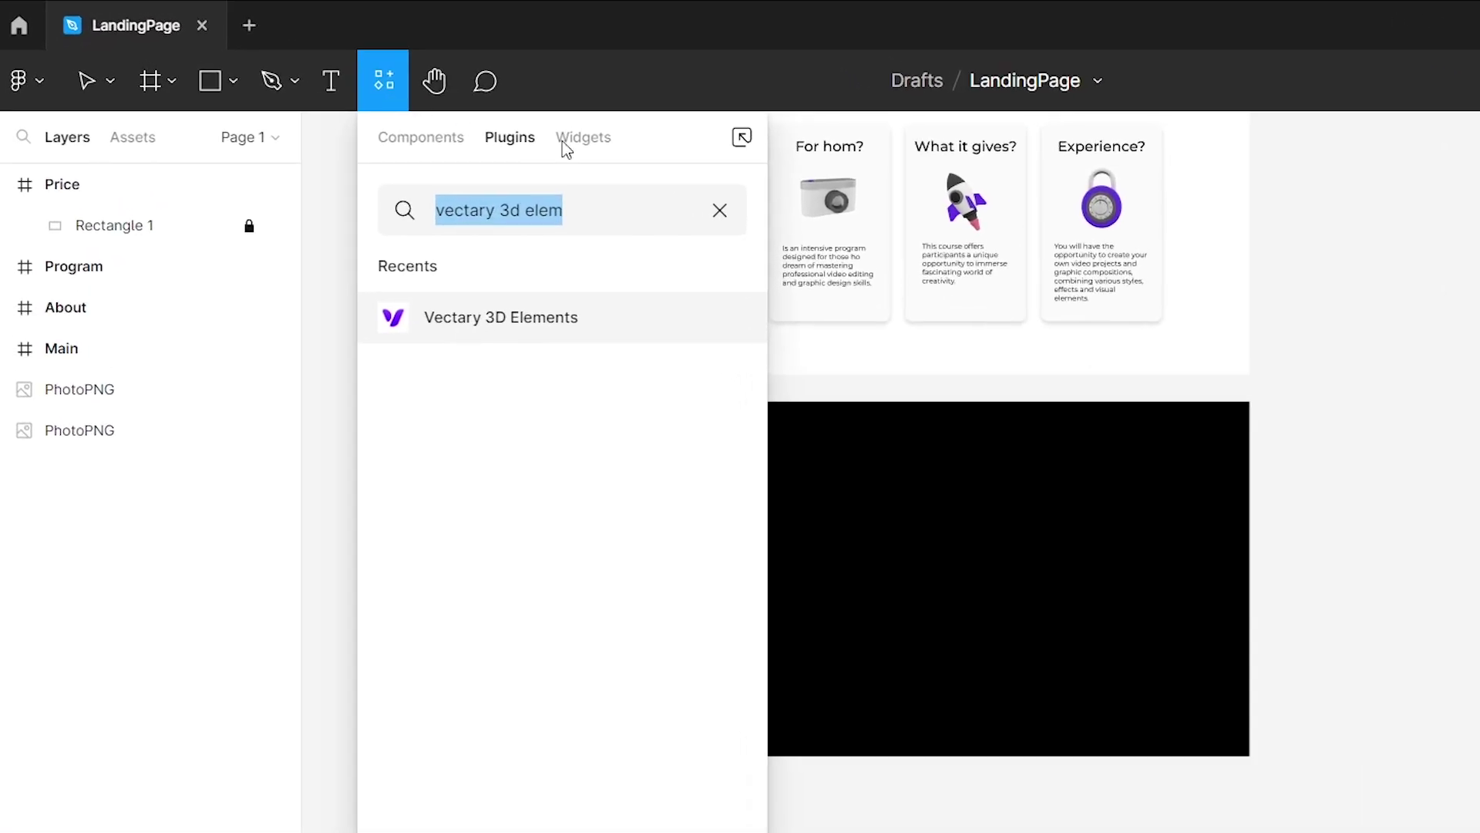
{"action": "left_click", "coordinate": [719, 211]}
{"action": "left_click", "coordinate": [725, 425]}
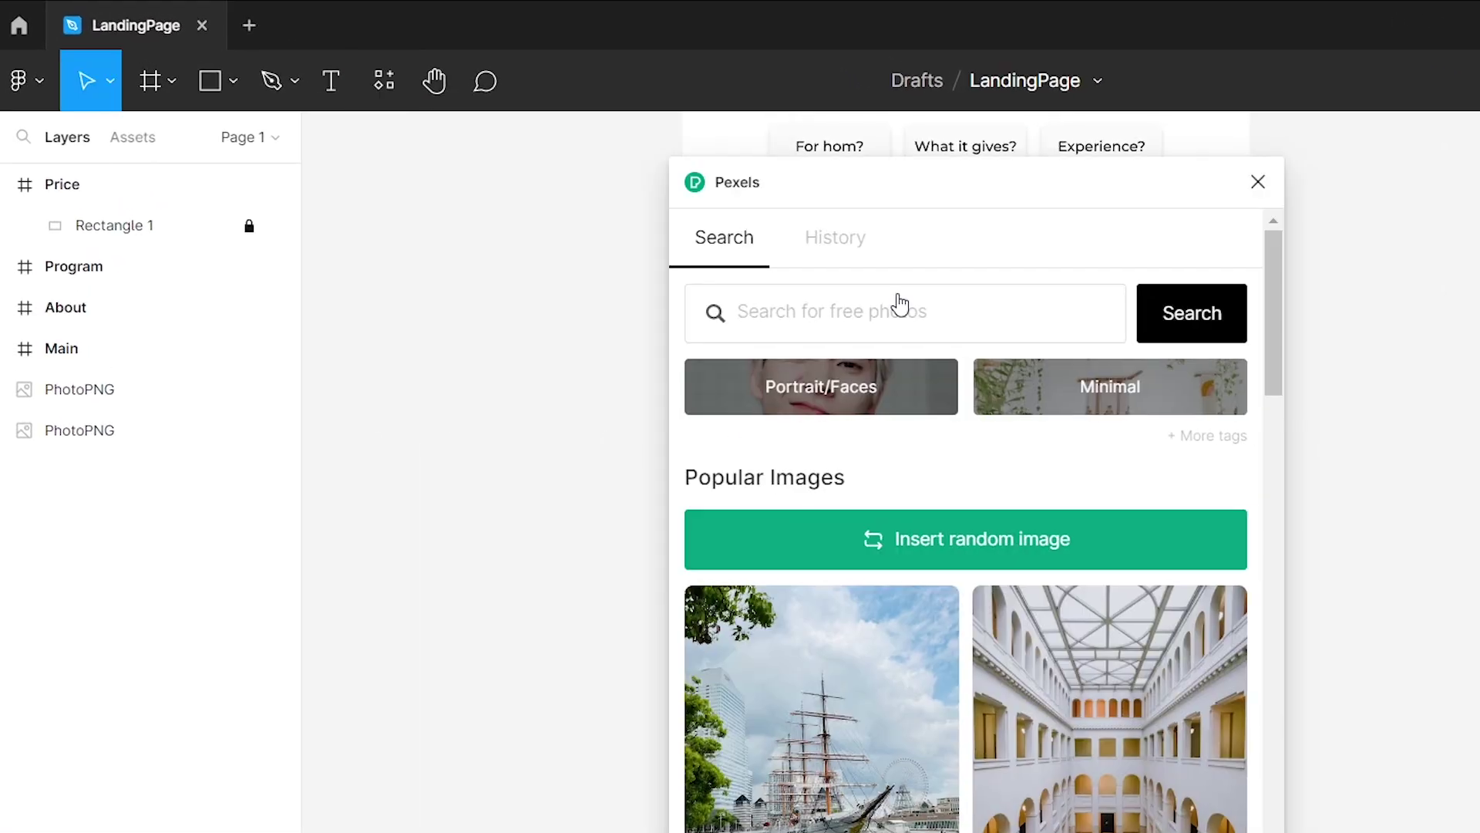
{"action": "type", "text": "space"}
{"action": "key", "text": "Return"}
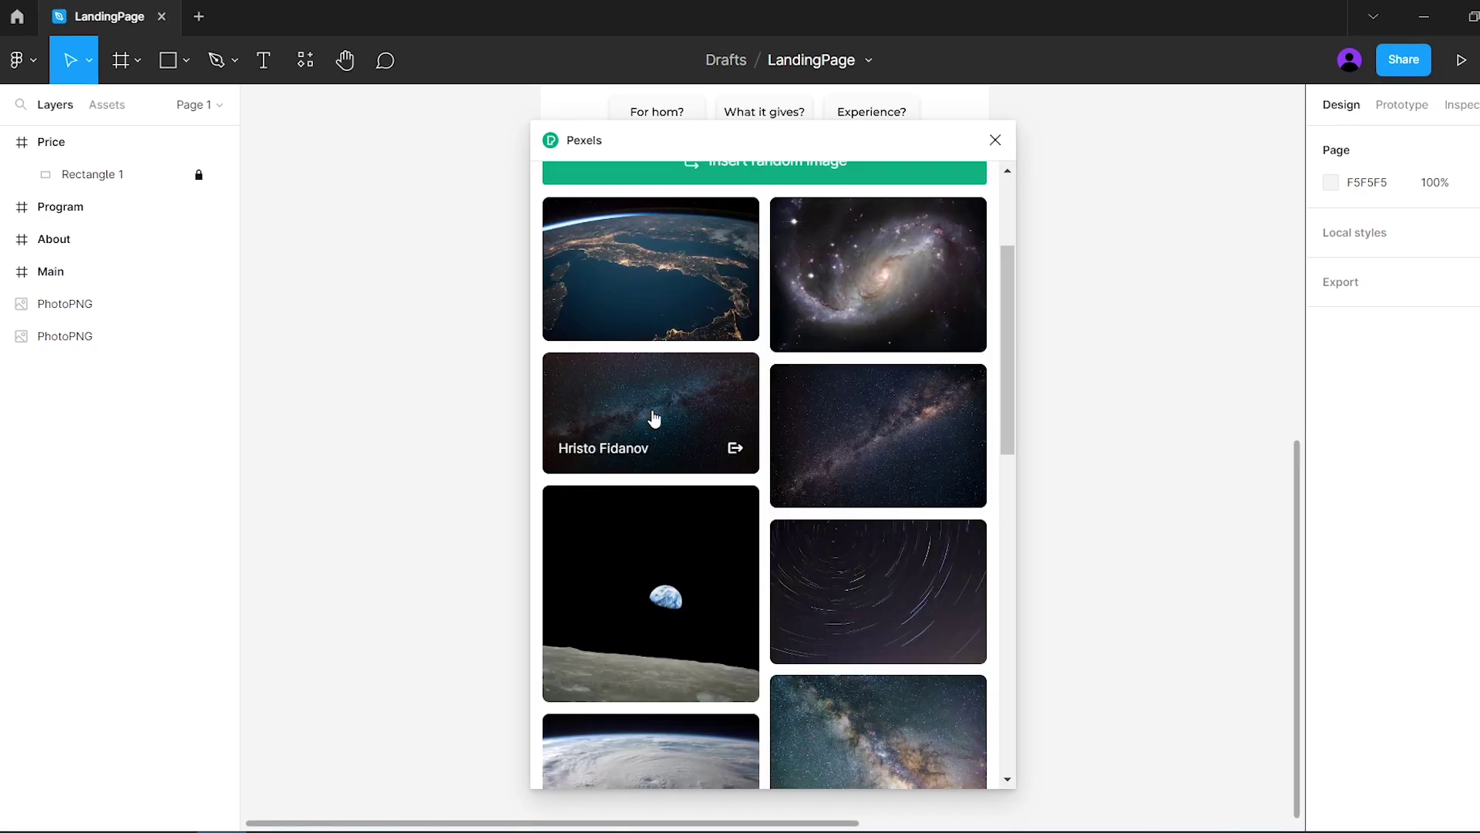
Step: Insert the milky-way photo into Price and dim it to 30% opacity
{"action": "scroll", "scroll_direction": "down", "scroll_amount": 3}
{"action": "scroll", "scroll_direction": "up", "scroll_amount": 3}
{"action": "left_click", "coordinate": [673, 426]}
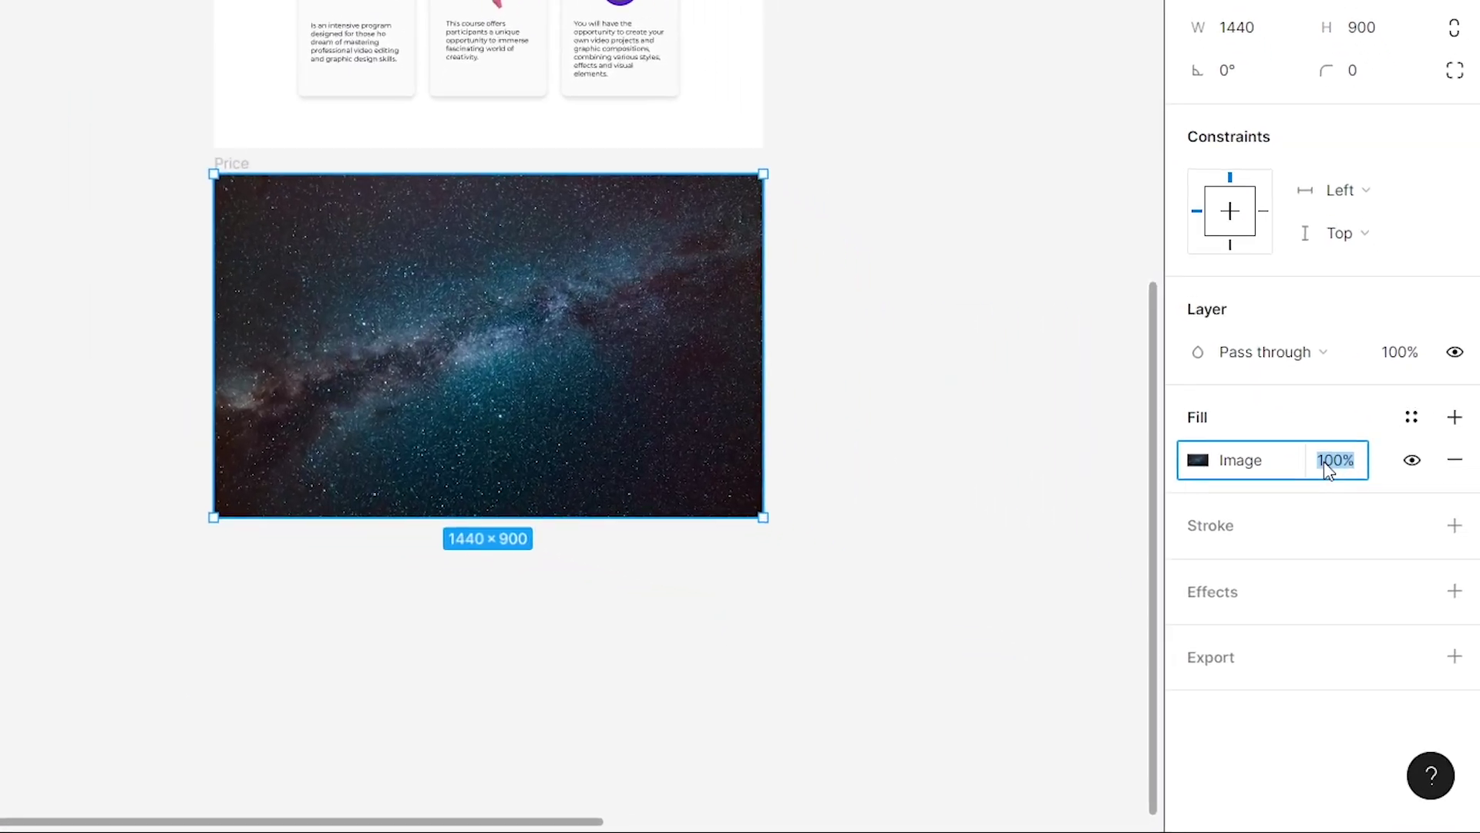
{"action": "type", "text": "30"}
{"action": "key", "text": "Return"}
{"action": "left_click", "coordinate": [671, 356]}
Step: Make the Price frame taller (1128) and stretch the black rectangle up
{"action": "left_click", "coordinate": [598, 326]}
{"action": "left_click", "coordinate": [1461, 260]}
{"action": "type", "text": "1"}
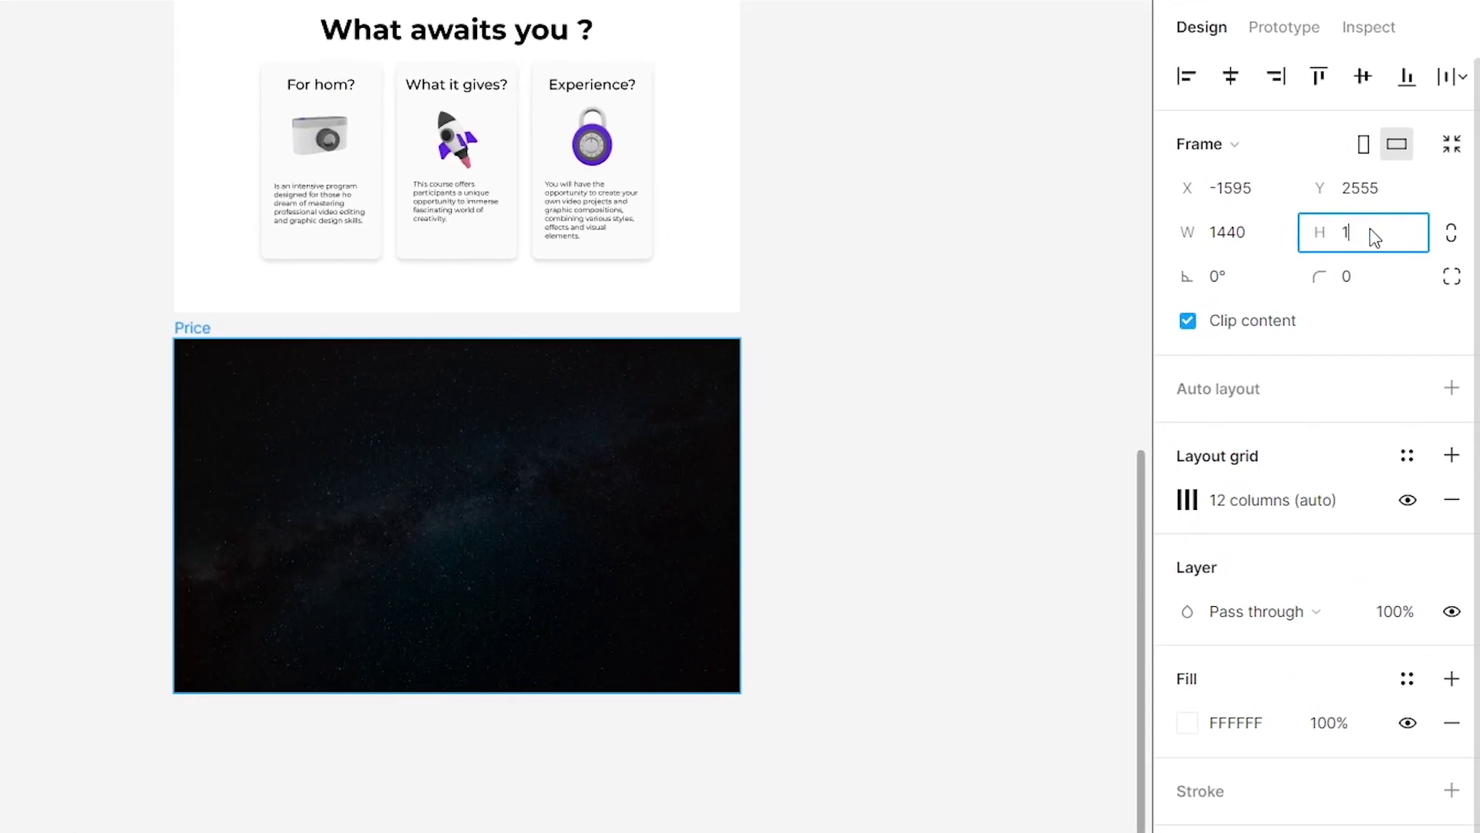
{"action": "type", "text": "0"}
{"action": "key", "text": "Return"}
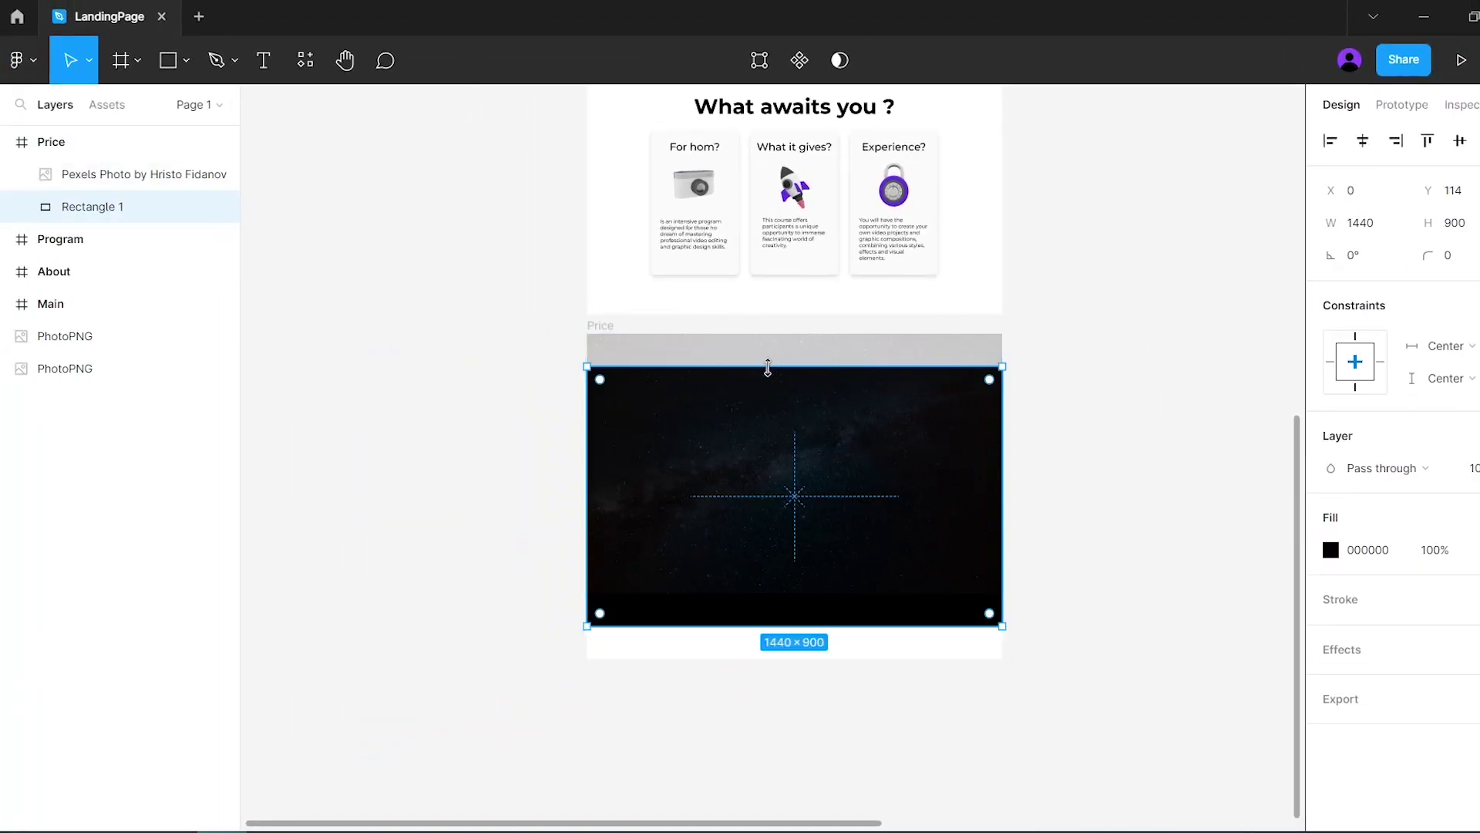
{"action": "left_click_drag", "start_coordinate": [771, 367], "coordinate": [773, 347]}
{"action": "left_click", "coordinate": [769, 337]}
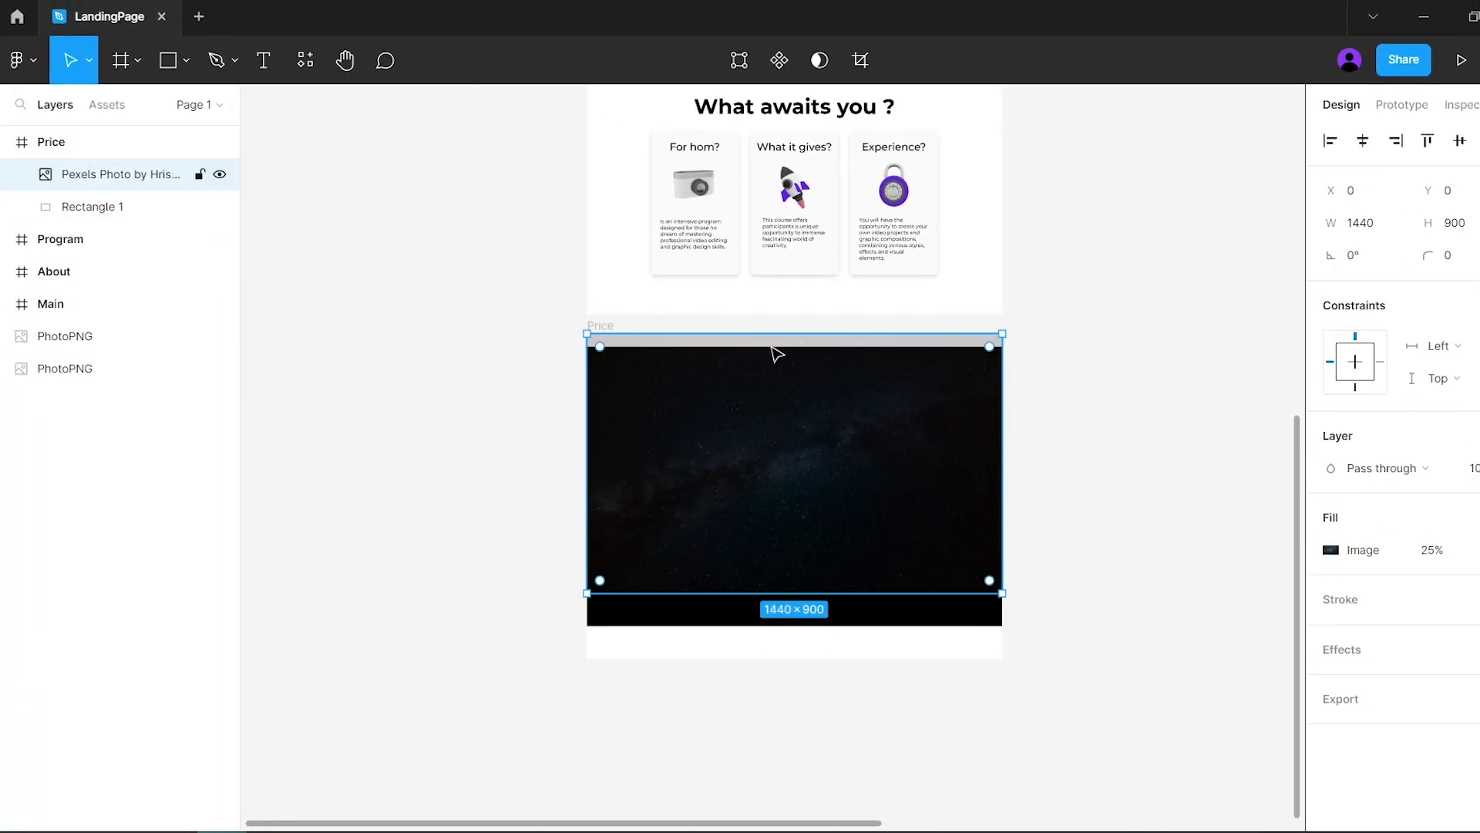
Step: Lock the black background rectangle and copy the 'What awaits you ?' heading into Price
{"action": "left_click", "coordinate": [846, 621]}
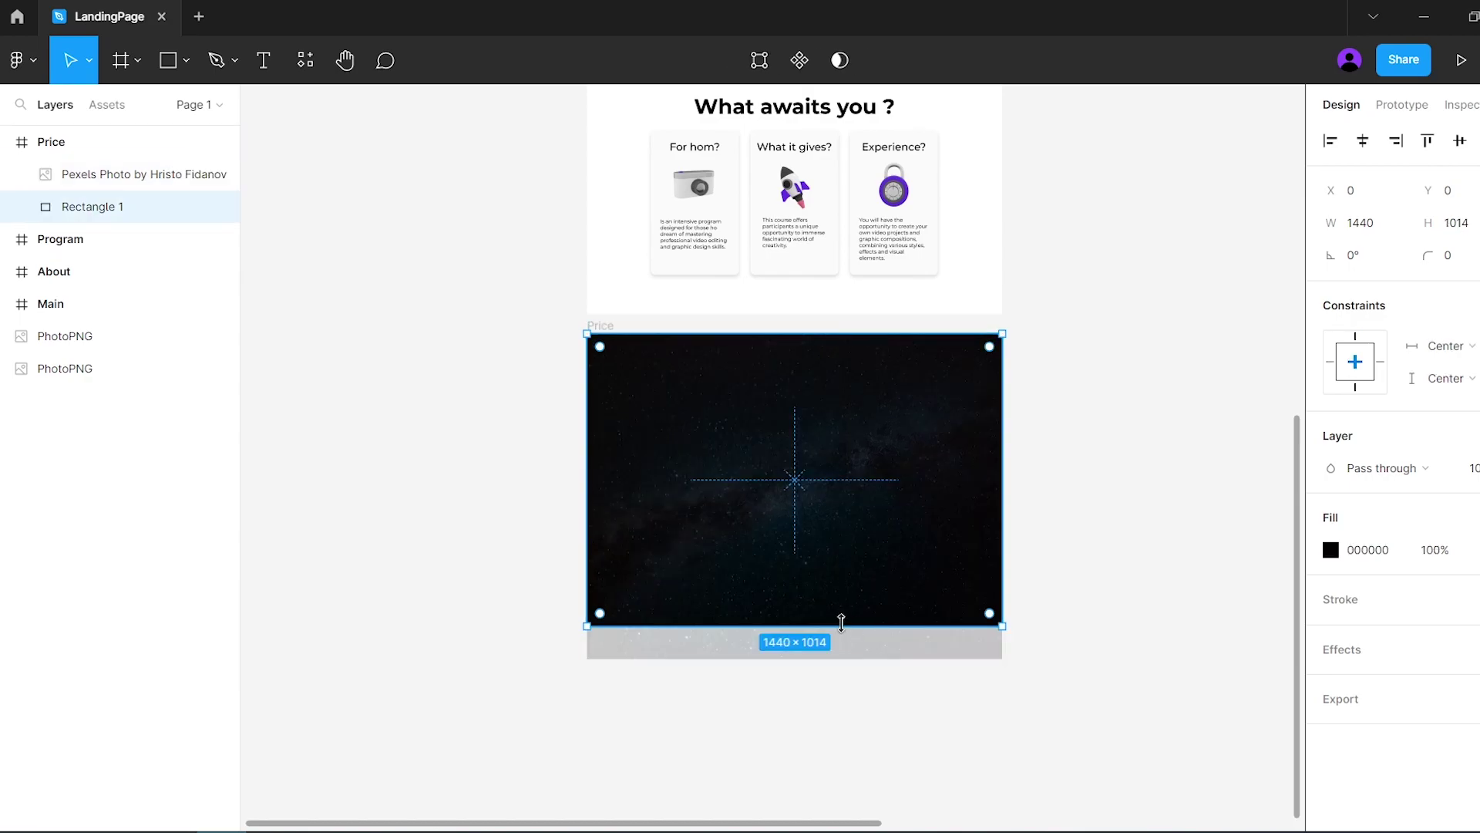
{"action": "left_click", "coordinate": [200, 207]}
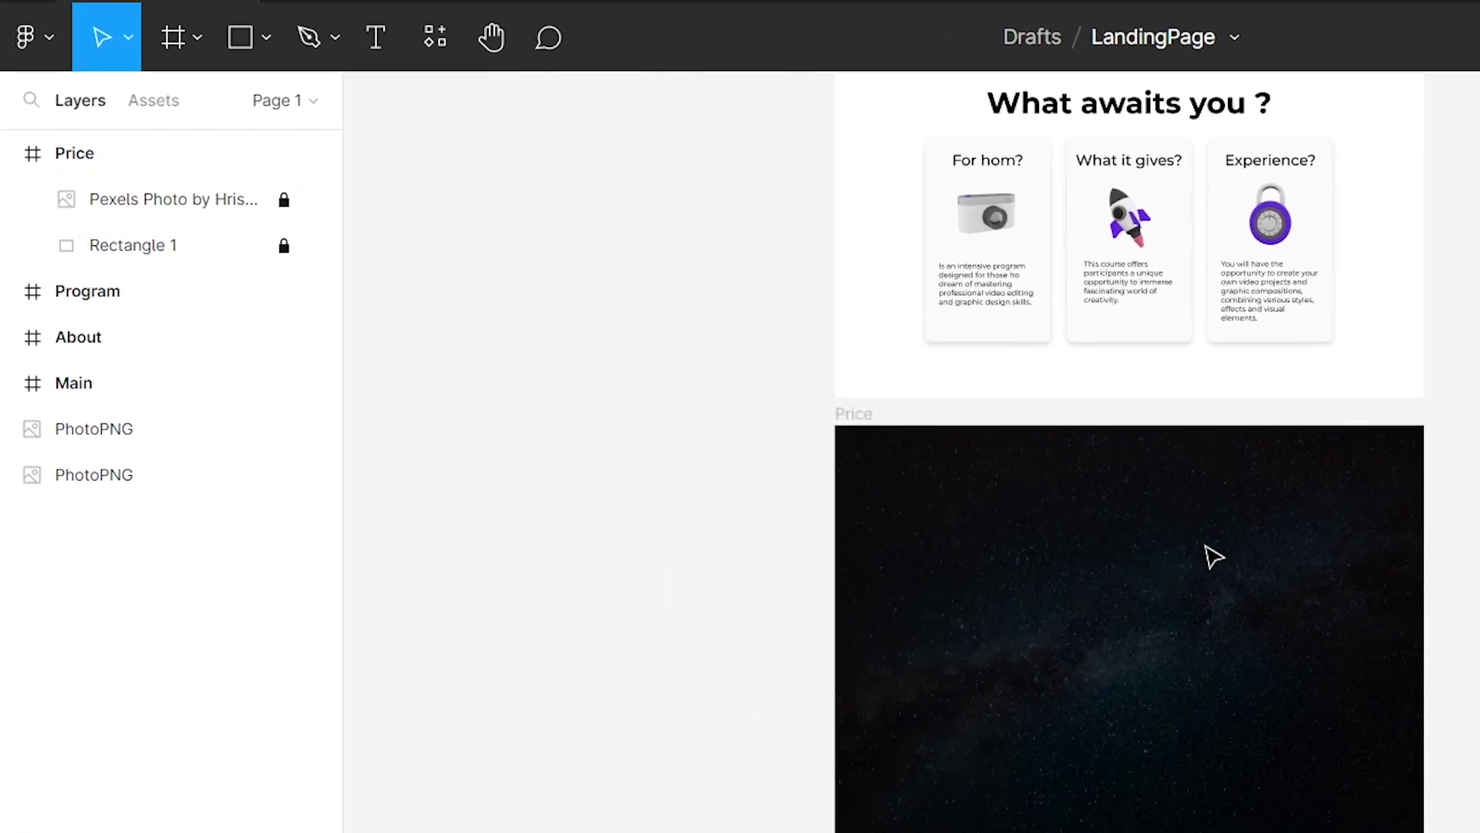
{"action": "left_click", "coordinate": [762, 116]}
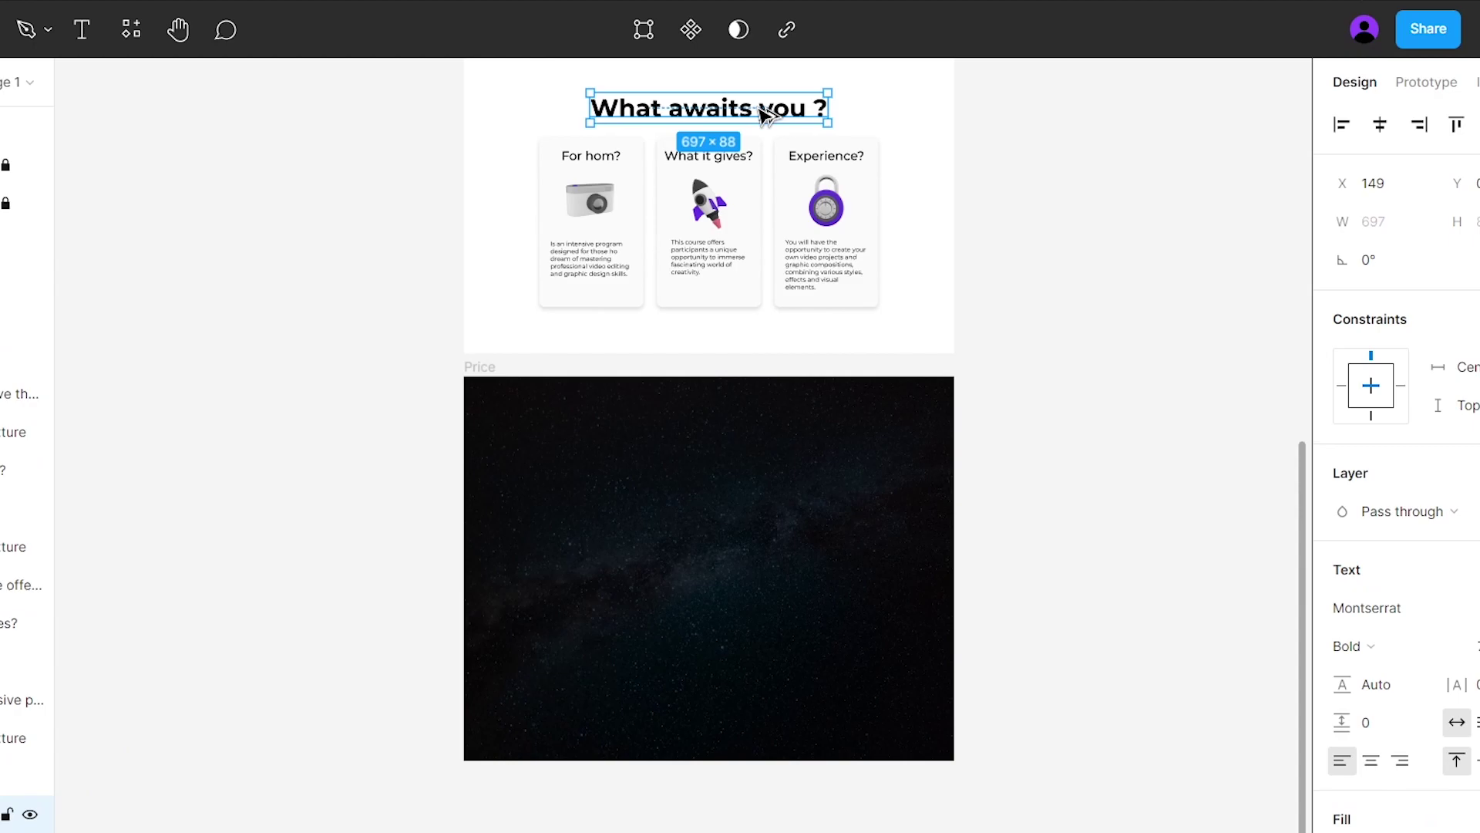
{"action": "left_click_drag", "start_coordinate": [762, 116], "coordinate": [720, 446]}
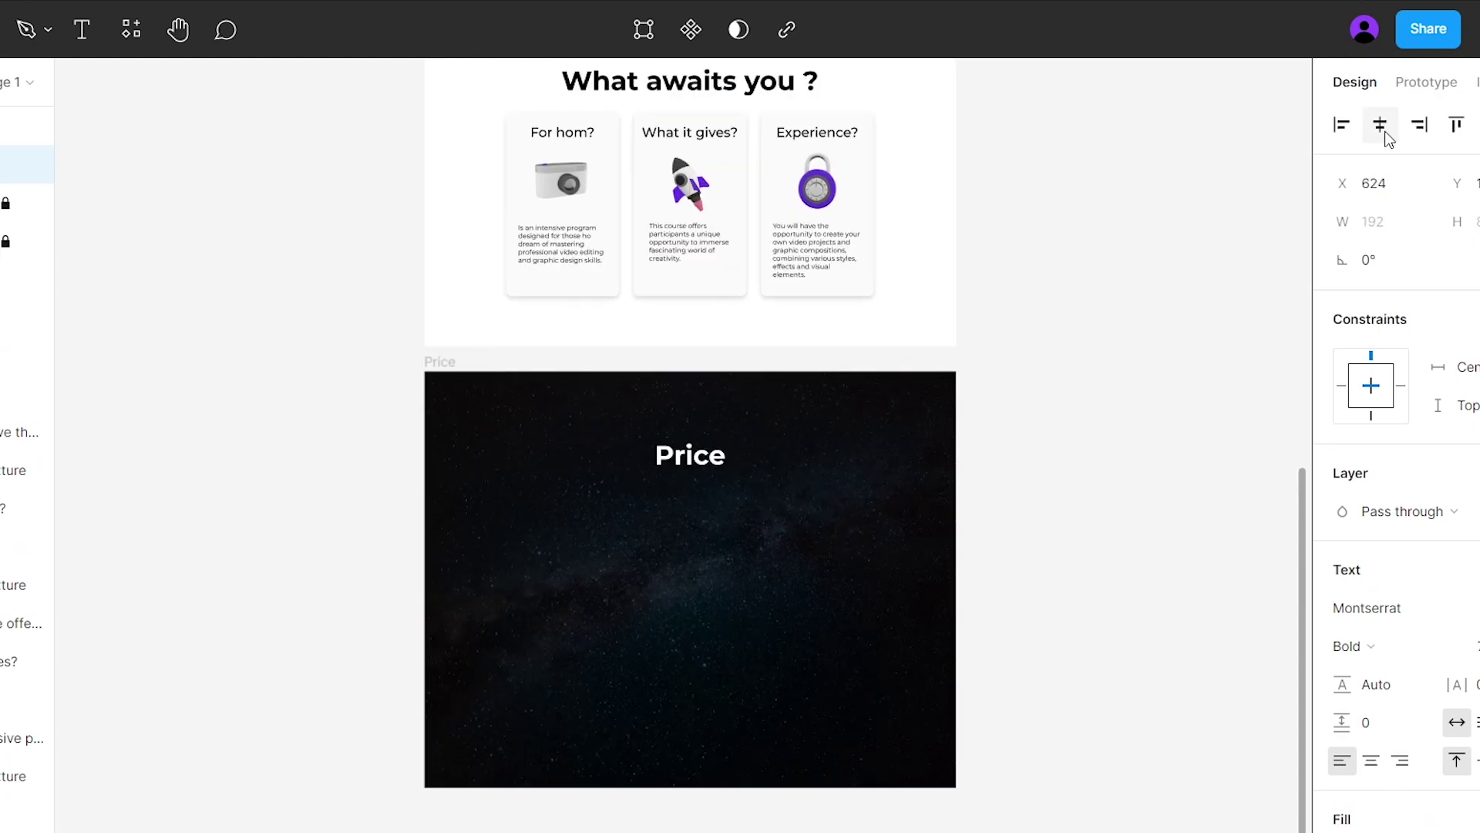
{"action": "left_click", "coordinate": [973, 480]}
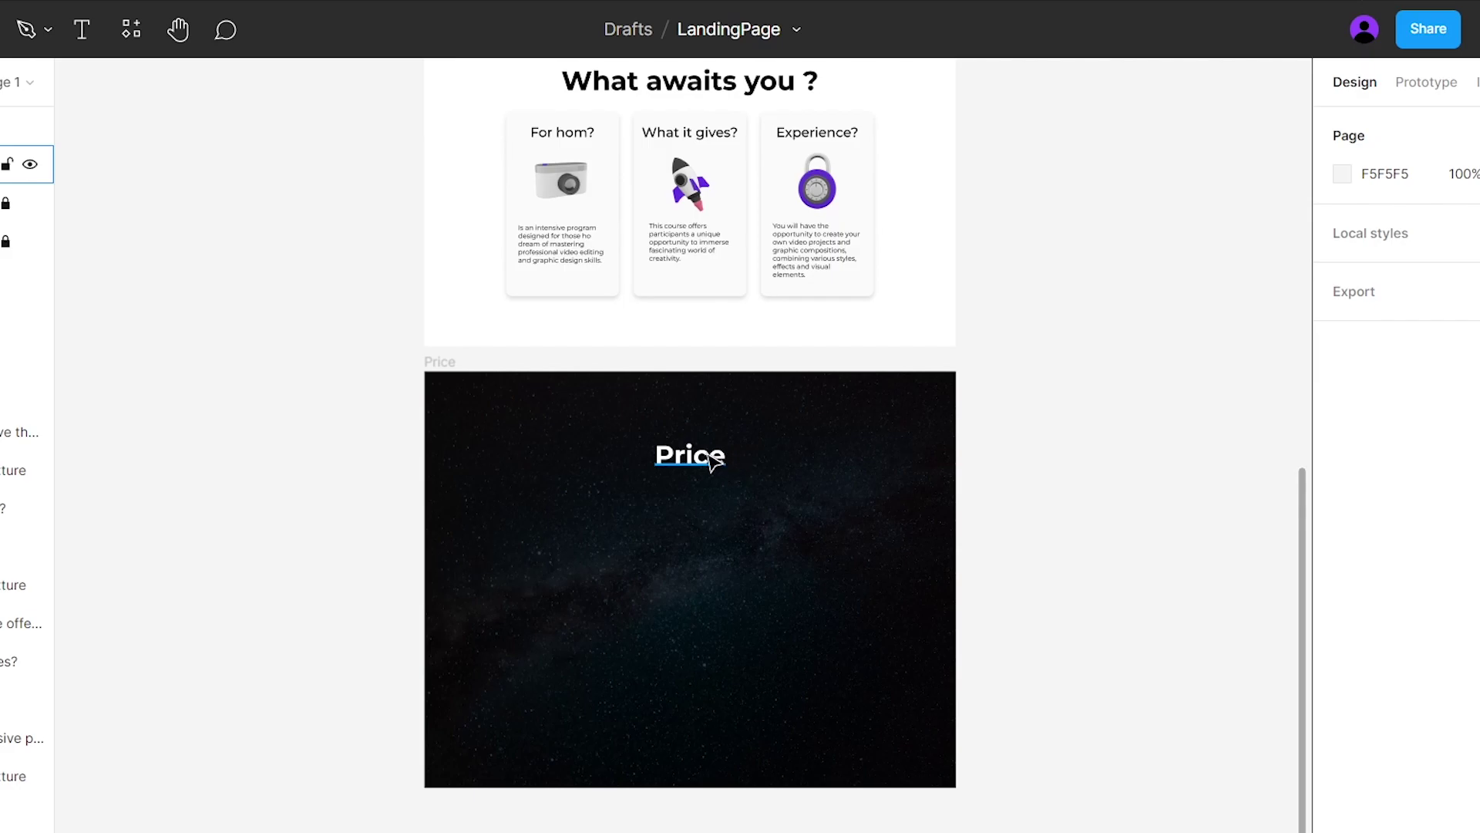
{"action": "scroll", "scroll_direction": "down", "scroll_amount": 3}
{"action": "scroll", "scroll_direction": "down", "scroll_amount": 3}
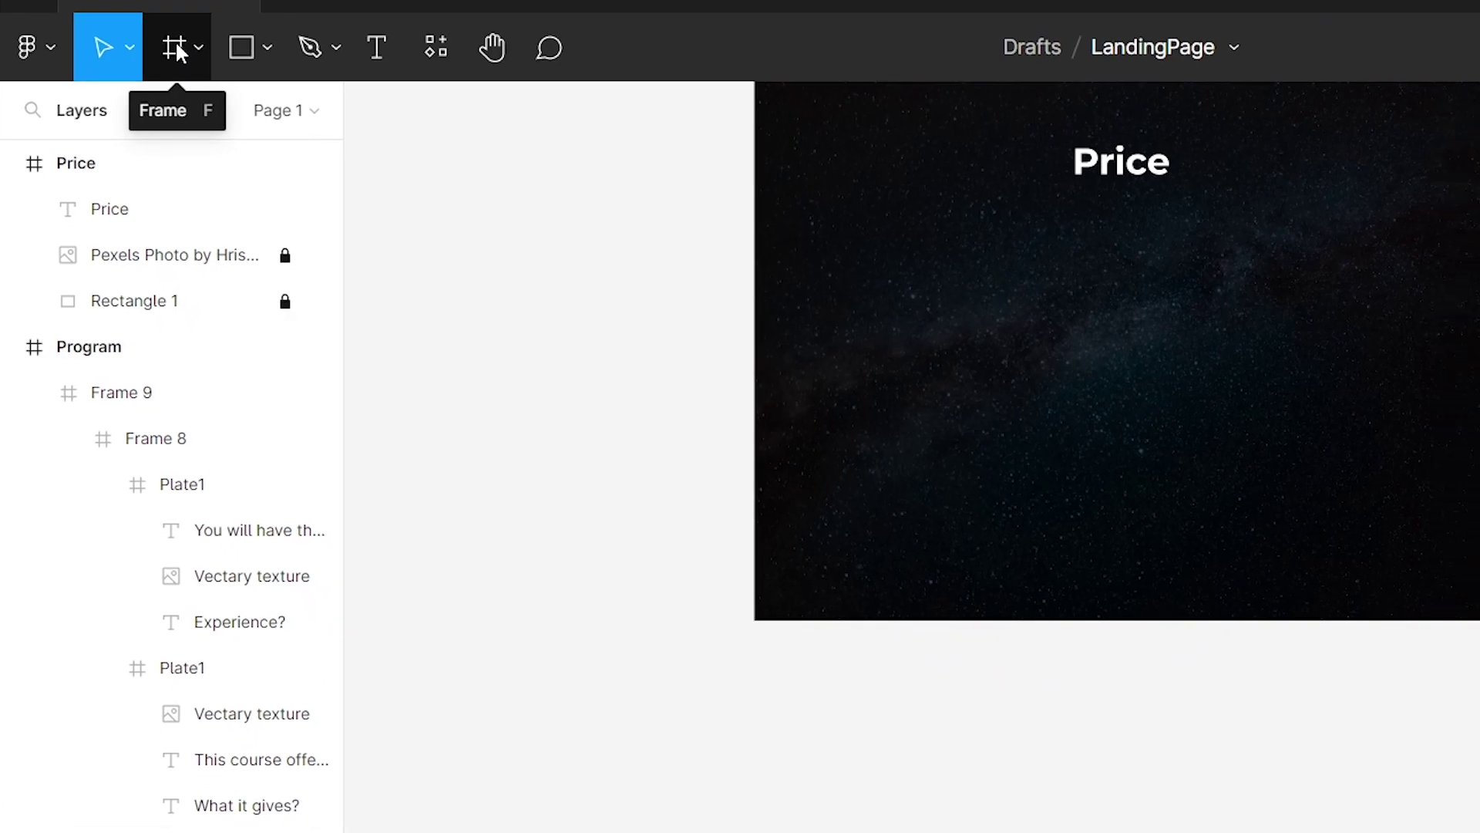
Step: Create a 360×640 card frame with rounded corners below Price
{"action": "left_click", "coordinate": [146, 53]}
{"action": "left_click", "coordinate": [632, 573]}
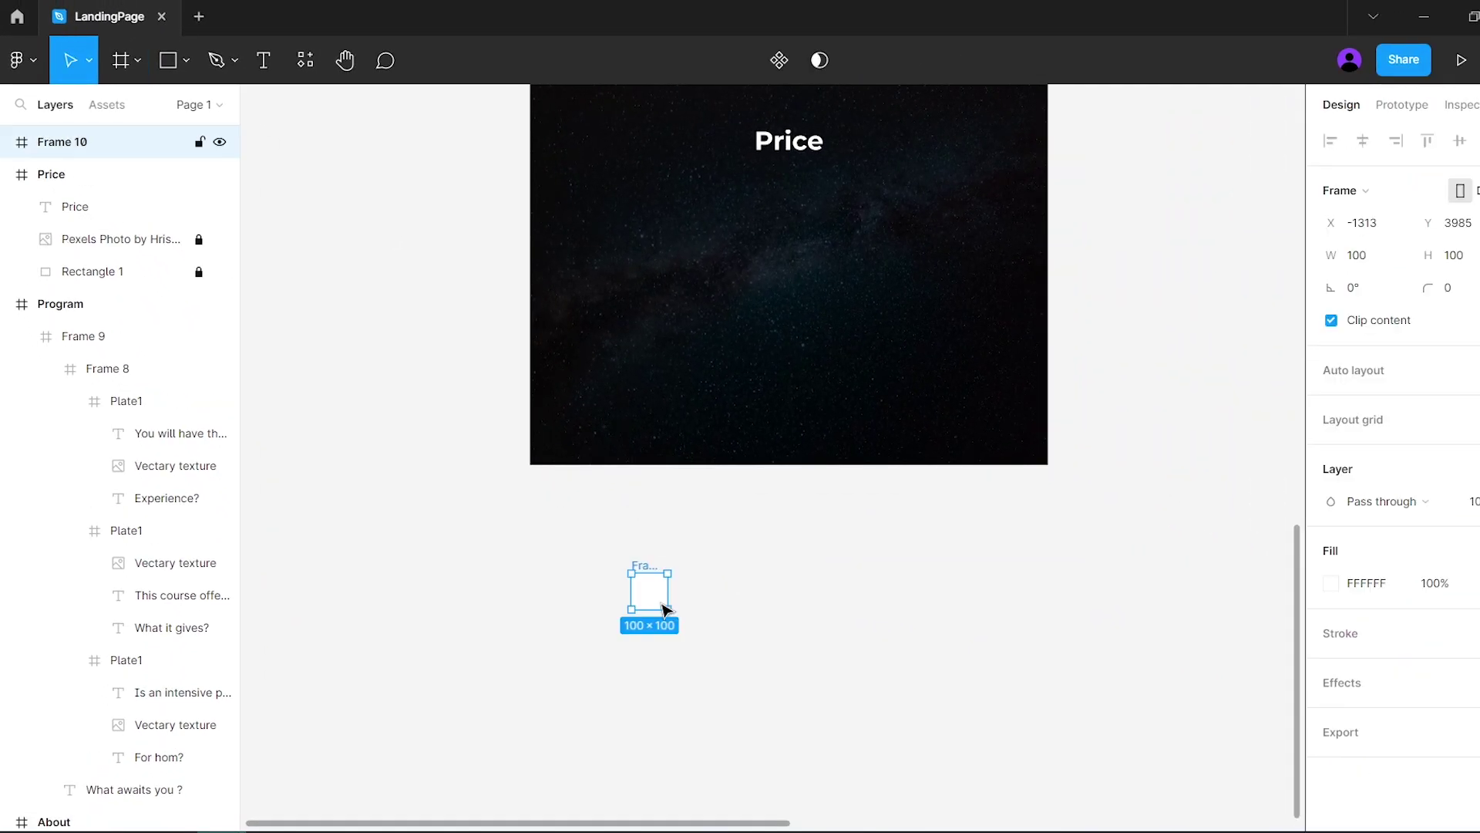
{"action": "left_click", "coordinate": [1368, 255]}
{"action": "type", "text": "360"}
{"action": "left_click", "coordinate": [1456, 262]}
{"action": "type", "text": "64"}
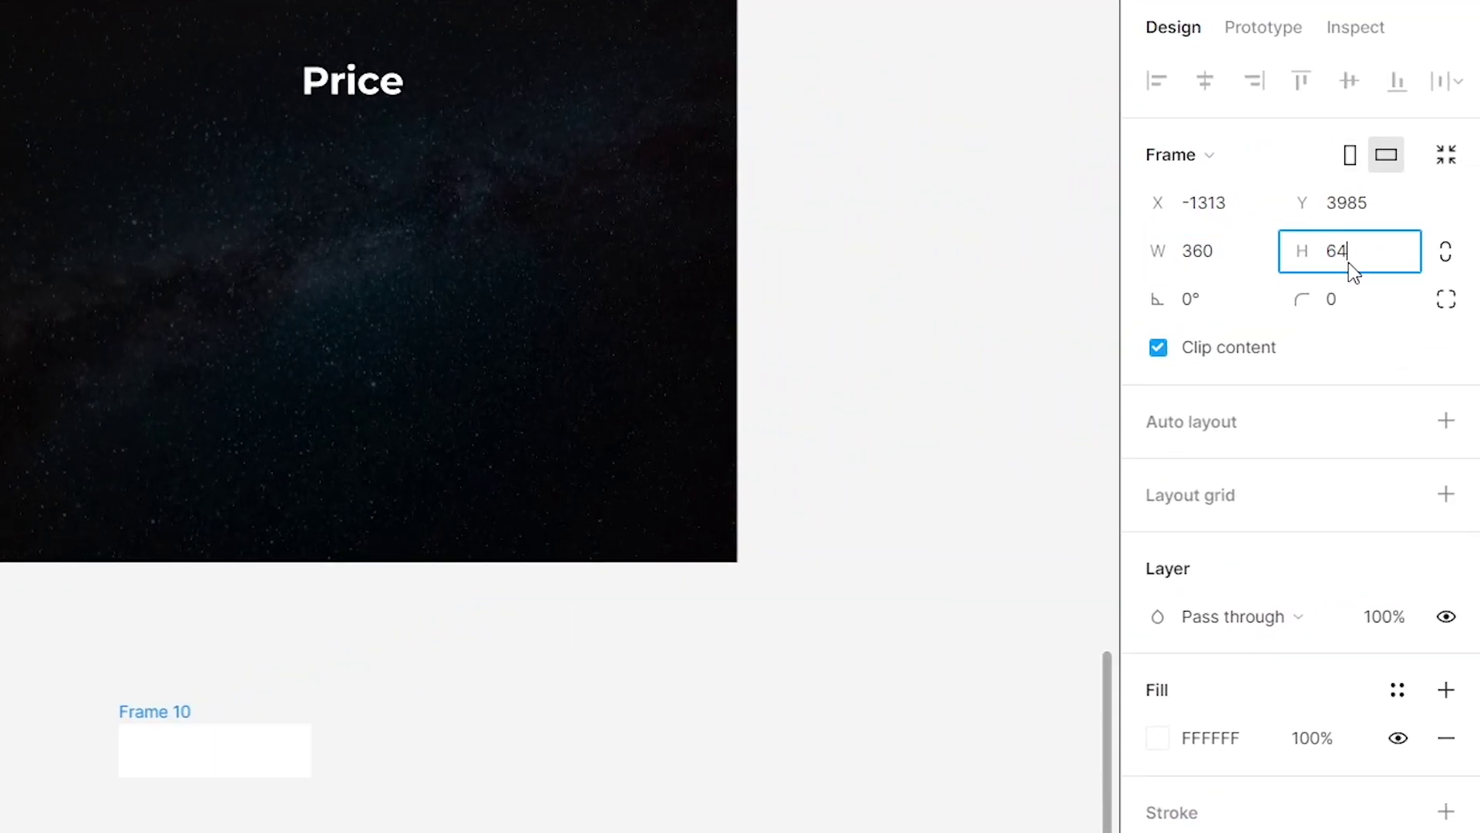
{"action": "type", "text": "0"}
{"action": "key", "text": "Return"}
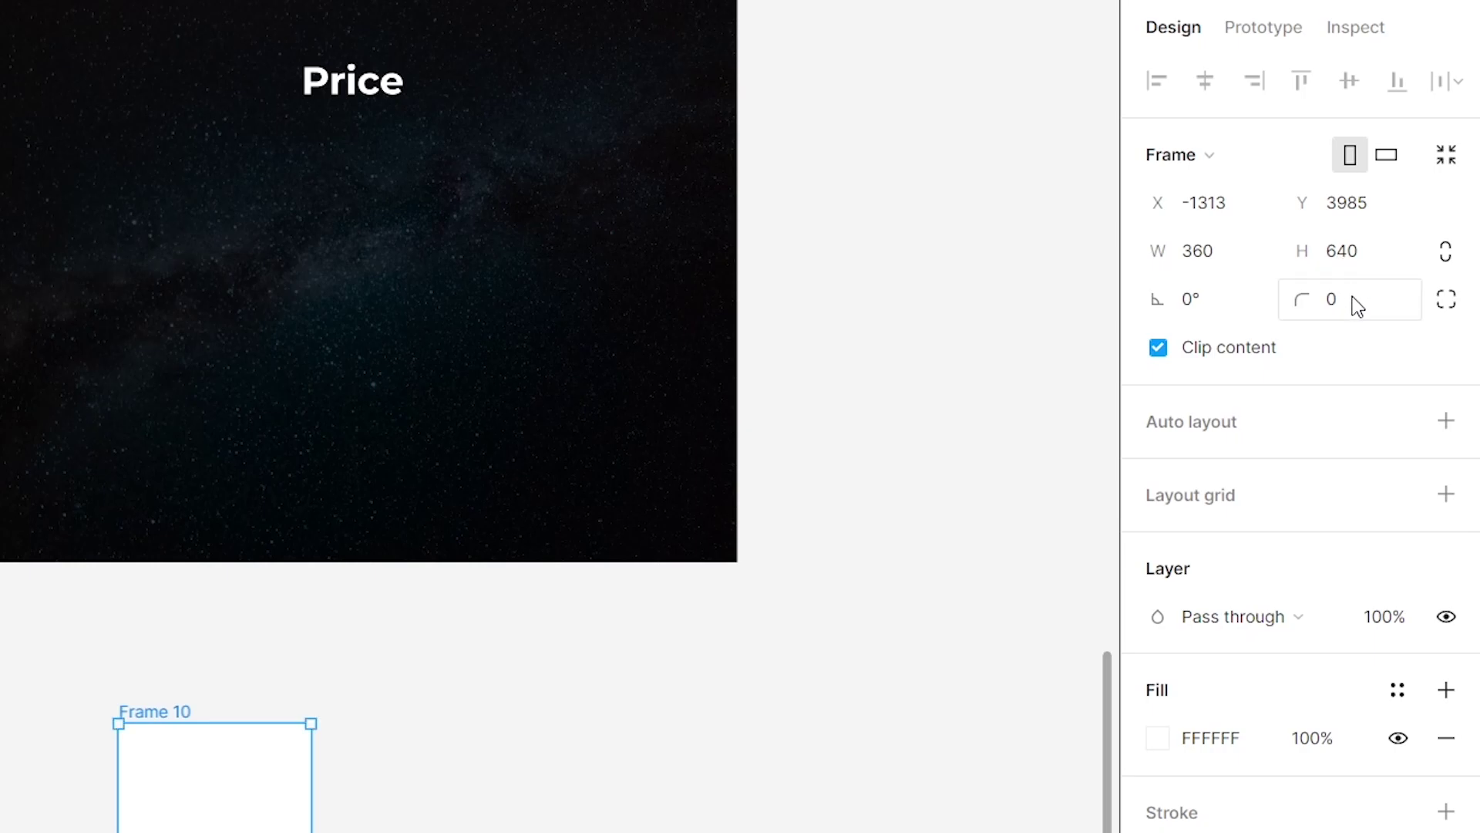
{"action": "left_click", "coordinate": [1357, 307]}
{"action": "type", "text": "16"}
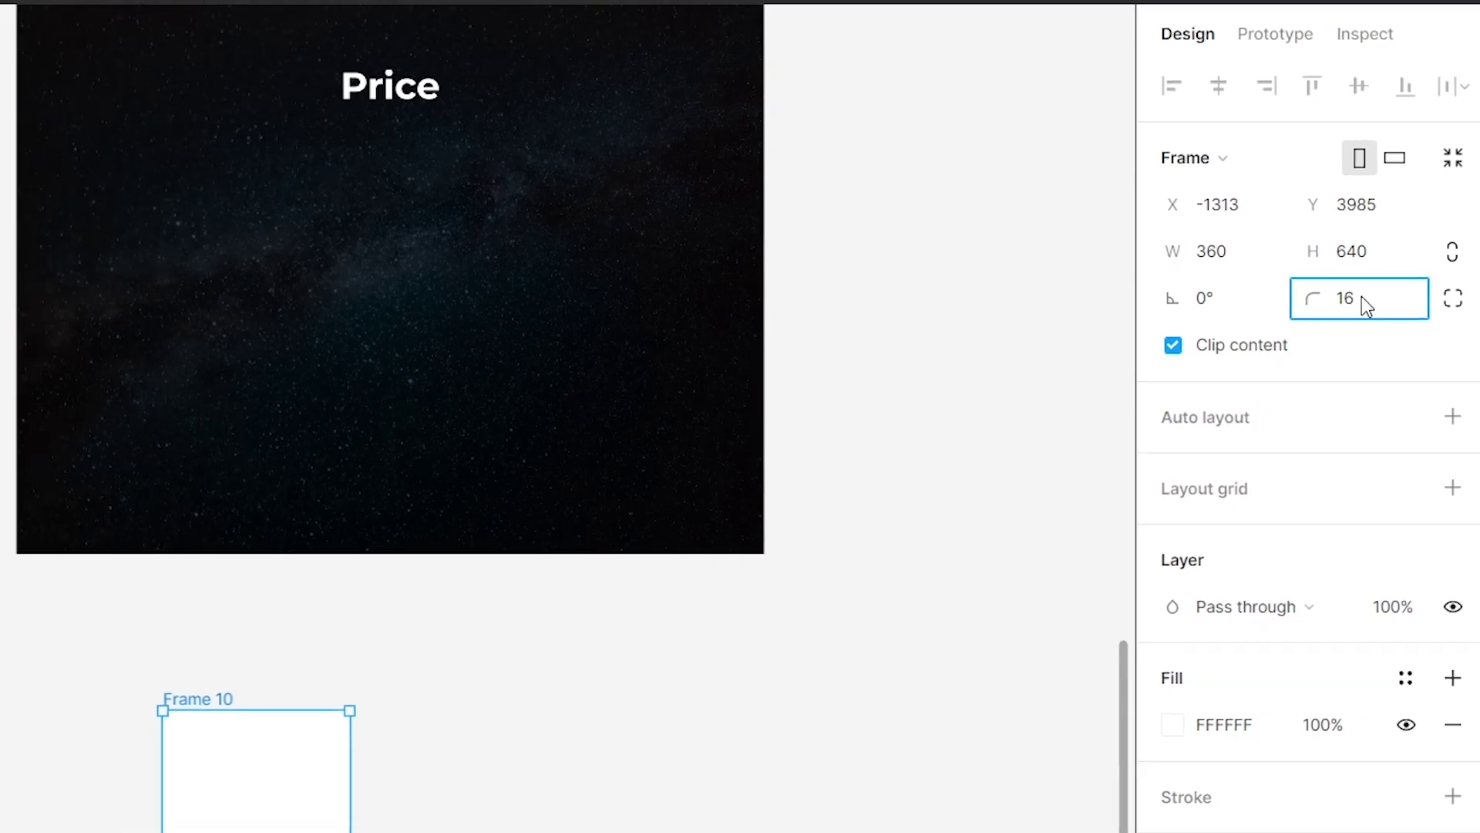
{"action": "key", "text": "Return"}
{"action": "scroll", "scroll_direction": "down", "scroll_amount": 3}
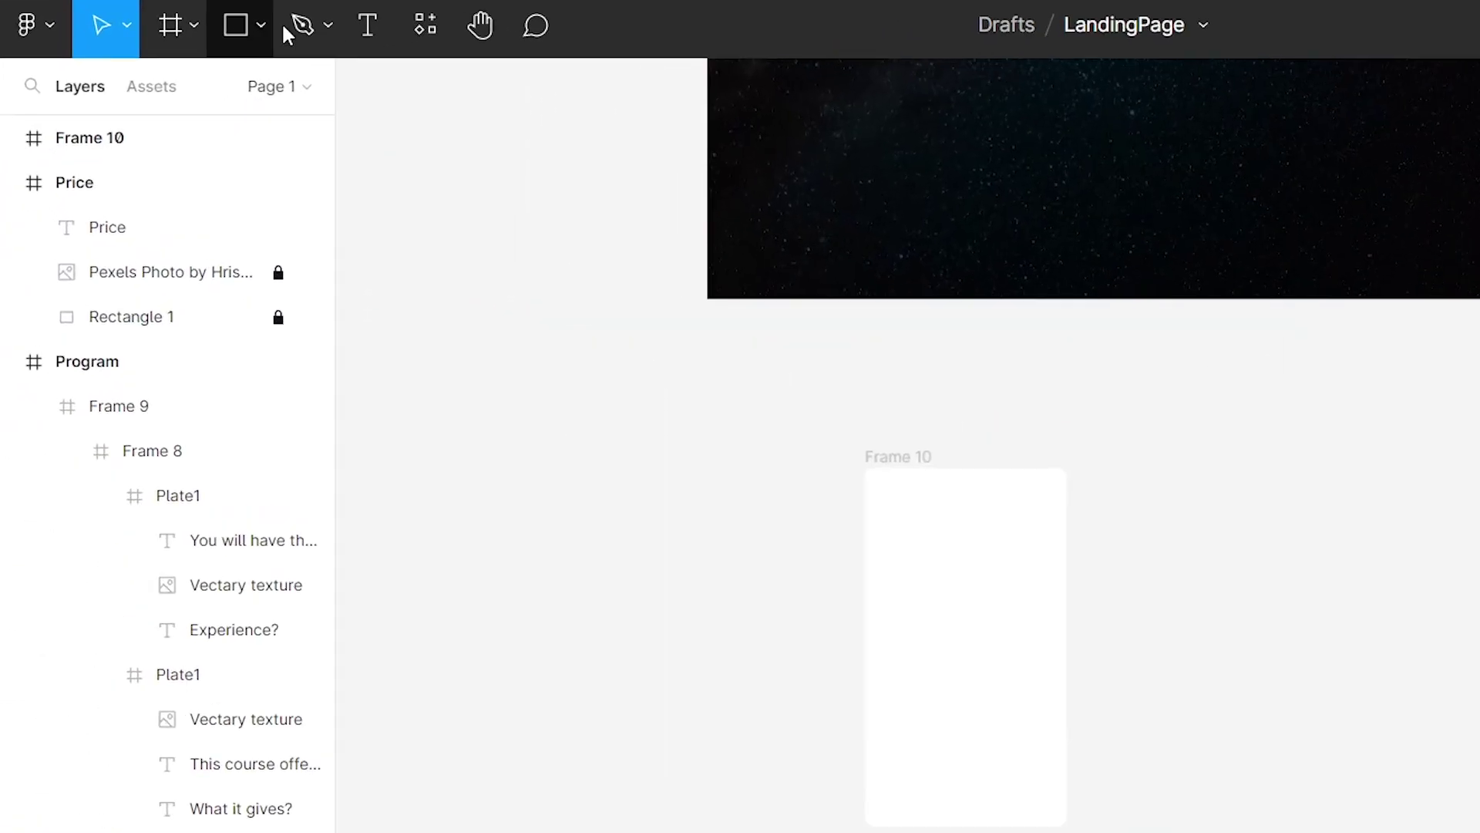
Step: Add the 'Standart' title in Medium weight, size 36
{"action": "left_click", "coordinate": [256, 67]}
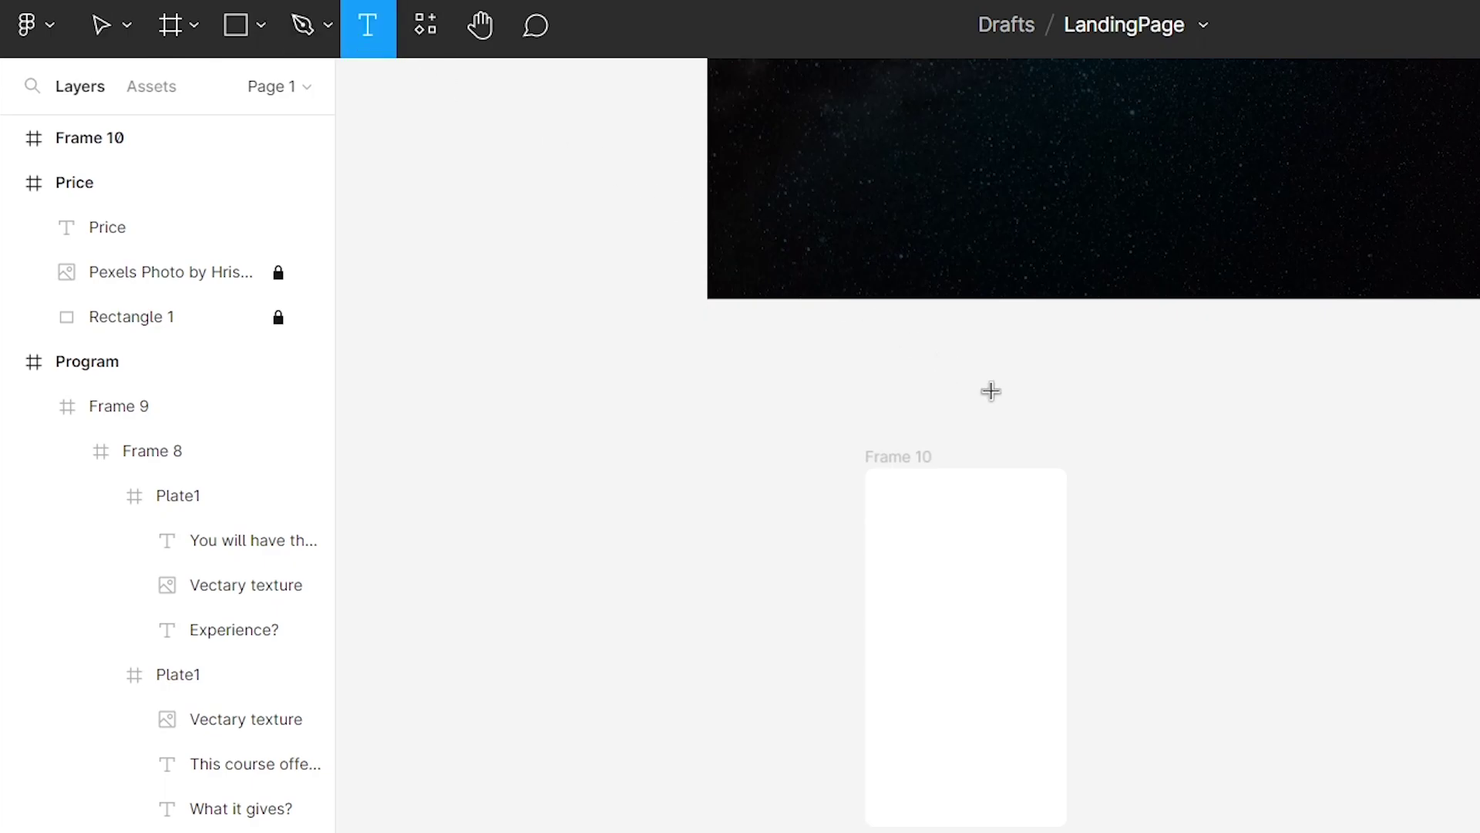
{"action": "left_click", "coordinate": [1148, 541]}
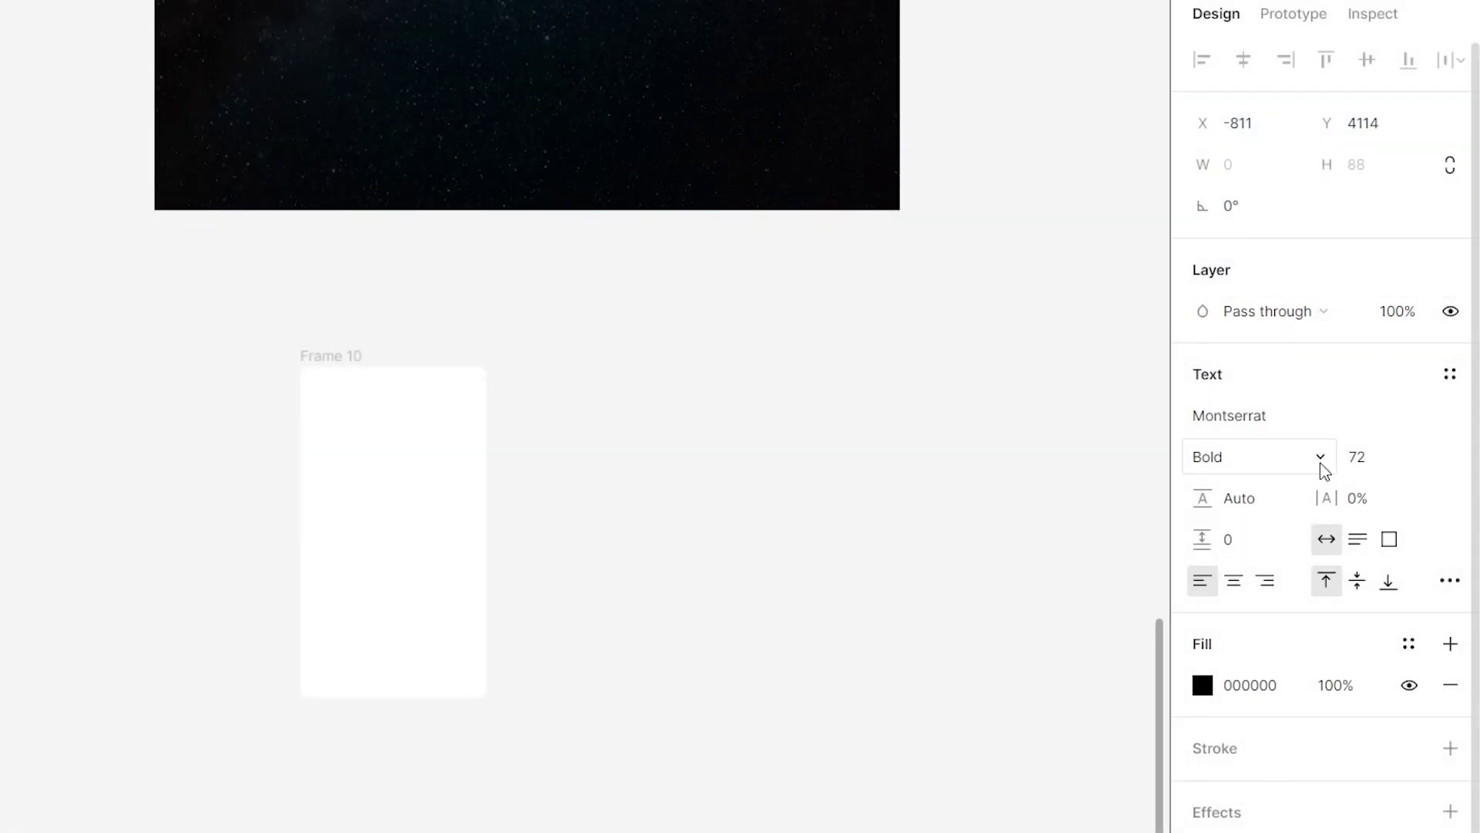
{"action": "left_click", "coordinate": [1217, 457]}
{"action": "left_click", "coordinate": [1256, 393]}
{"action": "left_click", "coordinate": [1376, 456]}
{"action": "type", "text": "36"}
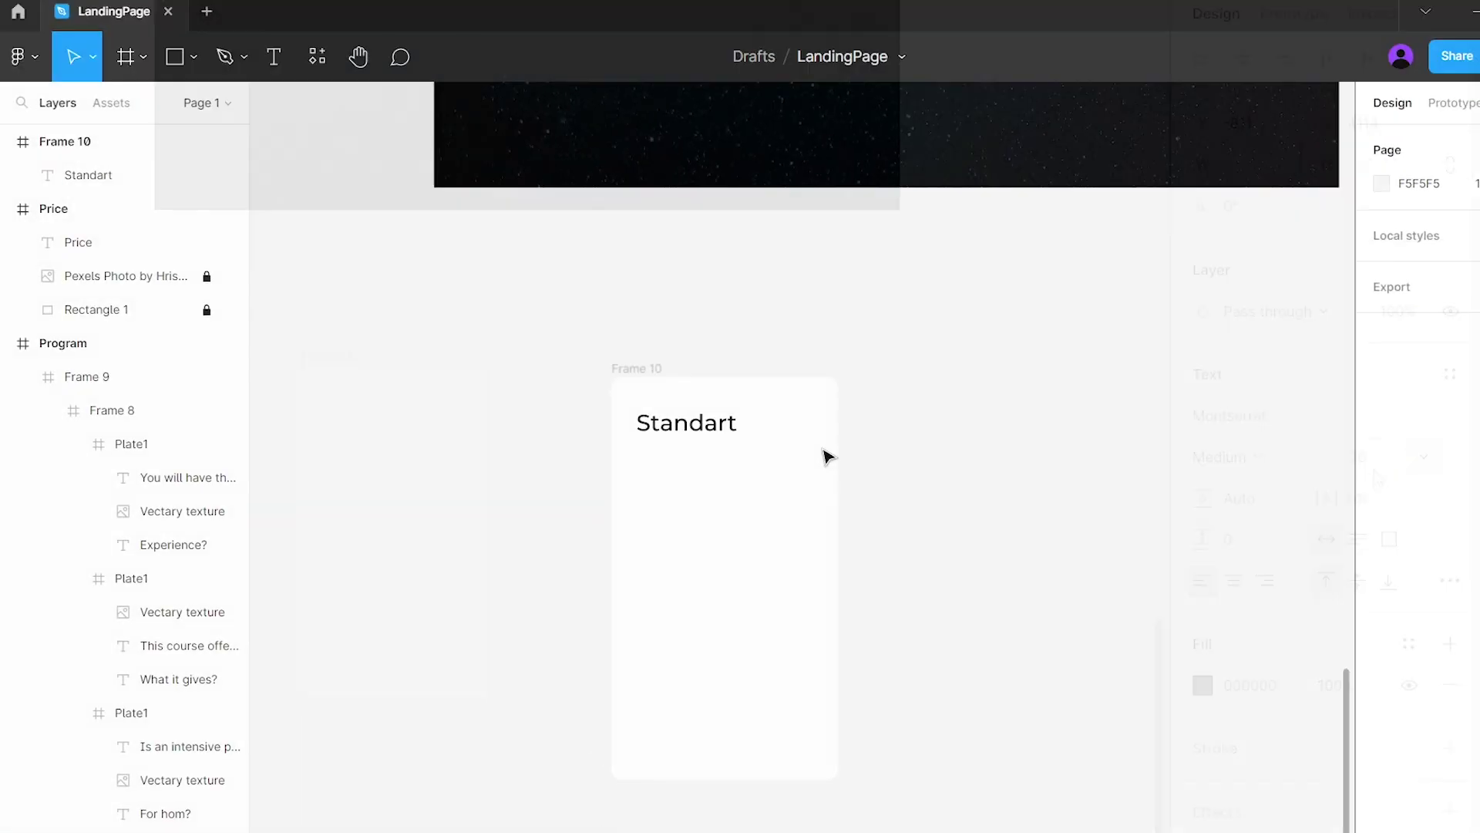
Step: Add the 'Special first packet' subtitle in a smaller Regular weight
{"action": "left_click", "coordinate": [371, 29]}
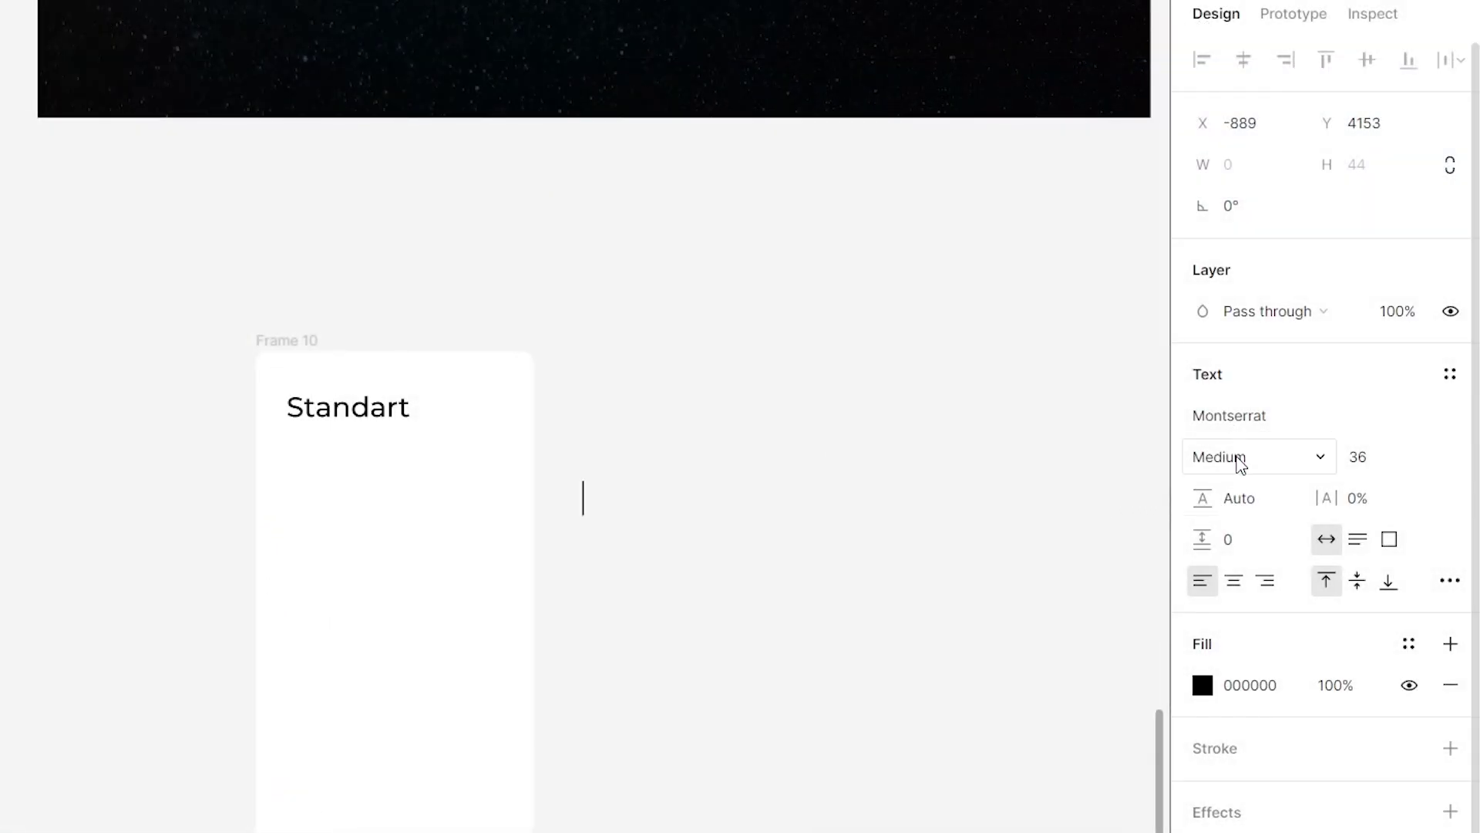
{"action": "left_click", "coordinate": [1232, 458]}
{"action": "left_click", "coordinate": [1249, 423]}
{"action": "left_click", "coordinate": [1357, 459]}
{"action": "type", "text": "1"}
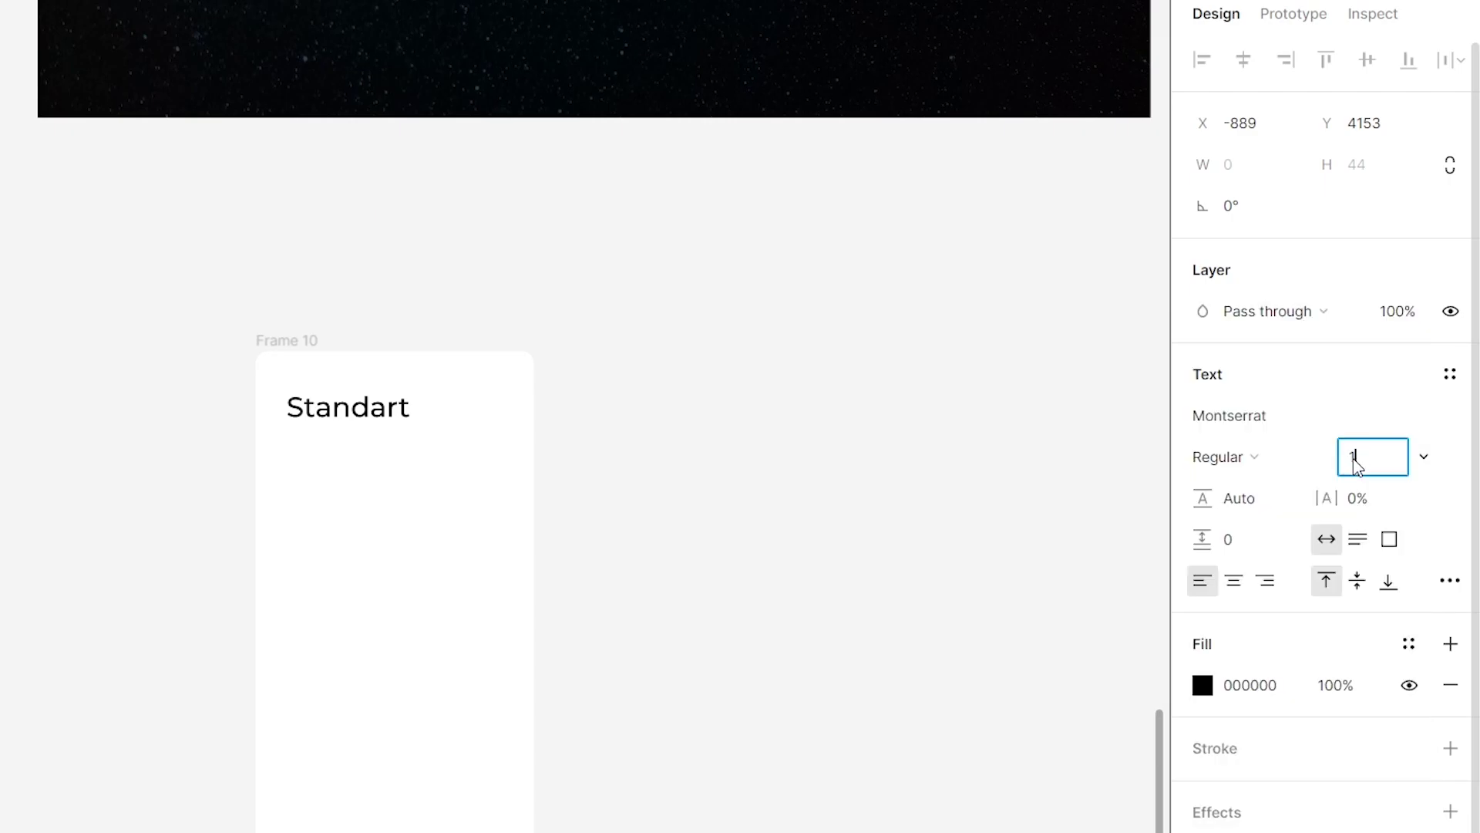
{"action": "type", "text": "8"}
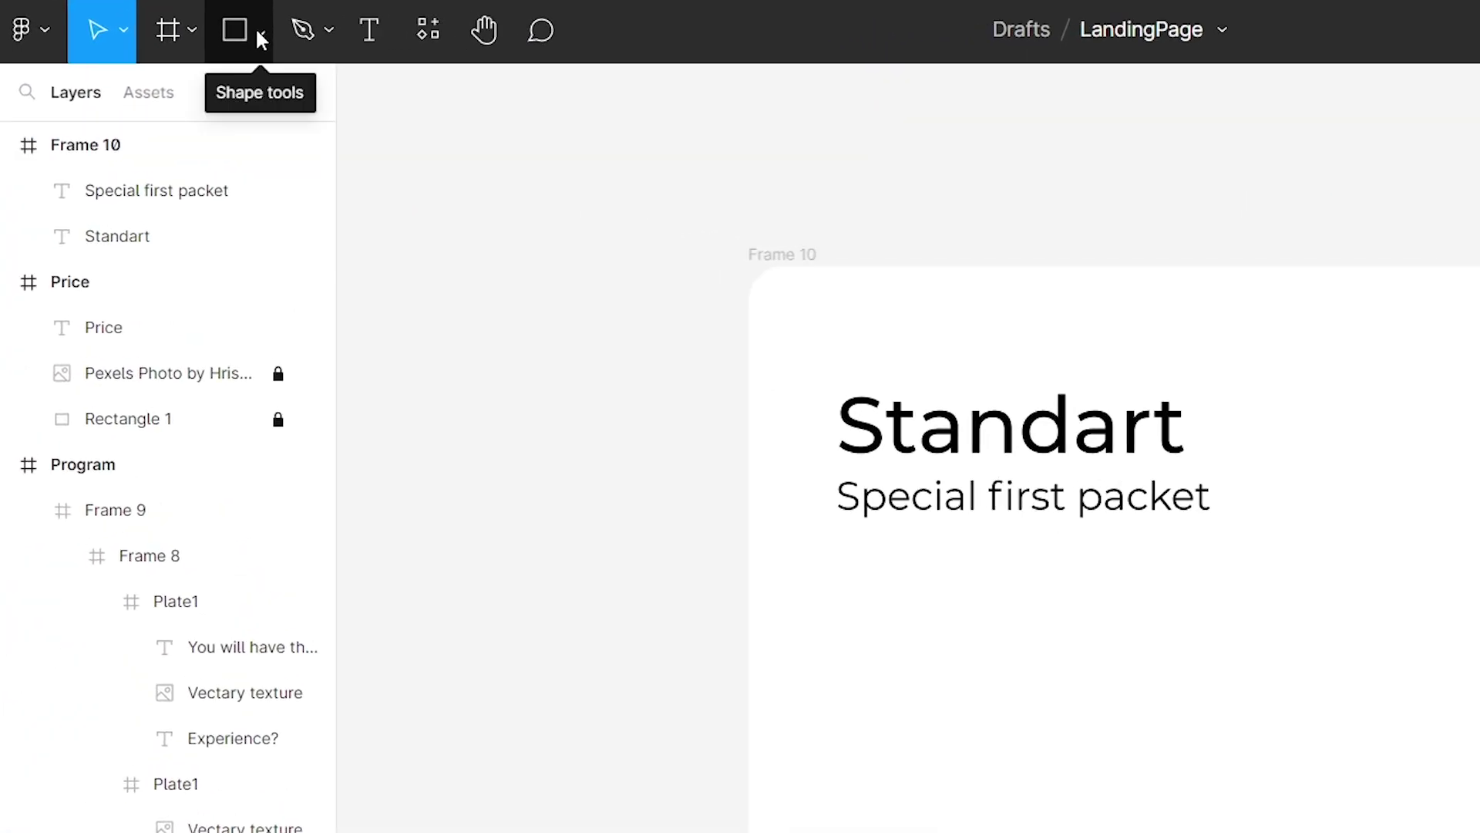
Step: Draw a thin divider line under the subtitle
{"action": "left_click", "coordinate": [262, 40]}
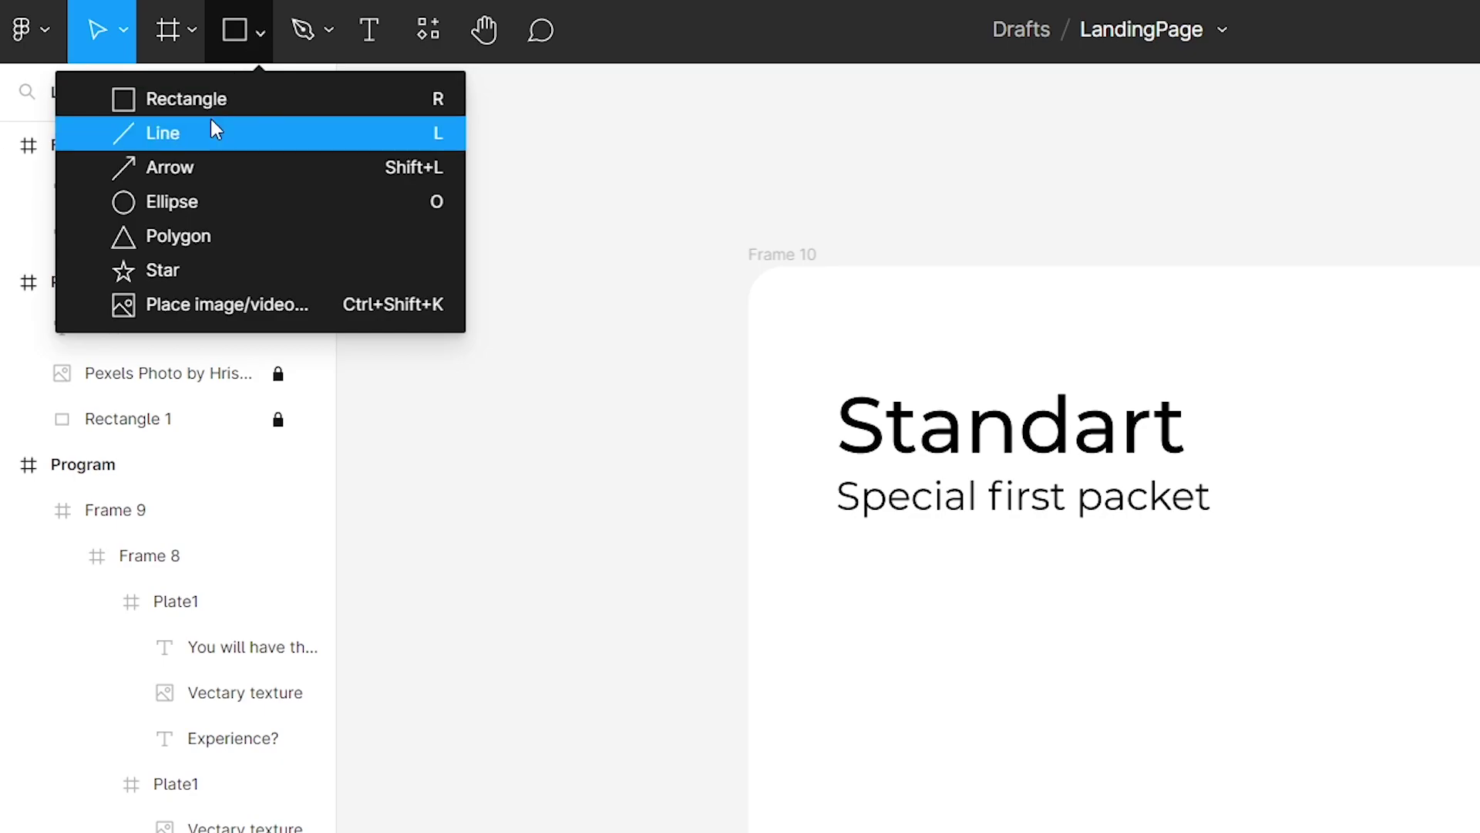
{"action": "left_click", "coordinate": [211, 122]}
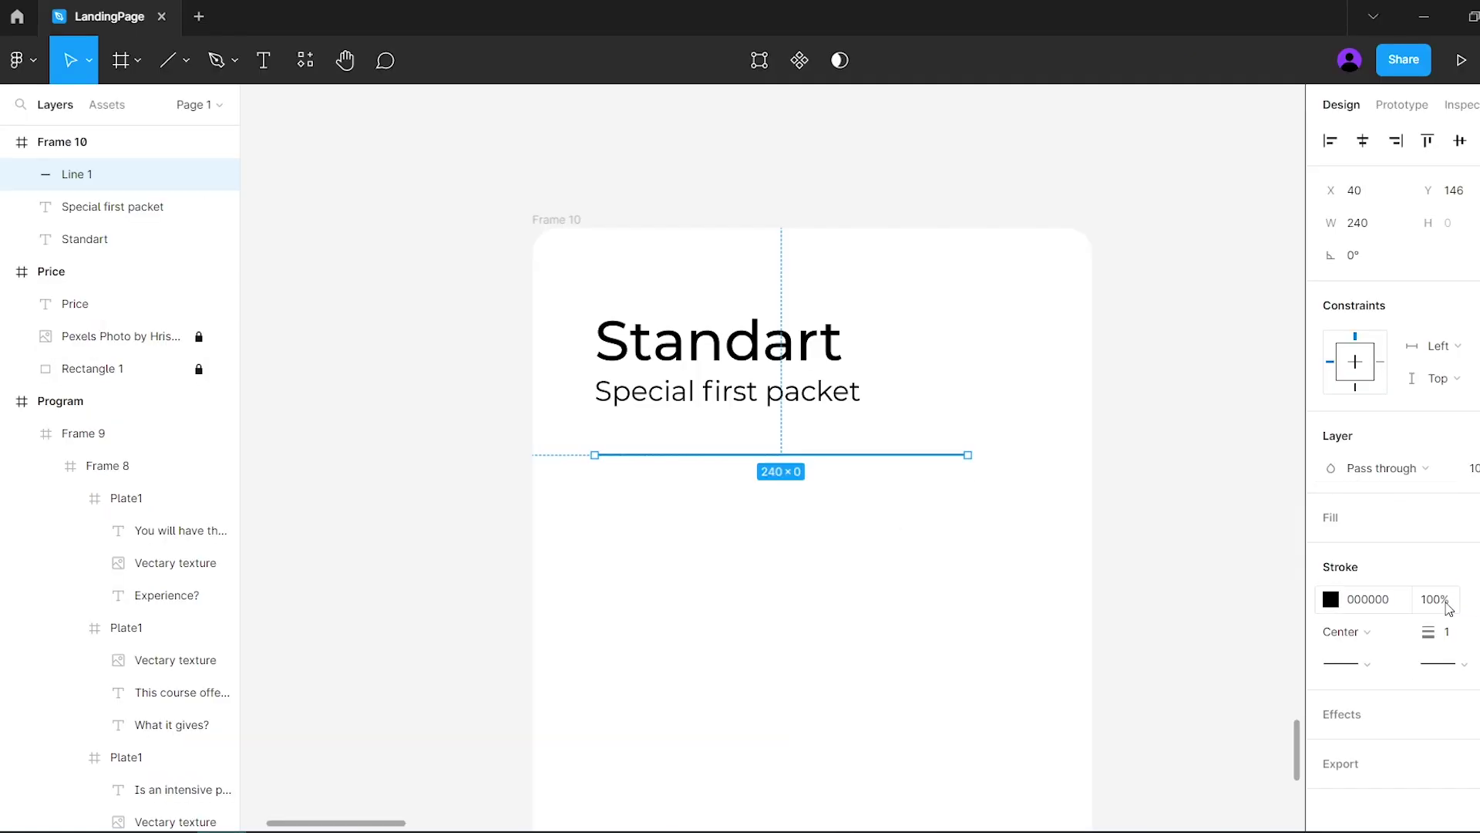
{"action": "left_click", "coordinate": [922, 570]}
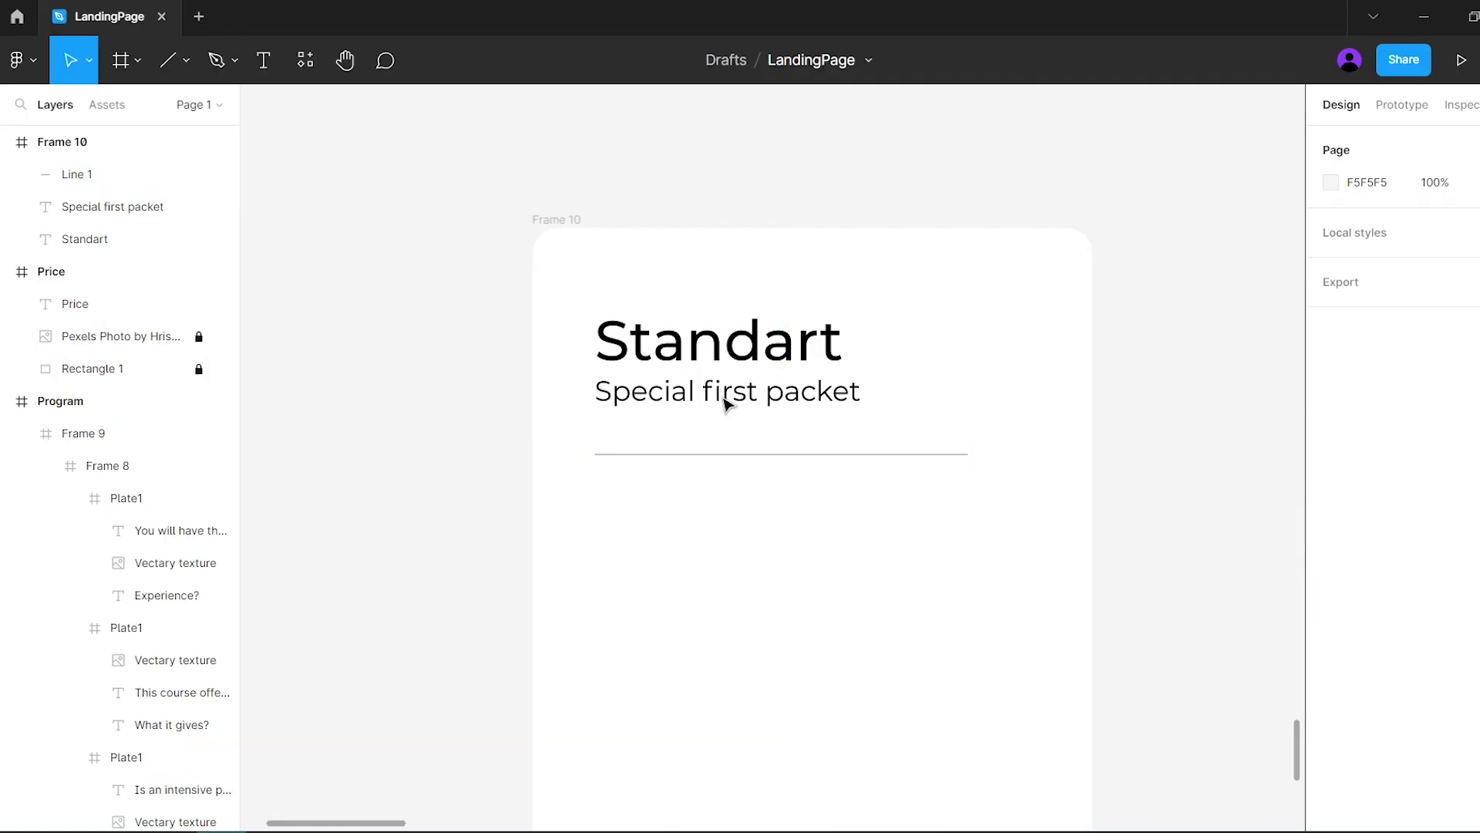
Step: Add the '$300' price text in Medium weight below the divider
{"action": "left_click", "coordinate": [328, 33]}
{"action": "left_click", "coordinate": [720, 558]}
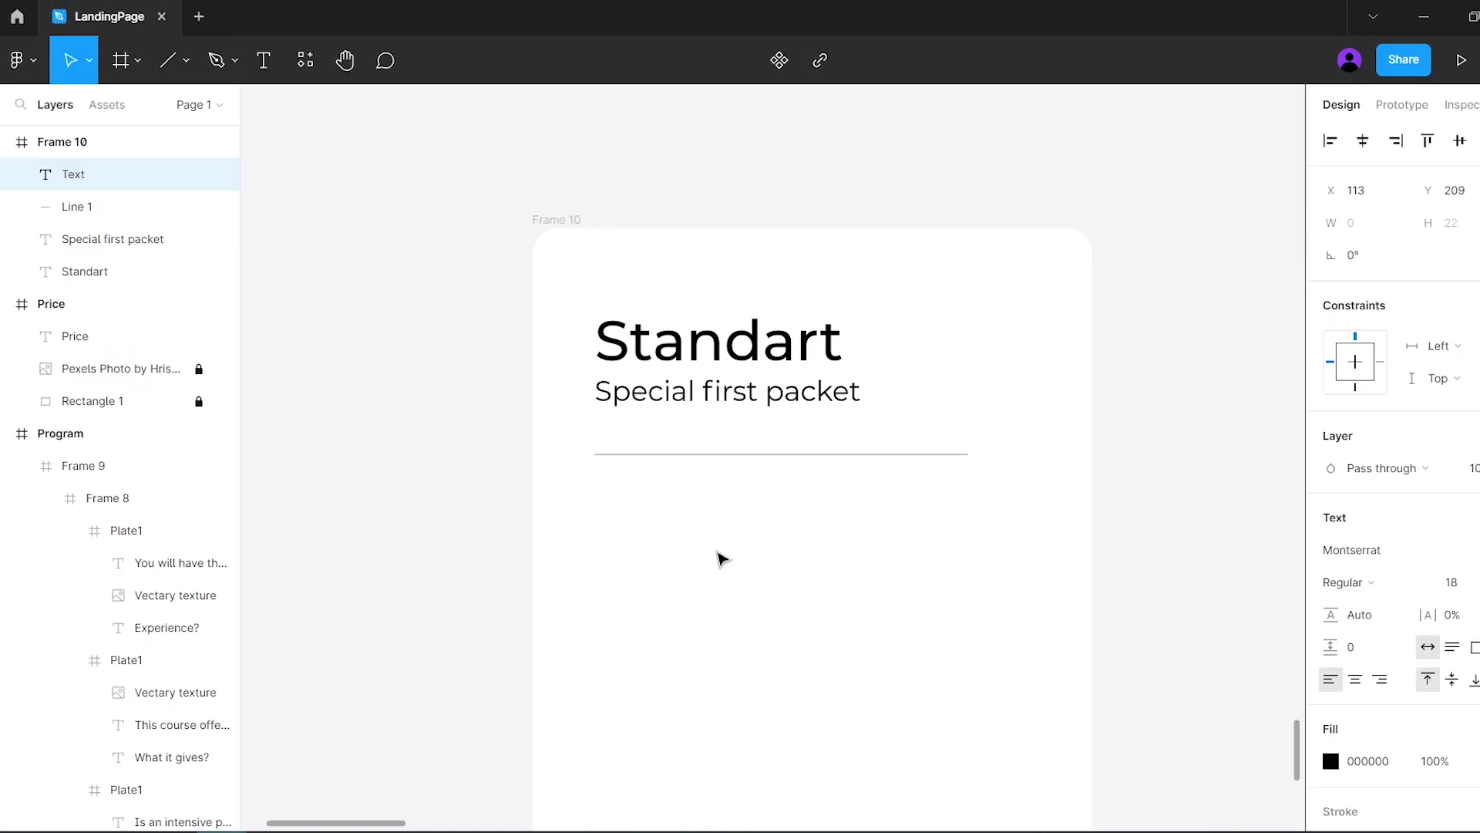
{"action": "type", "text": "$300"}
{"action": "left_click", "coordinate": [1226, 569]}
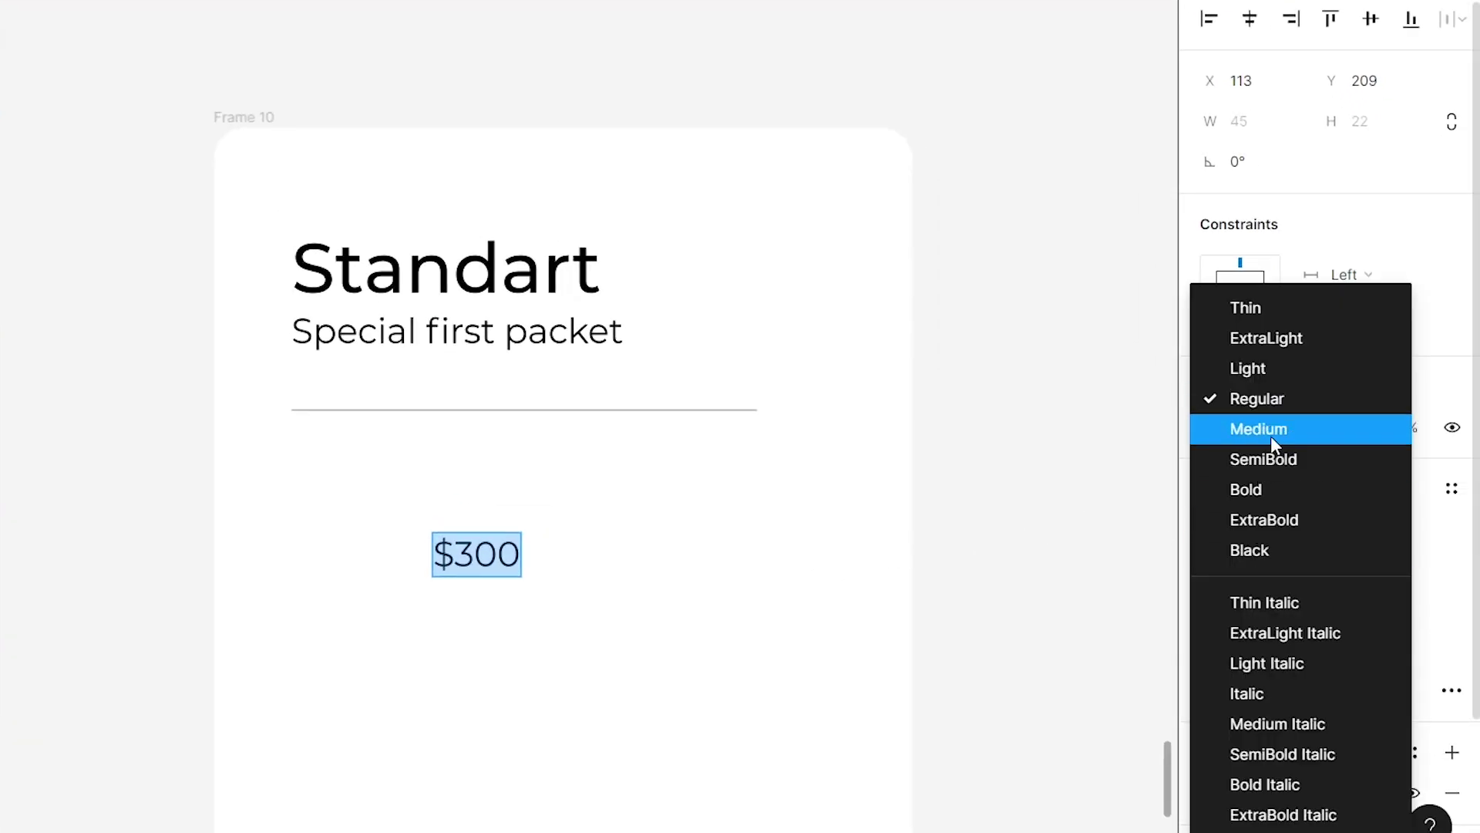
{"action": "left_click", "coordinate": [1270, 431]}
{"action": "left_click", "coordinate": [1380, 570]}
Step: Set the price to size 48 and insert a black Iconify check icon
{"action": "type", "text": "48"}
{"action": "key", "text": "Return"}
{"action": "left_click", "coordinate": [305, 60]}
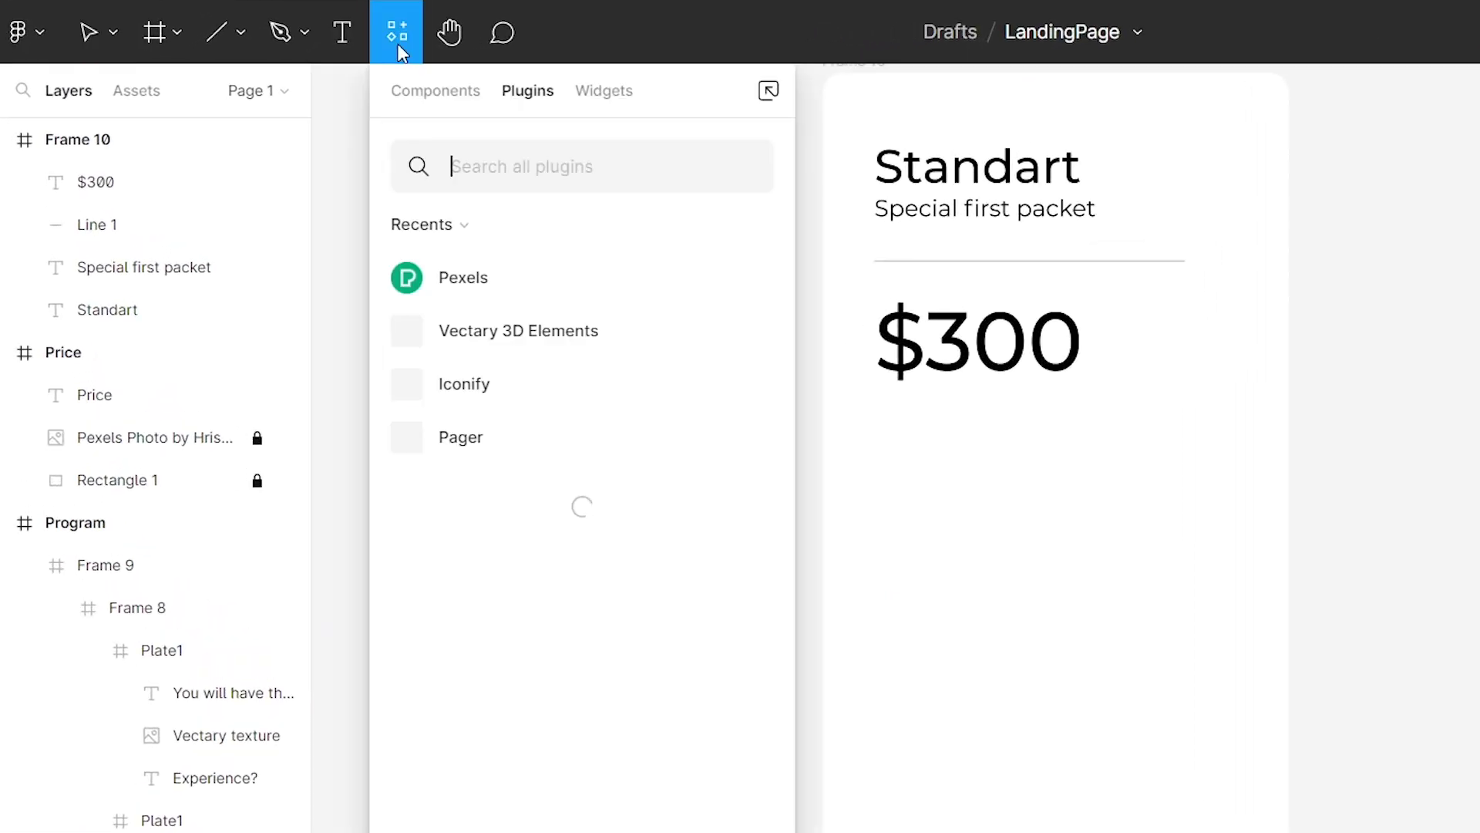
{"action": "left_click", "coordinate": [572, 328]}
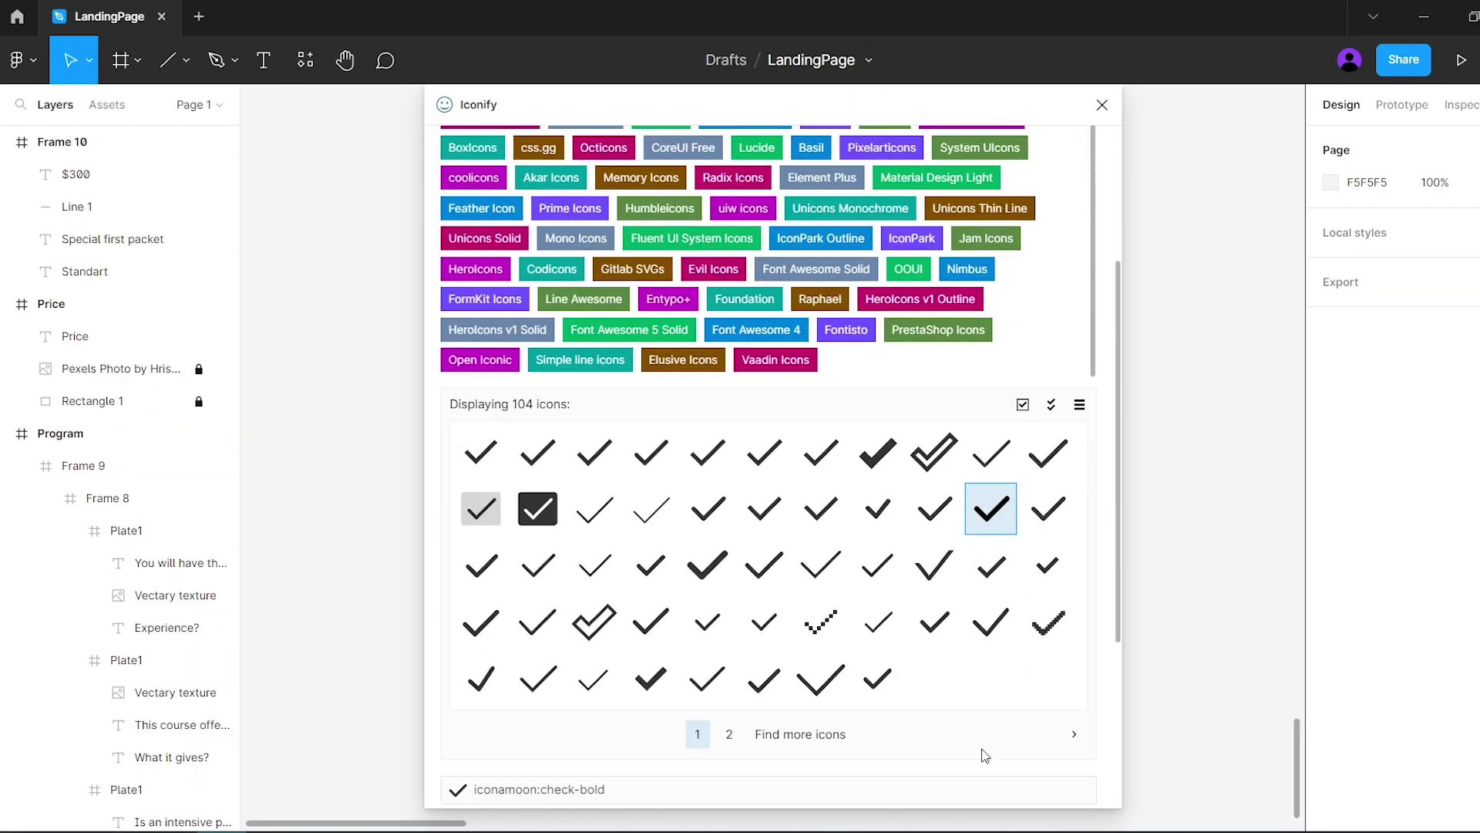
{"action": "left_click", "coordinate": [678, 734]}
{"action": "left_click", "coordinate": [780, 769]}
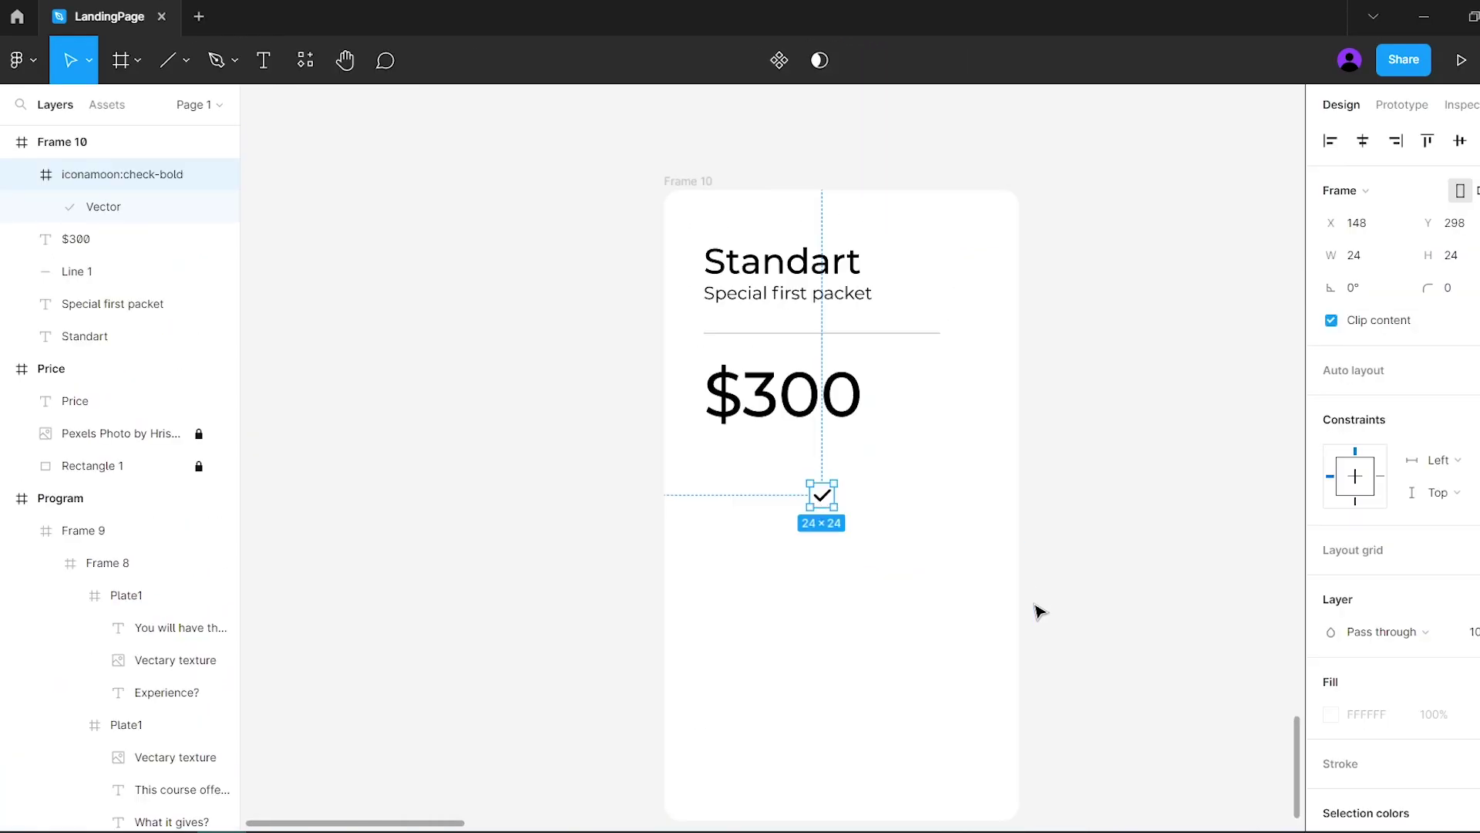
Step: Add '15 video lecture' in Regular 18 beside the check icon
{"action": "key", "text": "t"}
{"action": "left_click", "coordinate": [739, 472]}
{"action": "type", "text": "15 vi"}
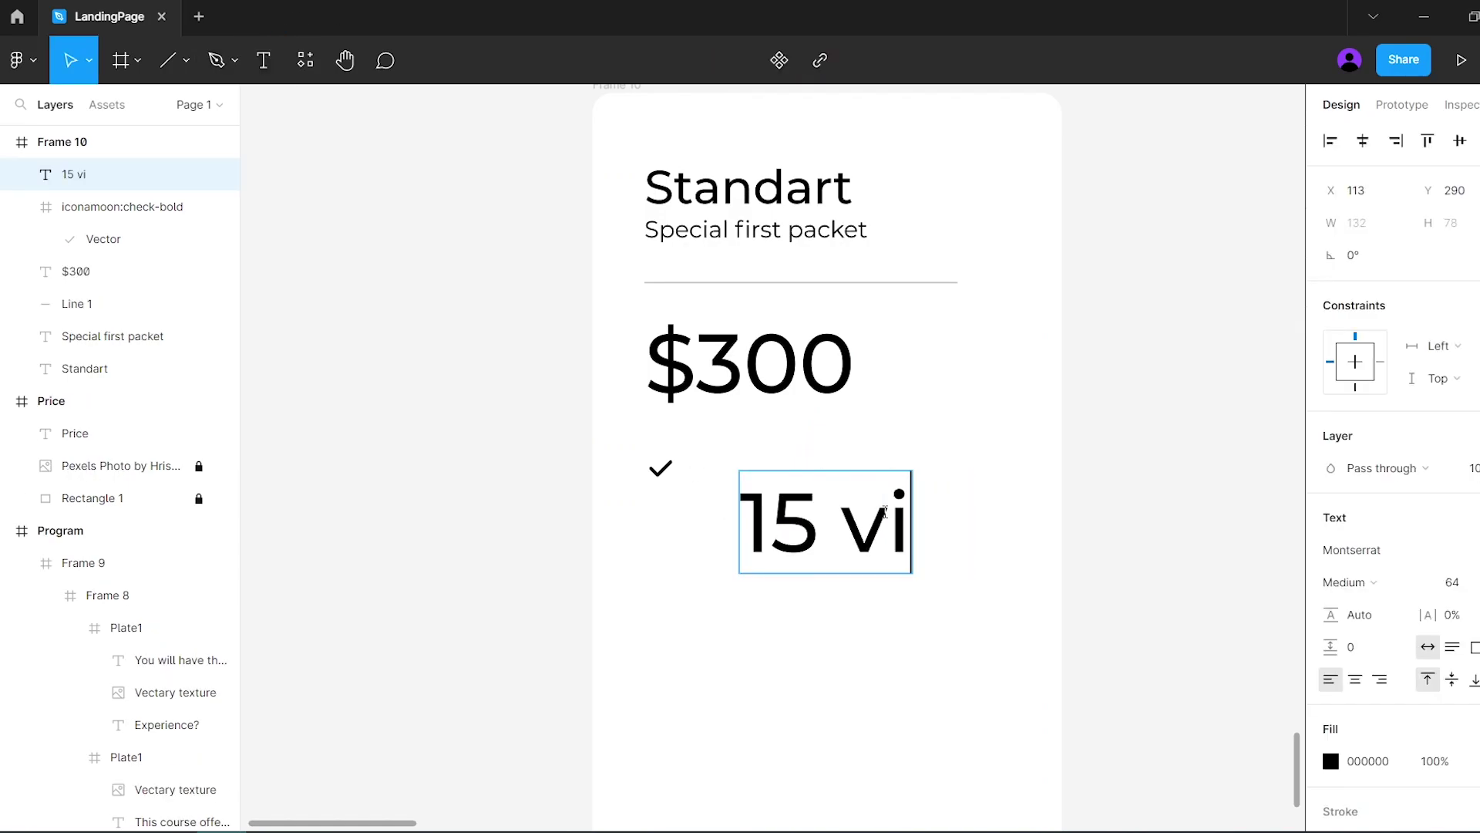
{"action": "type", "text": "deo lecyure"}
{"action": "key", "text": "ctrl+a"}
{"action": "left_click", "coordinate": [1451, 582]}
{"action": "type", "text": "18"}
{"action": "left_click", "coordinate": [1349, 582]}
{"action": "left_click", "coordinate": [1365, 350]}
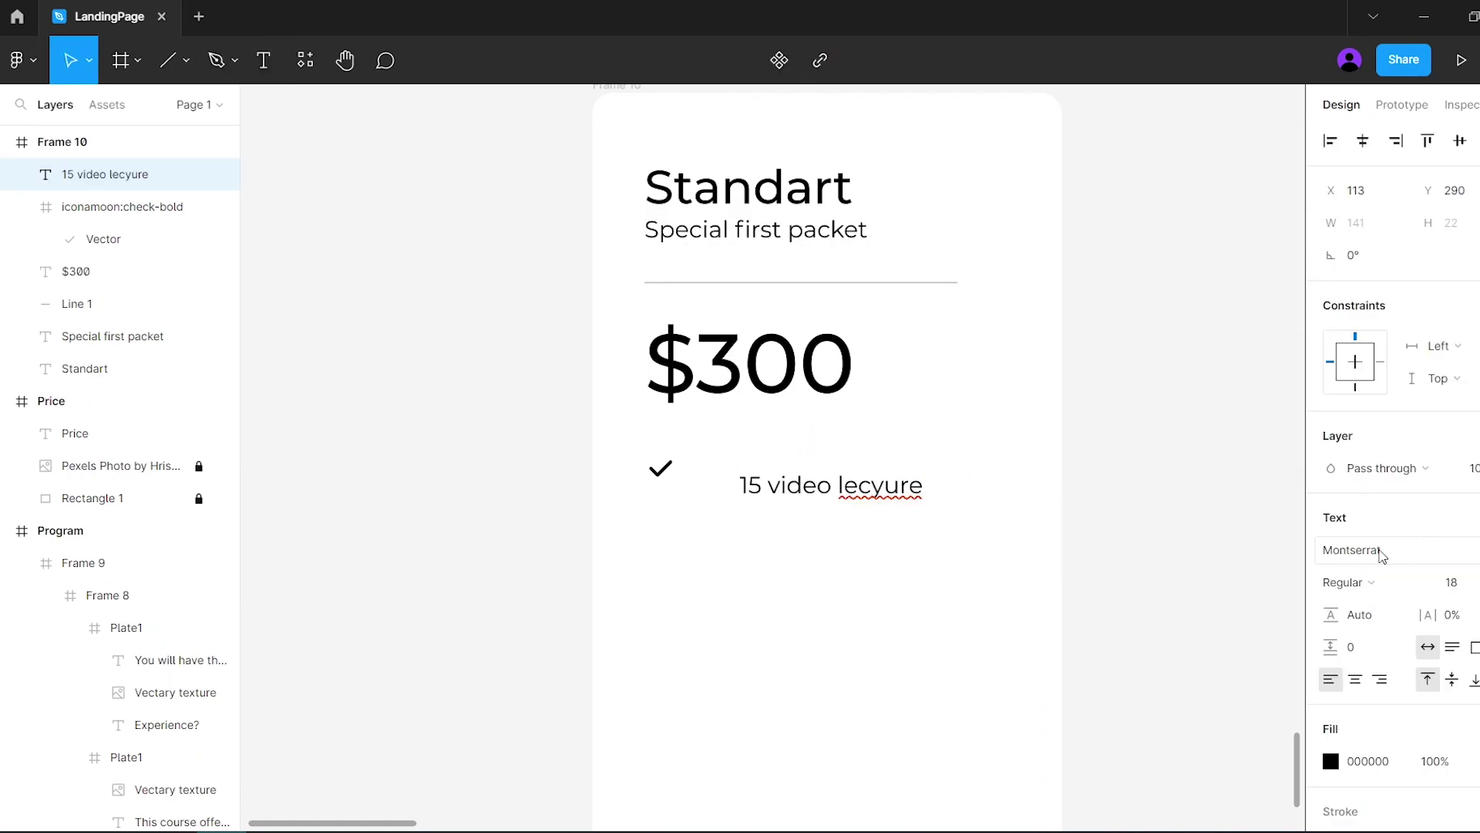
{"action": "key", "text": "ctrl+a"}
{"action": "type", "text": "15 video lecture"}
{"action": "key", "text": "Escape"}
{"action": "left_click_drag", "start_coordinate": [874, 487], "coordinate": [828, 468]}
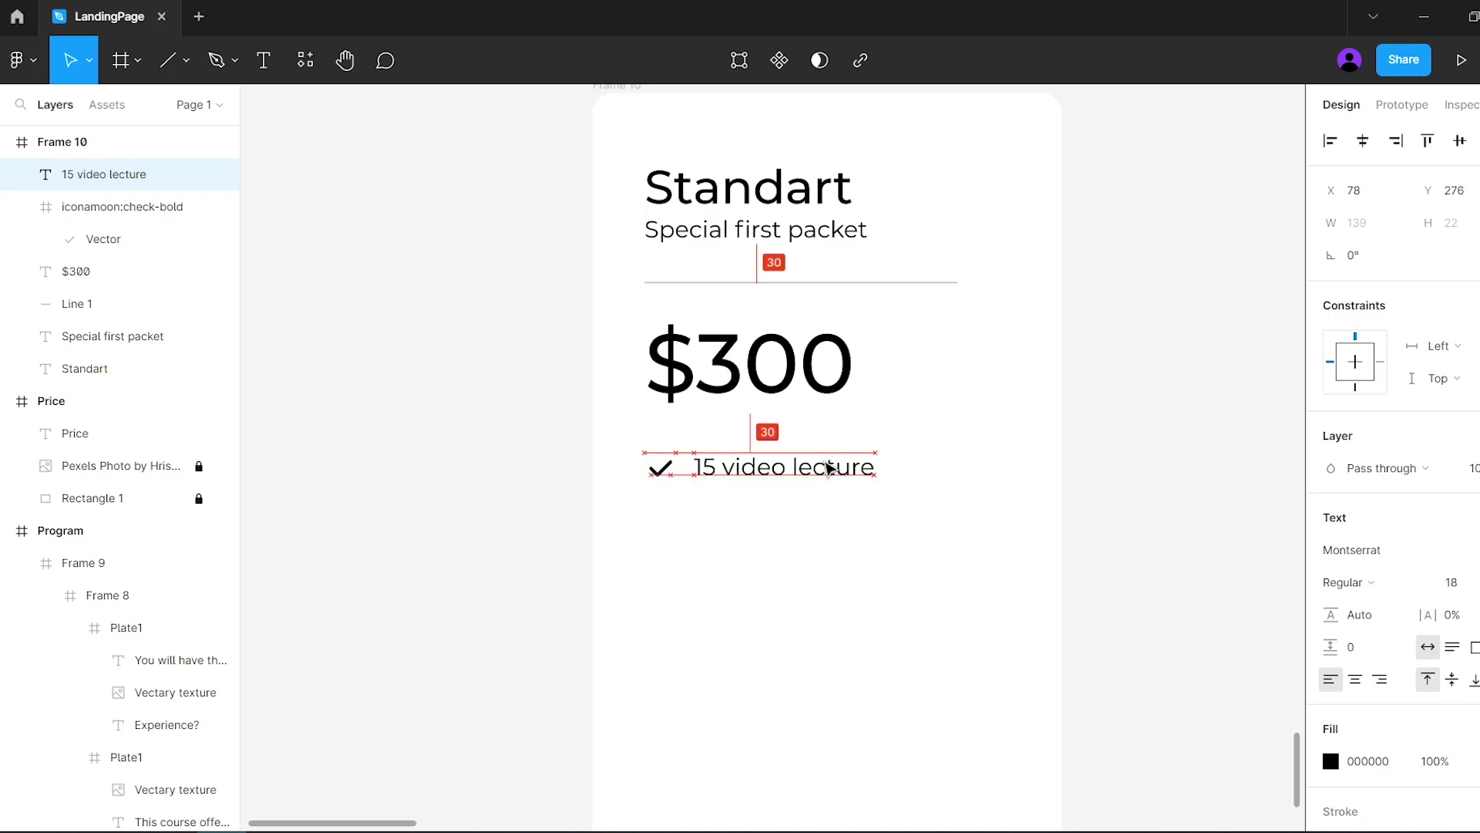
{"action": "key", "text": "Escape"}
Step: Duplicate the feature row and relabel copies 'Access chat' and 'Access to materials'
{"action": "left_click_drag", "start_coordinate": [882, 437], "coordinate": [661, 503]}
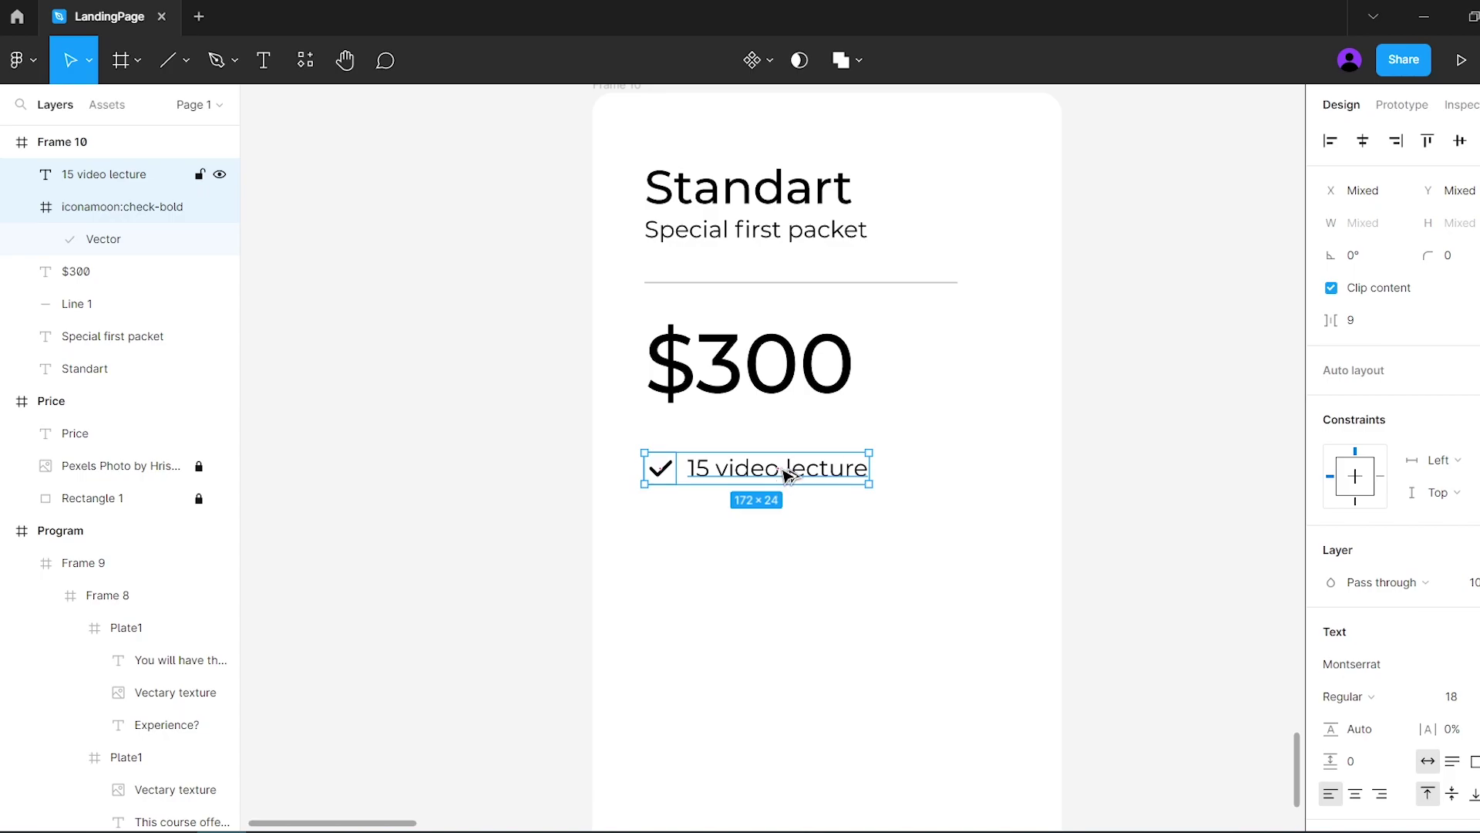
{"action": "left_click_drag", "start_coordinate": [787, 474], "coordinate": [778, 538]}
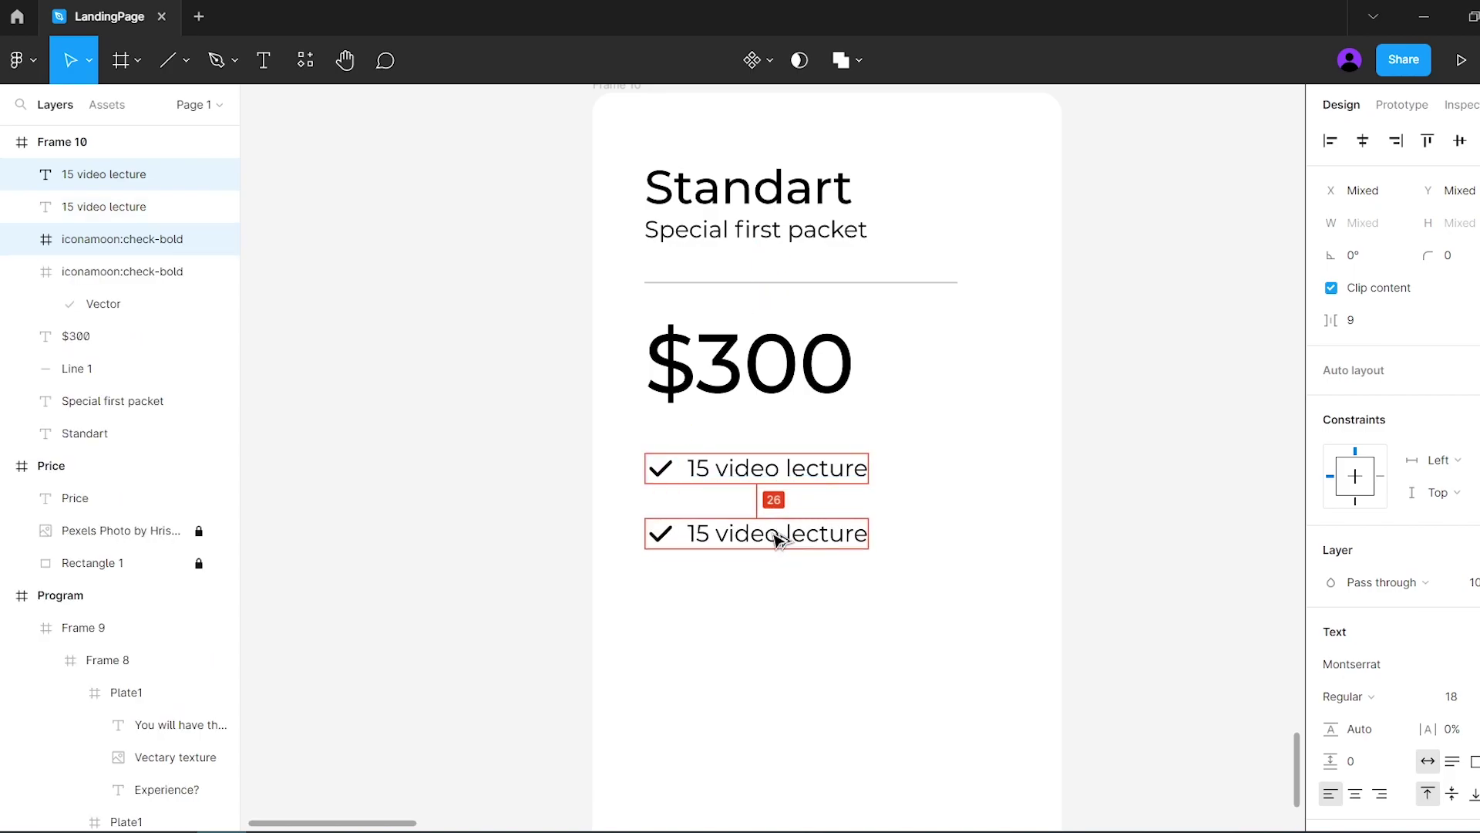
{"action": "type", "text": "Acces"}
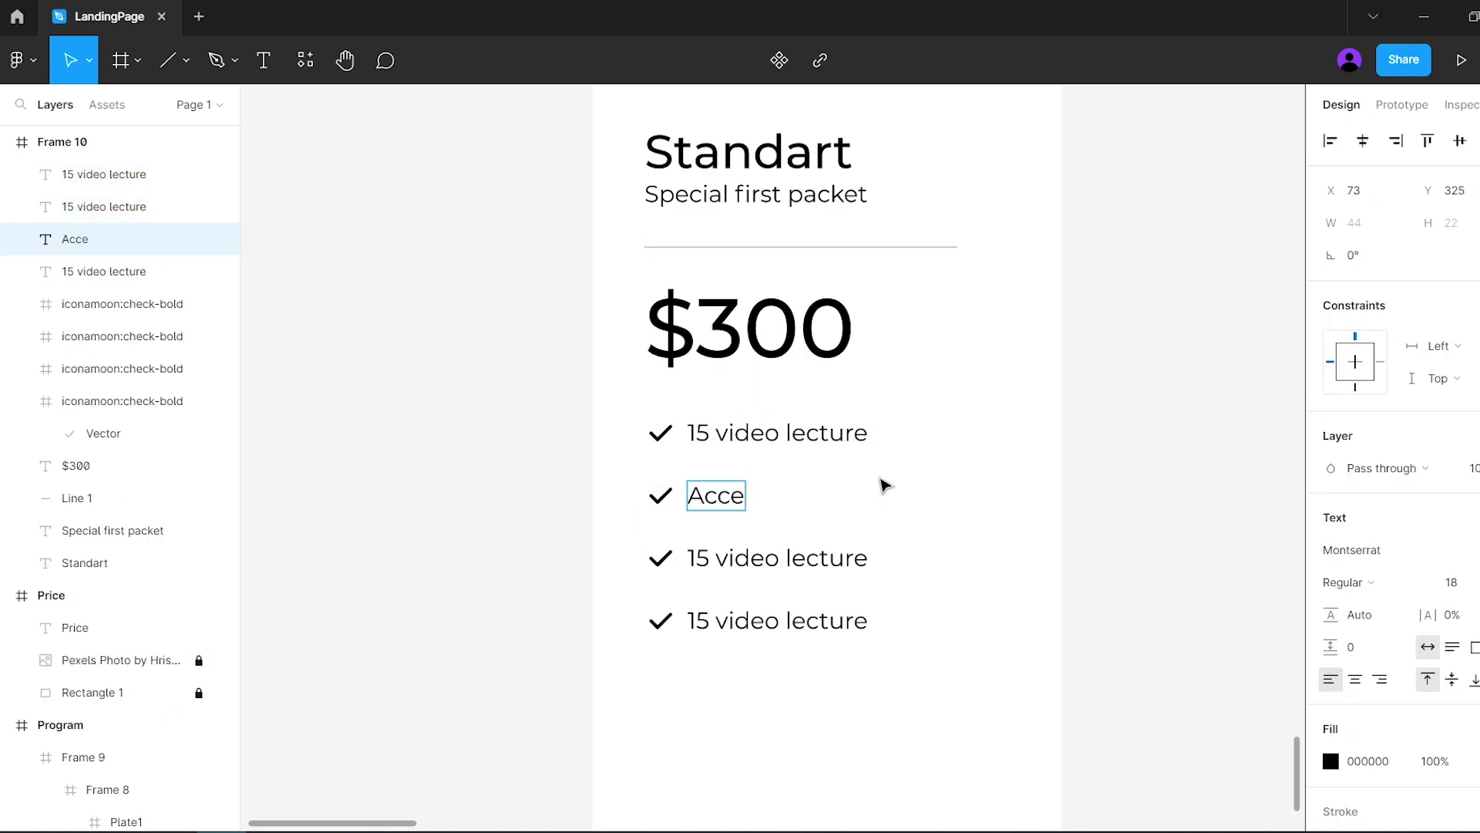
{"action": "type", "text": " chat"}
{"action": "double_click", "coordinate": [852, 559]}
{"action": "type", "text": "Access to materials for 3 months"}
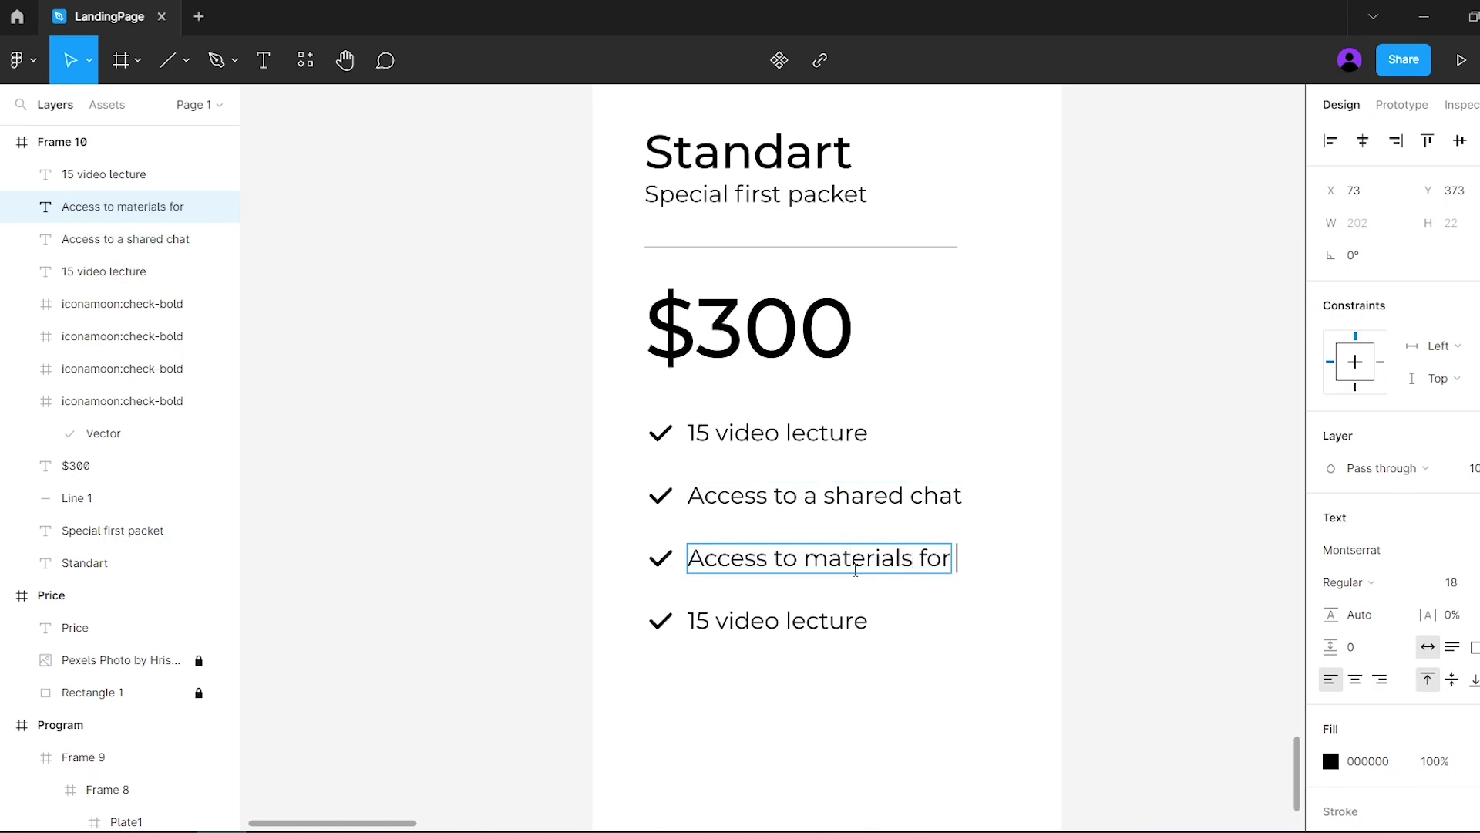
Step: Draw a 296×58 button frame with radius 29 and label it 'Buy now'
{"action": "left_click", "coordinate": [123, 60]}
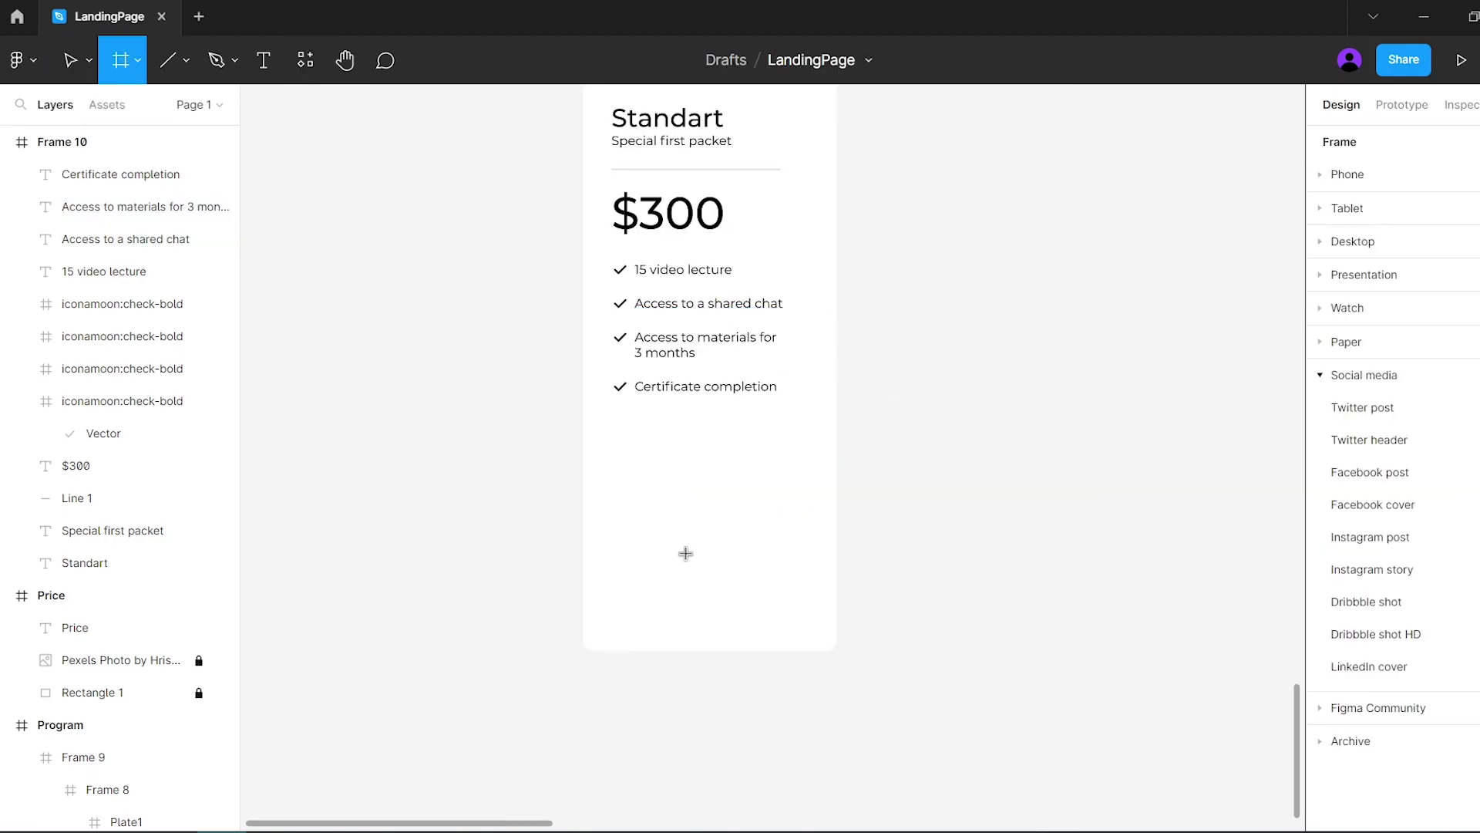
{"action": "left_click", "coordinate": [689, 568]}
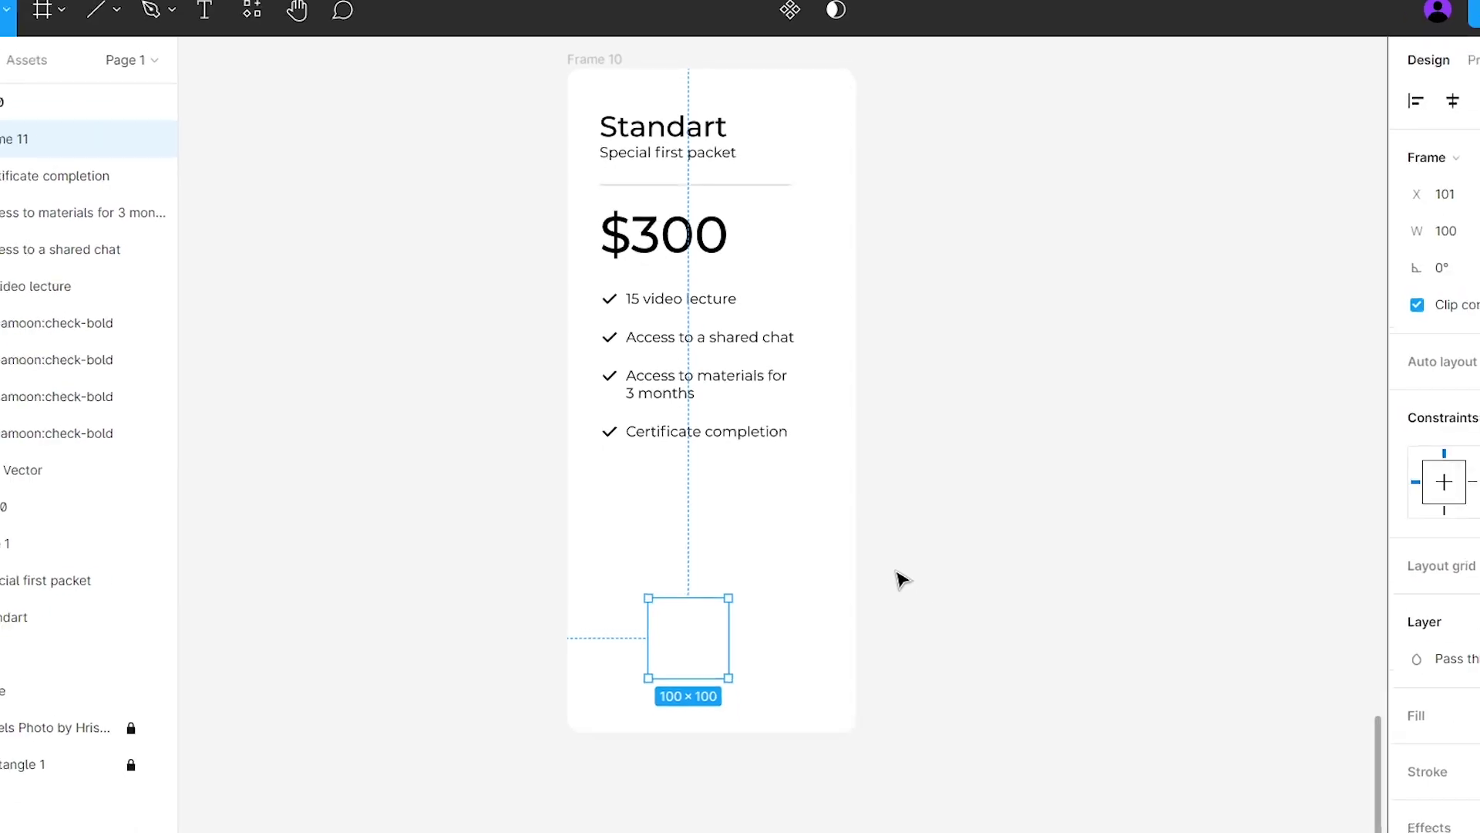
{"action": "left_click", "coordinate": [1257, 229]}
{"action": "type", "text": "296"}
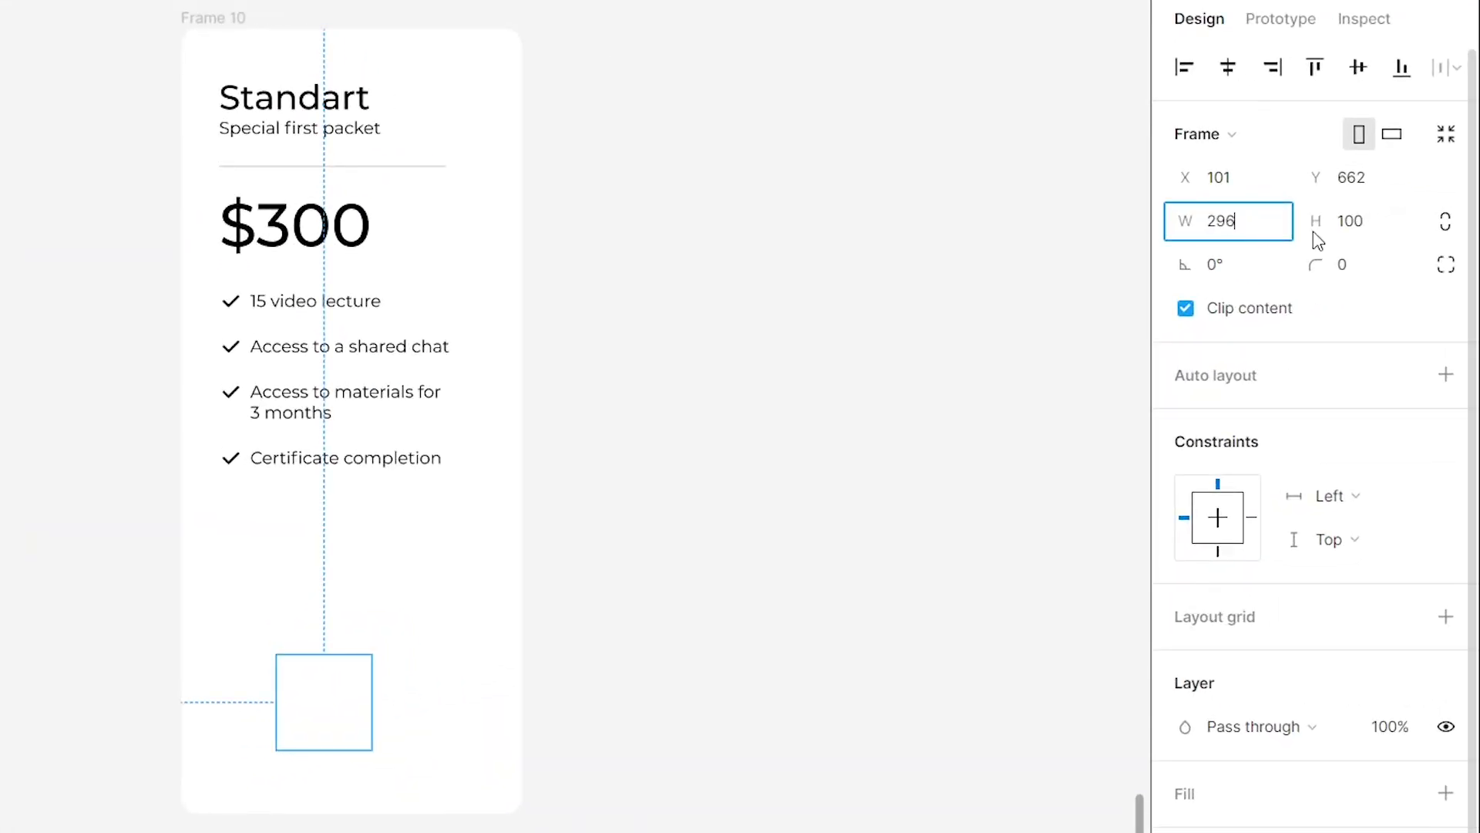
{"action": "left_click", "coordinate": [1384, 224]}
{"action": "type", "text": "58"}
{"action": "key", "text": "Return"}
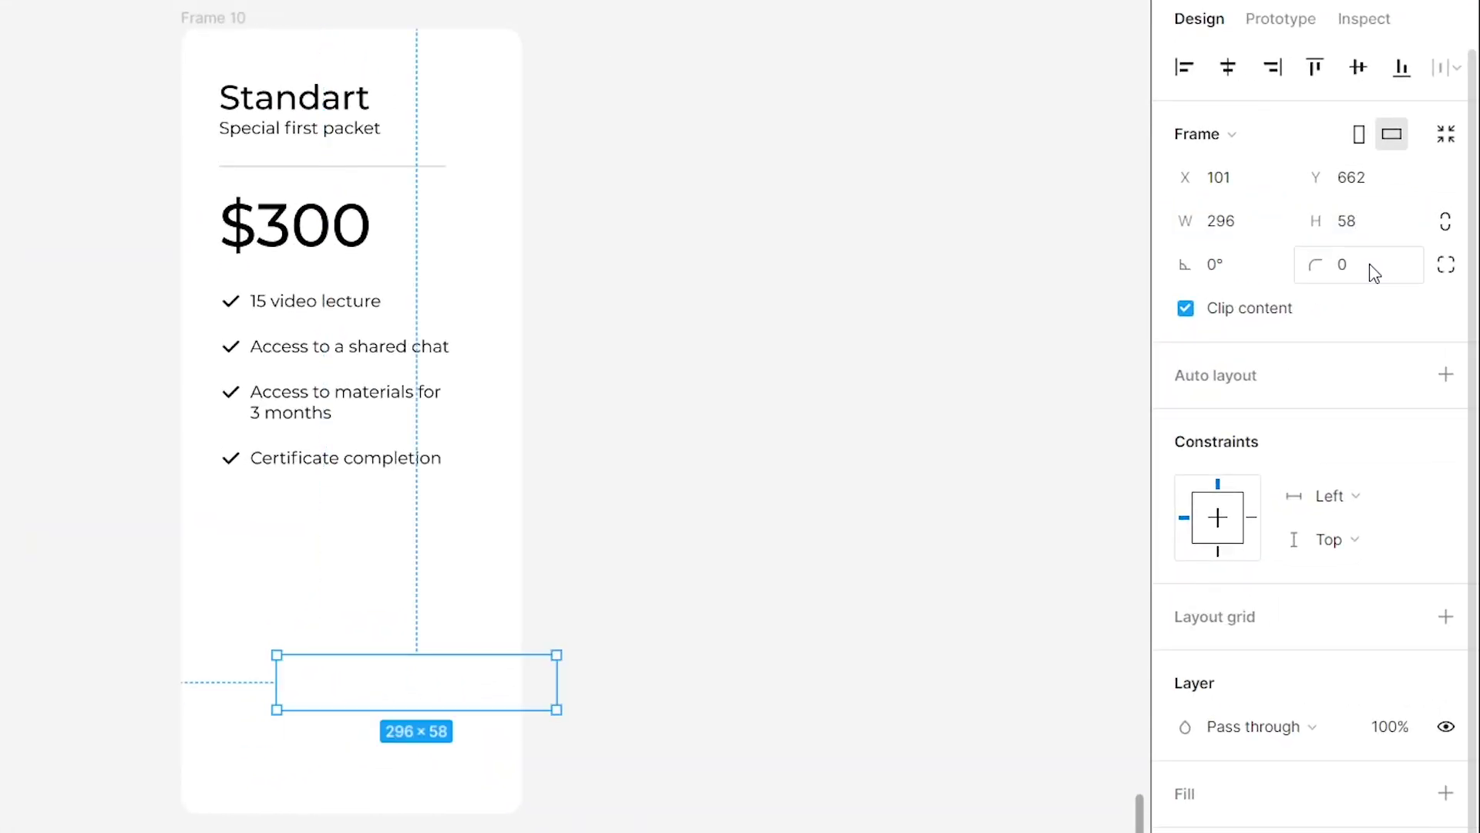
{"action": "left_click", "coordinate": [1375, 270]}
{"action": "key", "text": "Return"}
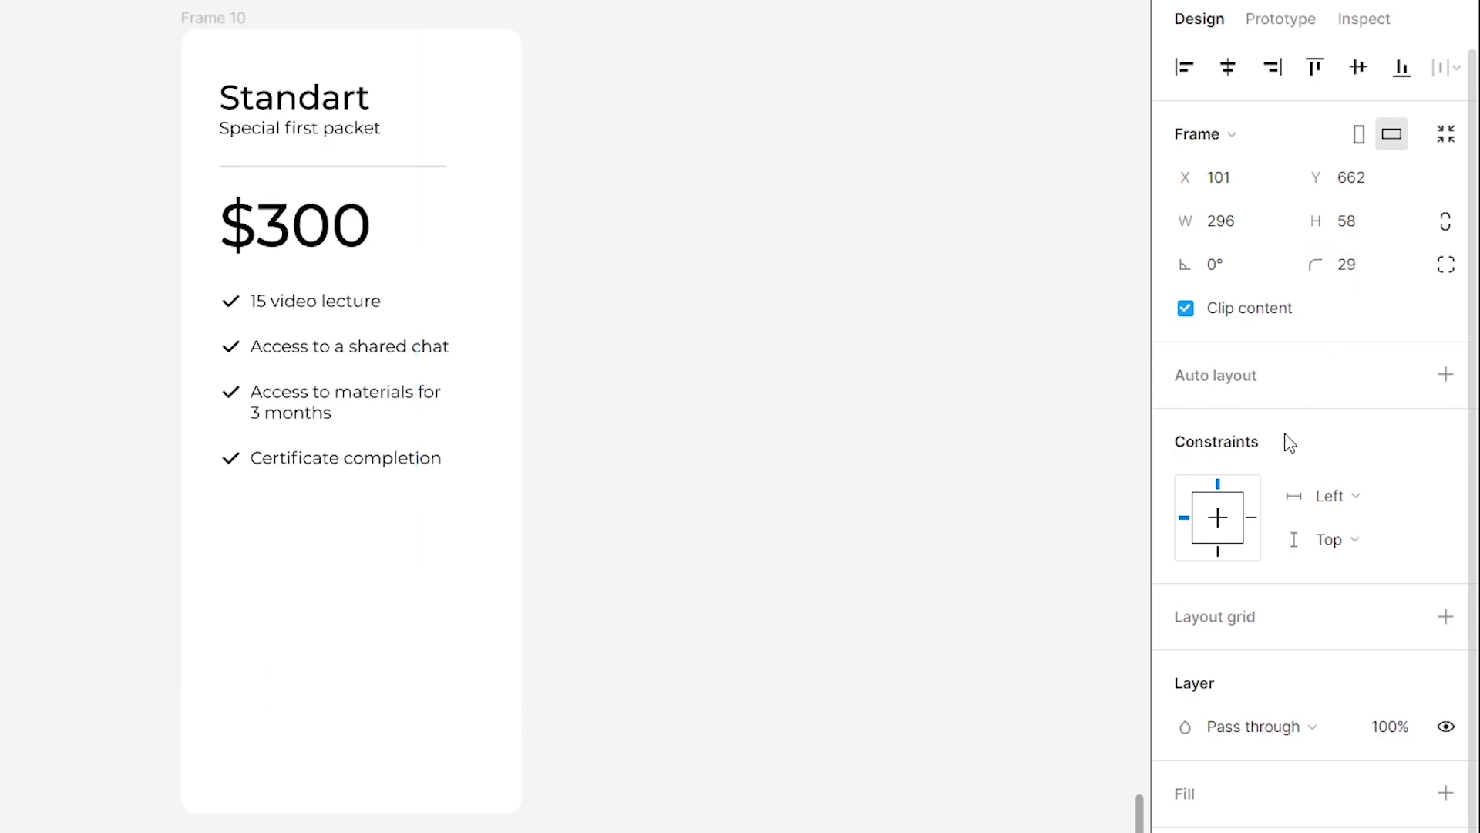
{"action": "type", "text": "Buy n"}
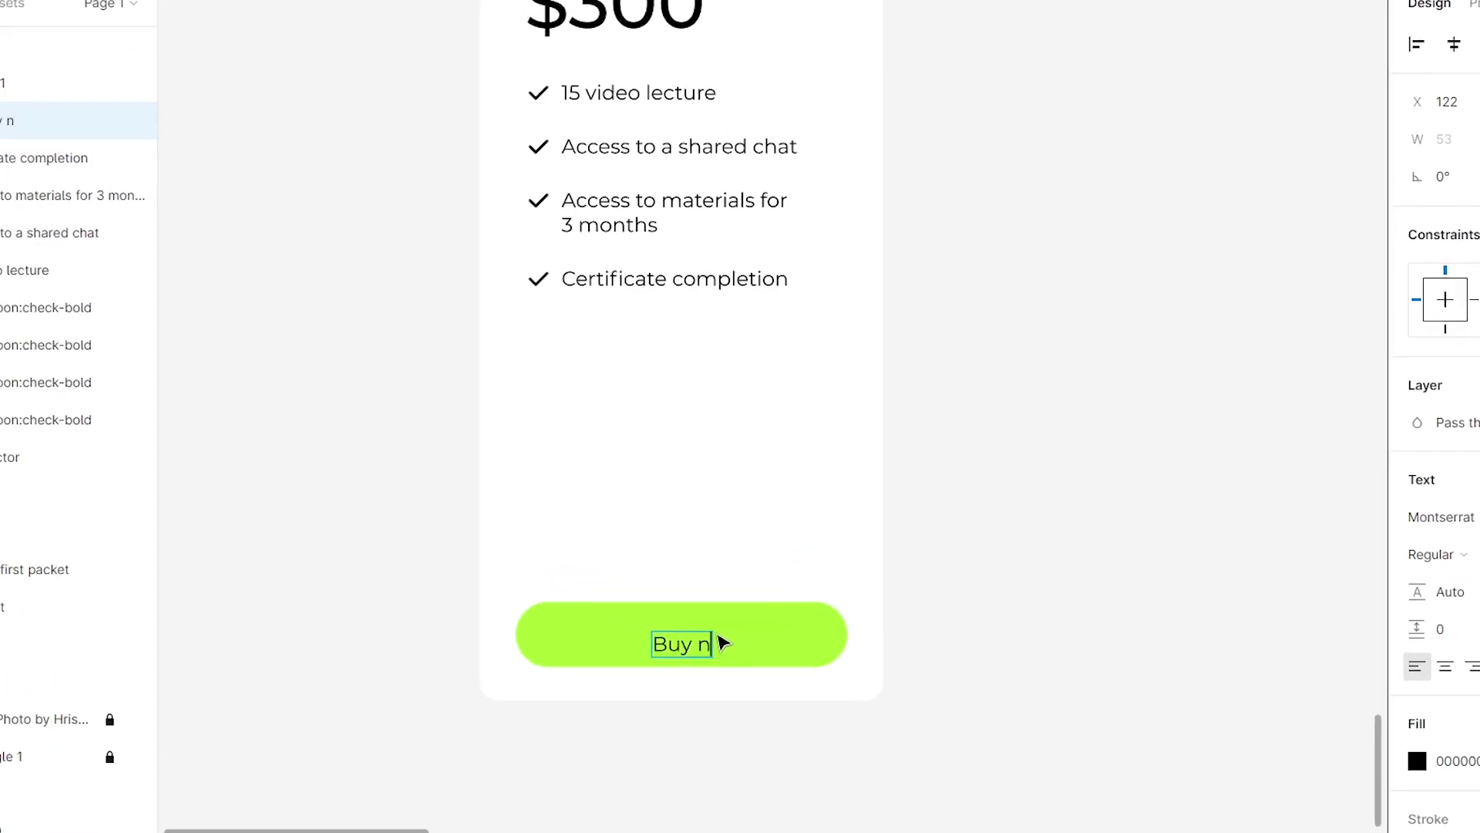
{"action": "type", "text": "o"}
{"action": "type", "text": "w"}
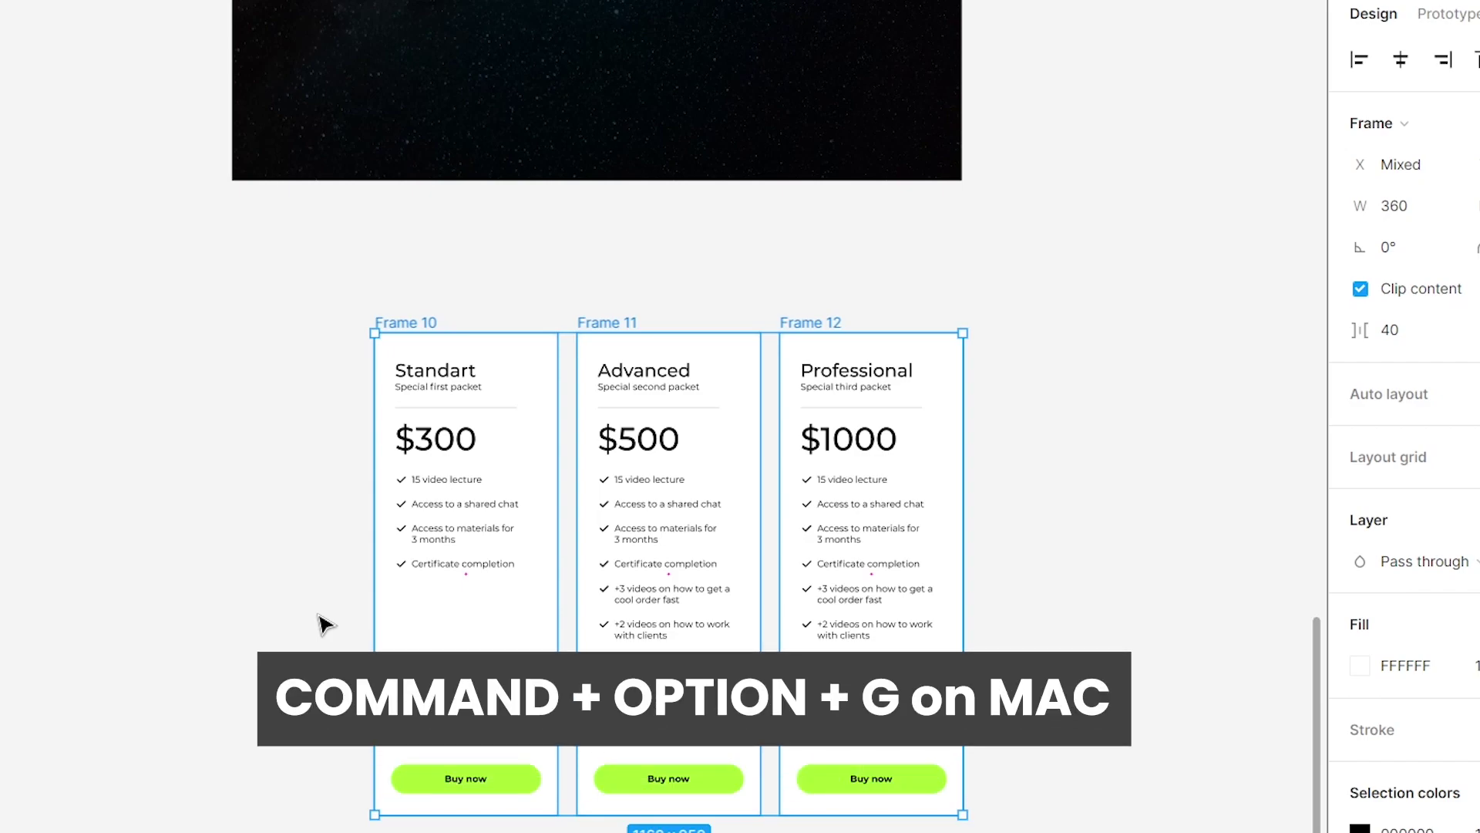
Step: Frame the three price cards together and stretch the Price section and background taller to show the buttons
{"action": "key", "text": "ctrl+alt+g"}
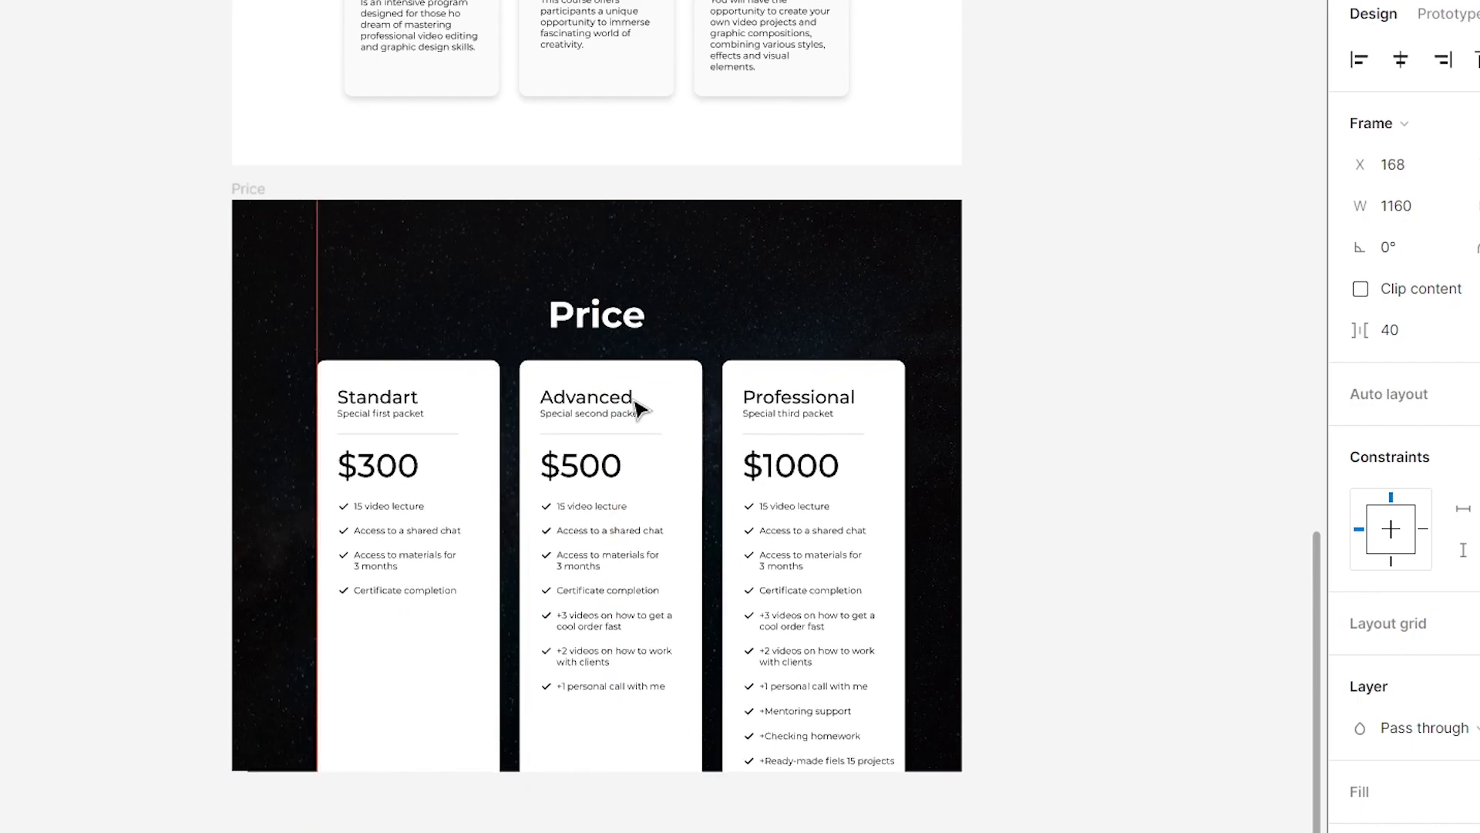
{"action": "left_click", "coordinate": [247, 190]}
{"action": "scroll", "scroll_direction": "down", "scroll_amount": 3}
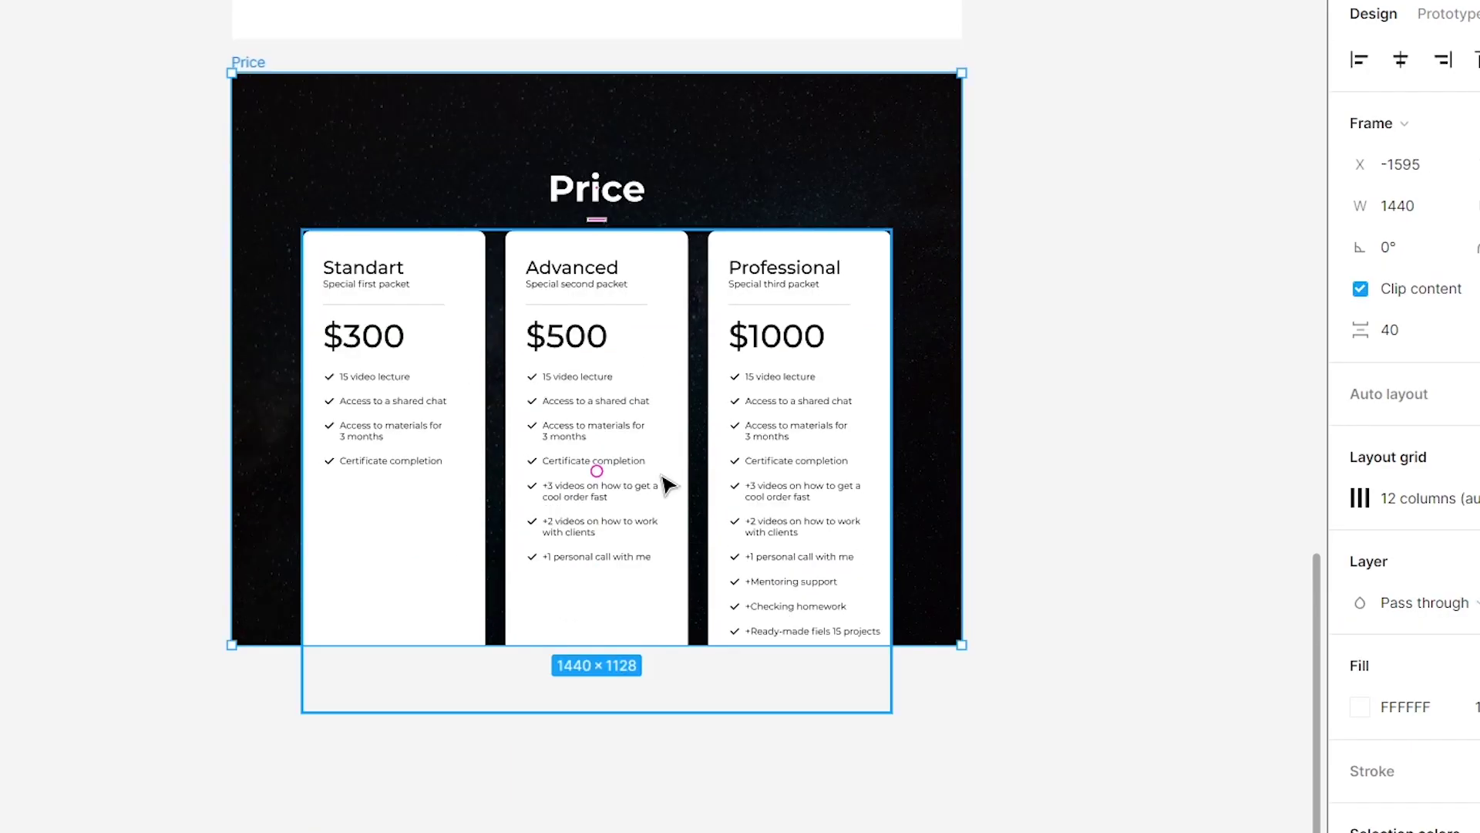
{"action": "left_click_drag", "start_coordinate": [679, 657], "coordinate": [677, 775]}
{"action": "left_click_drag", "start_coordinate": [710, 140], "coordinate": [704, 79]}
Step: Insert a Vectary 3D purple planet and place it at the Price section's lower left
{"action": "left_click", "coordinate": [166, 5]}
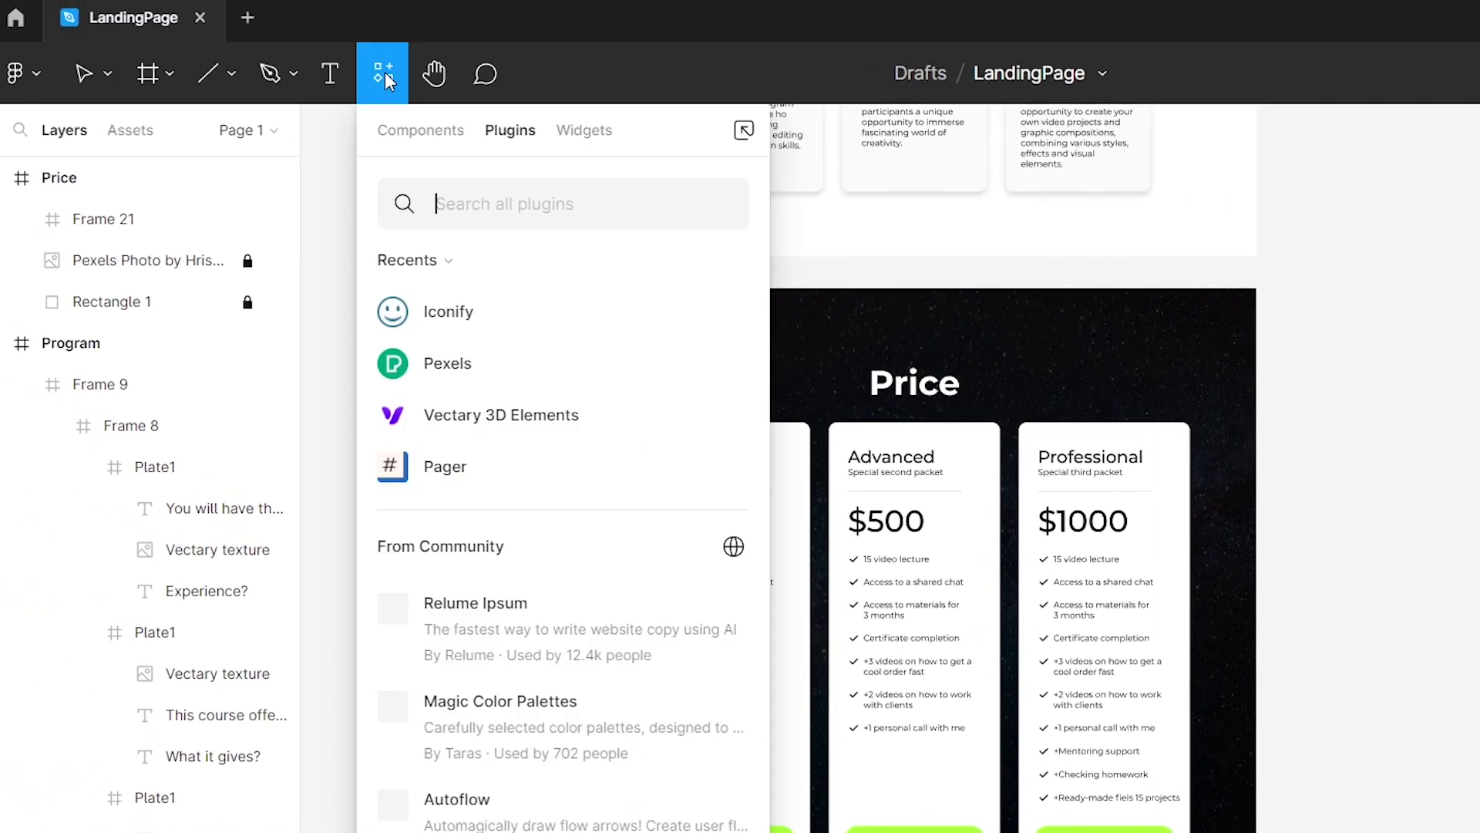
{"action": "left_click", "coordinate": [738, 416]}
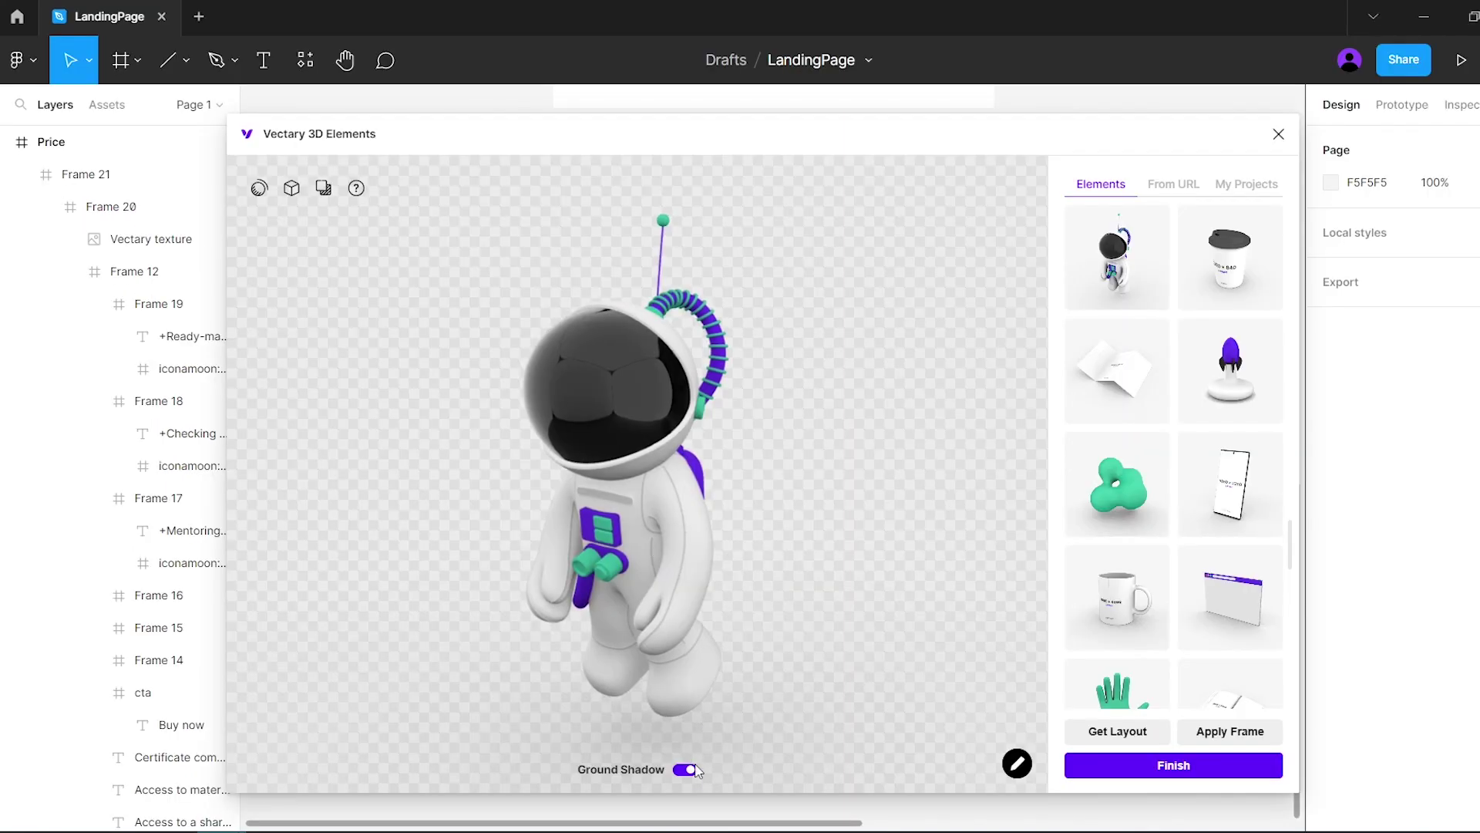
{"action": "scroll", "scroll_direction": "down", "scroll_amount": 3}
{"action": "left_click", "coordinate": [1117, 440]}
{"action": "left_click_drag", "start_coordinate": [829, 563], "coordinate": [544, 397]}
{"action": "scroll", "scroll_direction": "up", "scroll_amount": 3}
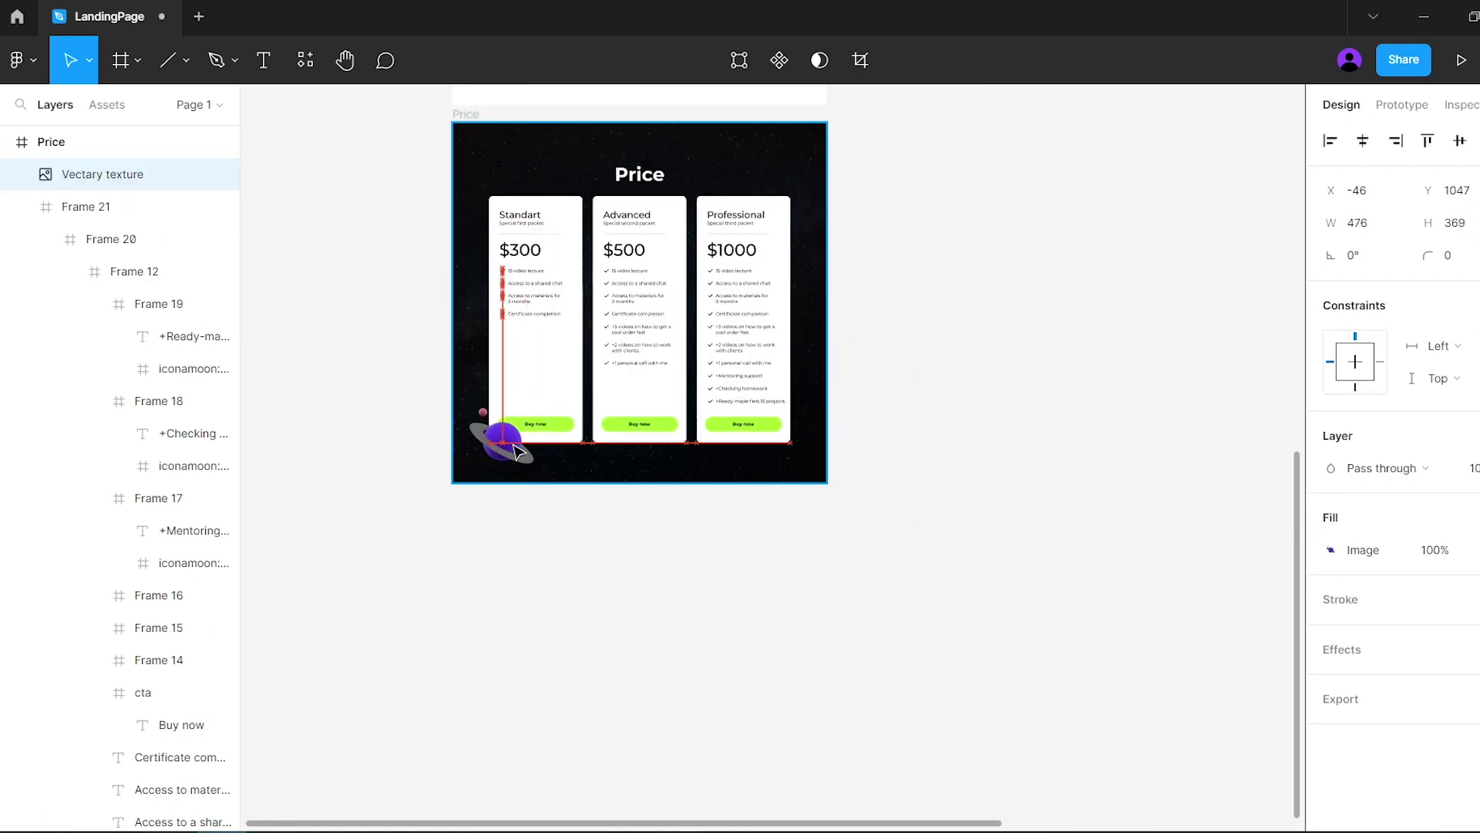
{"action": "left_click_drag", "start_coordinate": [518, 451], "coordinate": [510, 448]}
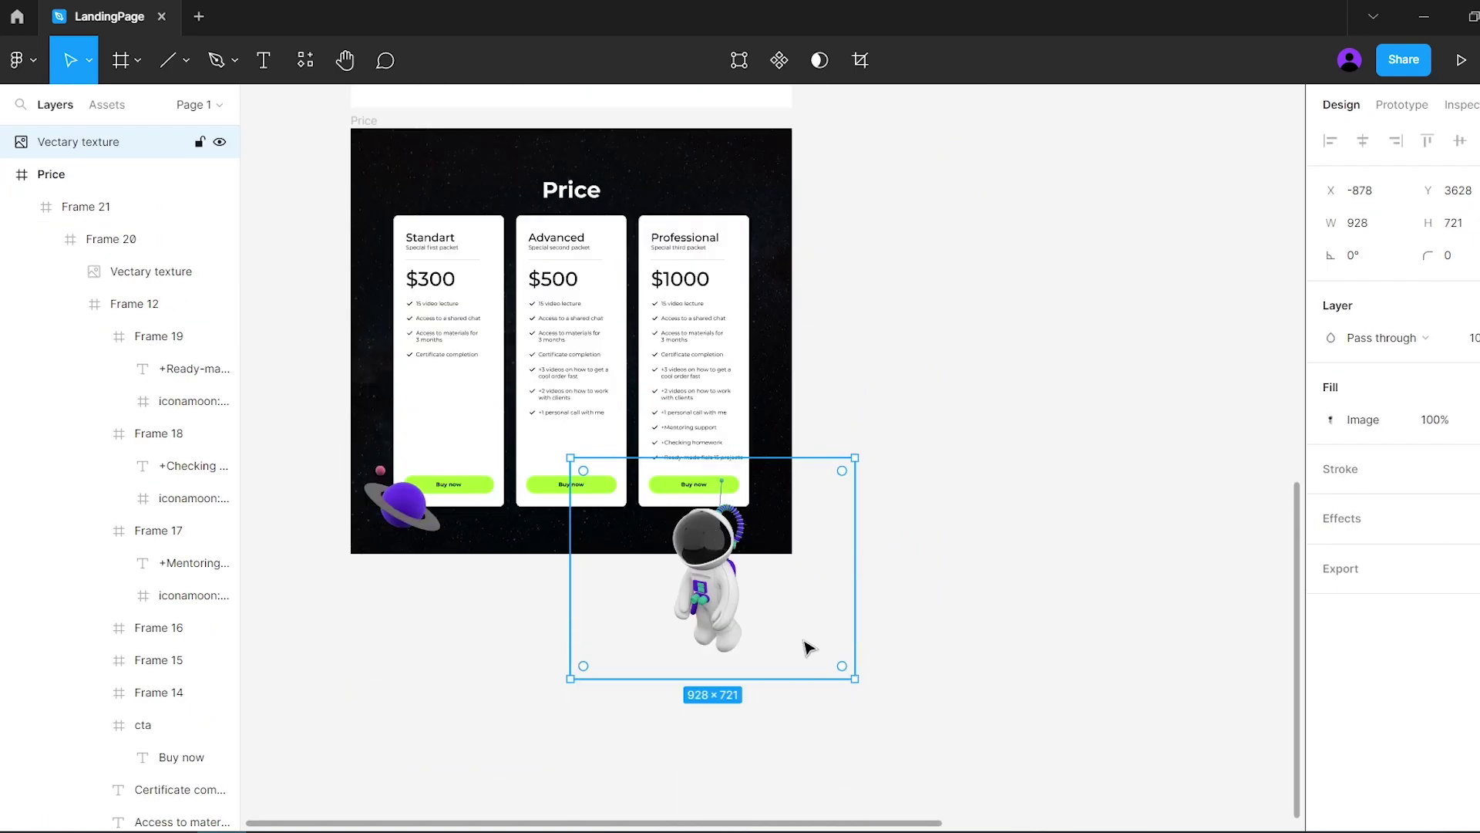
Step: Shrink the 3D astronaut and place it beside the Professional card
{"action": "left_click_drag", "start_coordinate": [856, 678], "coordinate": [783, 615]}
{"action": "left_click_drag", "start_coordinate": [694, 562], "coordinate": [738, 251]}
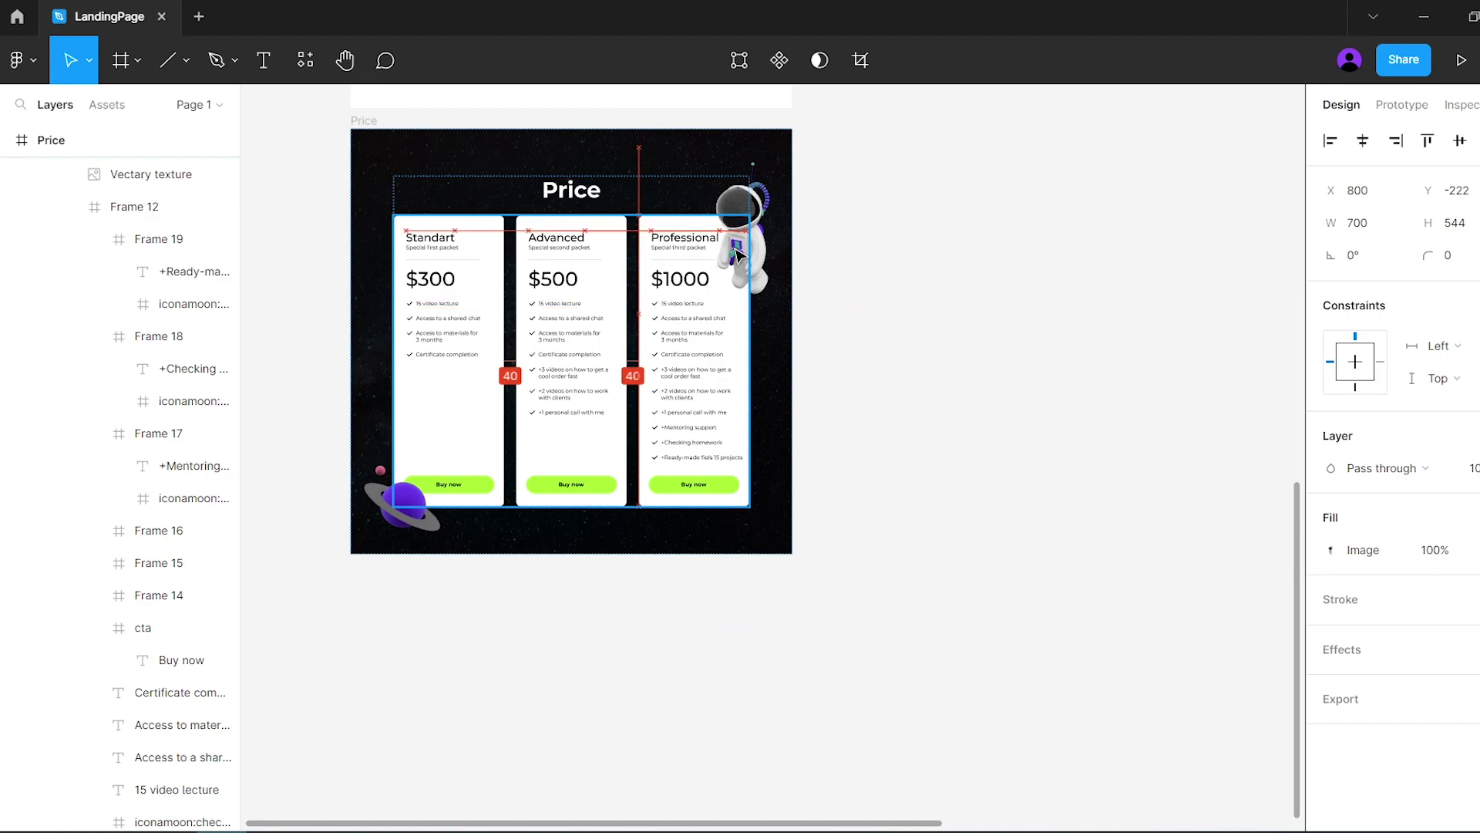
{"action": "left_click", "coordinate": [1055, 569]}
{"action": "scroll", "scroll_direction": "down", "scroll_amount": 3}
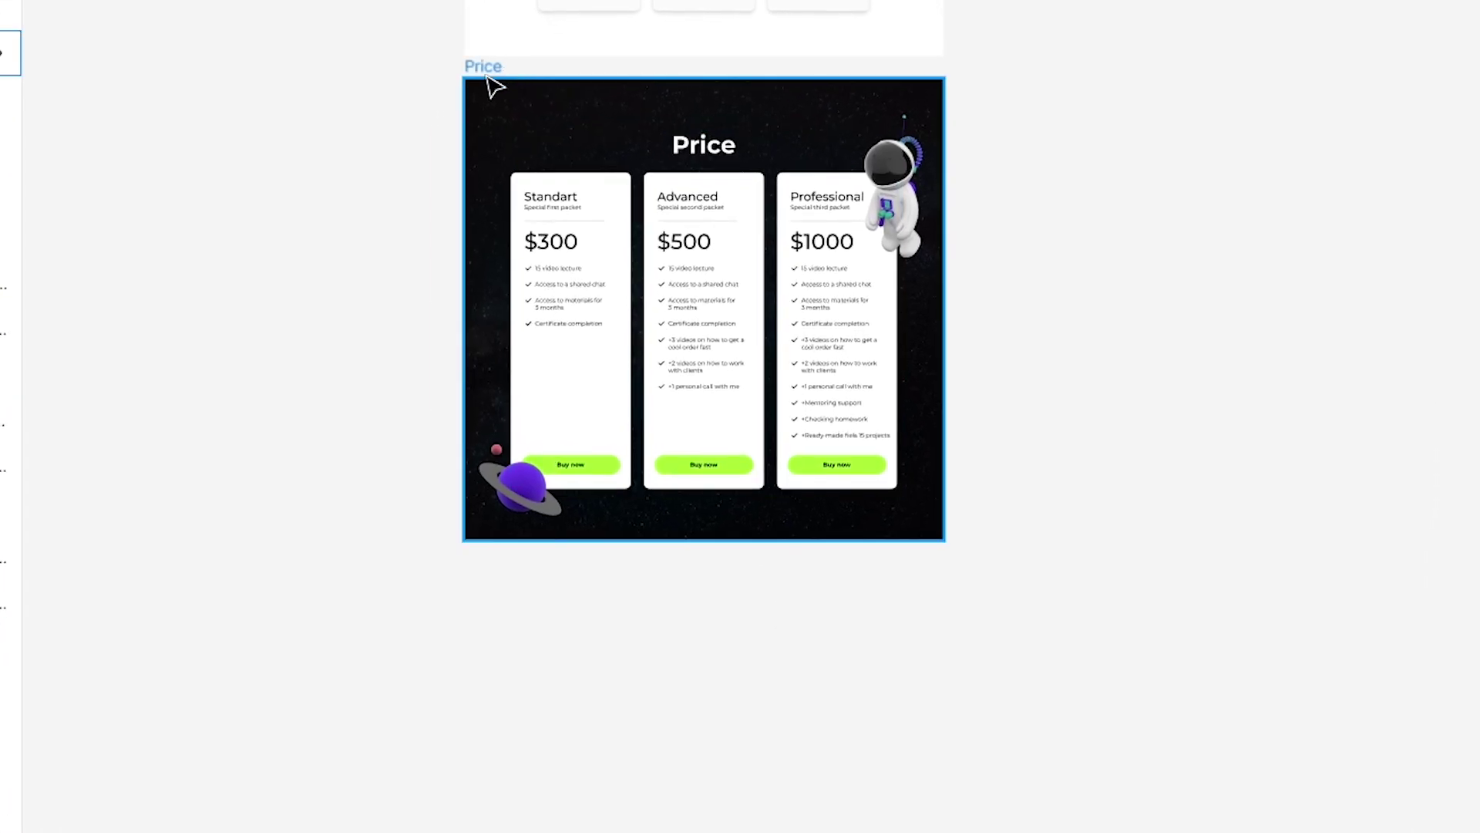
Step: Duplicate the Price section below itself and rename the copy 'Contact me'
{"action": "left_click", "coordinate": [487, 76]}
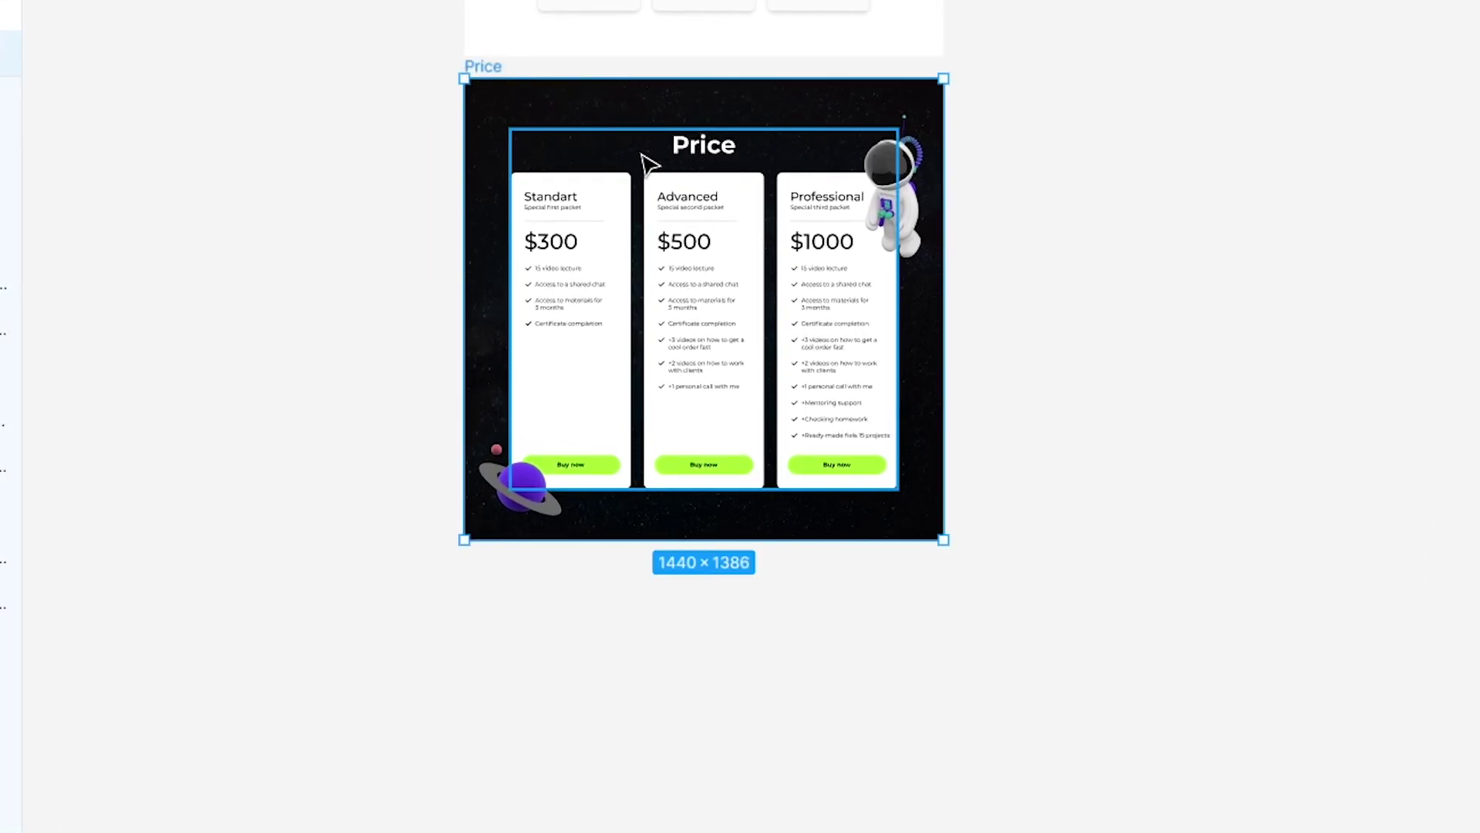
{"action": "left_click_drag", "start_coordinate": [522, 113], "coordinate": [590, 535]}
{"action": "double_click", "coordinate": [62, 141]}
{"action": "type", "text": "Contact me"}
{"action": "key", "text": "Return"}
Step: Remove the copied price cards and change the new section's heading to 'Contact me'
{"action": "key", "text": "Return"}
{"action": "left_click", "coordinate": [1154, 197]}
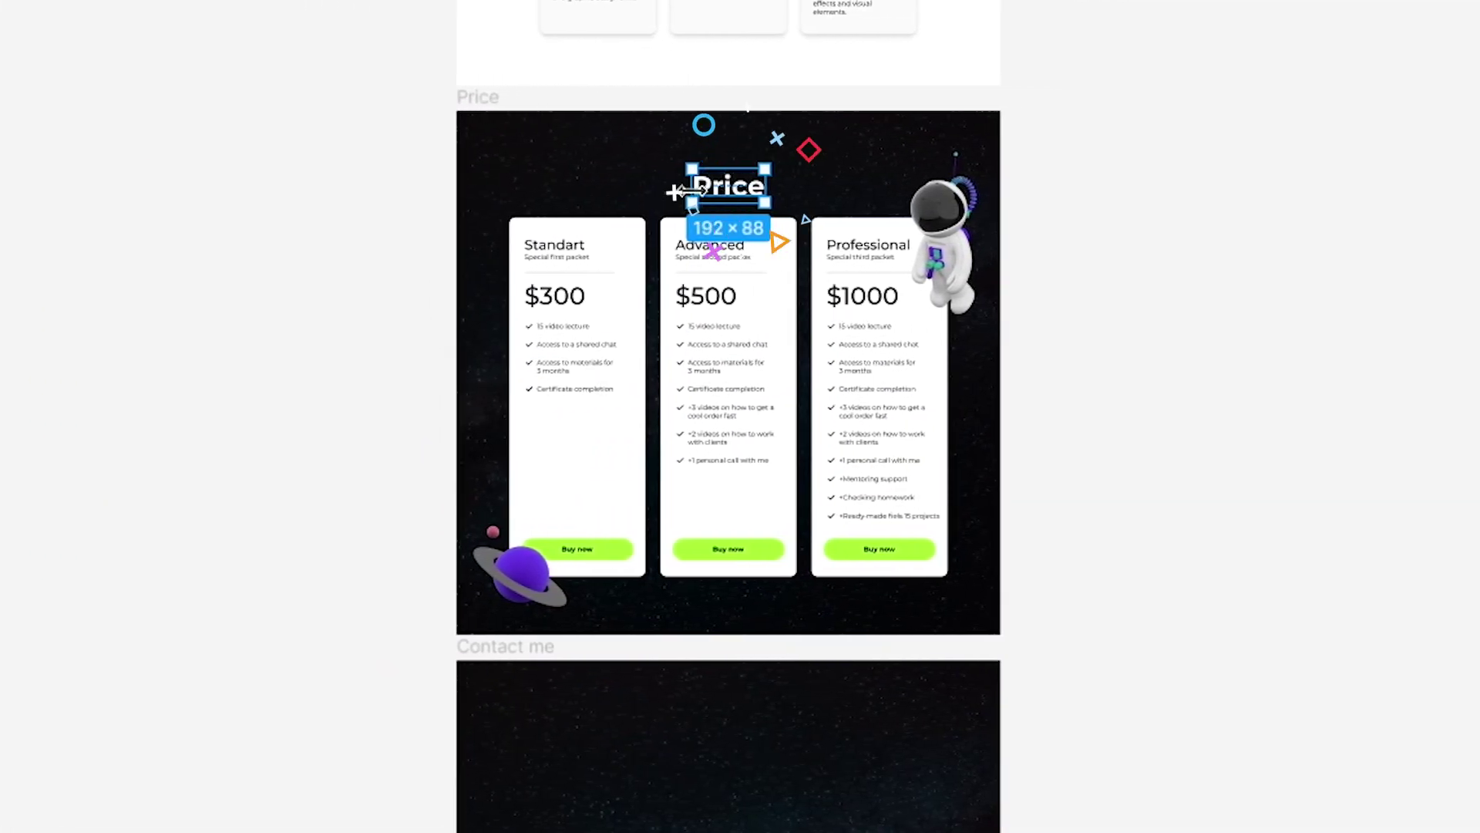
{"action": "left_click_drag", "start_coordinate": [725, 208], "coordinate": [727, 558]}
{"action": "scroll", "scroll_direction": "up", "scroll_amount": 3}
{"action": "key", "text": "Return"}
{"action": "type", "text": "Cont"}
{"action": "type", "text": "act me"}
{"action": "key", "text": "Escape"}
{"action": "scroll", "scroll_direction": "up", "scroll_amount": 3}
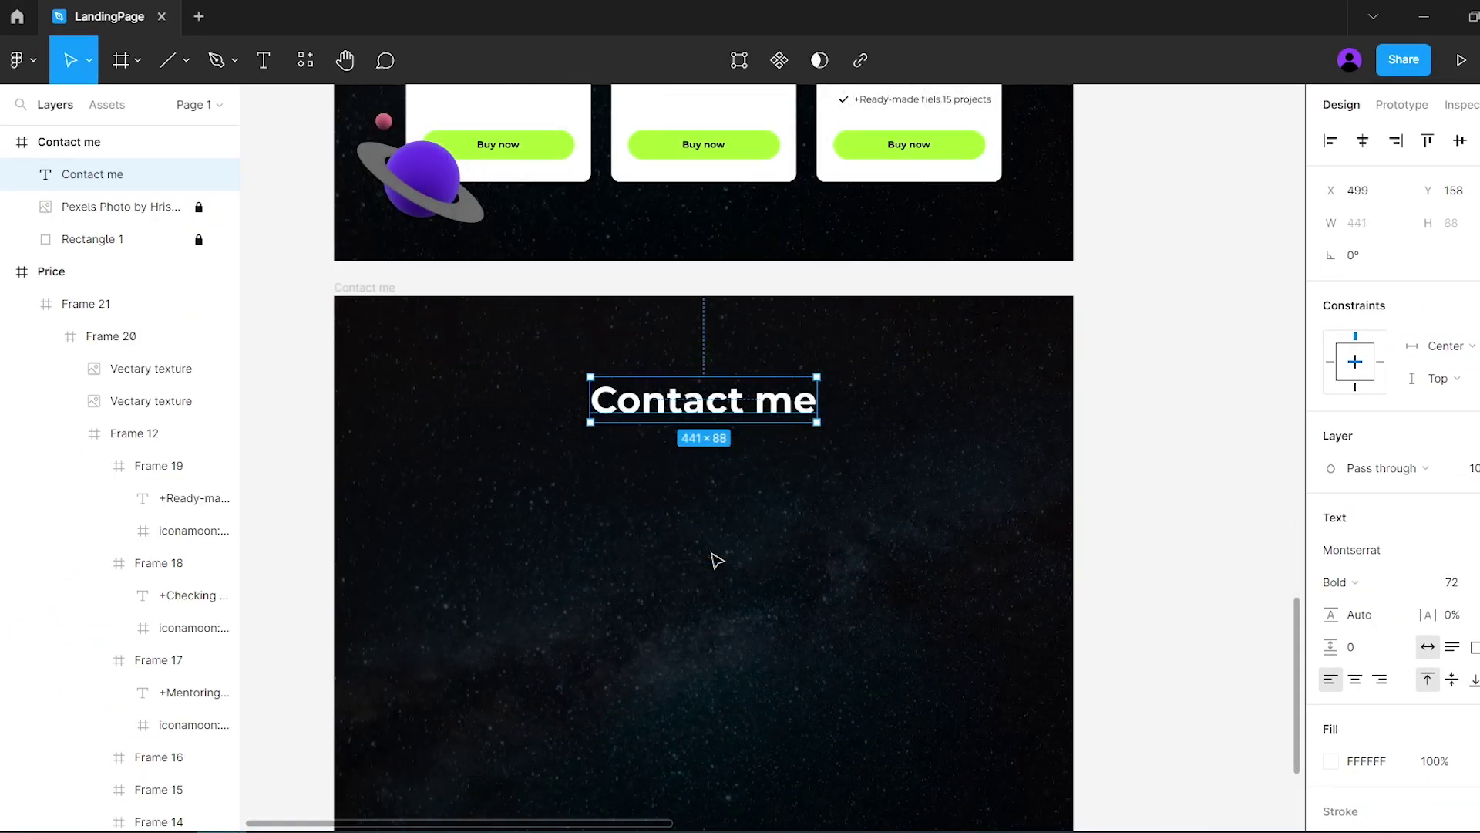
{"action": "left_click", "coordinate": [270, 288]}
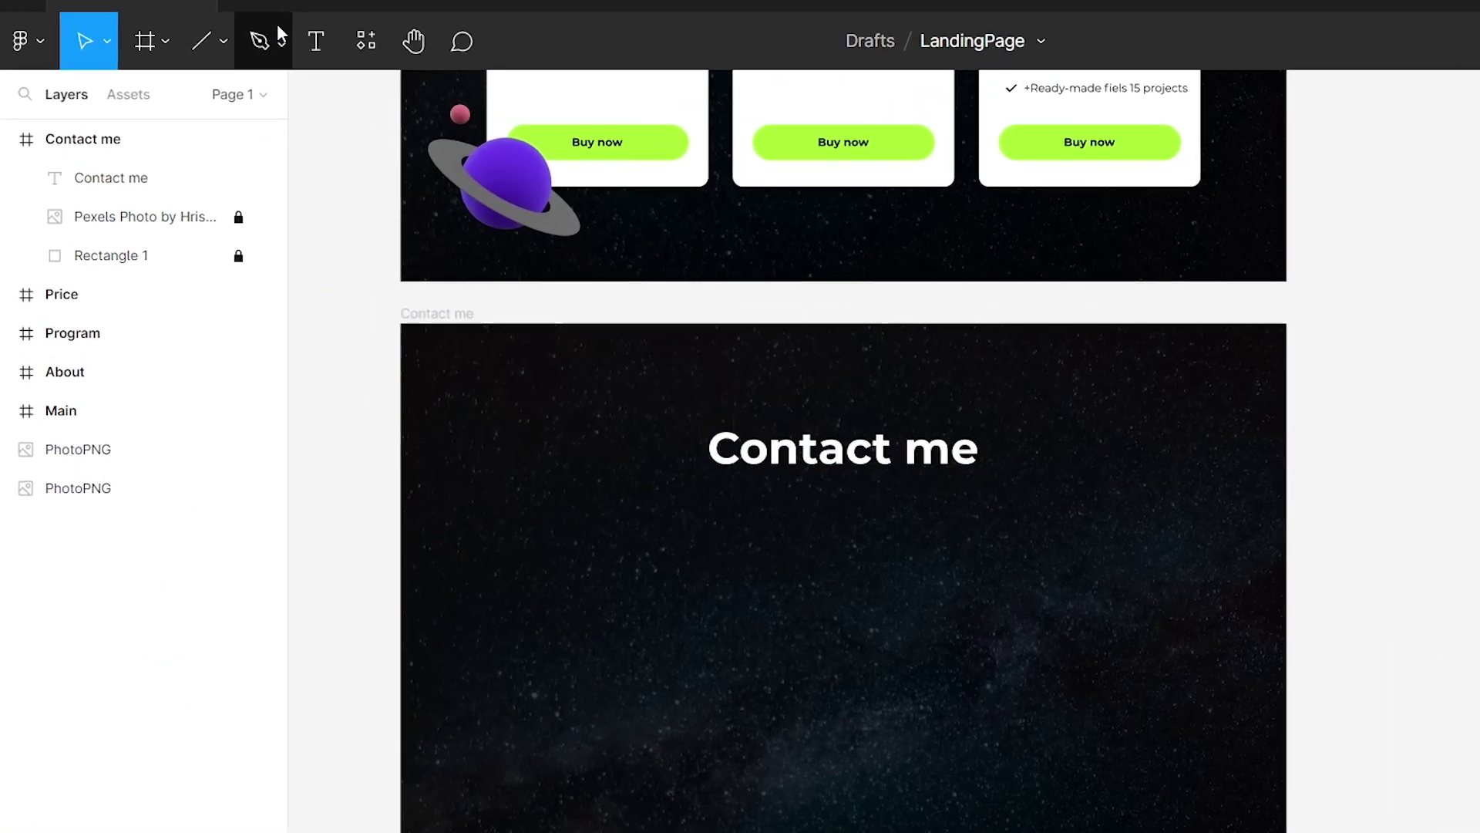
Step: Draw a 124 px square with corner radius 16 and a semi-transparent black fill under Contact me
{"action": "left_click", "coordinate": [246, 34]}
{"action": "left_click", "coordinate": [239, 81]}
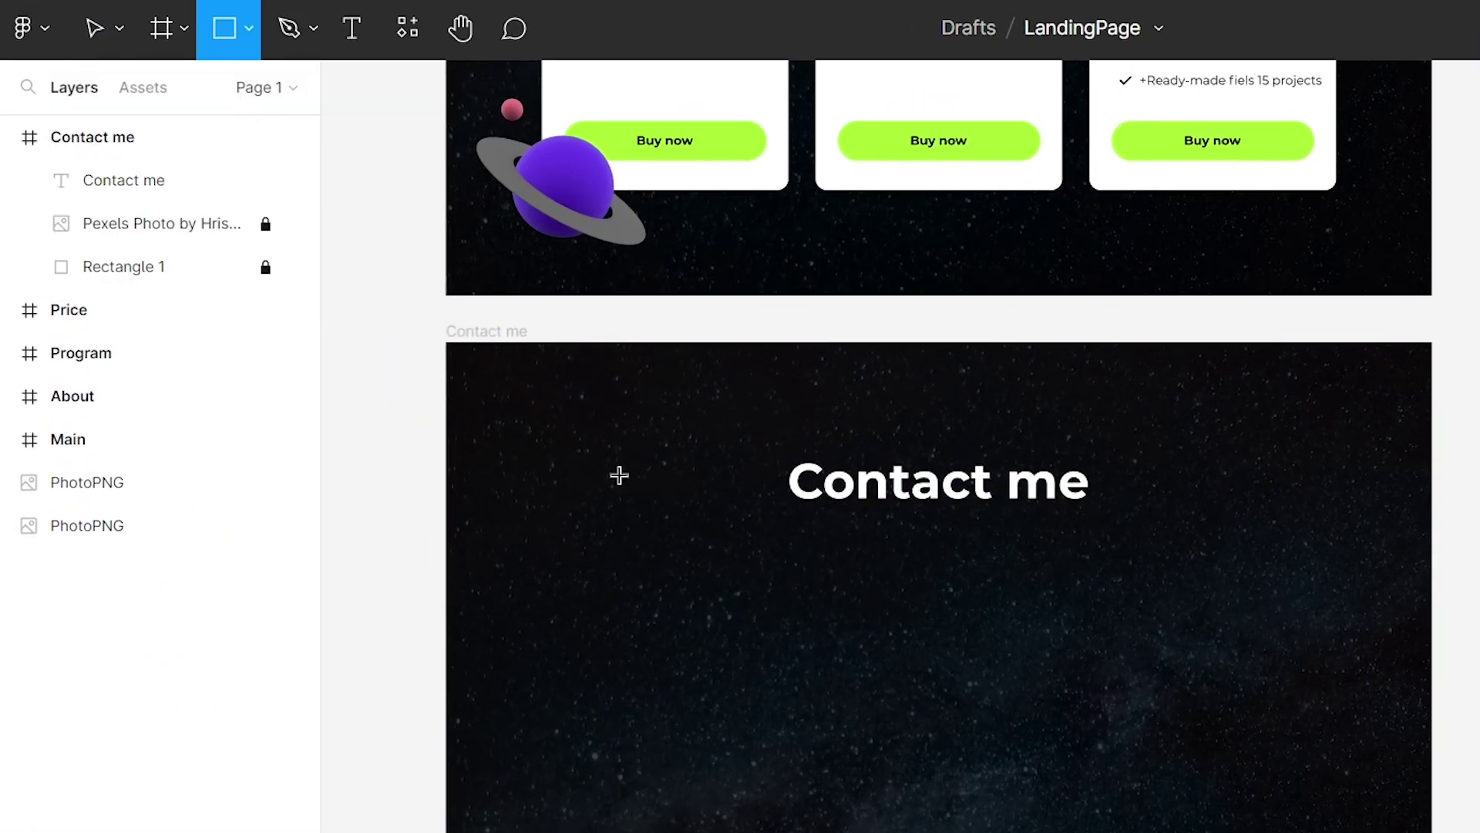
{"action": "left_click_drag", "start_coordinate": [739, 624], "coordinate": [825, 709]}
{"action": "left_click", "coordinate": [1360, 255]}
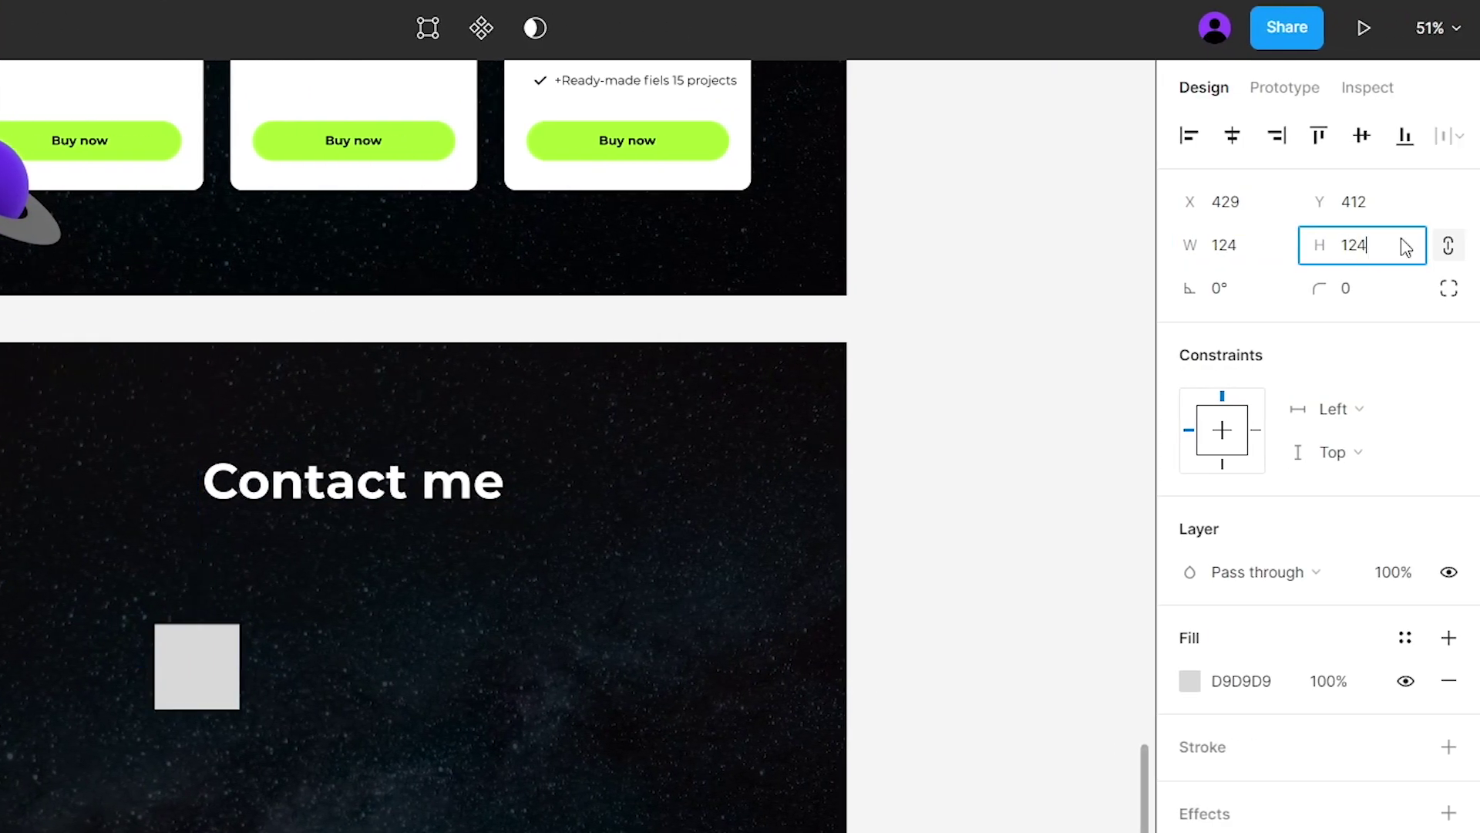
{"action": "key", "text": "Return"}
{"action": "left_click", "coordinate": [1377, 292]}
{"action": "type", "text": "16"}
{"action": "left_click", "coordinate": [1193, 683]}
{"action": "left_click_drag", "start_coordinate": [969, 629], "coordinate": [833, 703]}
{"action": "left_click", "coordinate": [1435, 550]}
Step: Give the tile a background blur of 10
{"action": "left_click", "coordinate": [1468, 650]}
{"action": "left_click", "coordinate": [1380, 686]}
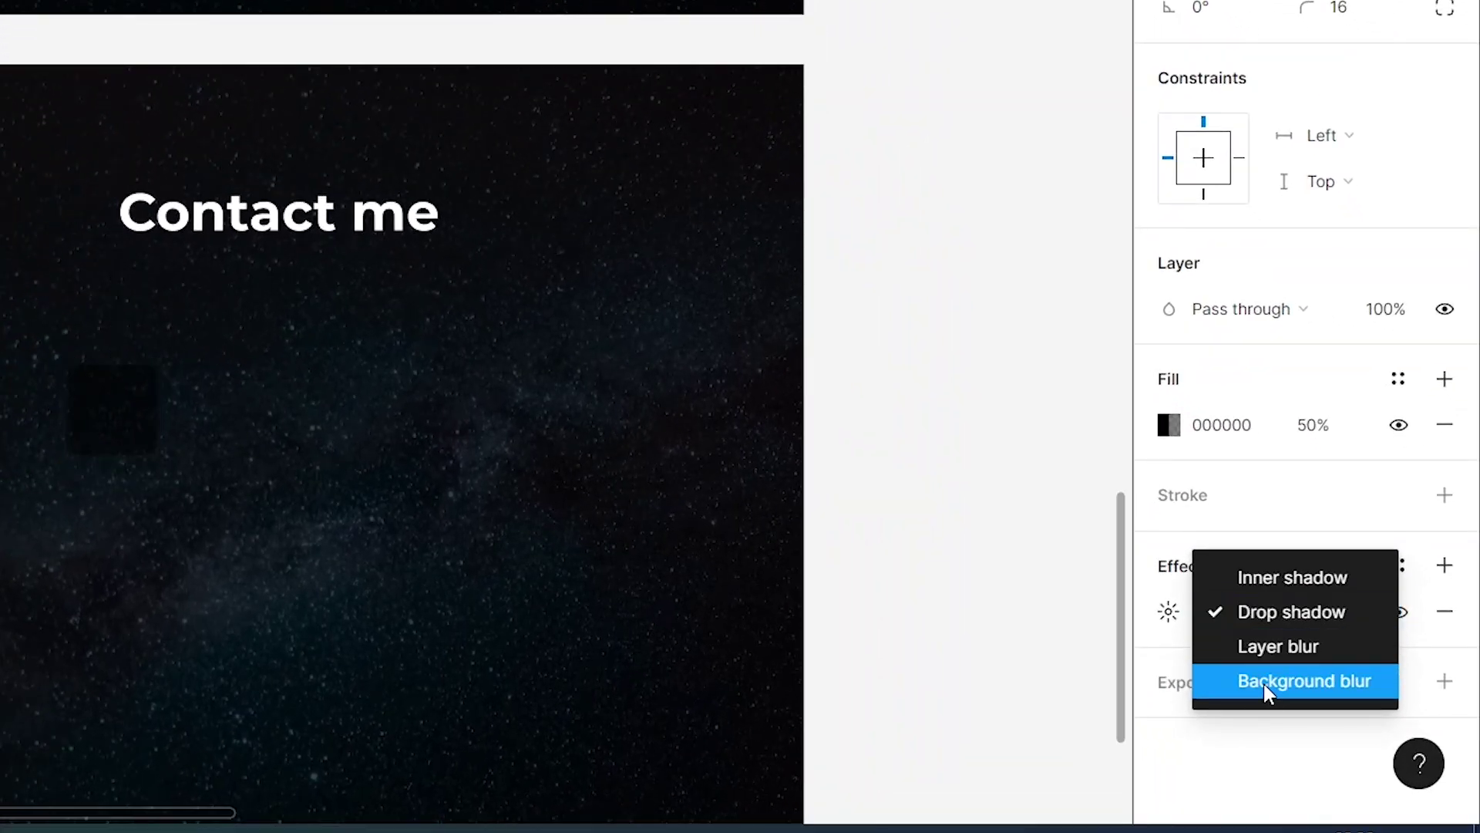
{"action": "left_click", "coordinate": [1264, 683]}
{"action": "left_click", "coordinate": [1167, 611]}
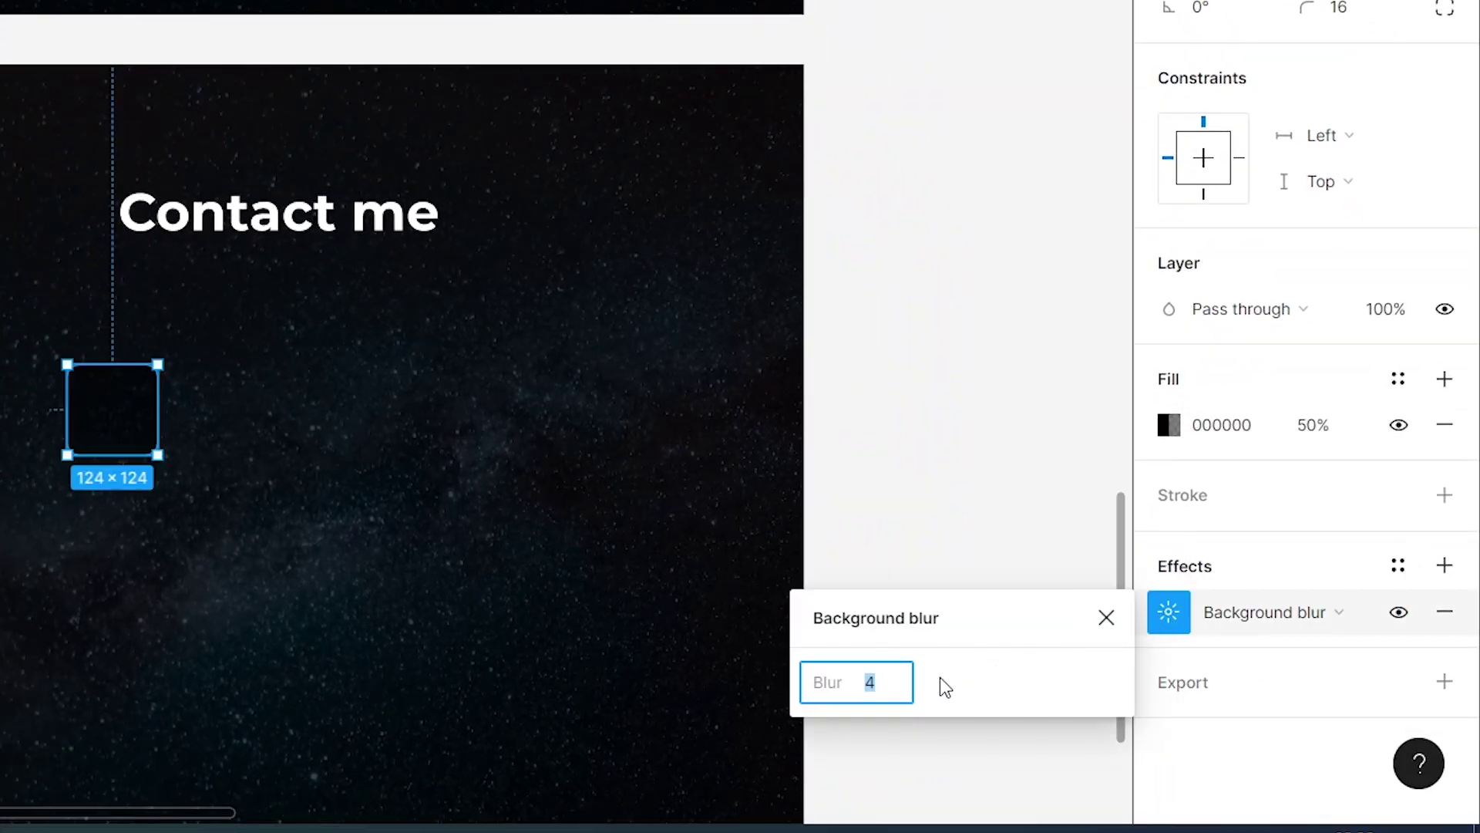
{"action": "type", "text": "10"}
{"action": "key", "text": "Return"}
Step: Change the tile's fill colour to 181818
{"action": "scroll", "scroll_direction": "up", "scroll_amount": 3}
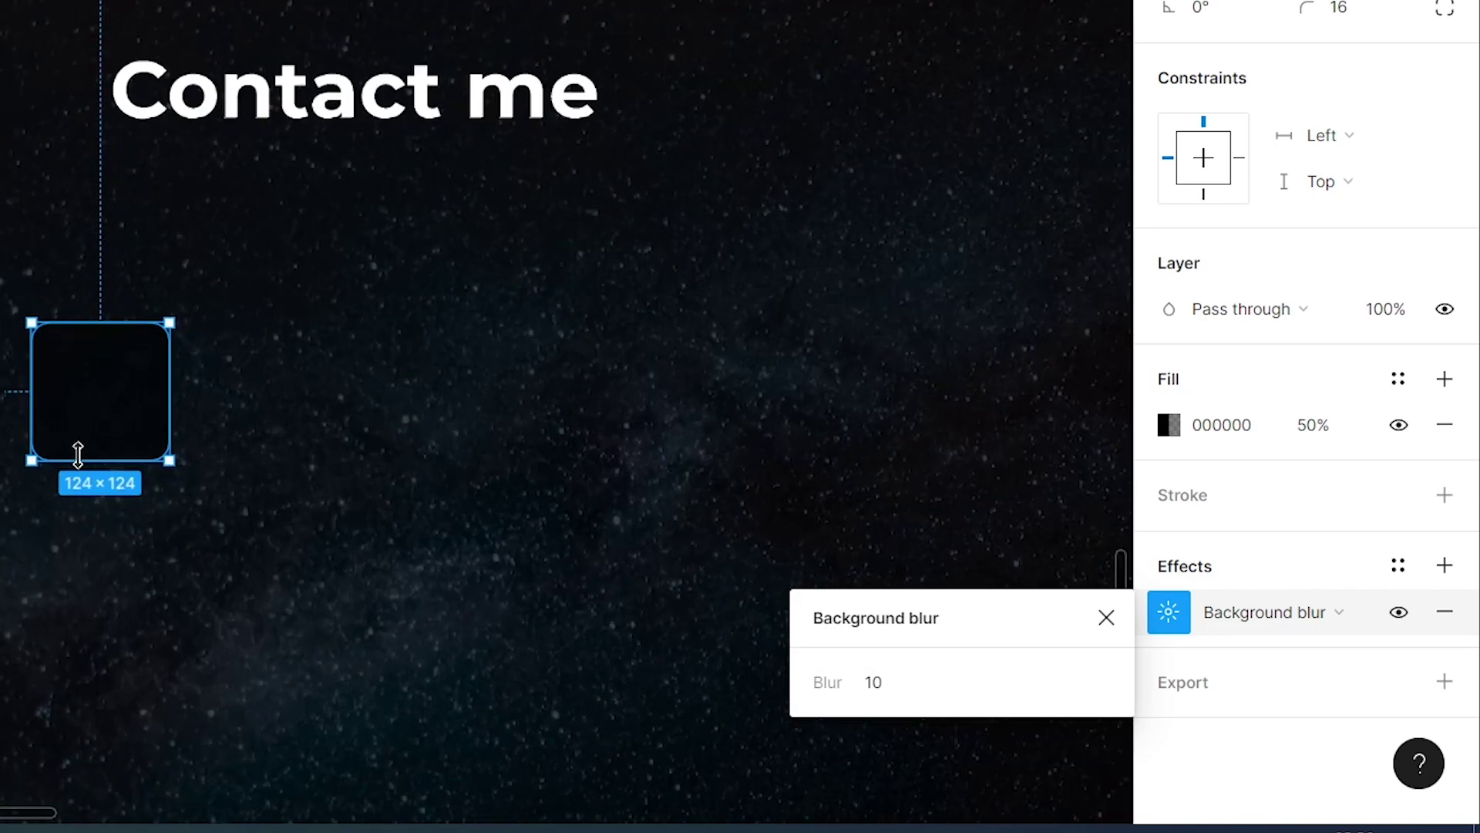
{"action": "left_click", "coordinate": [1218, 425]}
{"action": "type", "text": "1"}
{"action": "type", "text": "81818"}
{"action": "key", "text": "Return"}
{"action": "left_click", "coordinate": [266, 441]}
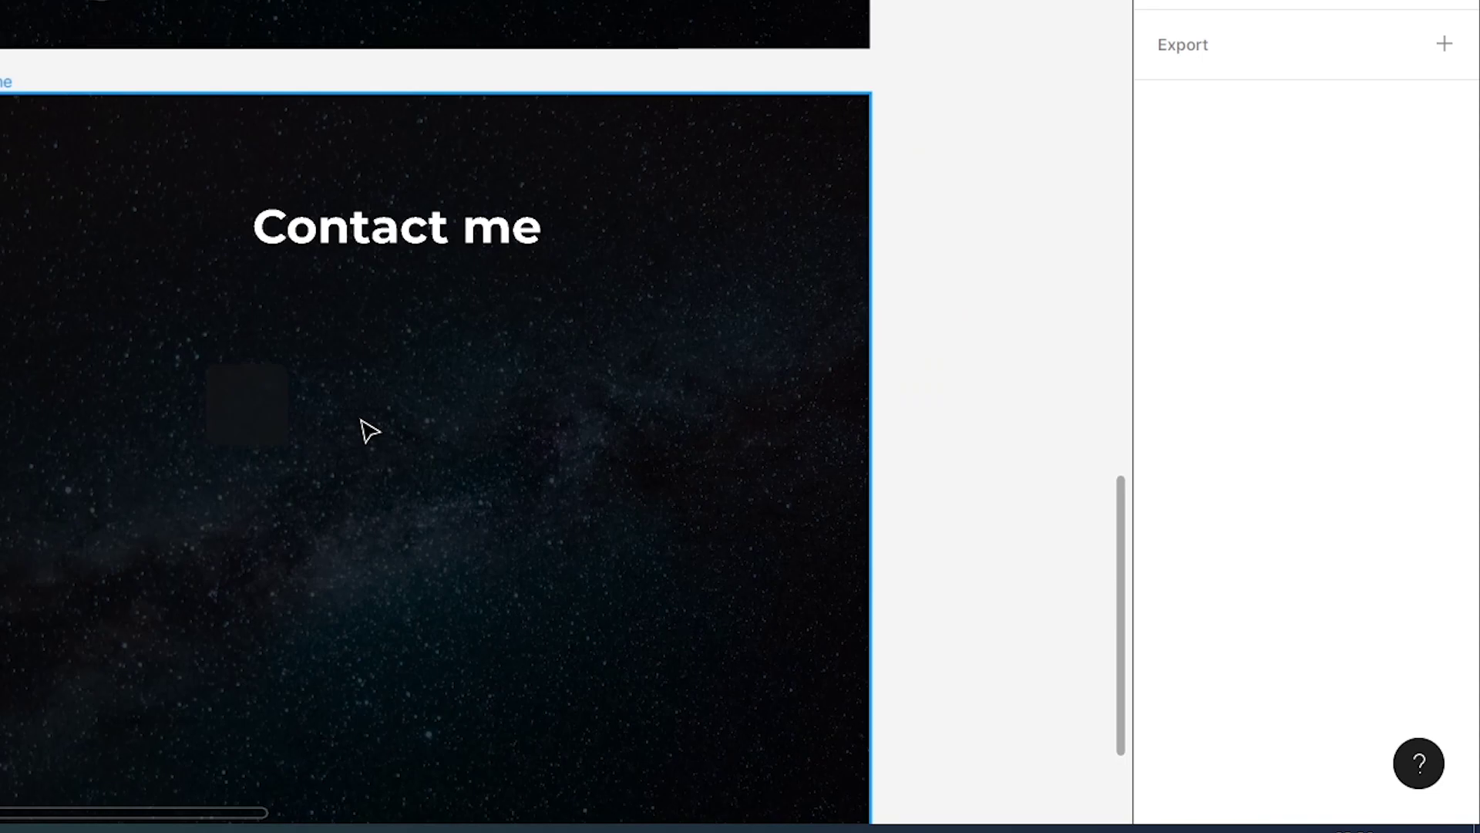
Step: Import the Facebook logo with the Iconify plugin and resize it to 60 px wide
{"action": "left_click", "coordinate": [304, 60]}
{"action": "left_click", "coordinate": [563, 290]}
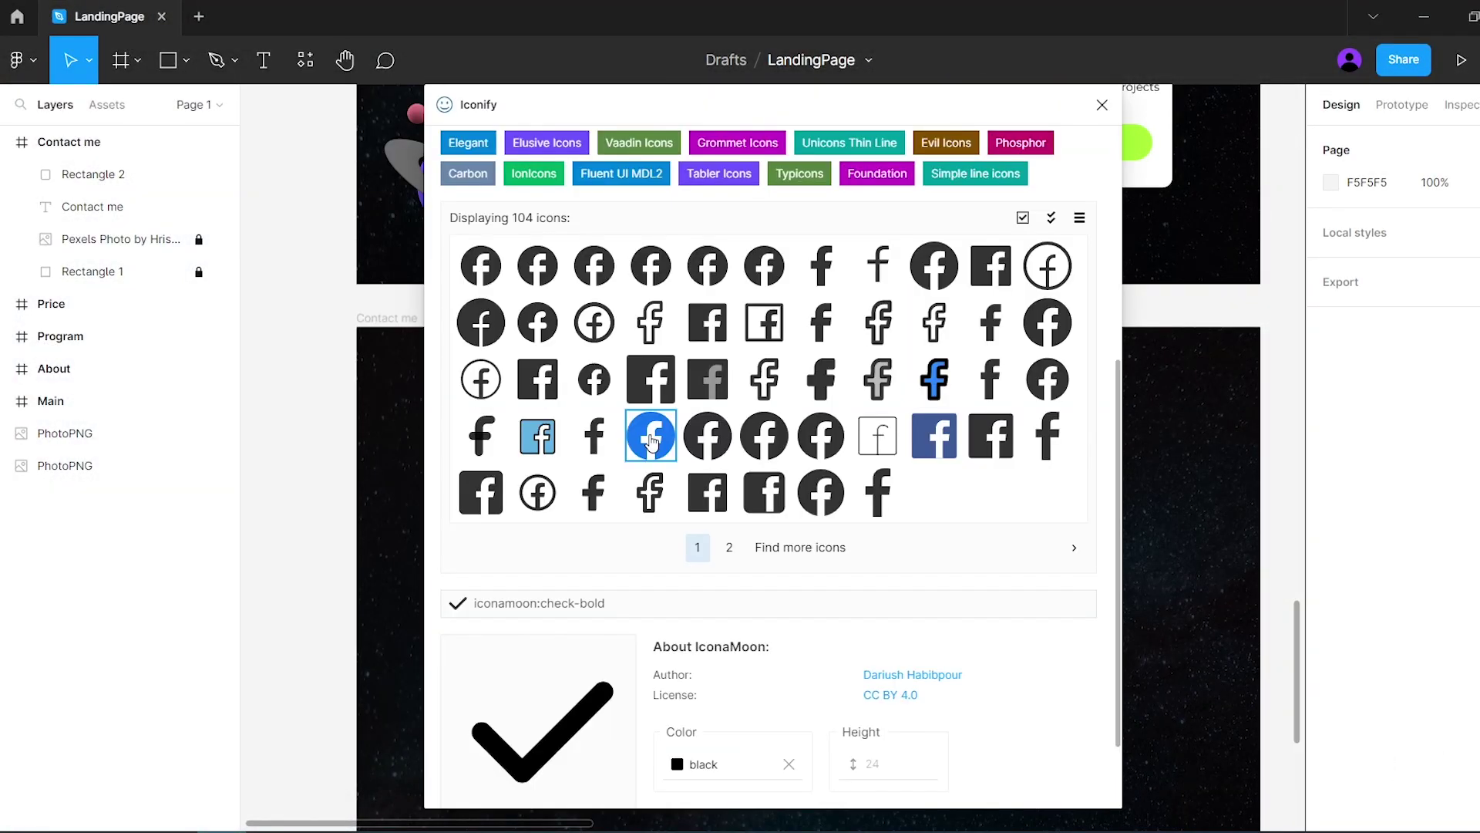
{"action": "scroll", "scroll_direction": "down", "scroll_amount": 3}
{"action": "left_click", "coordinate": [790, 777]}
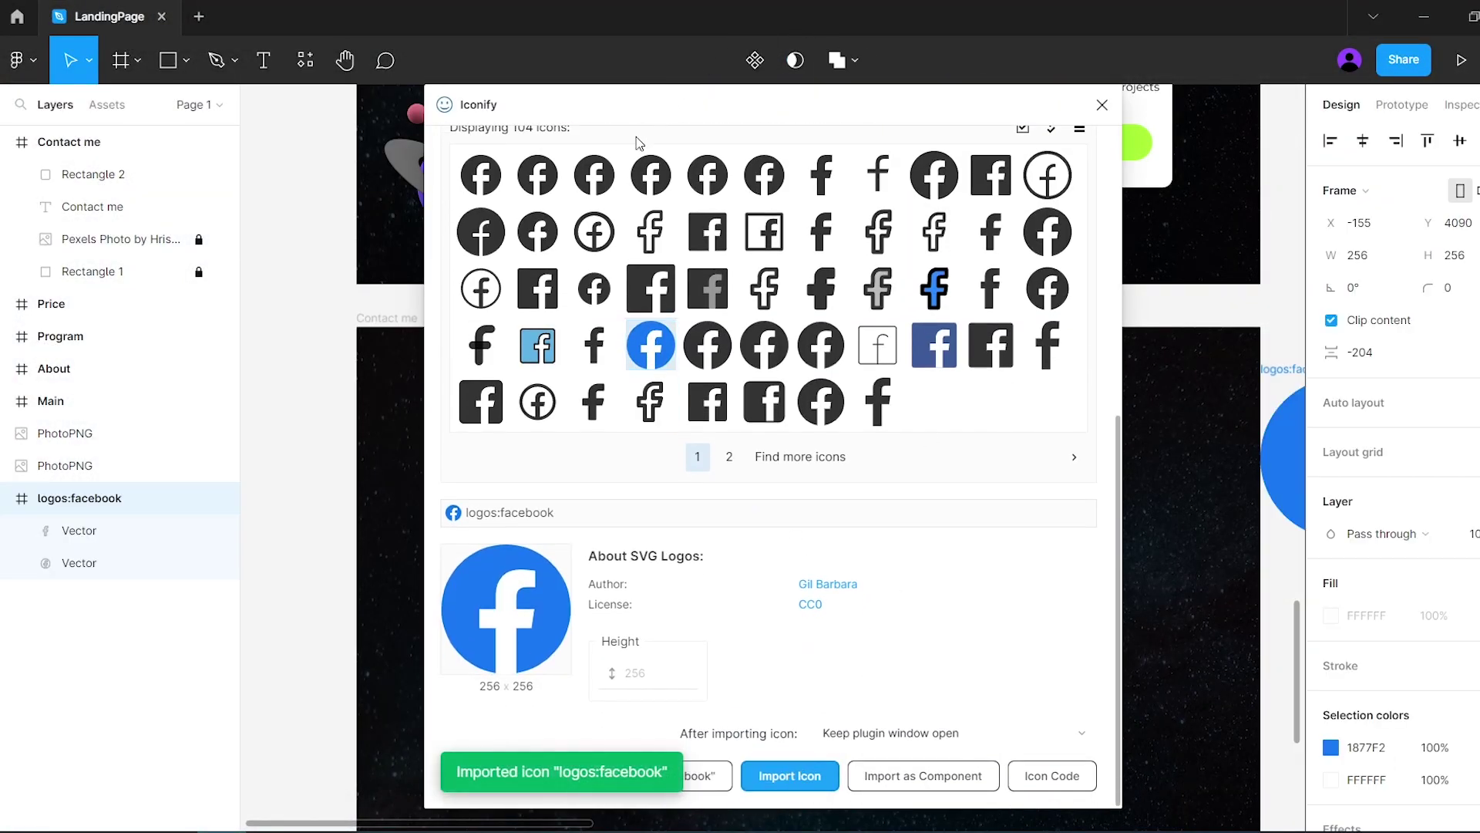
{"action": "scroll", "scroll_direction": "up", "scroll_amount": 3}
{"action": "left_click", "coordinate": [589, 246]}
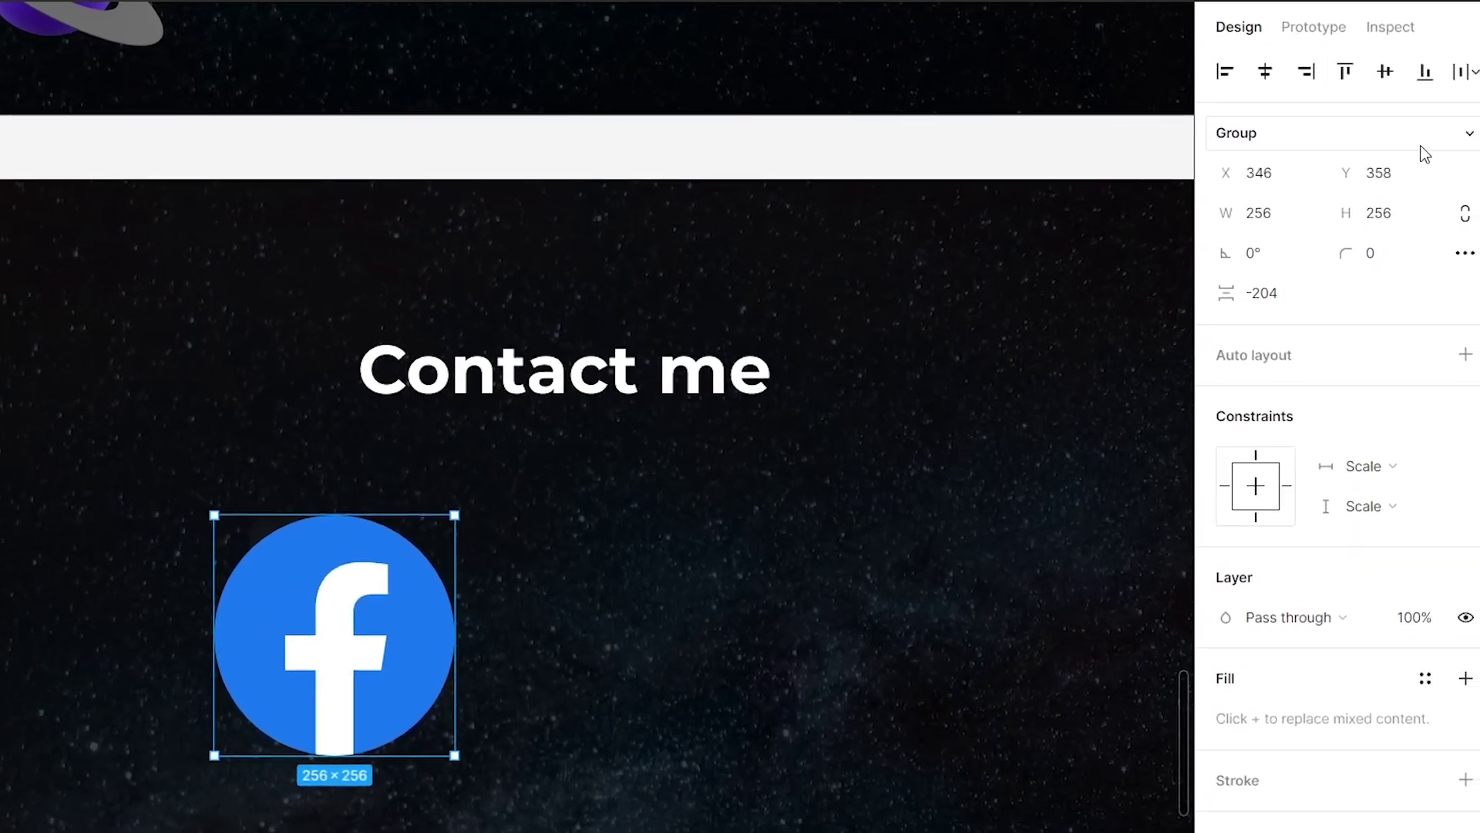
{"action": "left_click", "coordinate": [1279, 204]}
{"action": "type", "text": "60"}
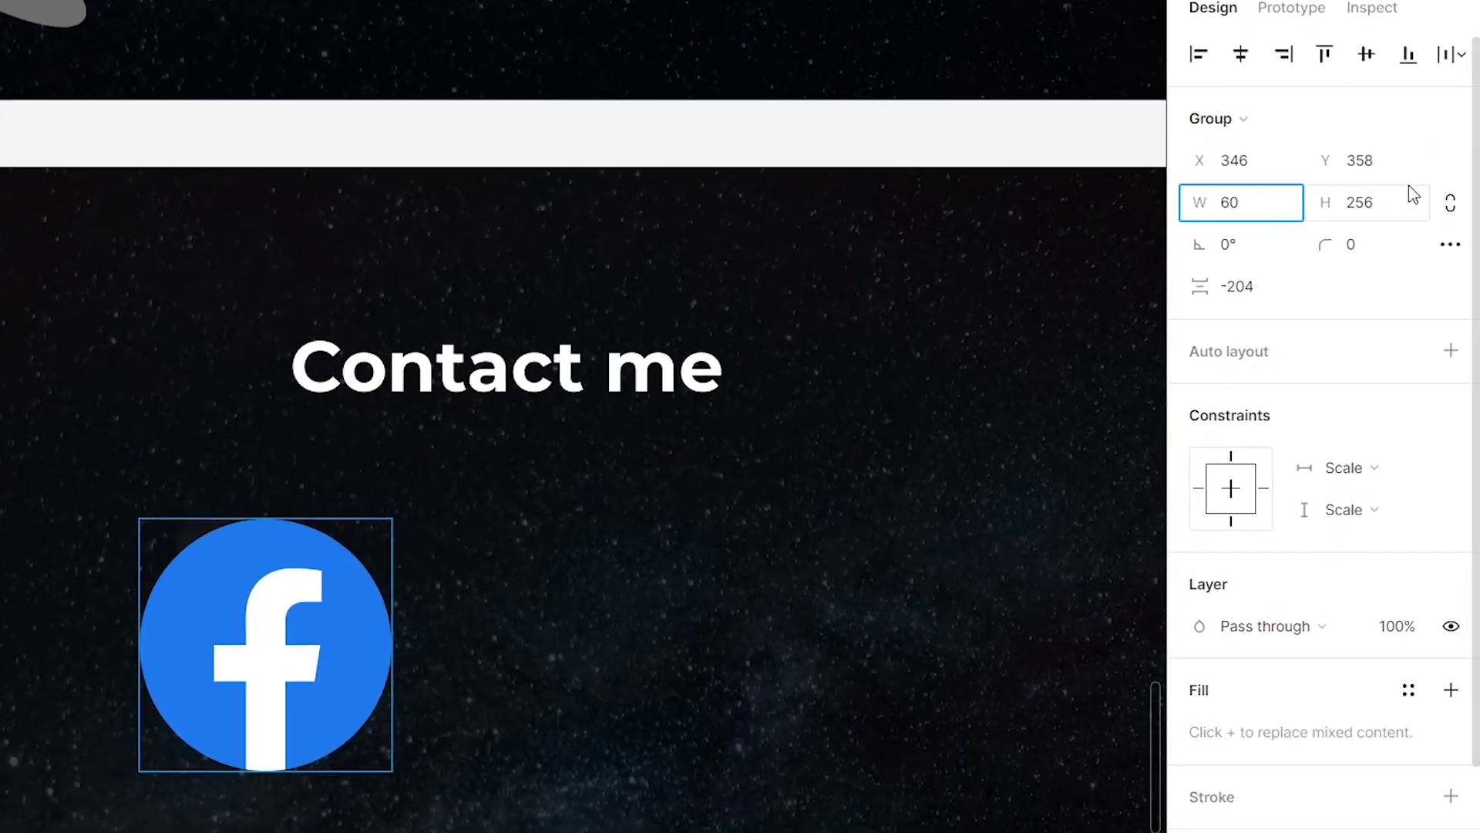
{"action": "key", "text": "Return"}
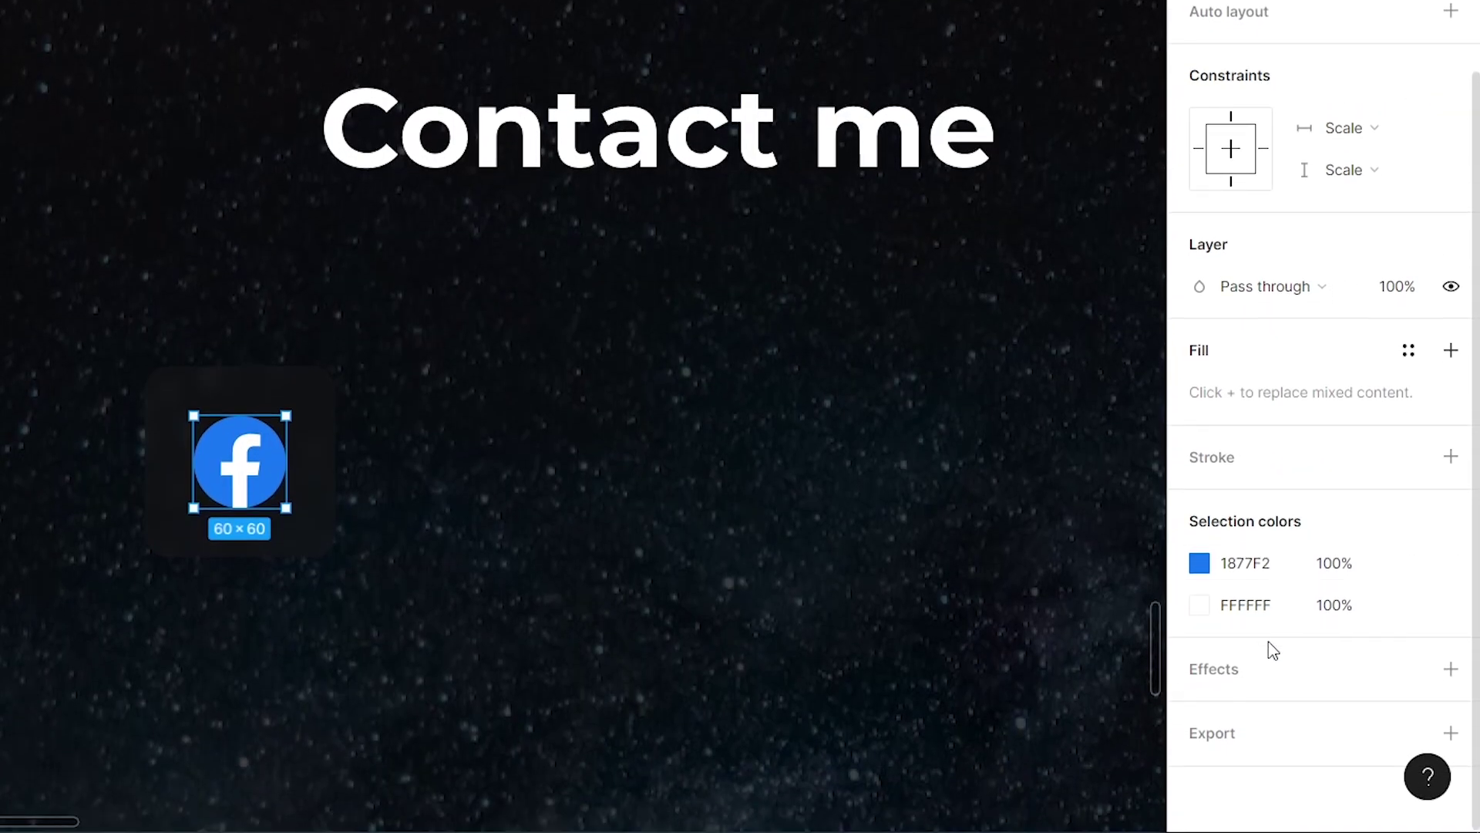
Step: Add a Facebook-blue drop-shadow glow to the logo with blur 15 and Y offset 0
{"action": "left_click", "coordinate": [1451, 668]}
{"action": "left_click", "coordinate": [1200, 711]}
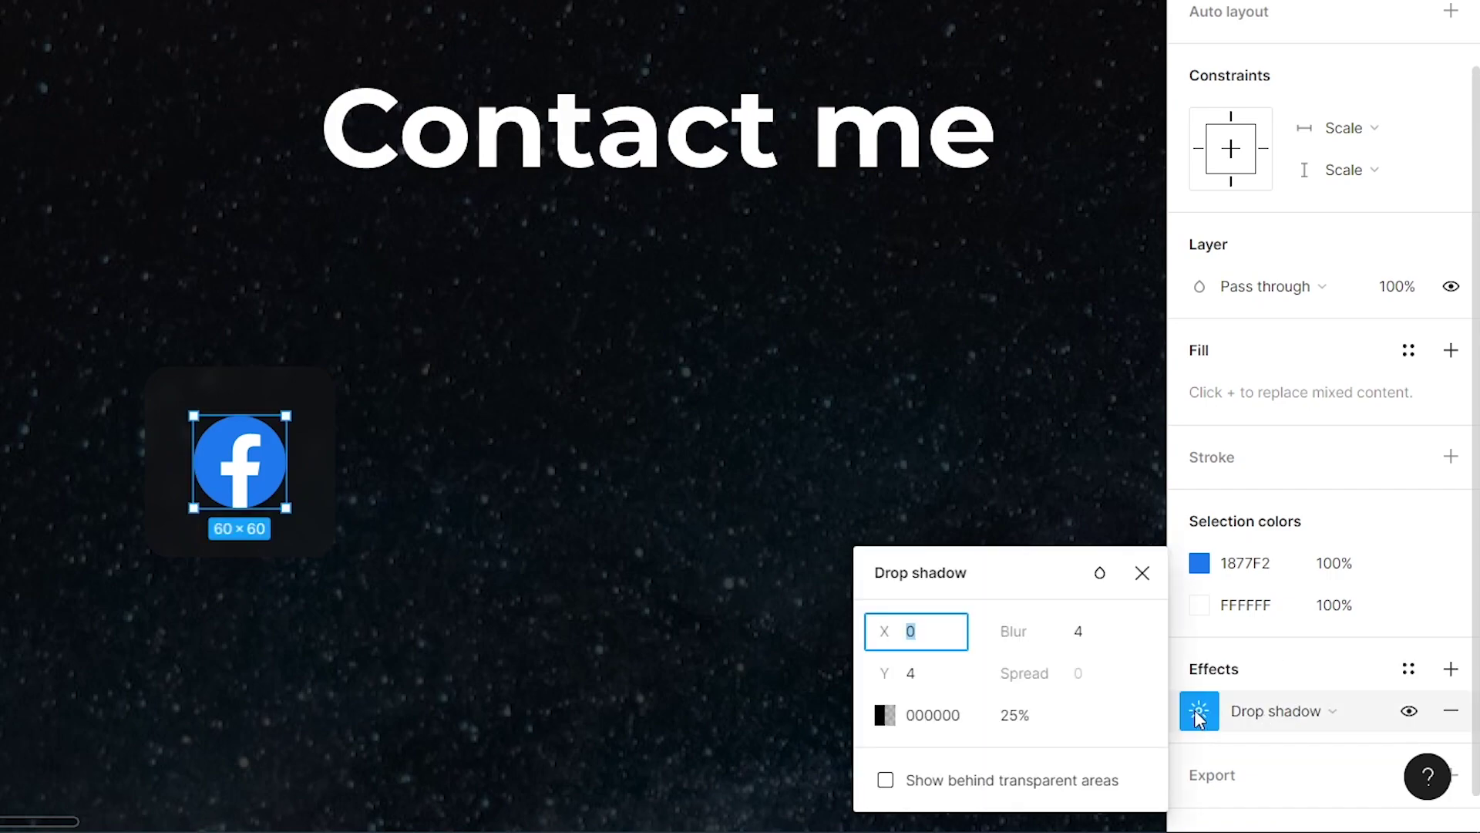
{"action": "left_click", "coordinate": [880, 714]}
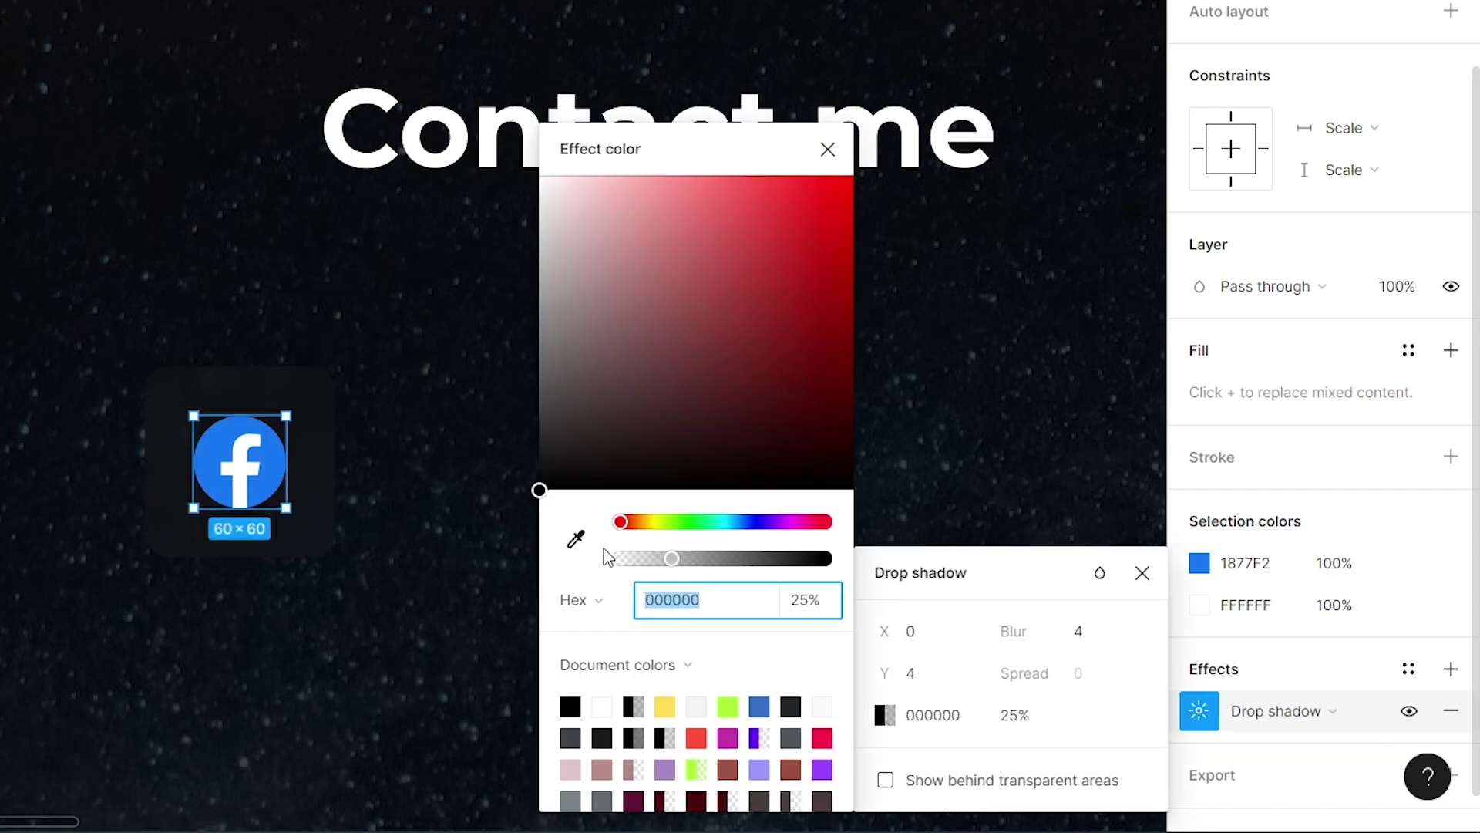
{"action": "left_click", "coordinate": [575, 535]}
{"action": "left_click", "coordinate": [594, 529]}
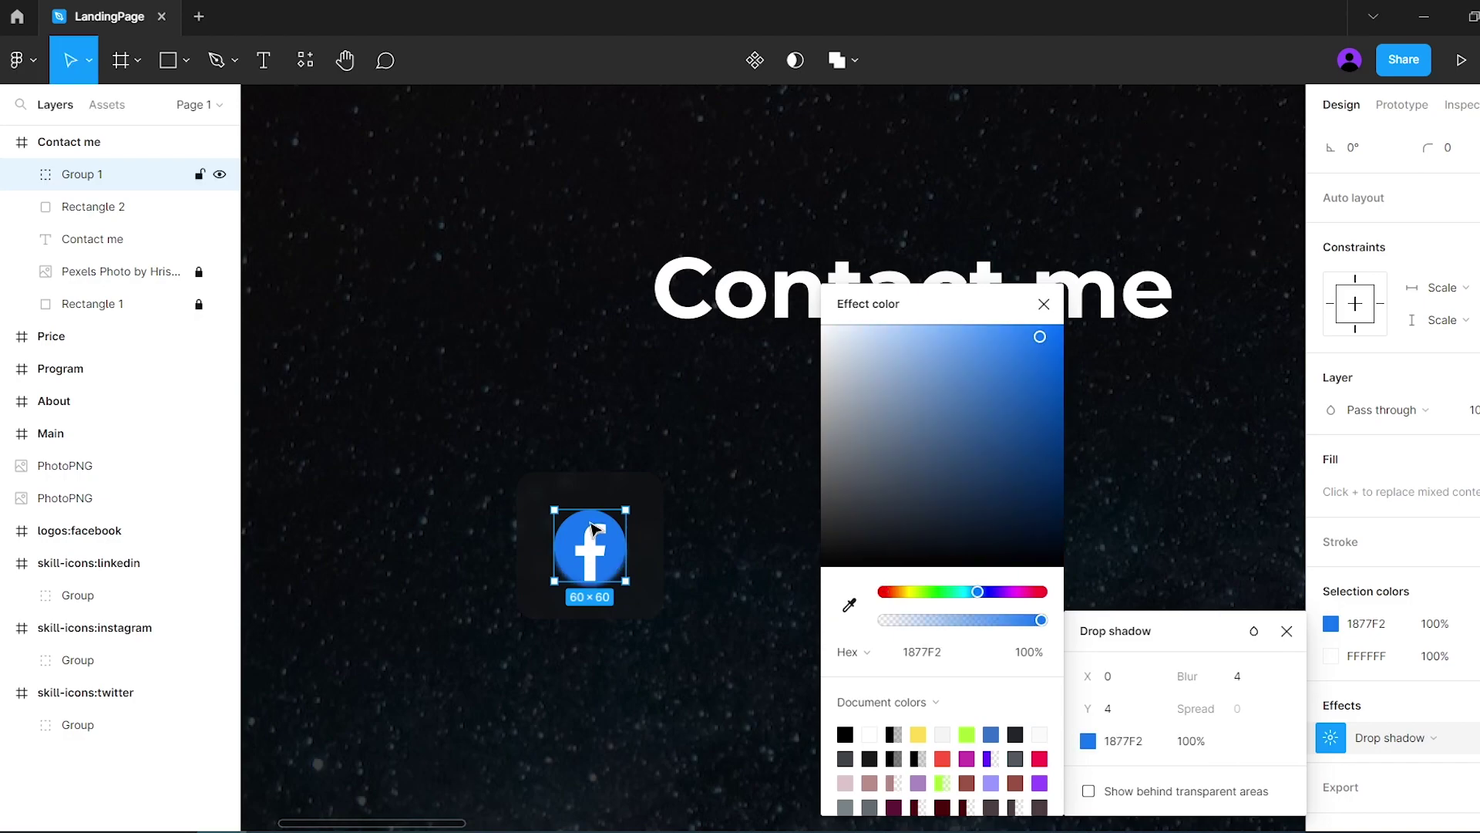
{"action": "key", "text": "Return"}
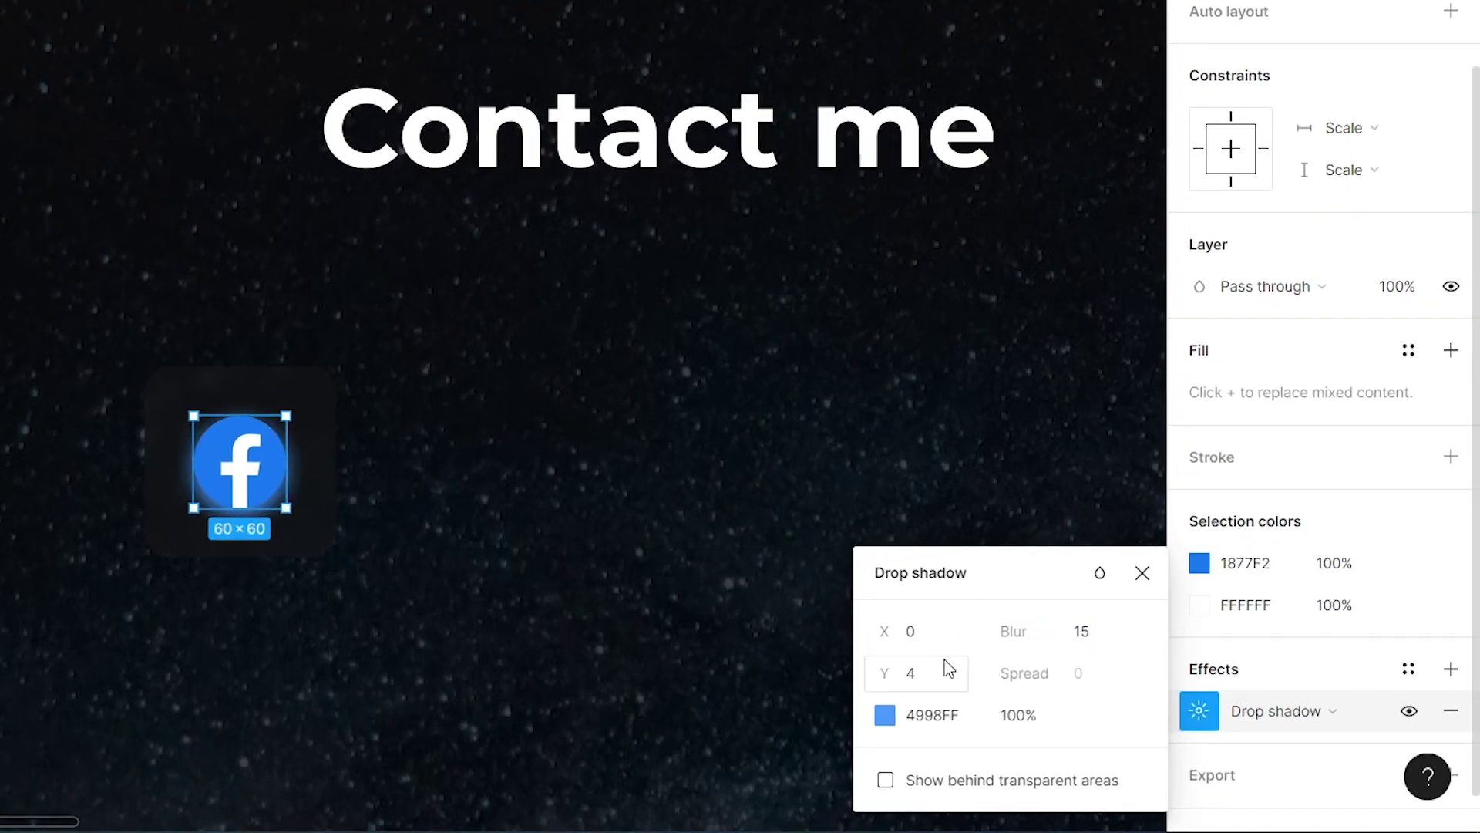
{"action": "left_click", "coordinate": [948, 667]}
{"action": "type", "text": "0"}
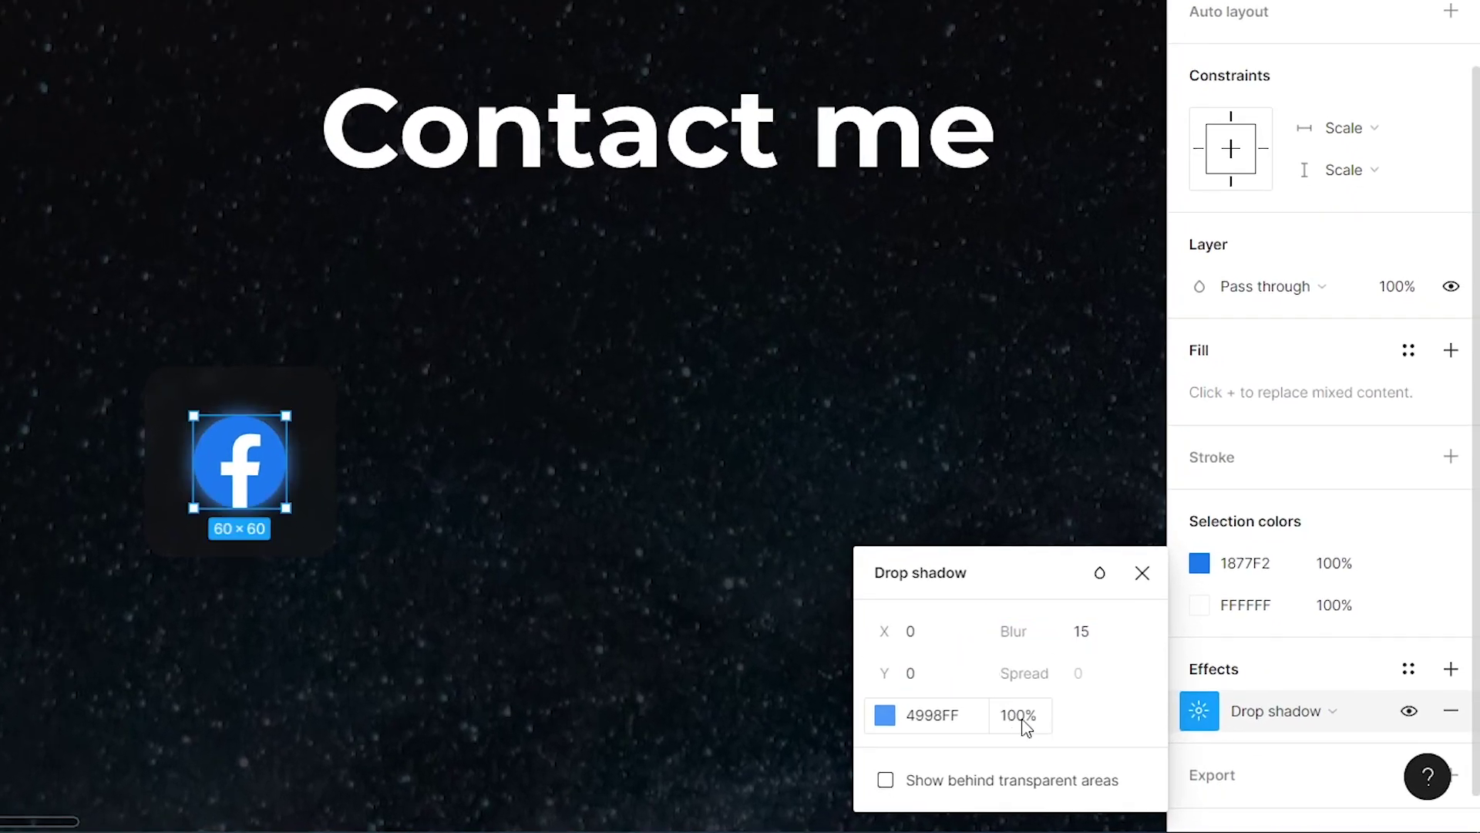
{"action": "left_click", "coordinate": [1024, 717]}
{"action": "type", "text": "5"}
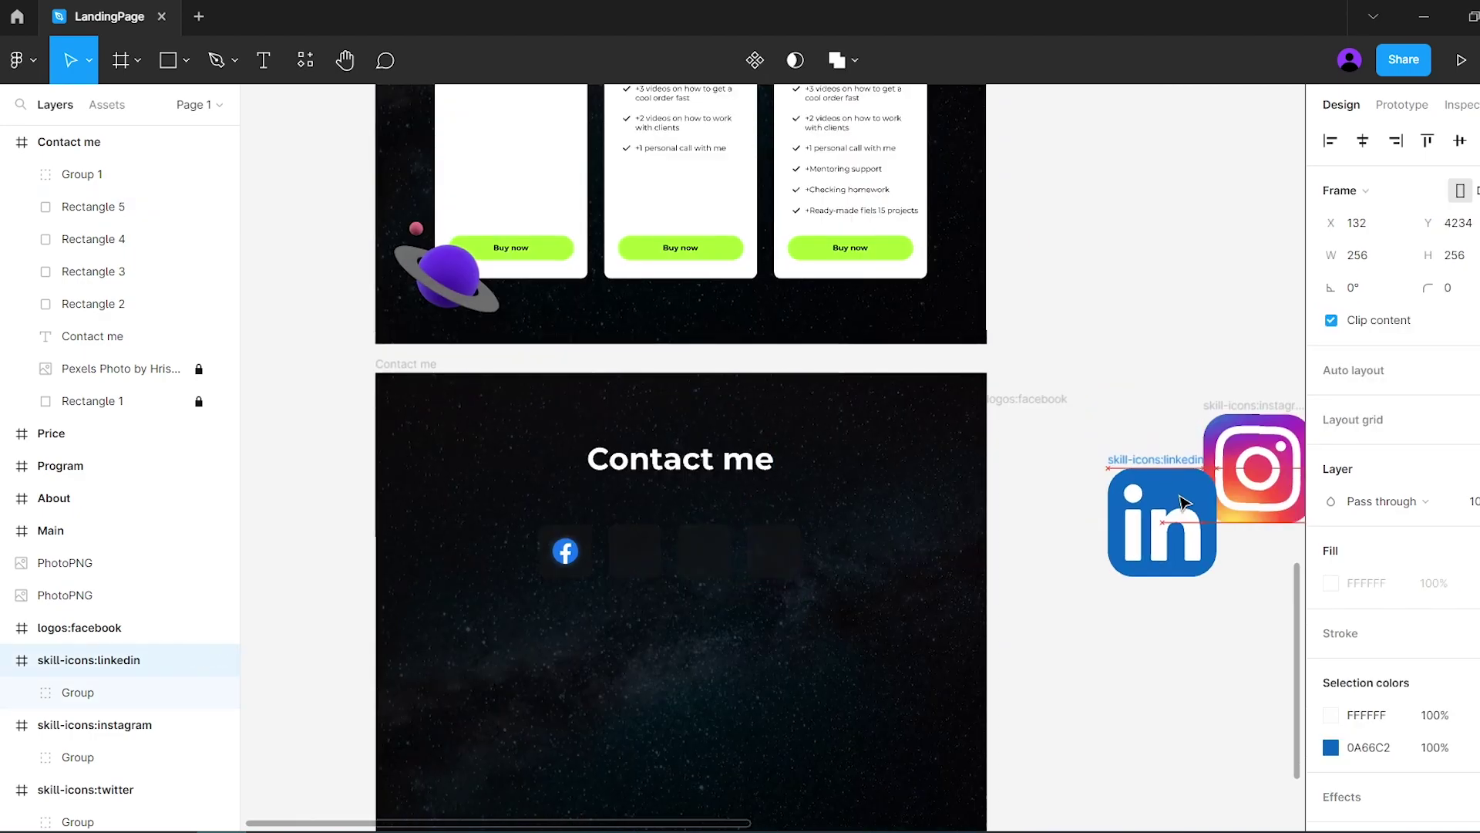
Step: Place a 60 px LinkedIn icon on its tile and frame the four social icon tiles together
{"action": "left_click_drag", "start_coordinate": [890, 568], "coordinate": [703, 552]}
{"action": "type", "text": "60"}
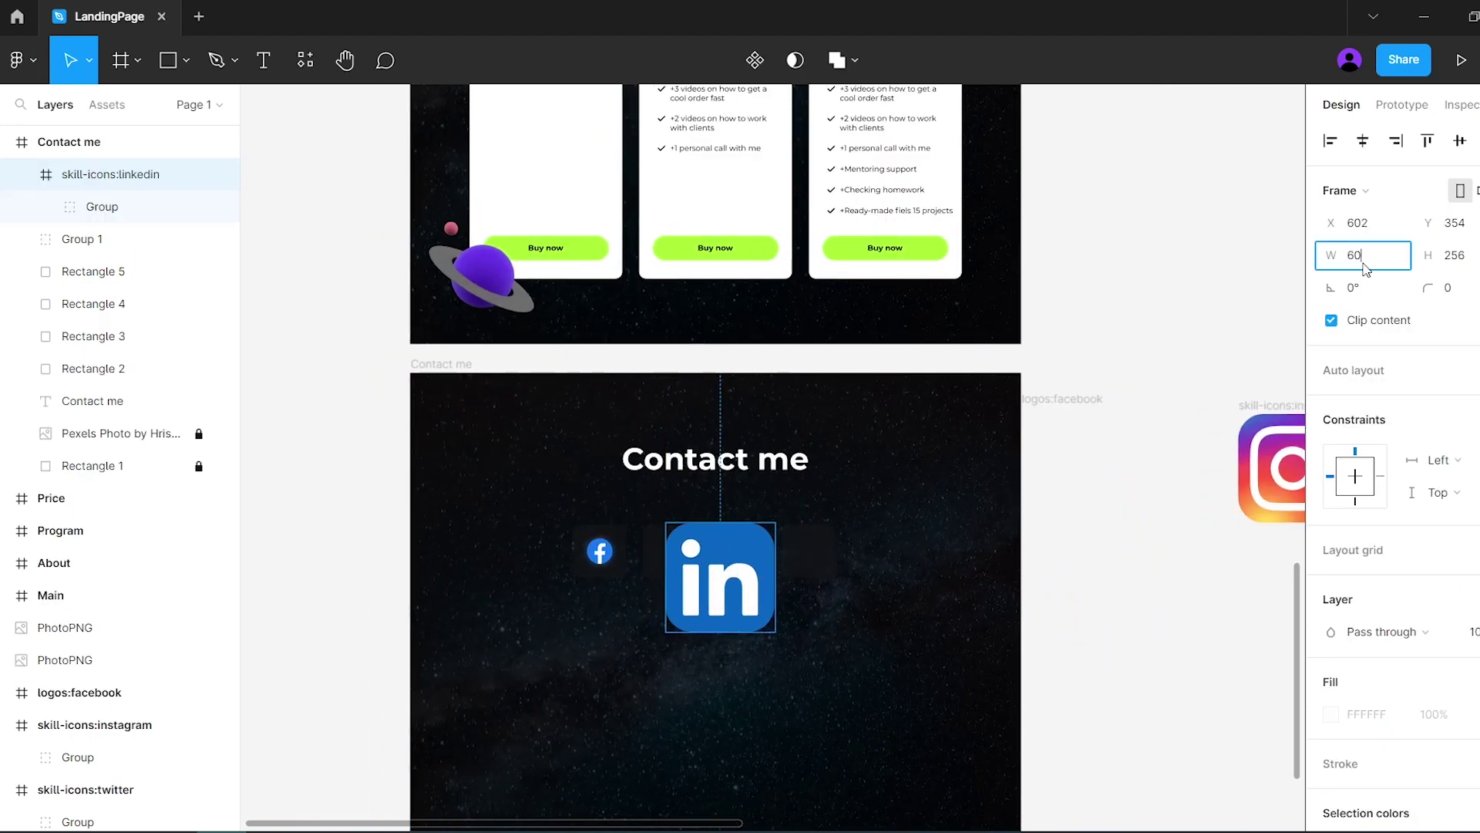
{"action": "key", "text": "Return"}
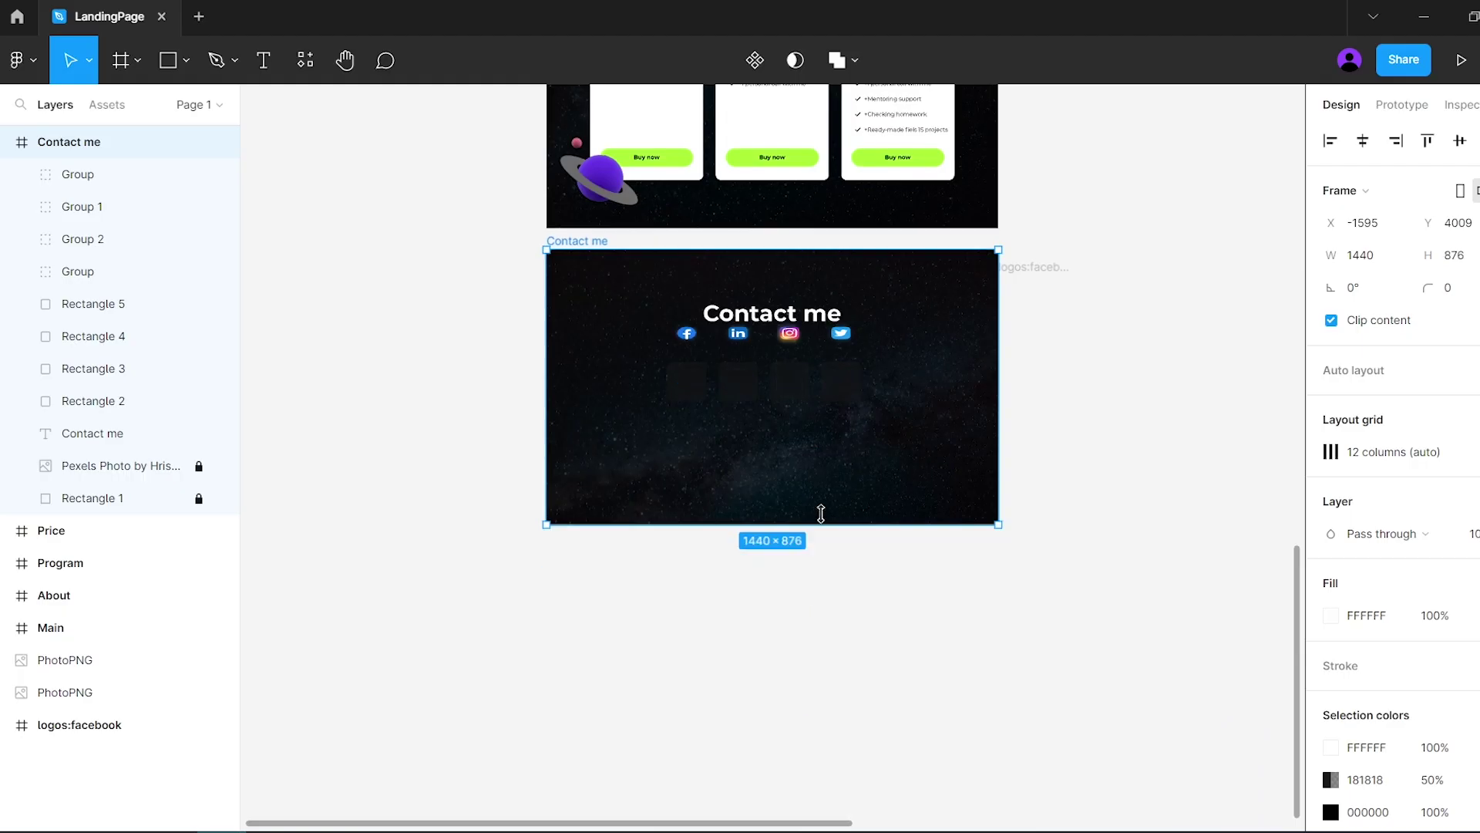
{"action": "left_click_drag", "start_coordinate": [959, 337], "coordinate": [607, 461]}
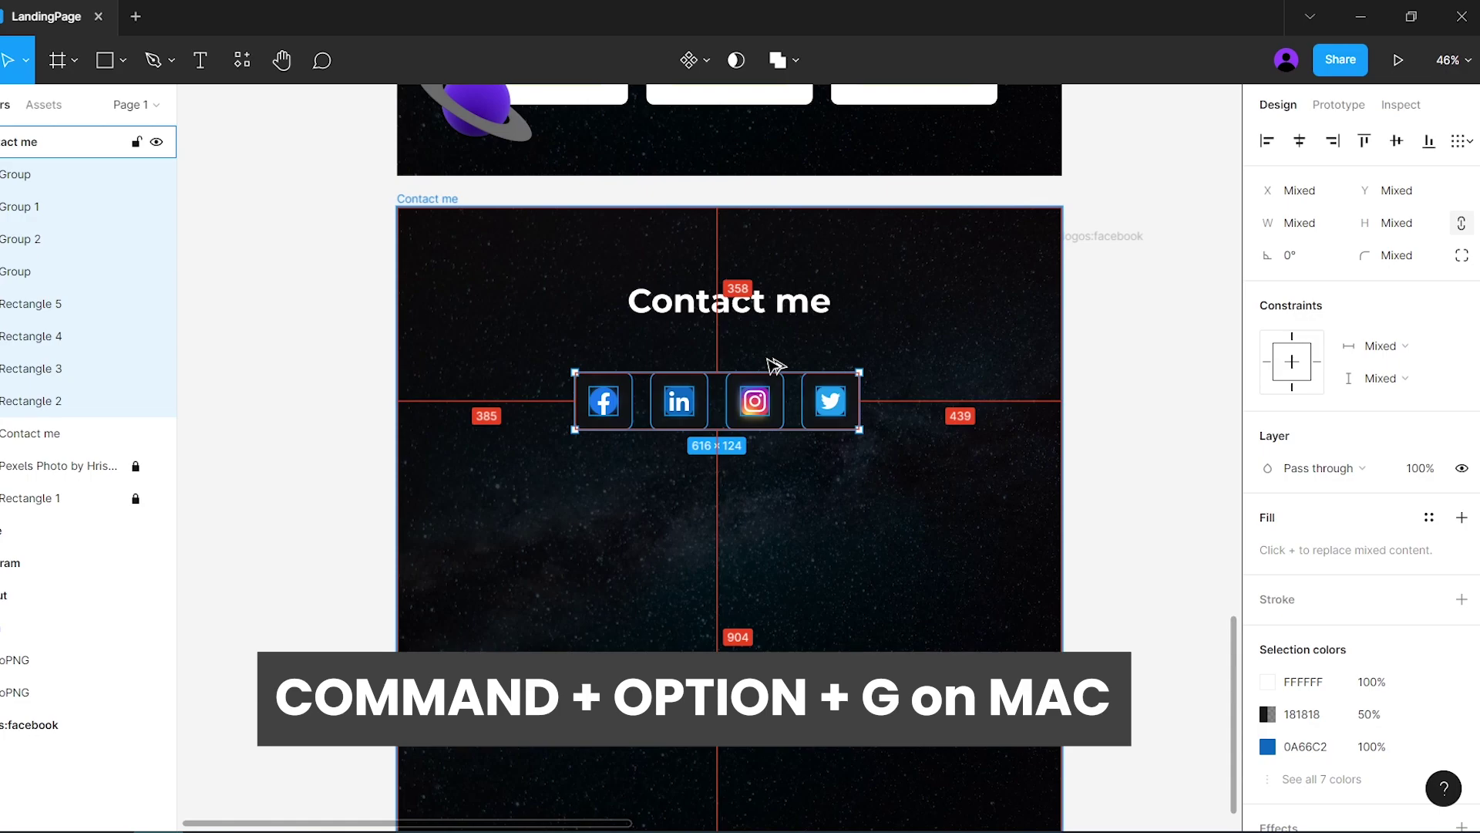
{"action": "key", "text": "ctrl+alt+g"}
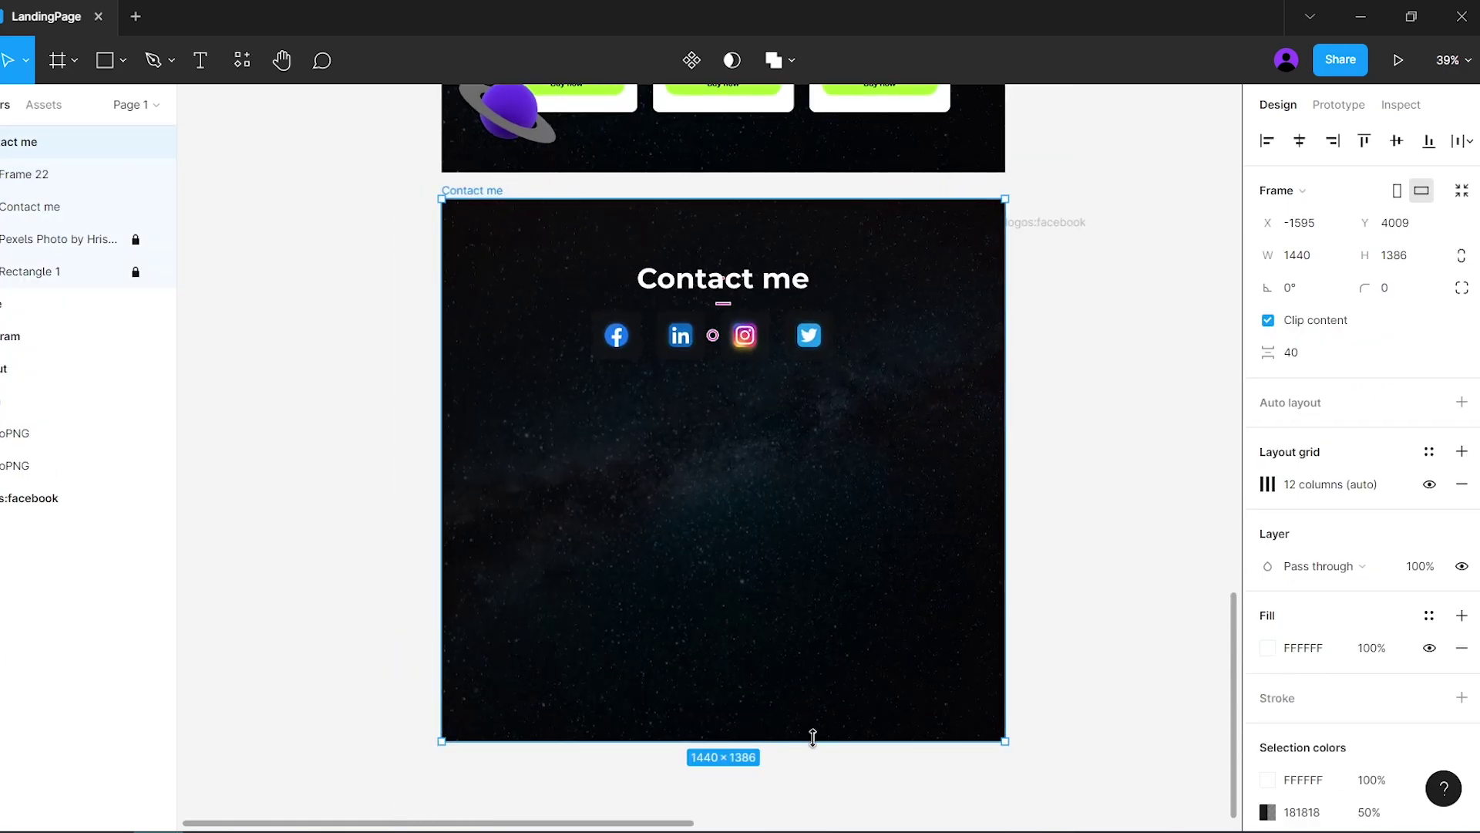
Step: Shorten the Contact me section and frame the heading with the icon row, centred
{"action": "left_click_drag", "start_coordinate": [813, 737], "coordinate": [770, 413]}
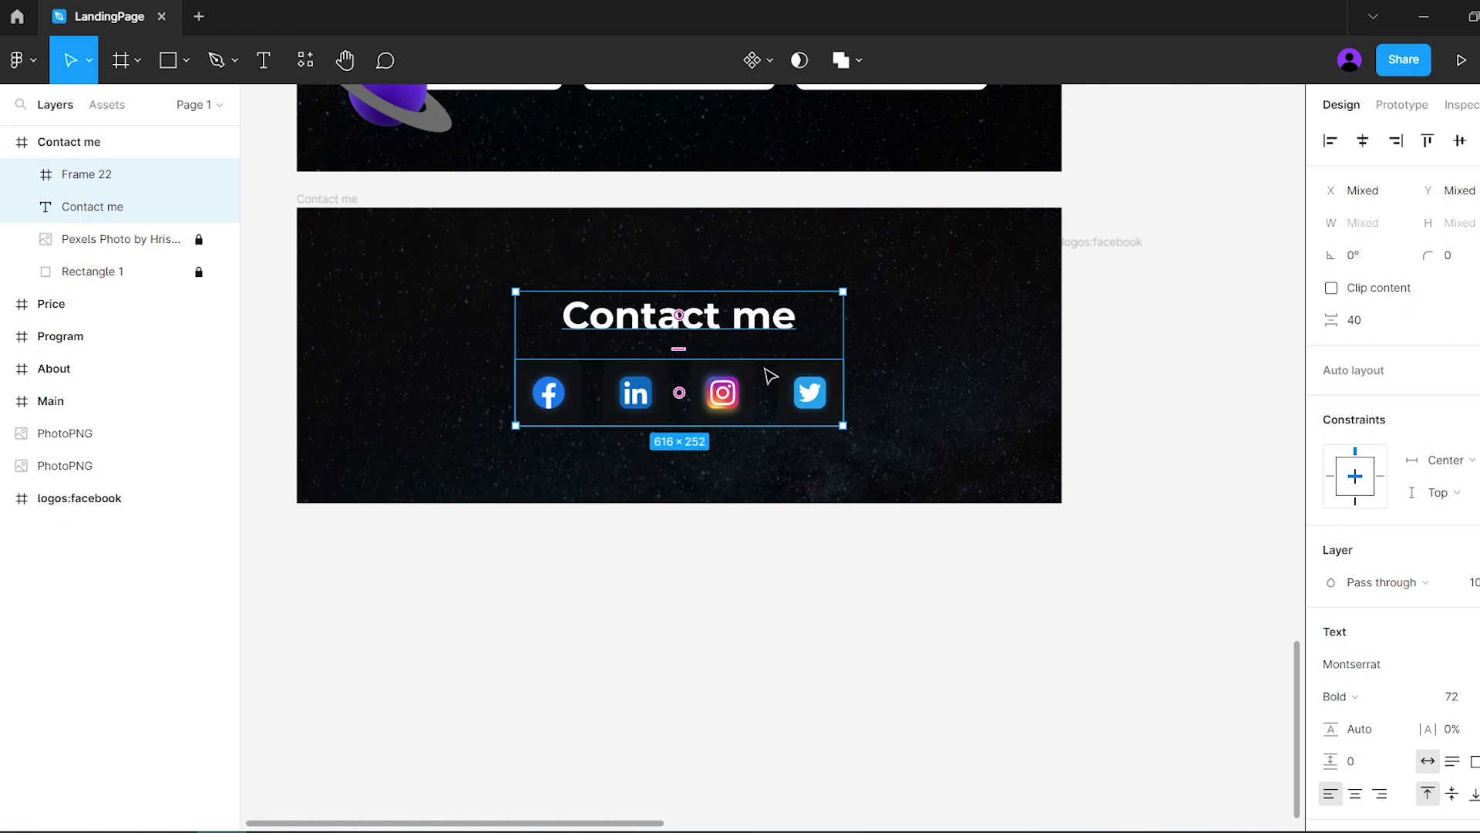
{"action": "key", "text": "ctrl+alt+g"}
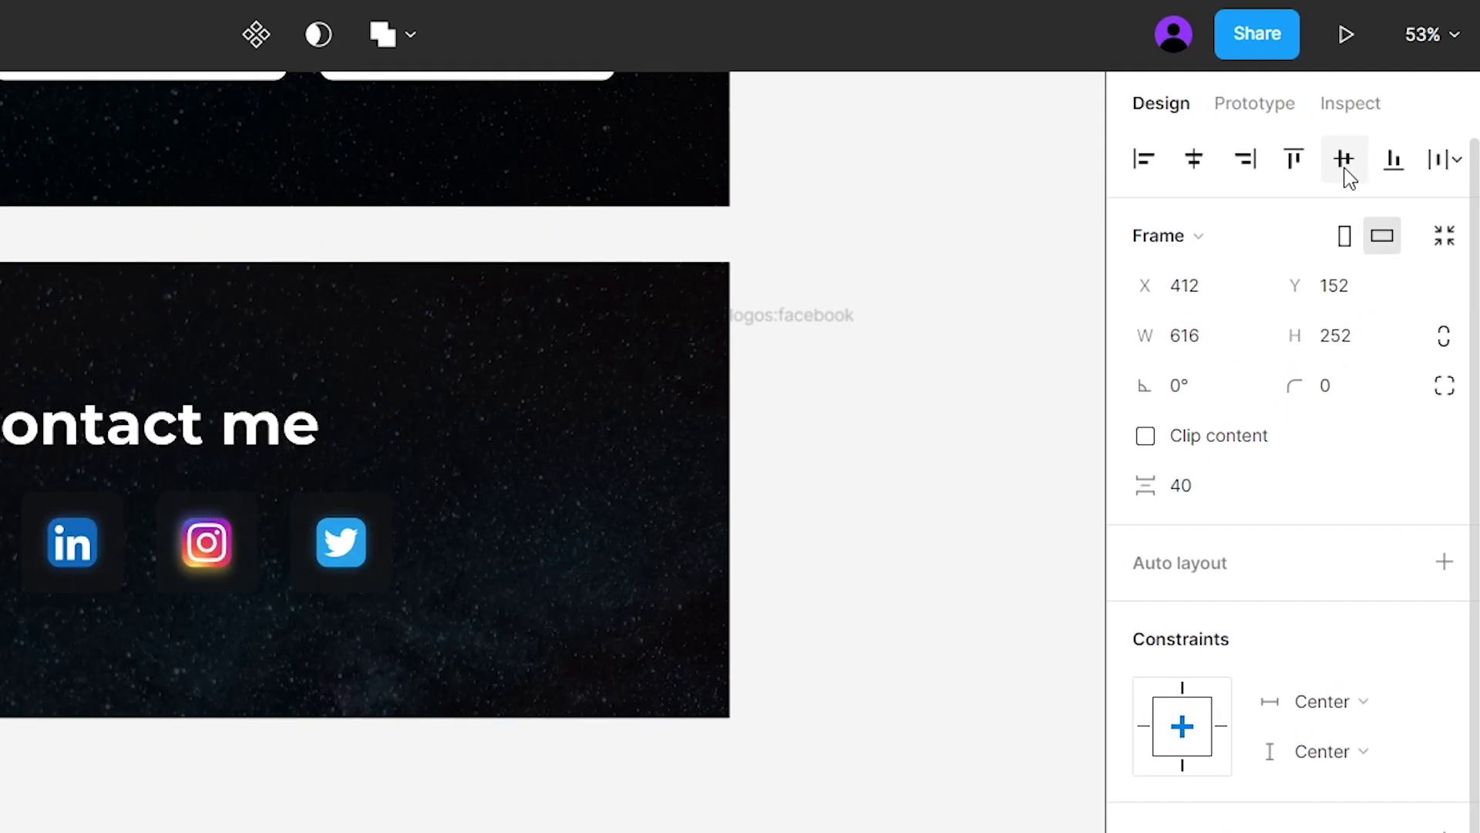
{"action": "left_click", "coordinate": [925, 472]}
{"action": "left_click", "coordinate": [853, 677]}
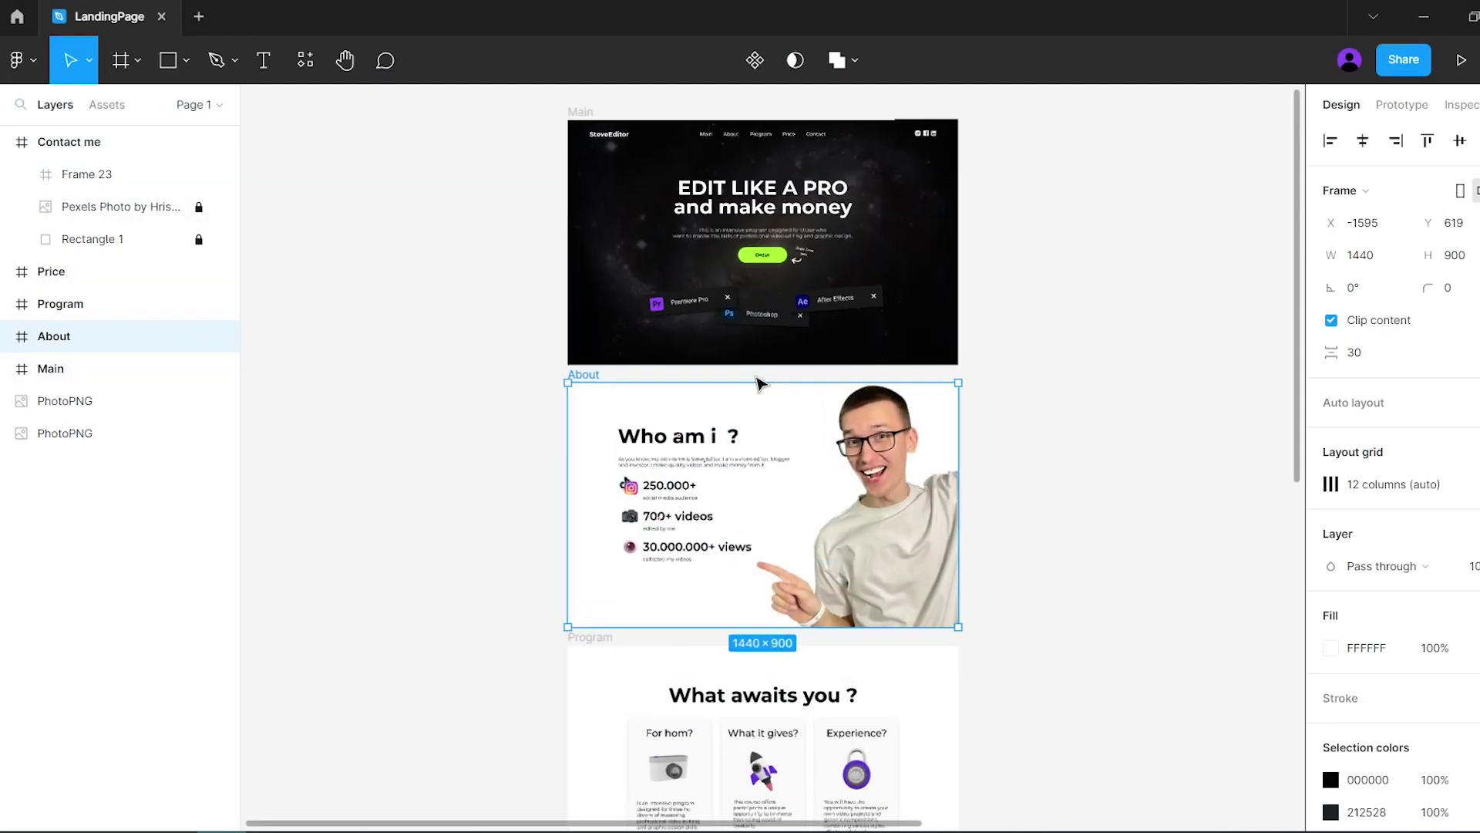
Step: Move About flush against Main, then frame all five sections into Frame 24 (1440 × 4642)
{"action": "left_click_drag", "start_coordinate": [802, 417], "coordinate": [801, 396]}
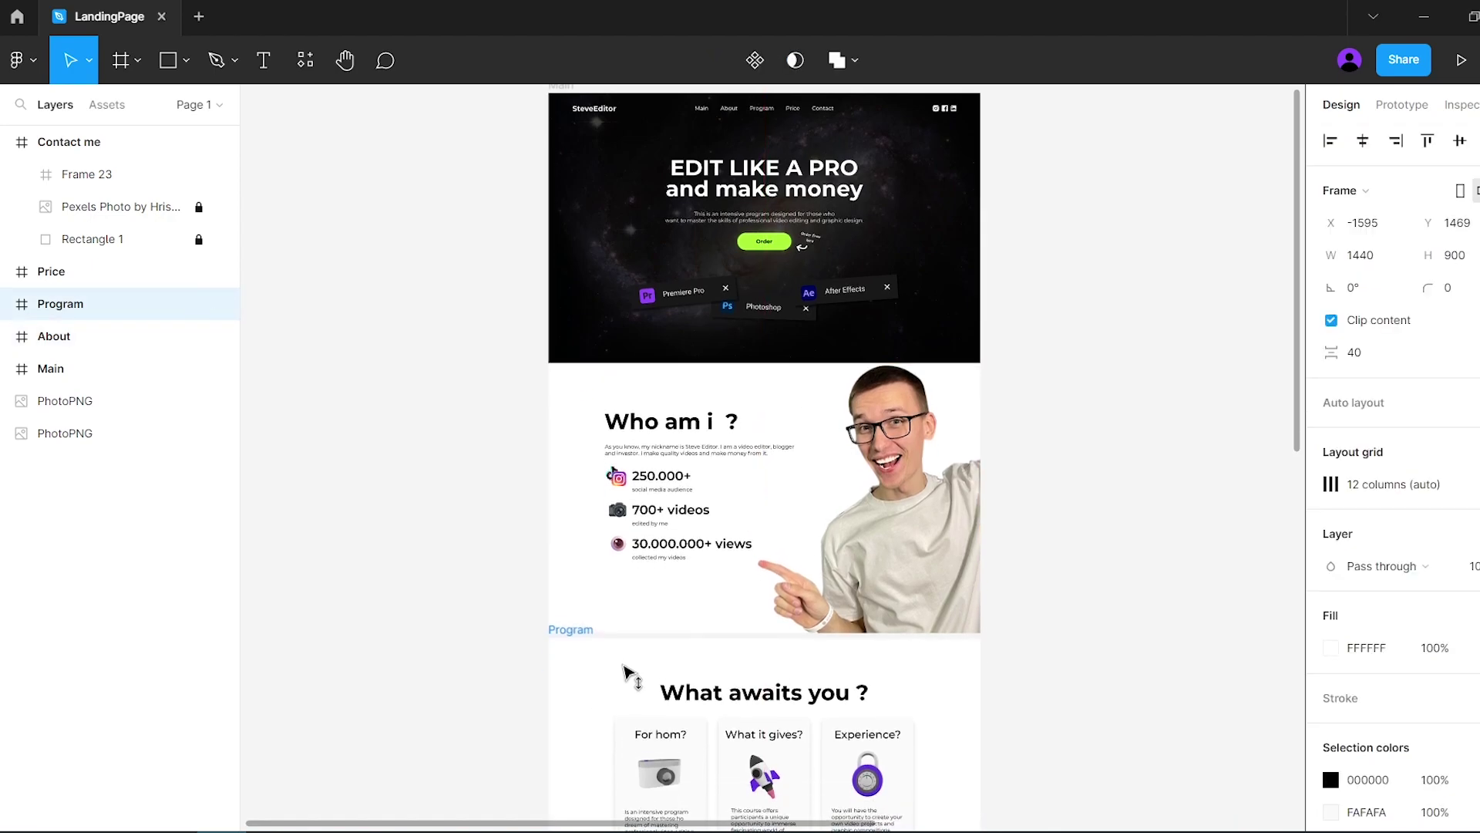
{"action": "scroll", "scroll_direction": "down", "scroll_amount": 3}
{"action": "left_click_drag", "start_coordinate": [817, 116], "coordinate": [489, 752]}
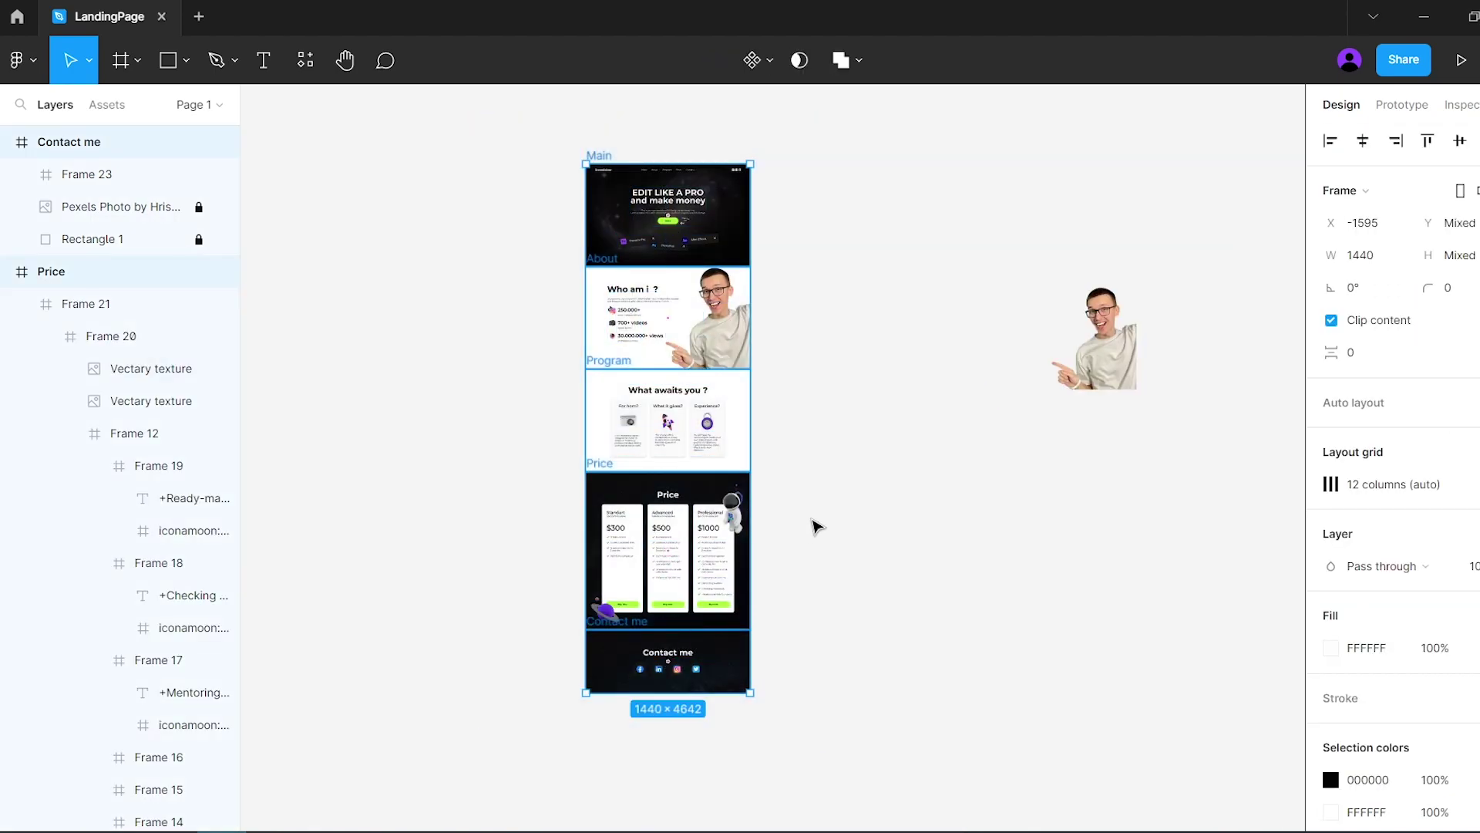
{"action": "key", "text": "ctrl+alt+g"}
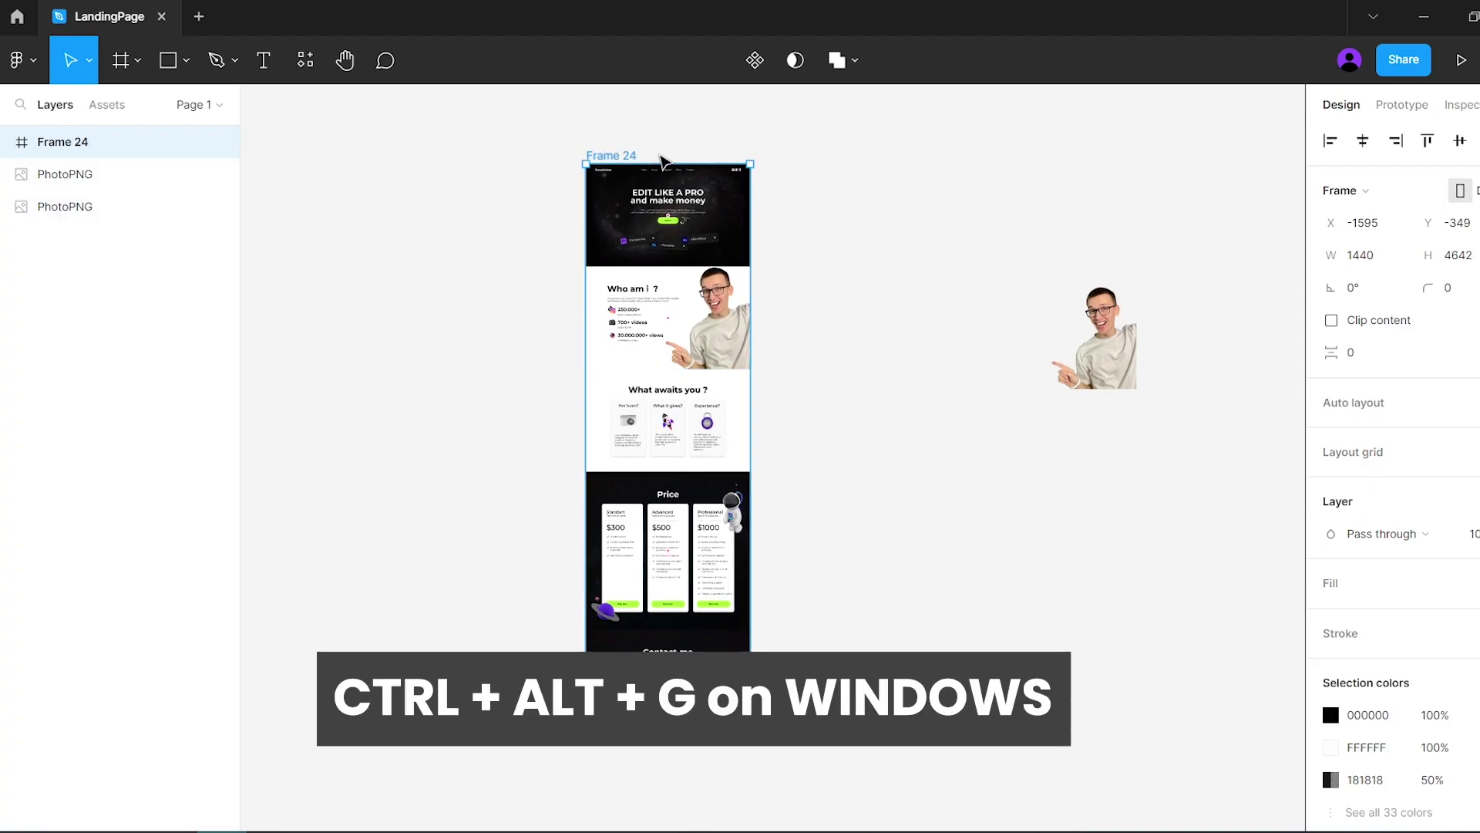
{"action": "scroll", "scroll_direction": "up", "scroll_amount": 3}
{"action": "scroll", "scroll_direction": "up", "scroll_amount": 3}
{"action": "left_click", "coordinate": [628, 152]}
{"action": "scroll", "scroll_direction": "up", "scroll_amount": 3}
{"action": "scroll", "scroll_direction": "up", "scroll_amount": 3}
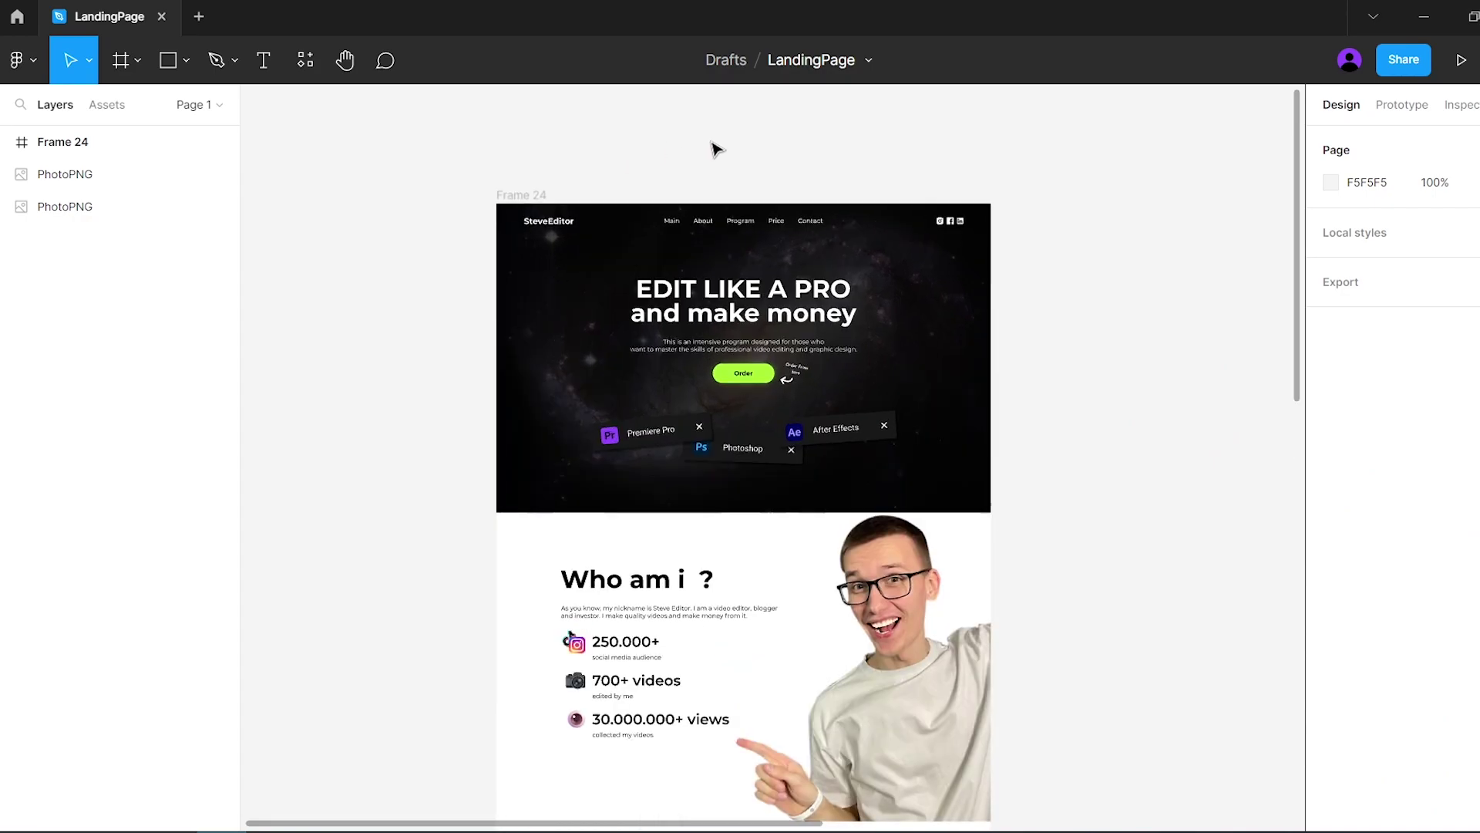
{"action": "scroll", "scroll_direction": "up", "scroll_amount": 3}
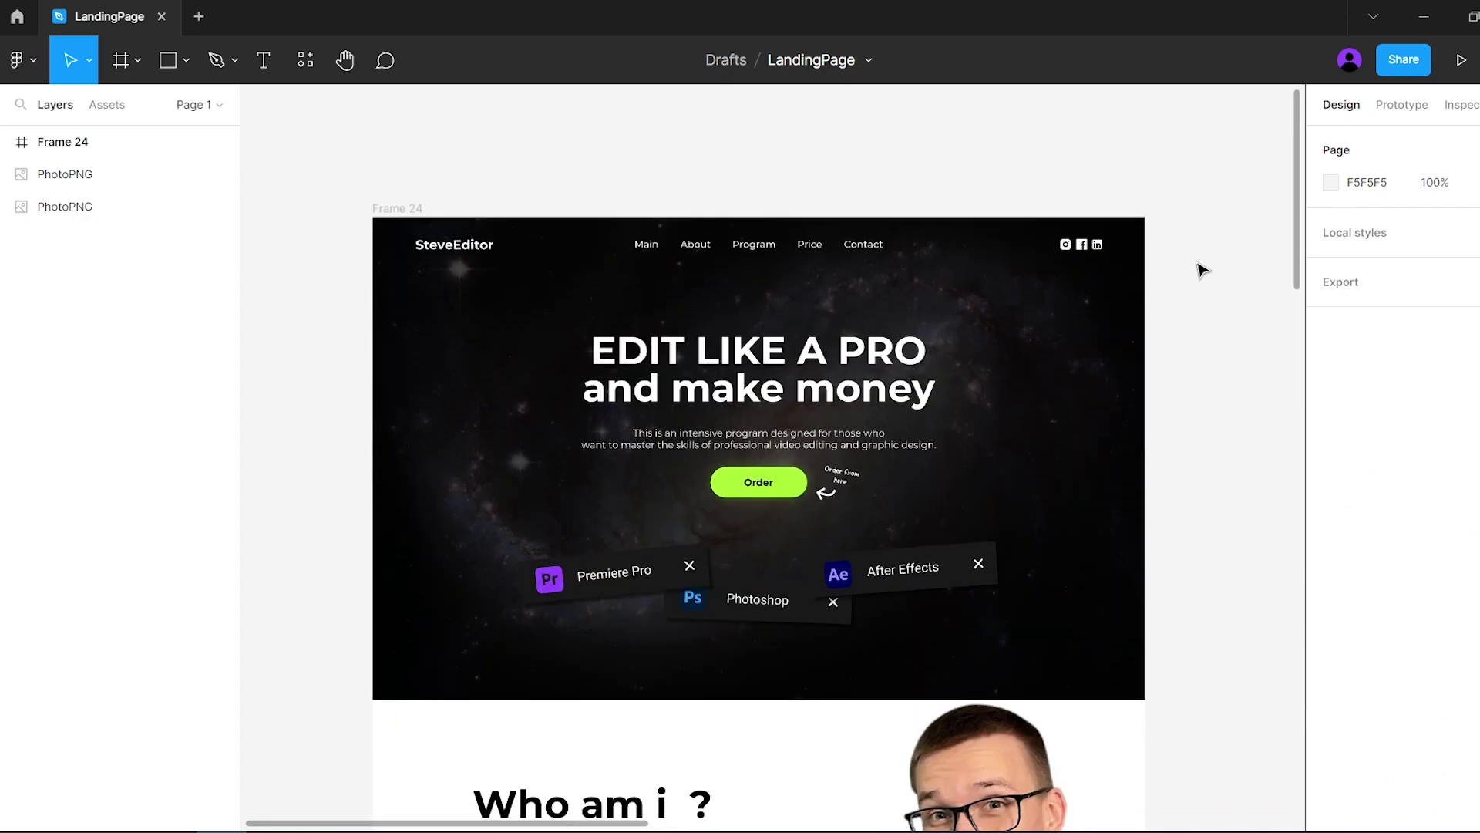
{"action": "scroll", "scroll_direction": "down", "scroll_amount": 3}
{"action": "scroll", "scroll_direction": "down", "scroll_amount": 3}
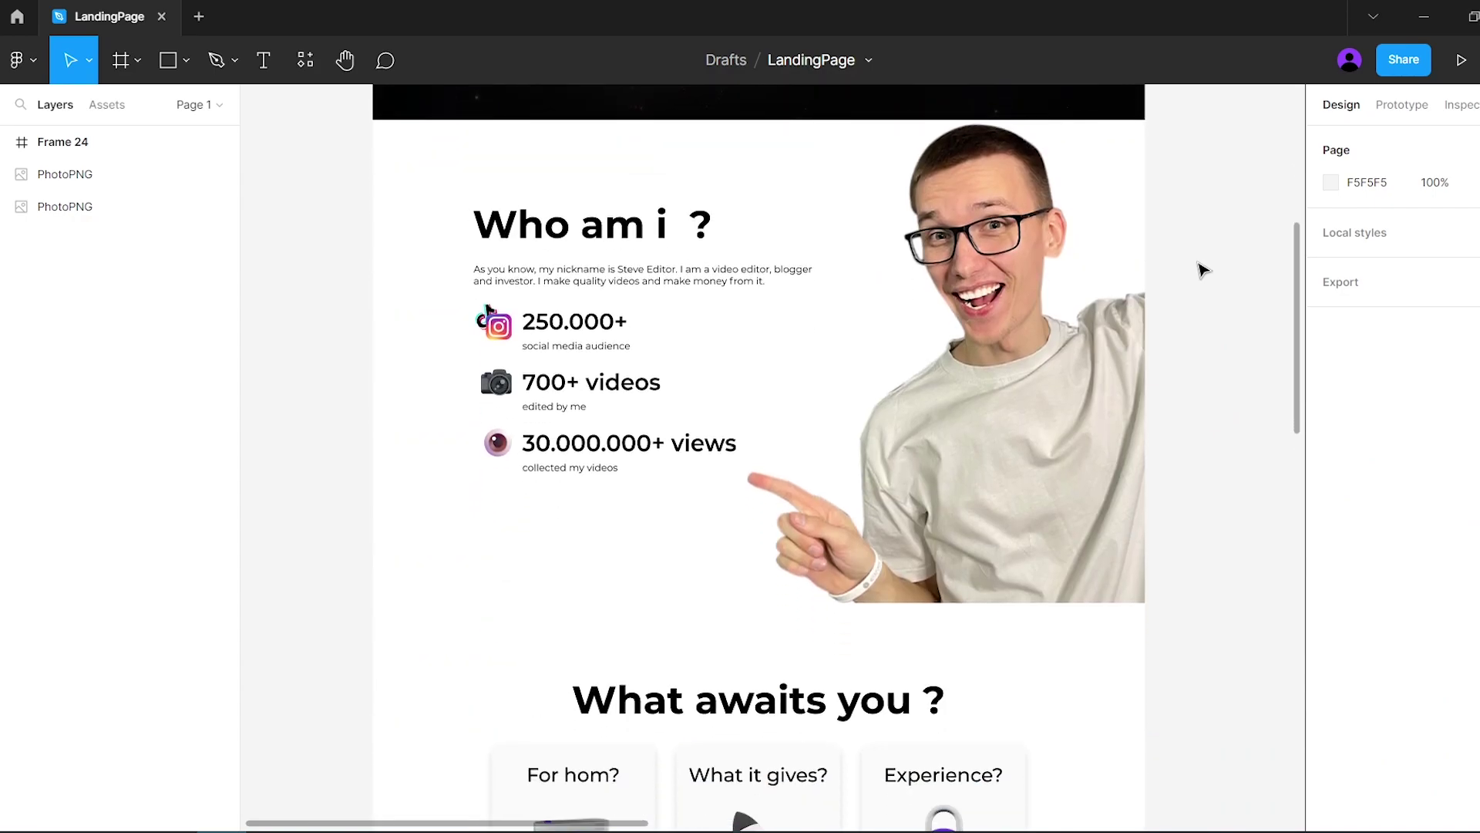
{"action": "scroll", "scroll_direction": "down", "scroll_amount": 3}
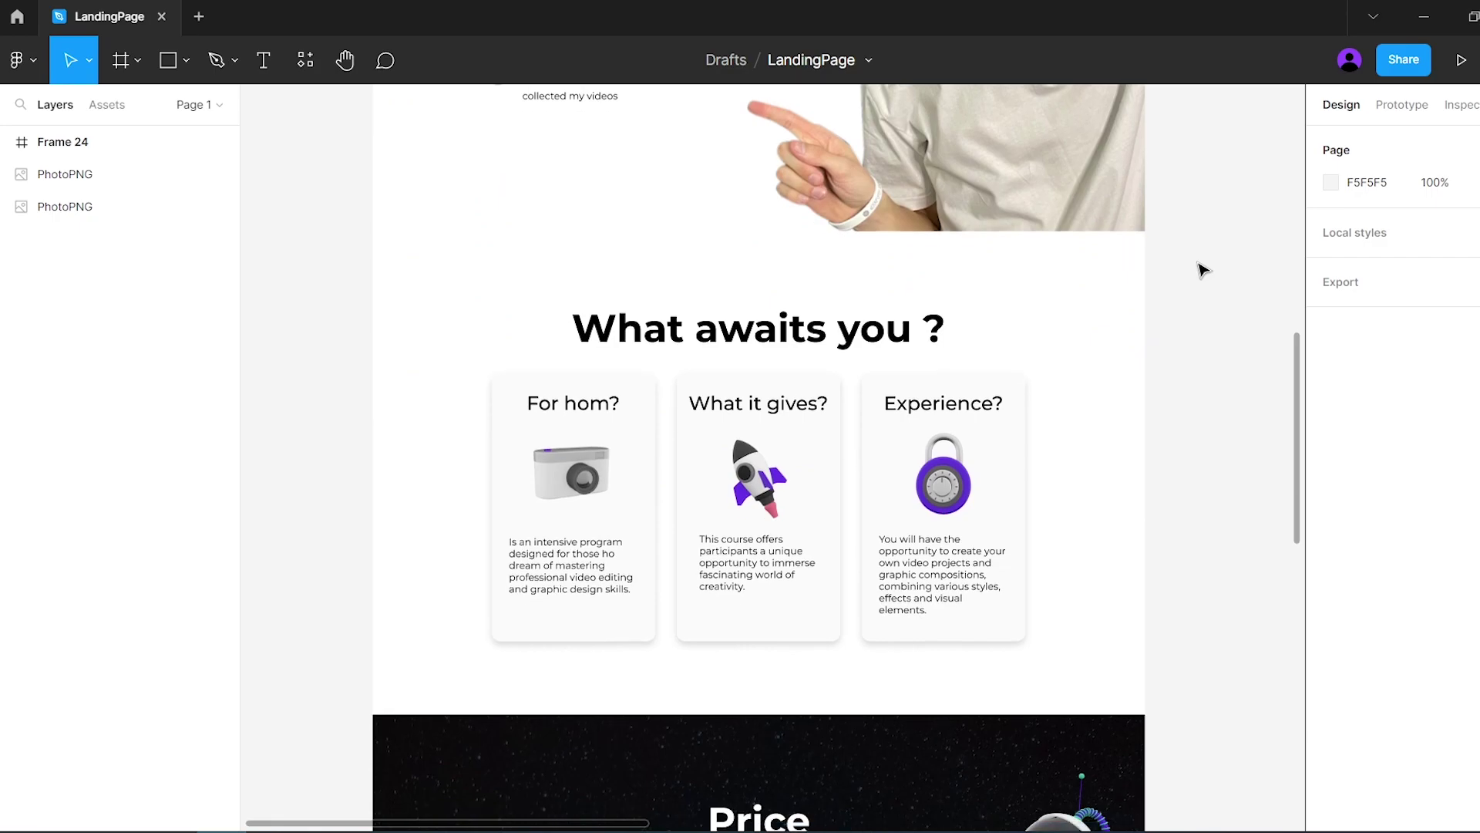
{"action": "scroll", "scroll_direction": "down", "scroll_amount": 3}
{"action": "scroll", "scroll_direction": "down", "scroll_amount": 3}
{"action": "scroll", "scroll_direction": "down", "scroll_amount": 3}
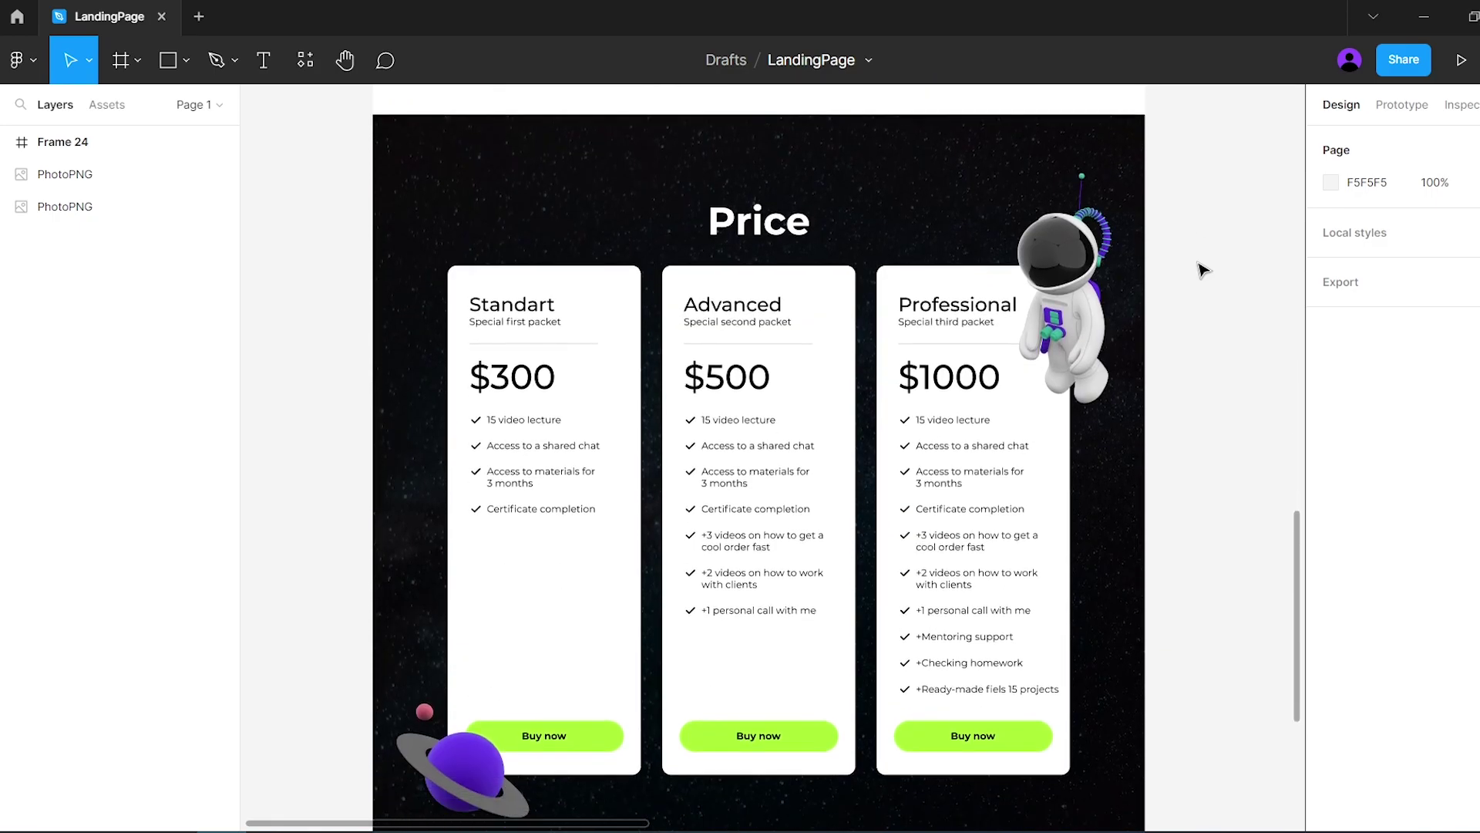
{"action": "scroll", "scroll_direction": "down", "scroll_amount": 3}
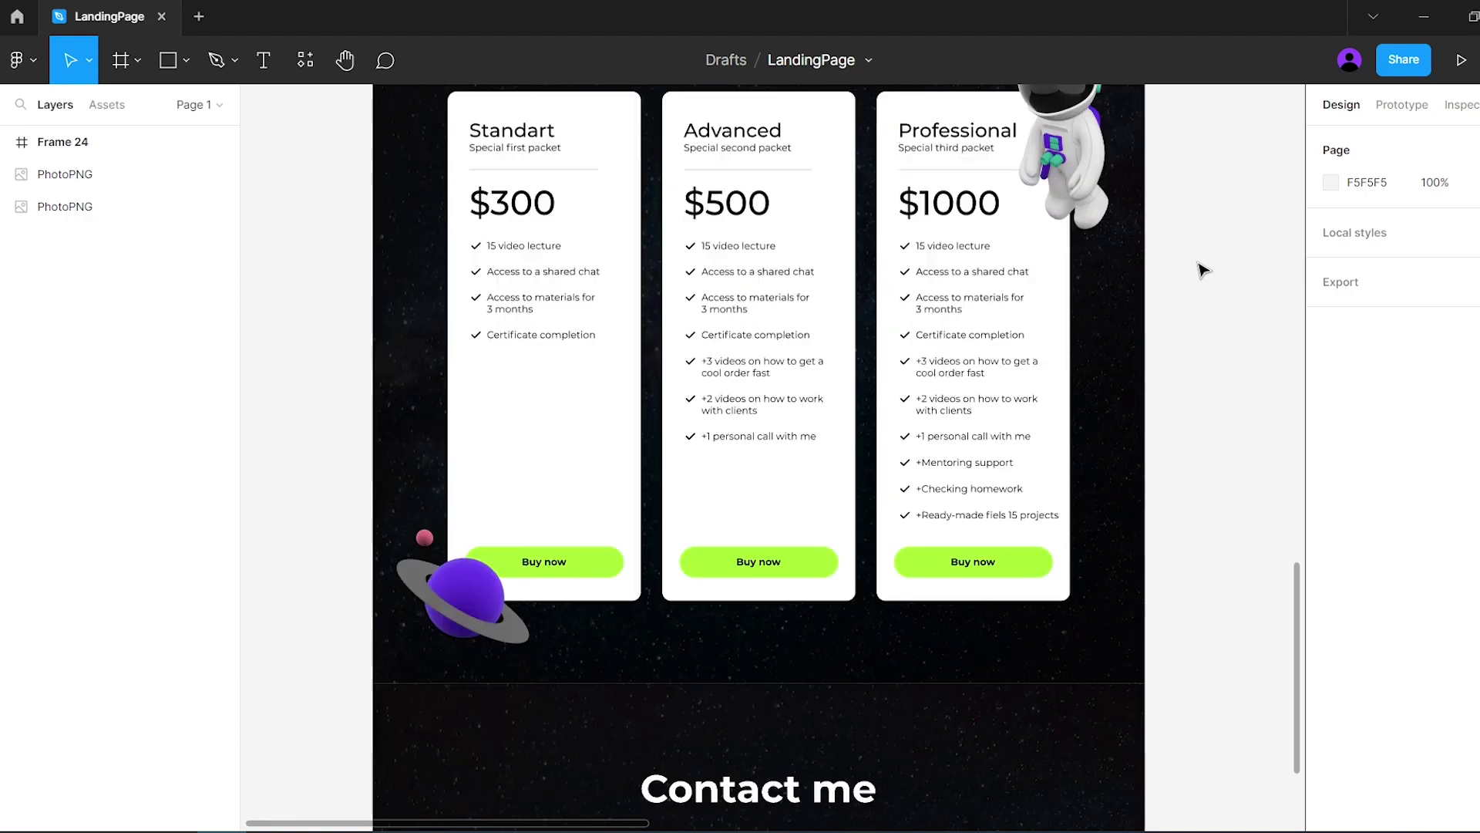